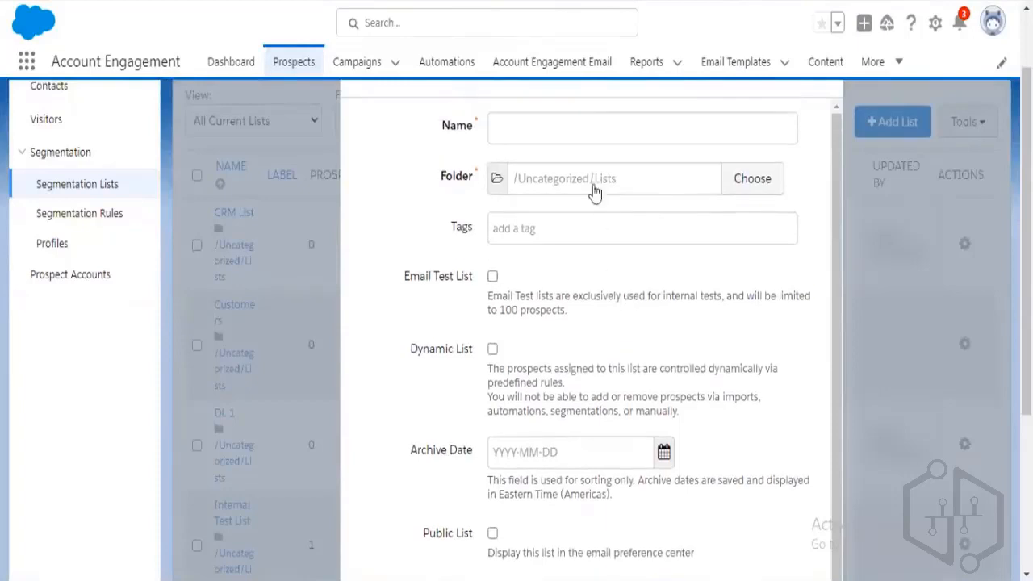
Create a list named 'Email Test list for internal employee', flagged as an email test list.
click(592, 120)
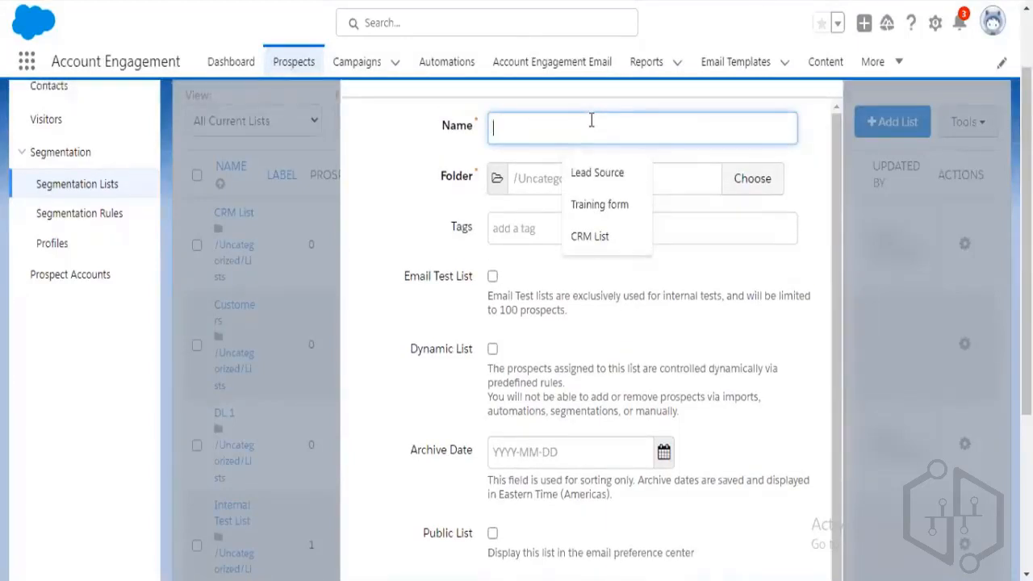
text(E)
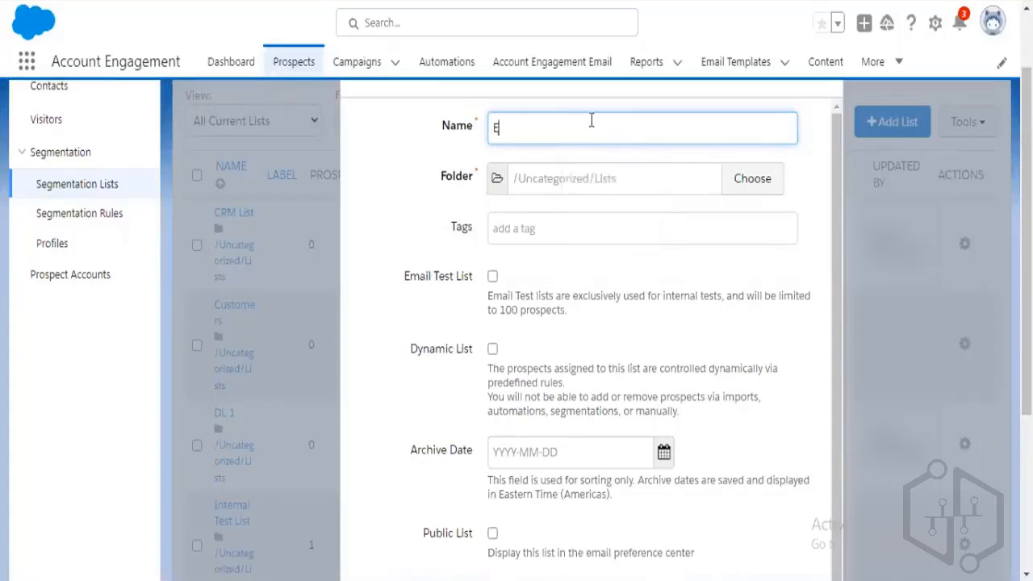
text(mail Test list)
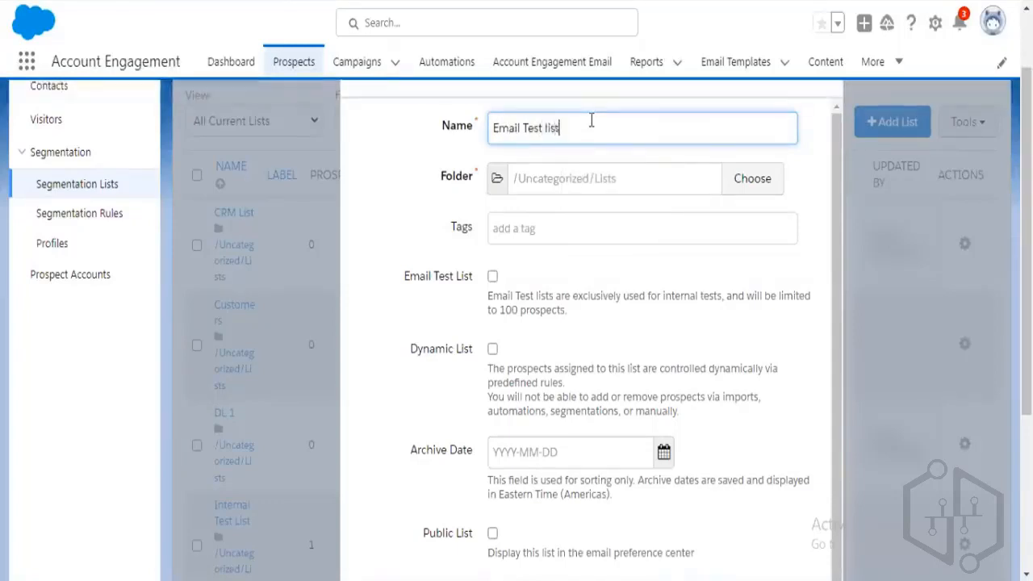
text( for internal employee)
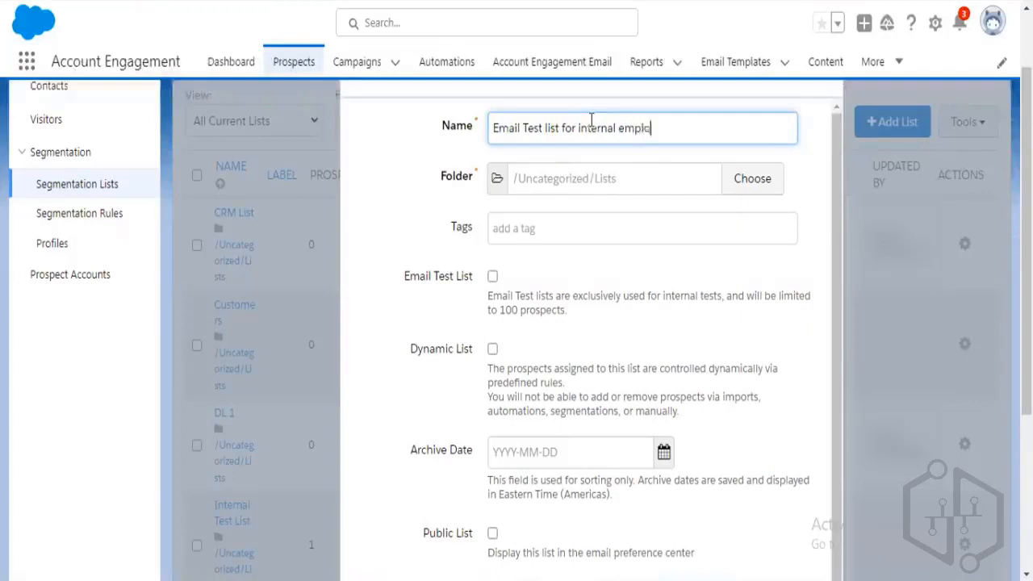
click(493, 276)
scroll(635, 331, down, 1)
scroll(766, 406, down, 3)
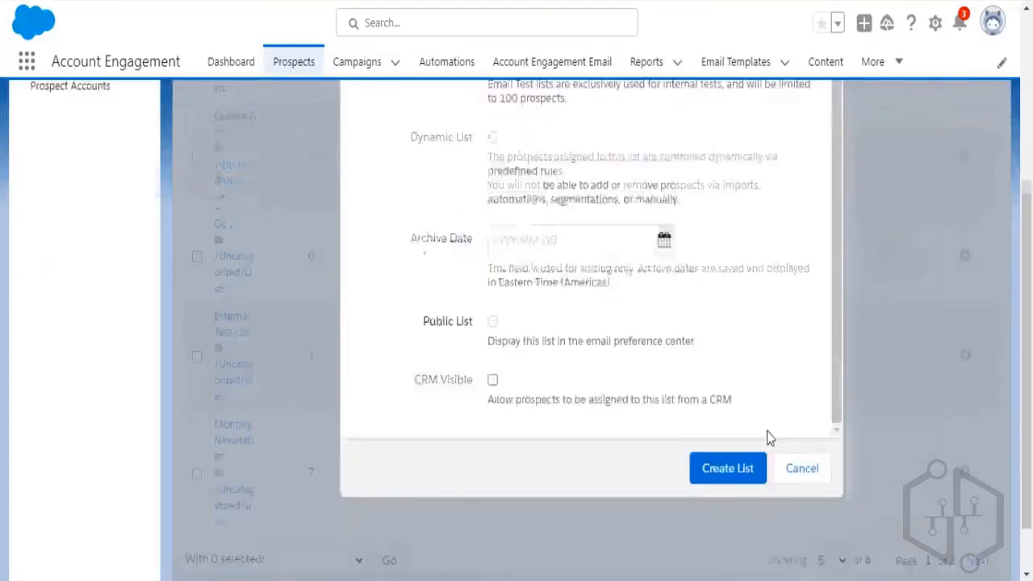
click(737, 406)
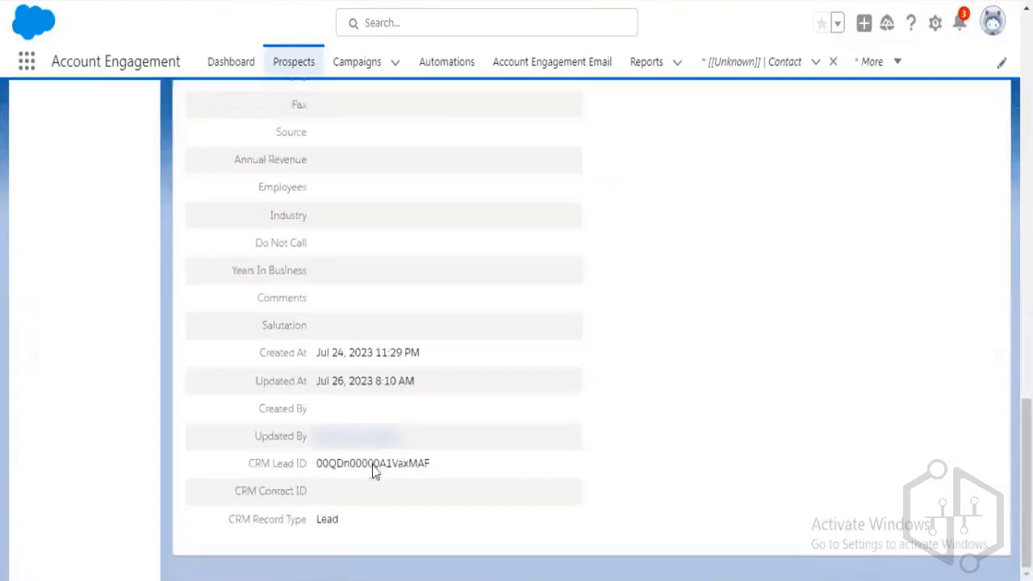
Leave the prospect record for the Account Engagement Email area's published templates.
scroll(373, 472, up, 15)
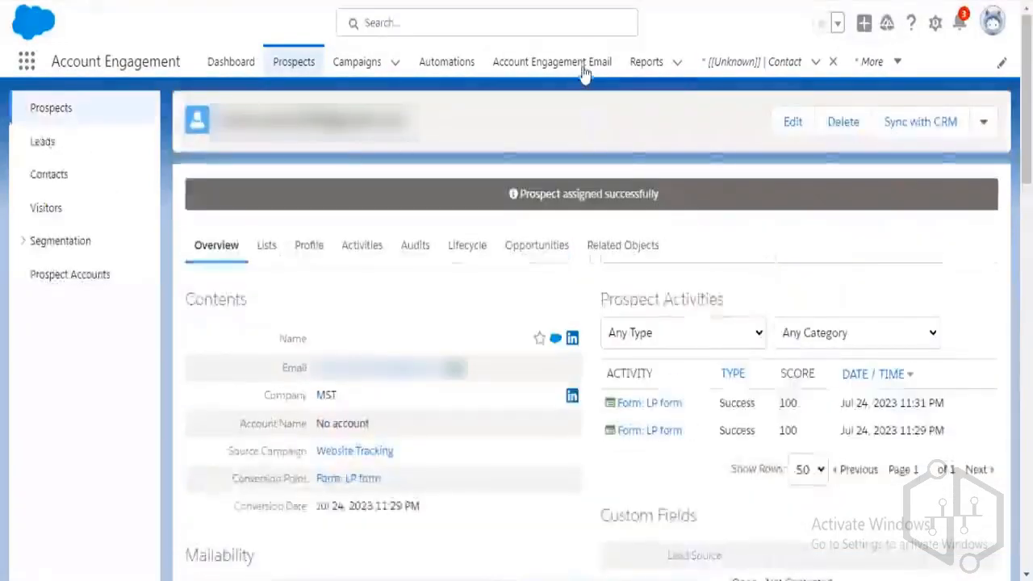
click(575, 76)
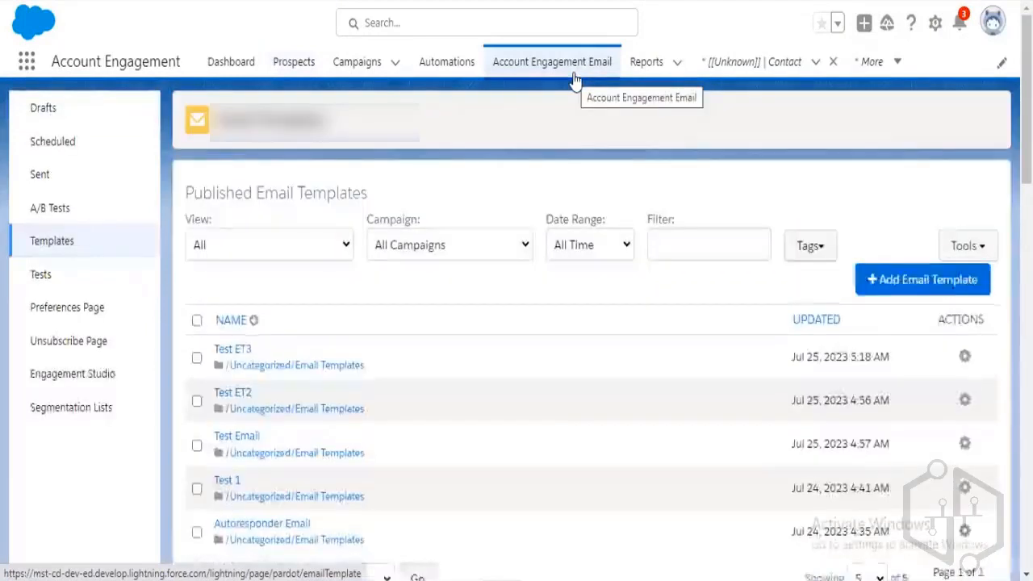
Open the Test ET3 template in its editor and go to the Testing step.
click(235, 353)
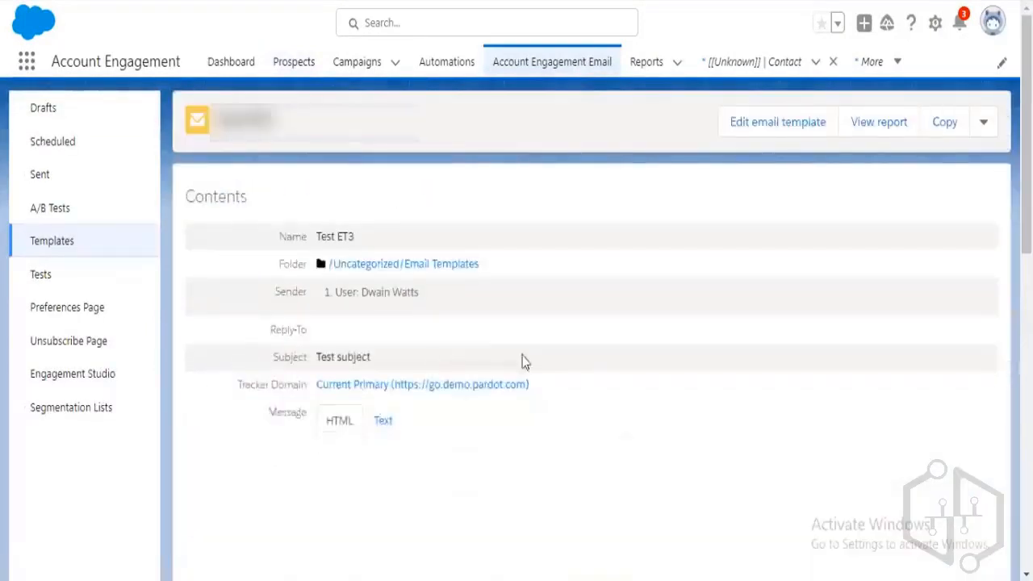
click(779, 129)
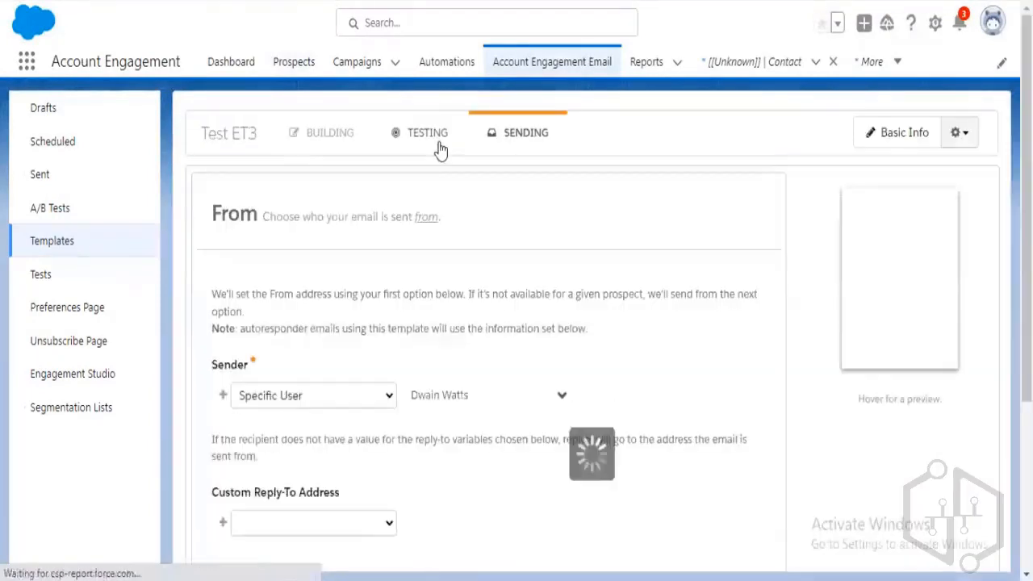
click(441, 148)
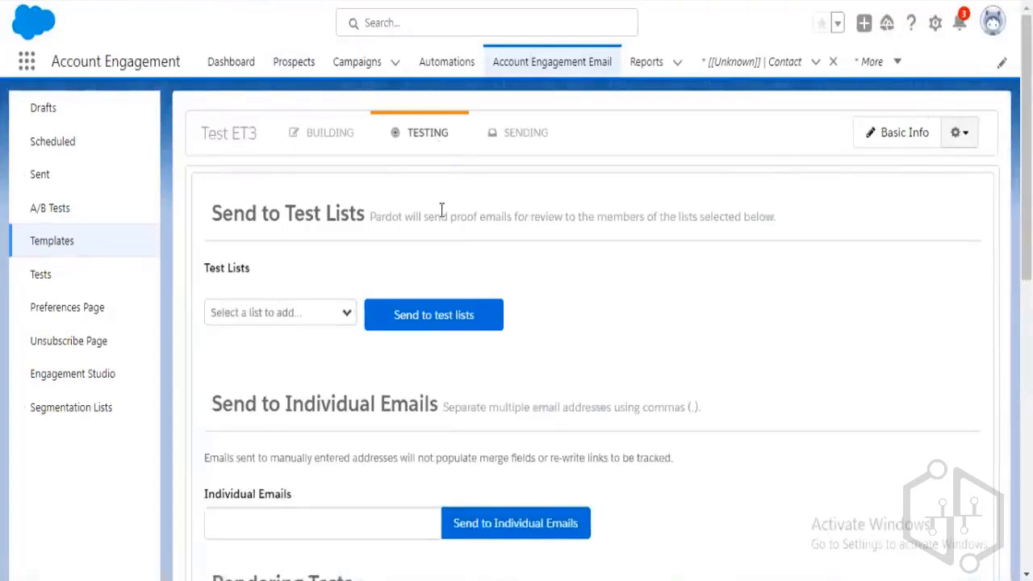
Attach 'Email Test list for internal employee' as a Test ET3 test list and copy its name.
scroll(412, 295, down, 1)
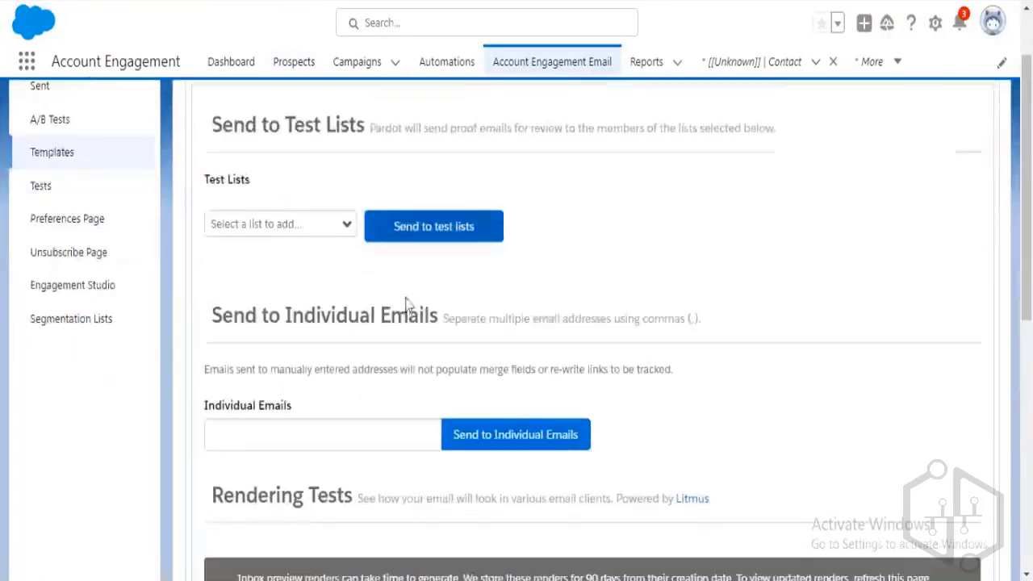
click(346, 230)
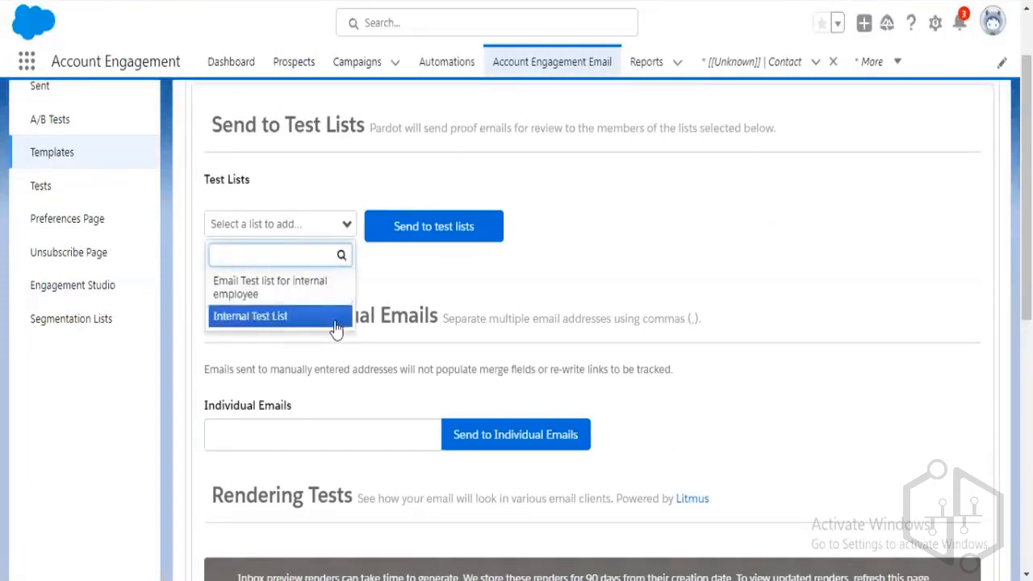
click(306, 285)
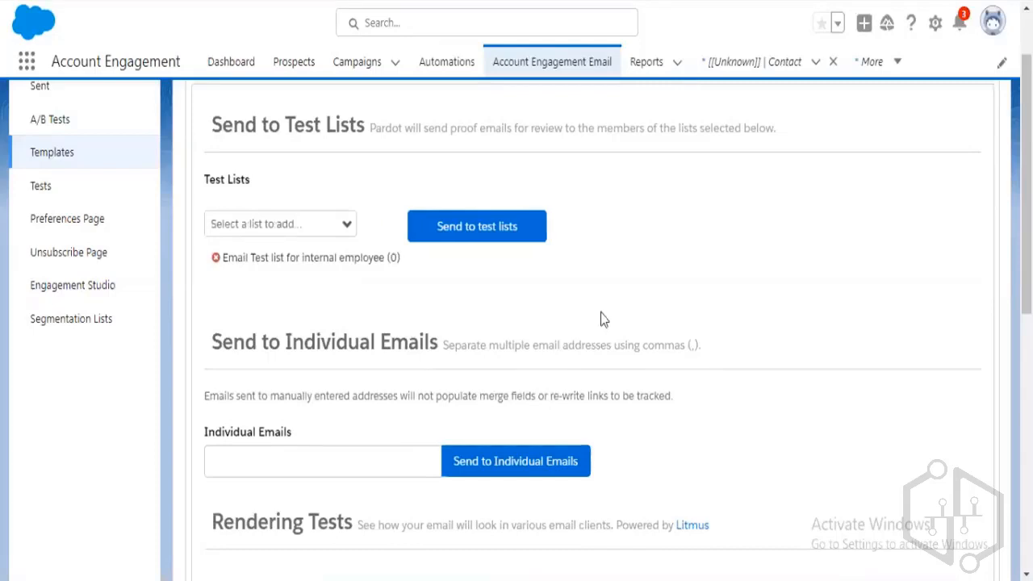
scroll(603, 318, up, 2)
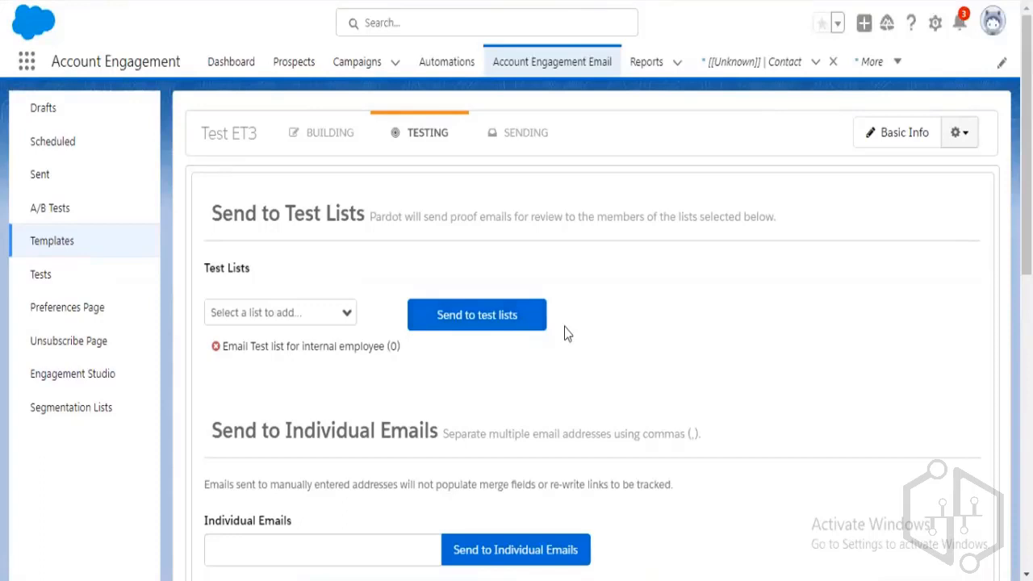
drag(399, 346, 227, 346)
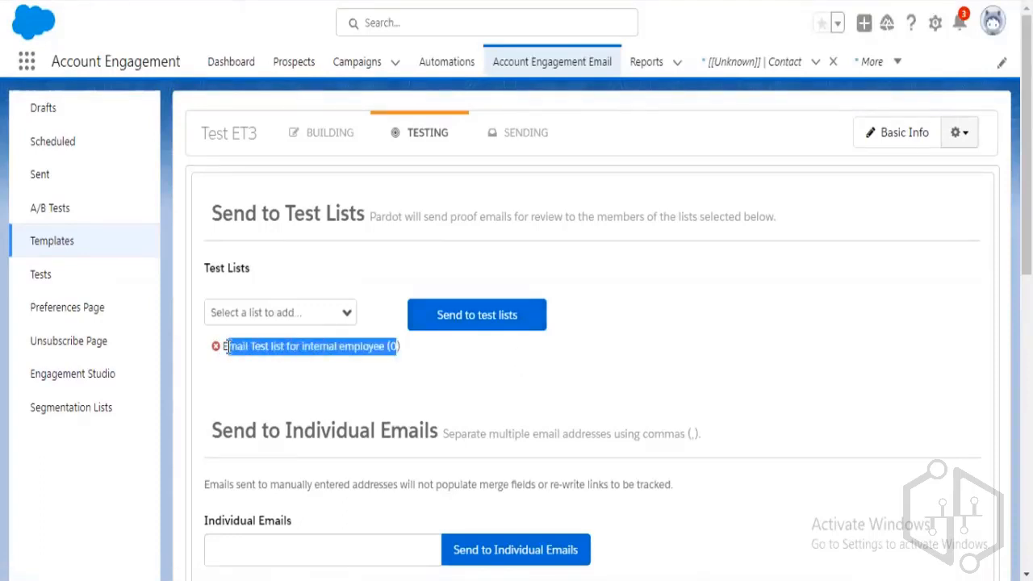
click(263, 353)
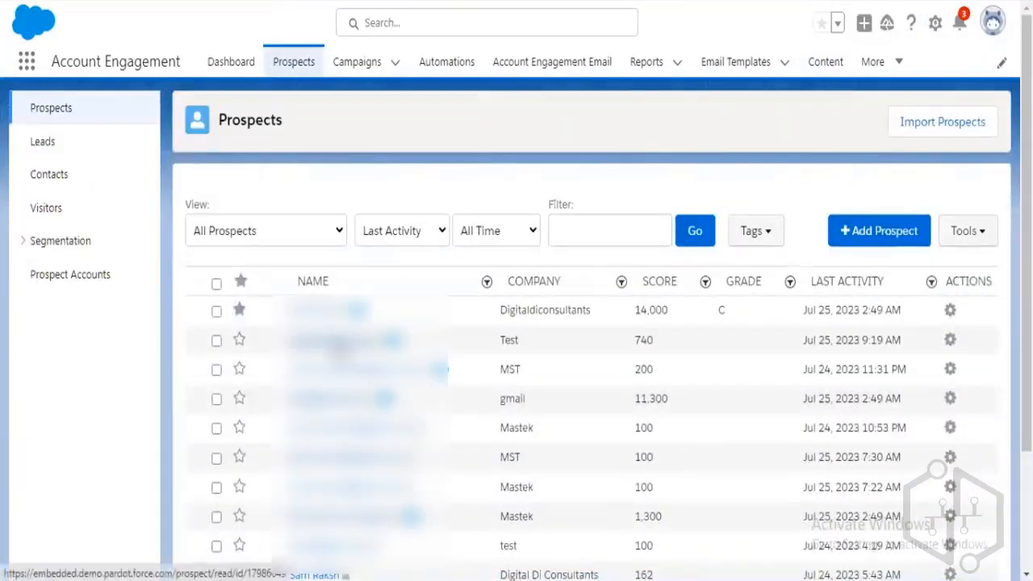
Open the prospect from company Test and view its Lists tab picker without choosing a list.
click(339, 343)
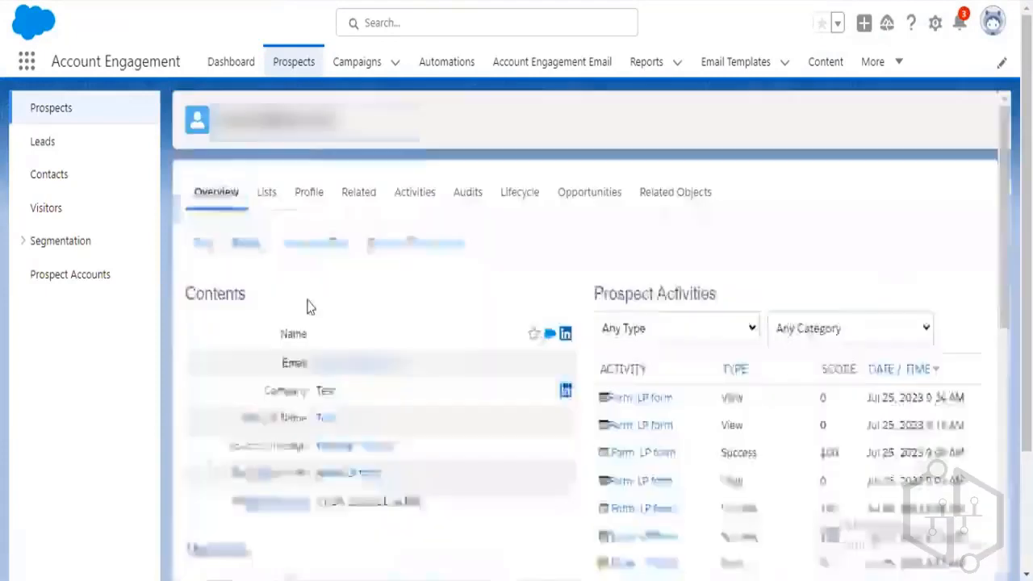
click(272, 201)
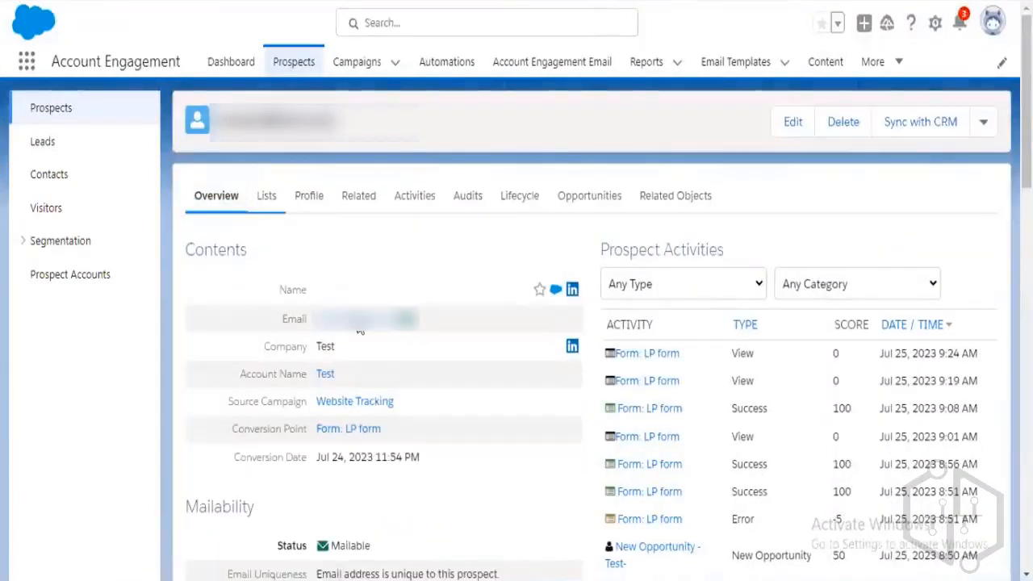
click(383, 313)
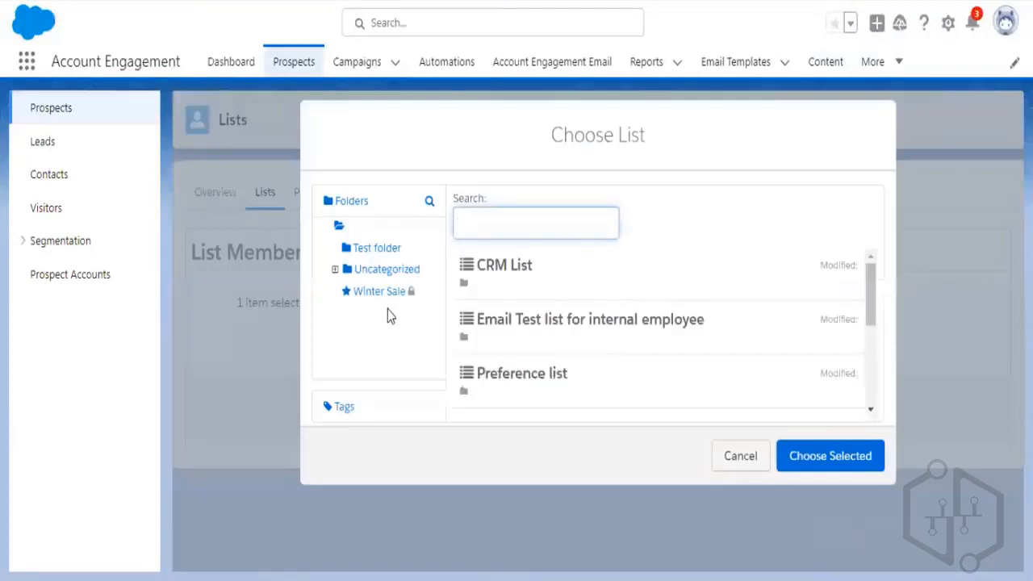
click(745, 458)
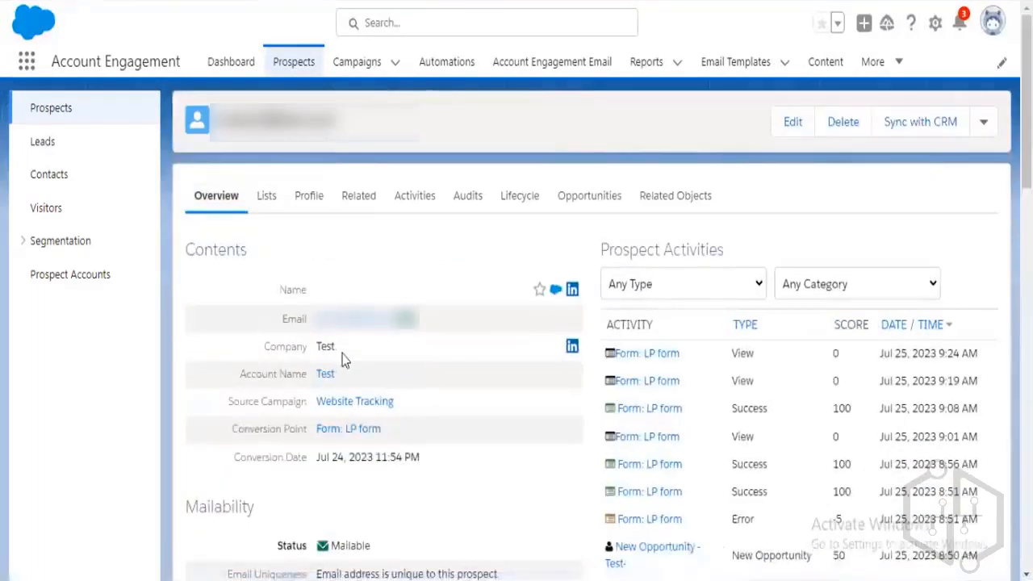
Add the prospect to 'Email Test list for internal employee' via the pasted search name and save.
click(271, 209)
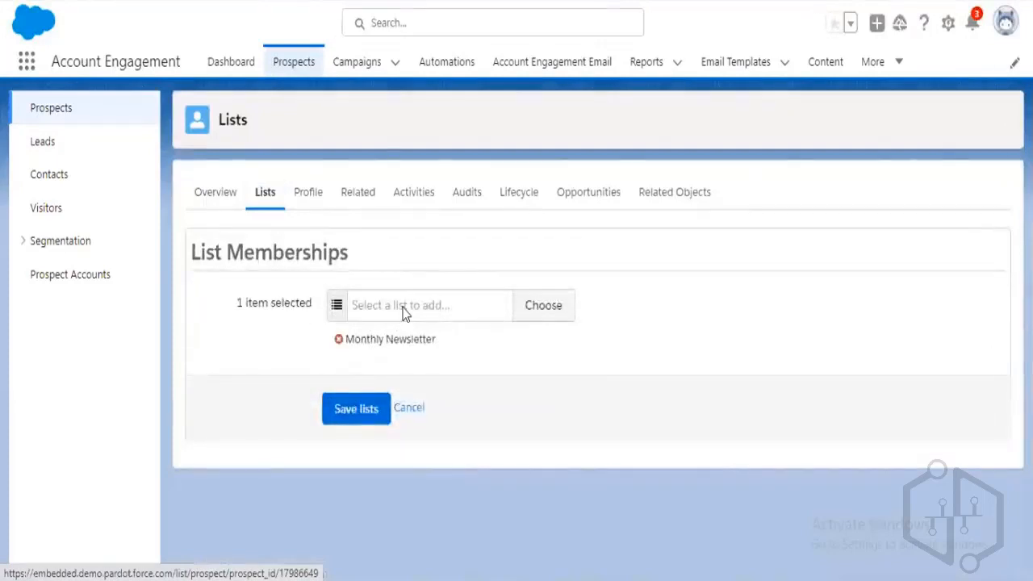
click(406, 307)
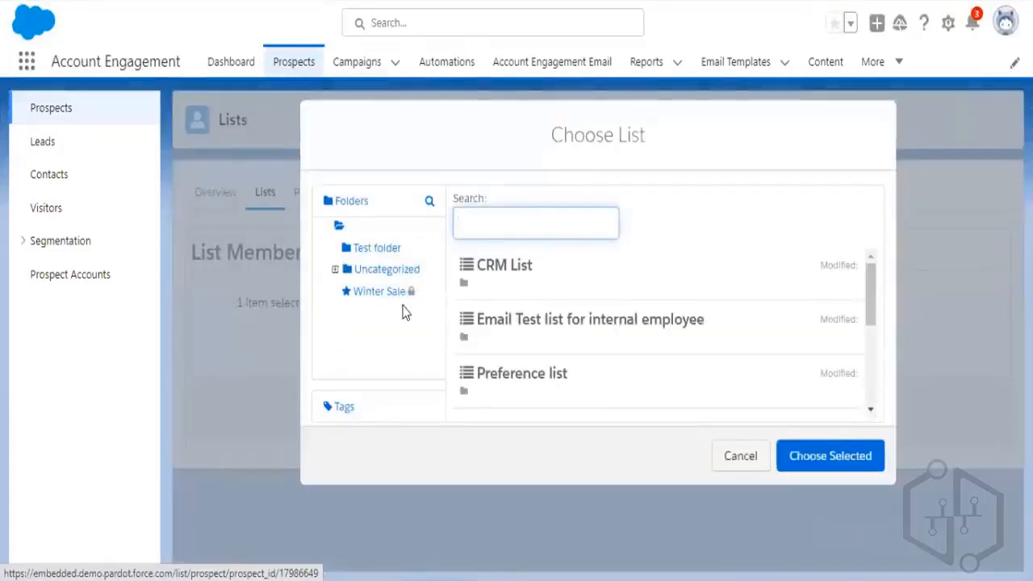
text(Email Test list for internal employee)
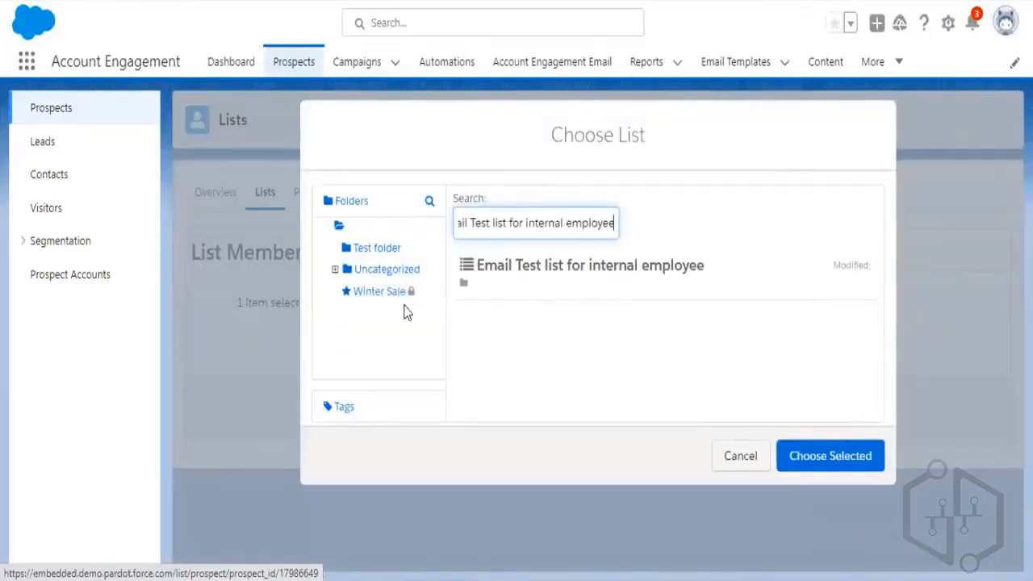
click(534, 274)
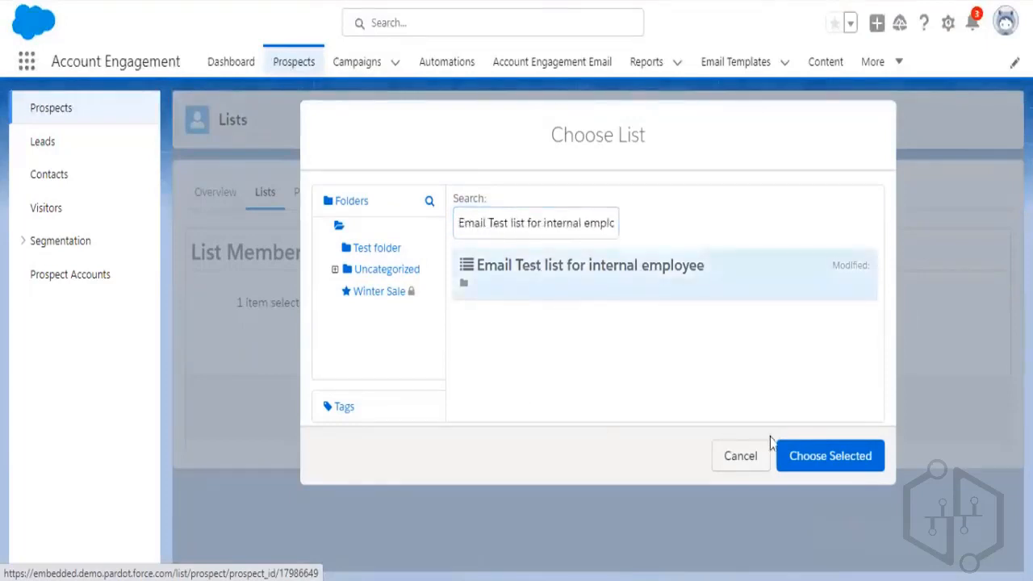
click(823, 471)
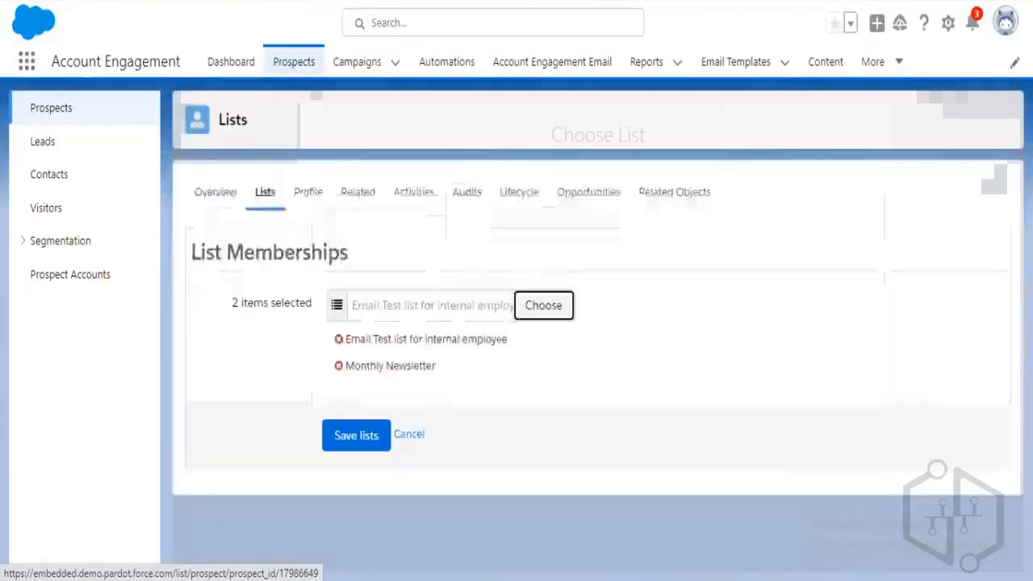
click(356, 436)
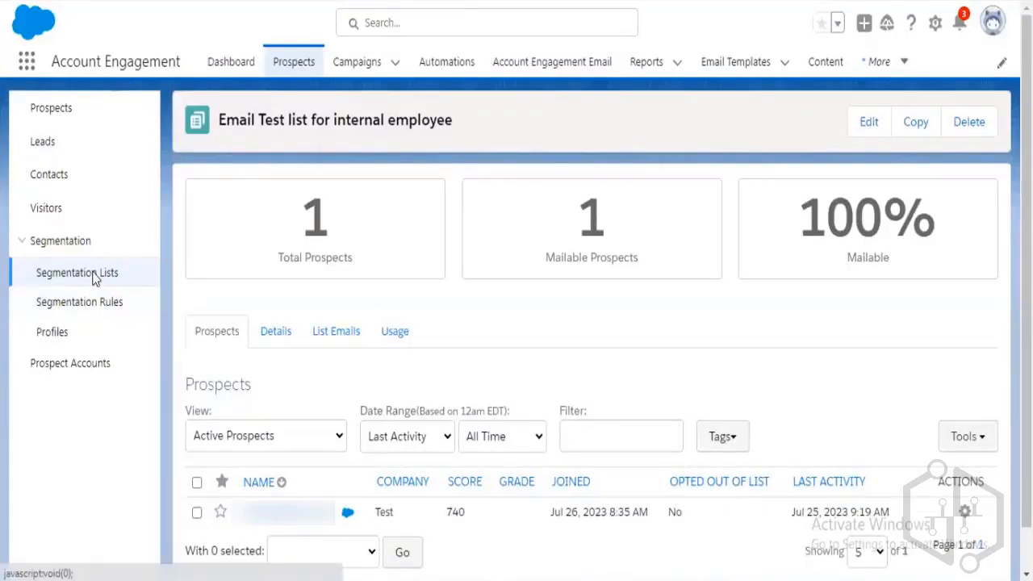
Open the Segmentation Lists overview.
click(94, 276)
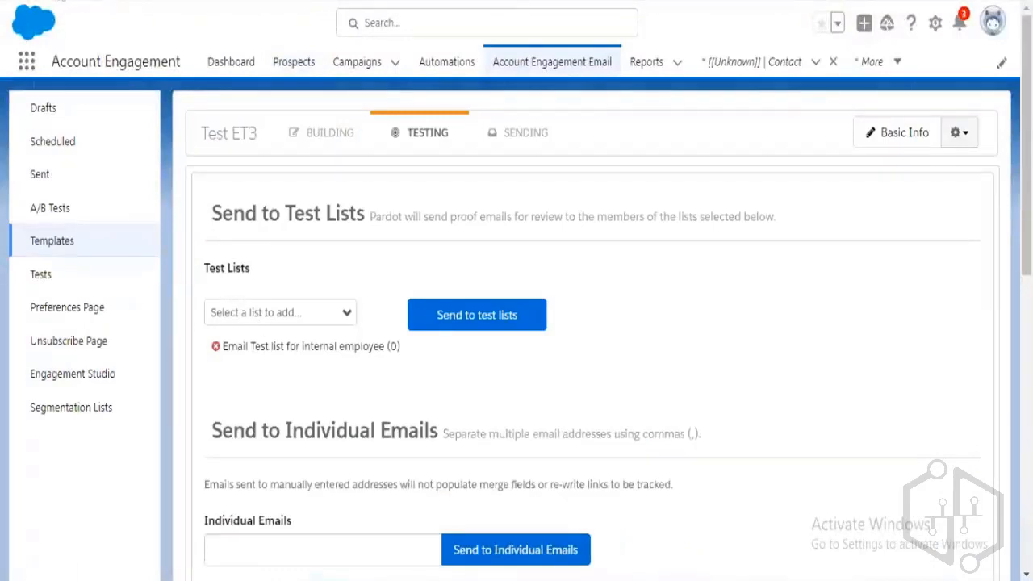
Reload Test ET3's Testing page and re-add 'Email Test list for internal employee', now showing 1 member.
click(58, 0)
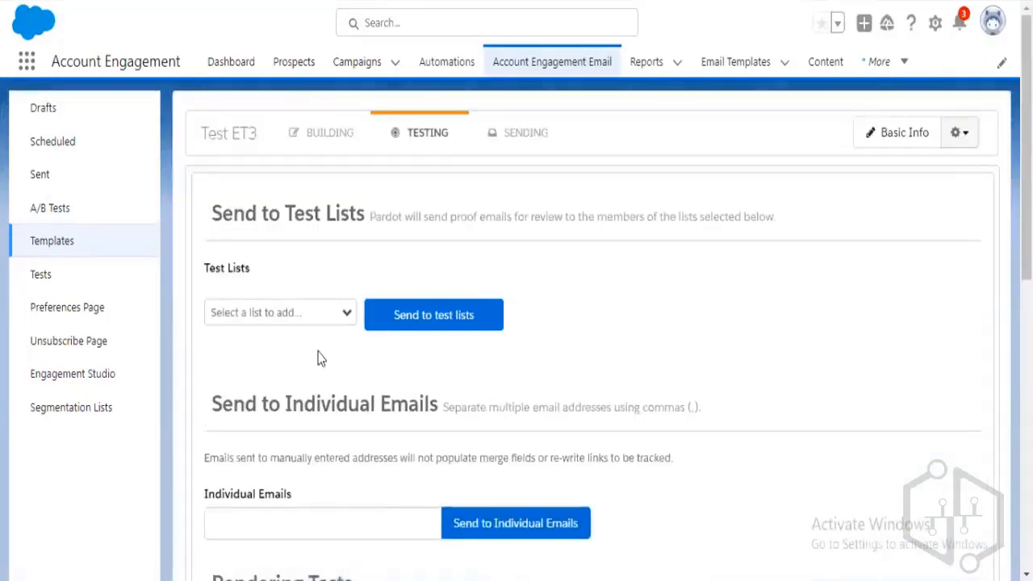
click(327, 319)
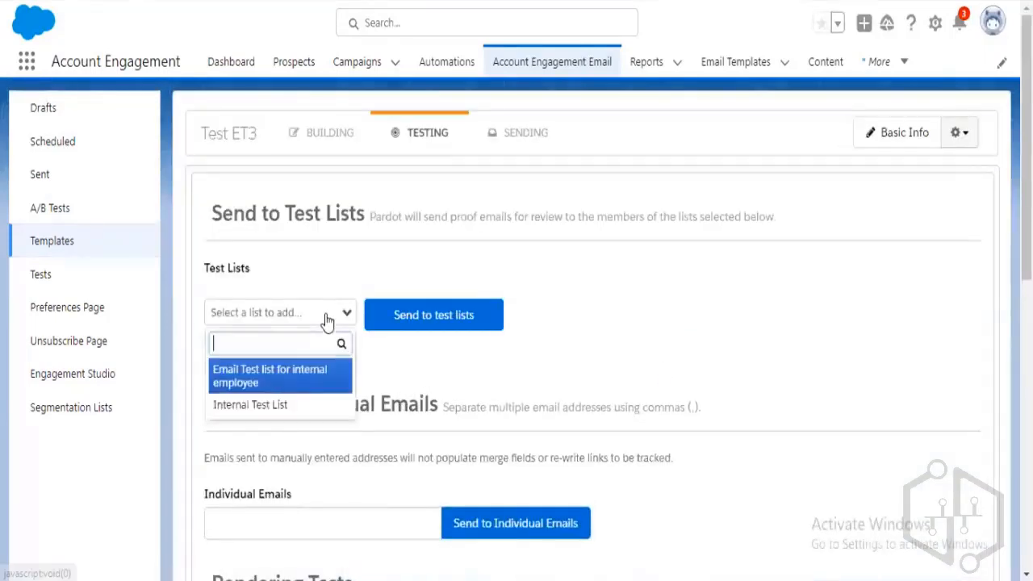
click(304, 387)
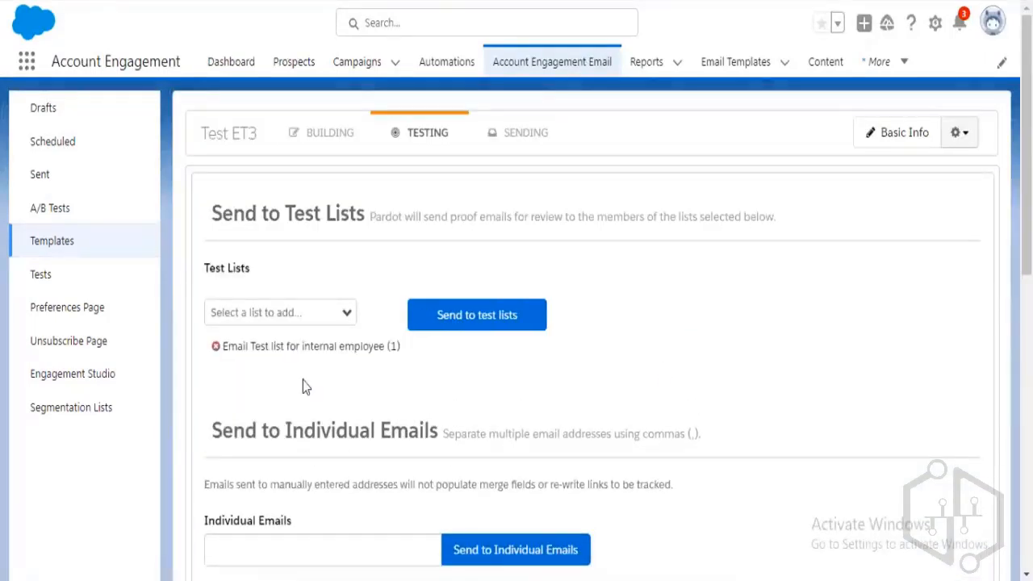
drag(392, 347, 400, 348)
Toggle Test ET3 between its Building and Testing steps, then switch to the Segmentation Lists tab.
click(412, 362)
click(414, 323)
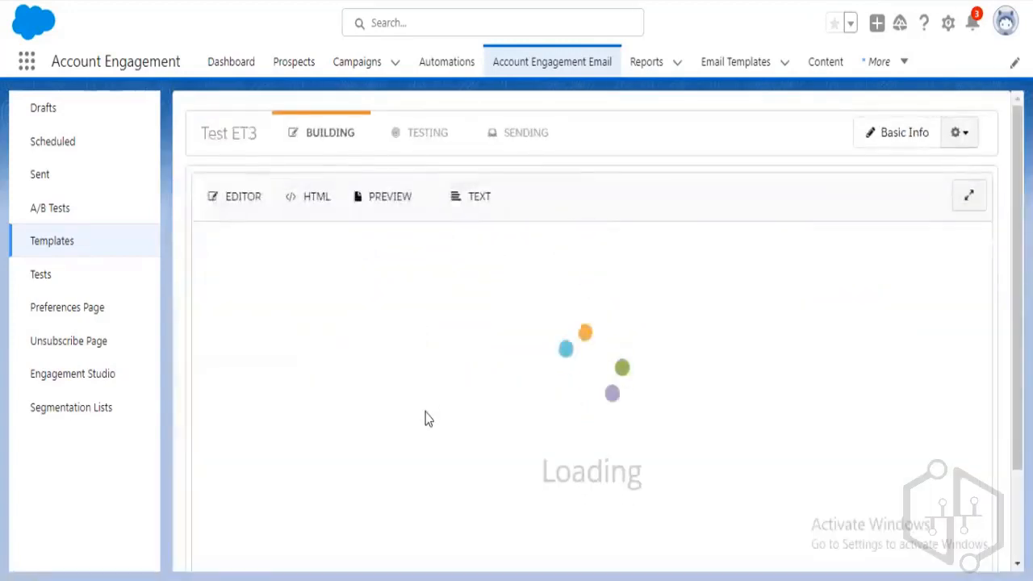
scroll(435, 419, down, 1)
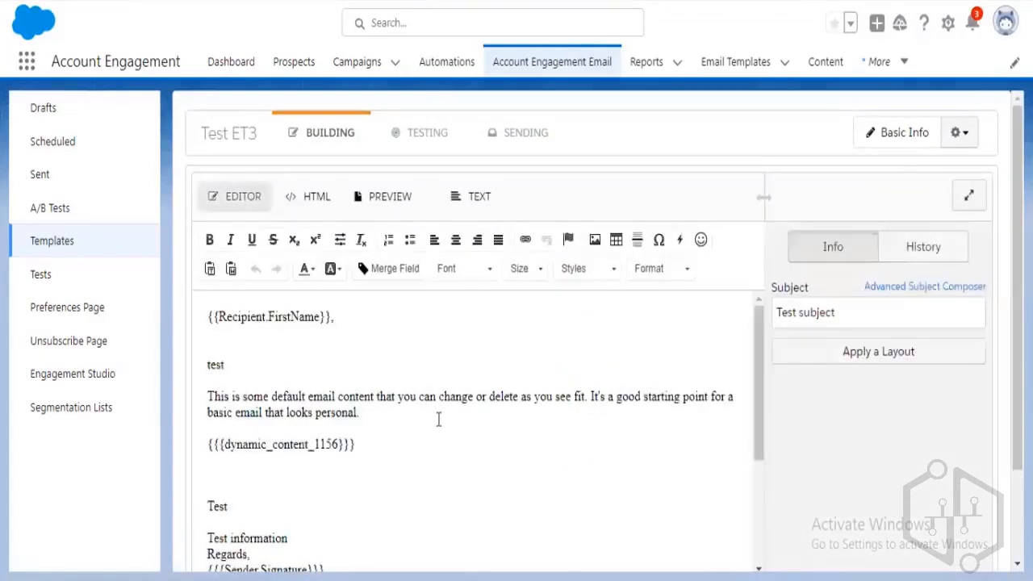
scroll(439, 419, down, 1)
scroll(439, 419, up, 1)
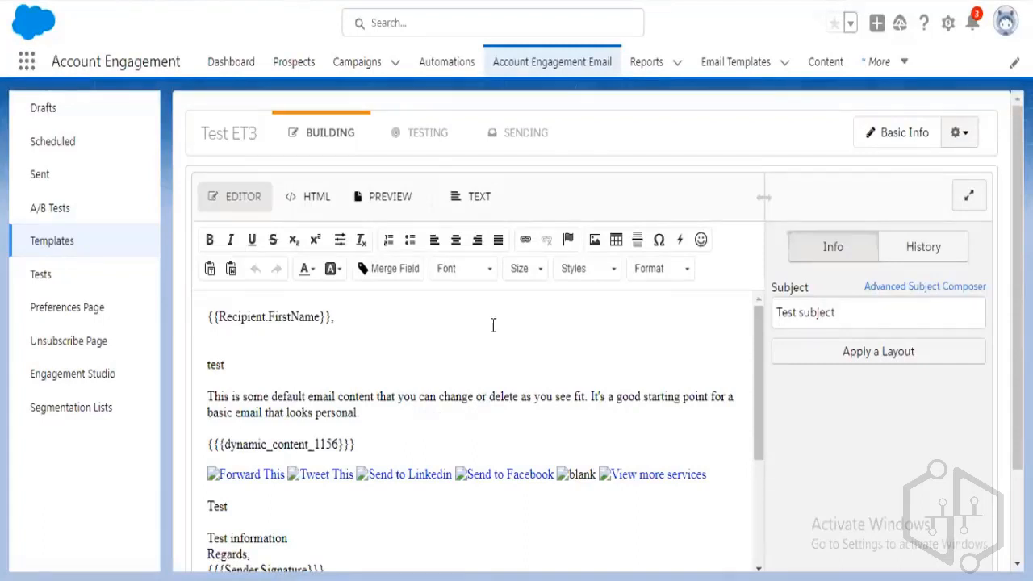
click(440, 141)
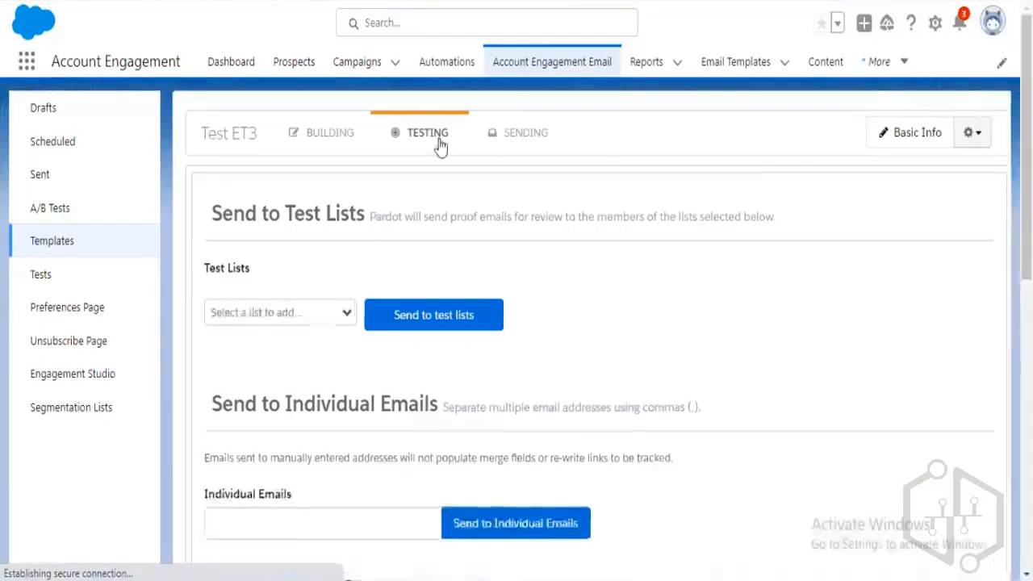
click(332, 137)
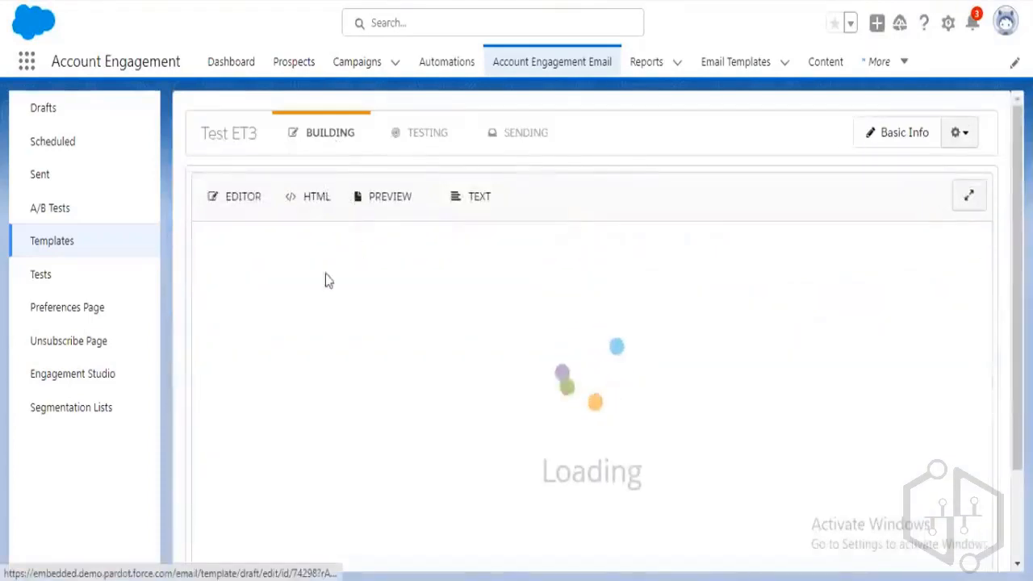
click(154, 1)
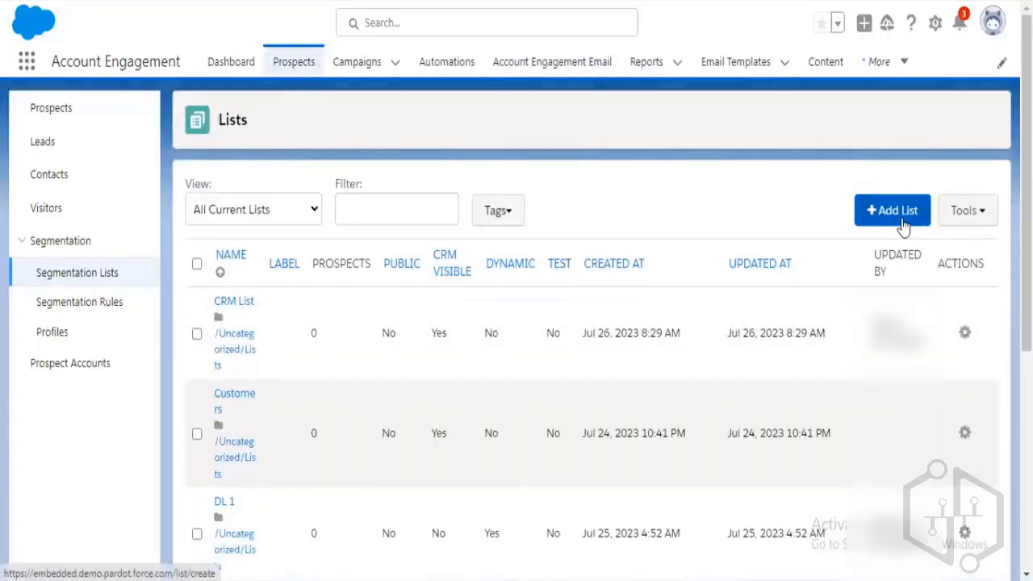
Add a list named 'Test Dynamic List', tick Dynamic List, and continue to its rules.
click(904, 222)
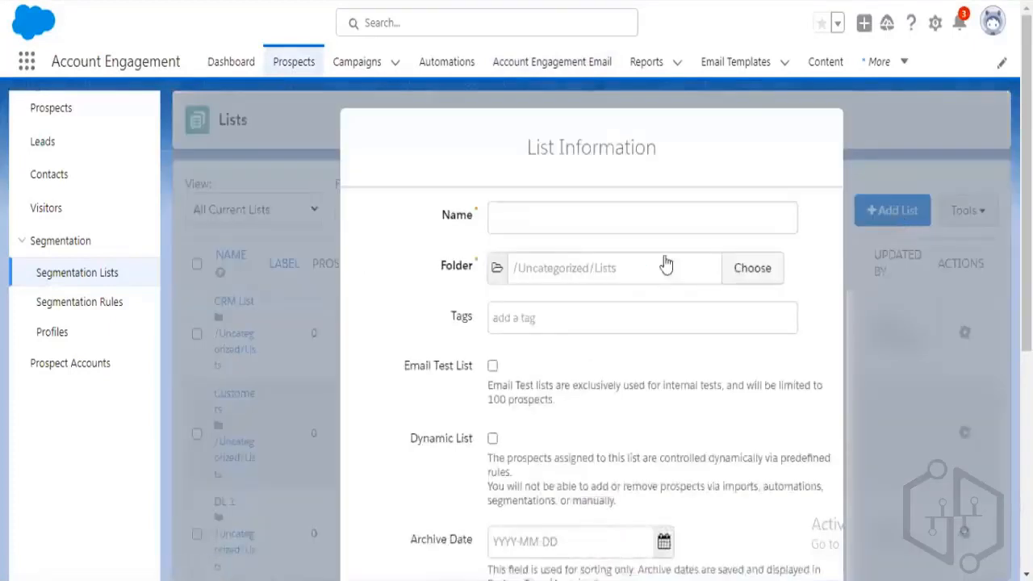
click(651, 224)
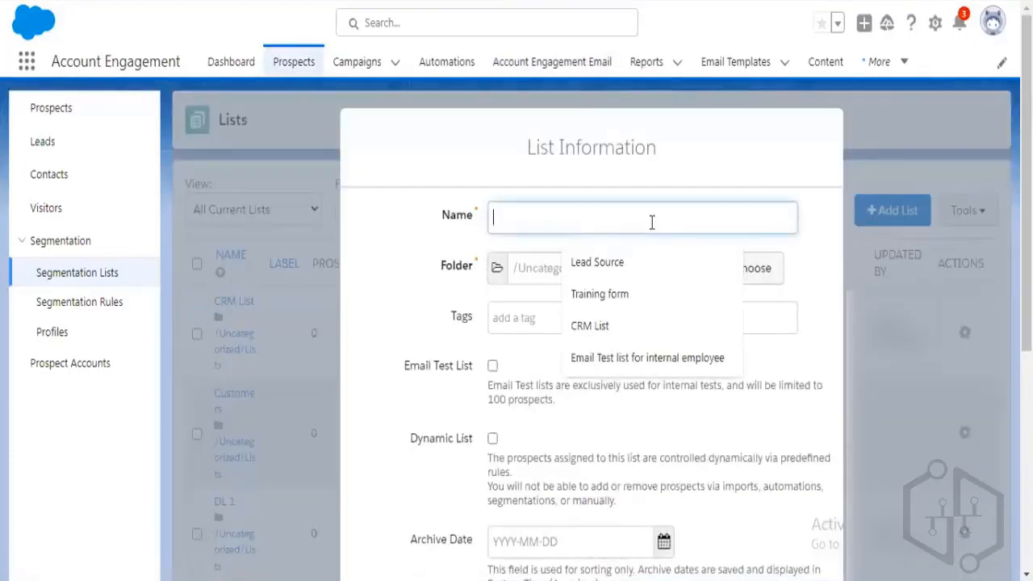
scroll(392, 450, down, 3)
scroll(502, 375, up, 3)
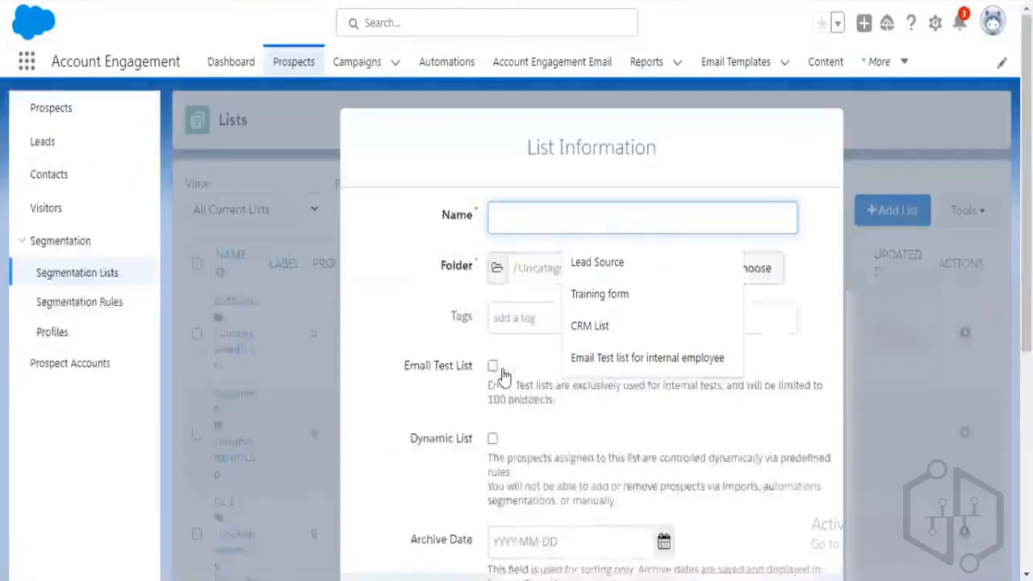
text(Dy)
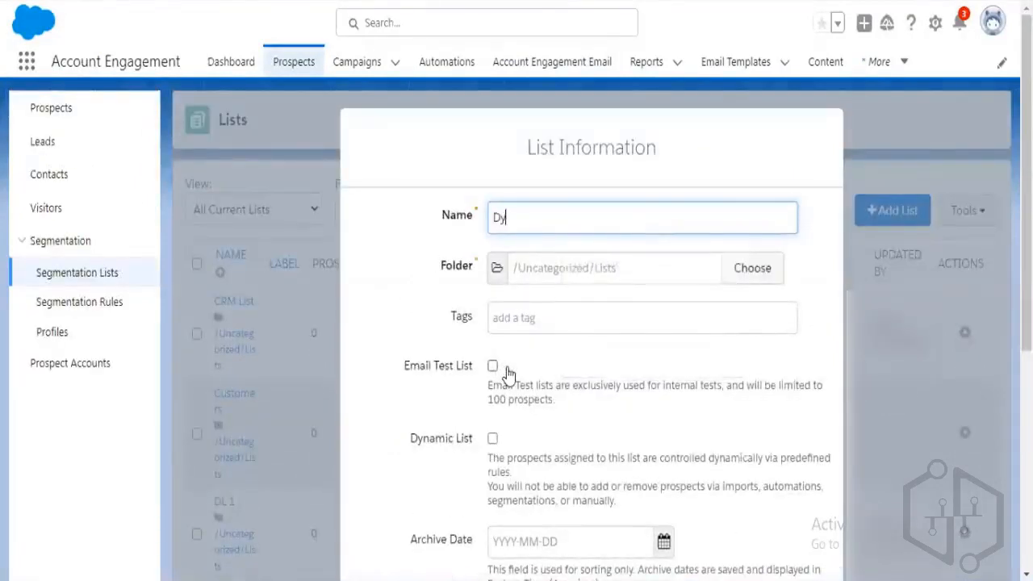
text(namic List)
key(Left)
key(Left)
key(Left)
key(Left)
key(Left)
key(Left)
key(Left)
key(Left)
key(Left)
key(Left)
key(Left)
text(Test)
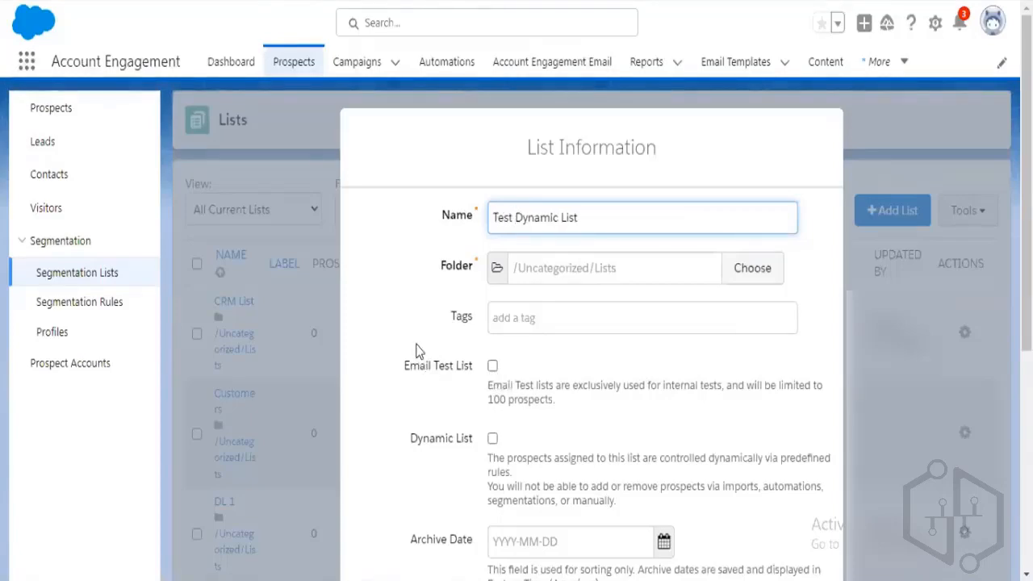
scroll(416, 350, down, 2)
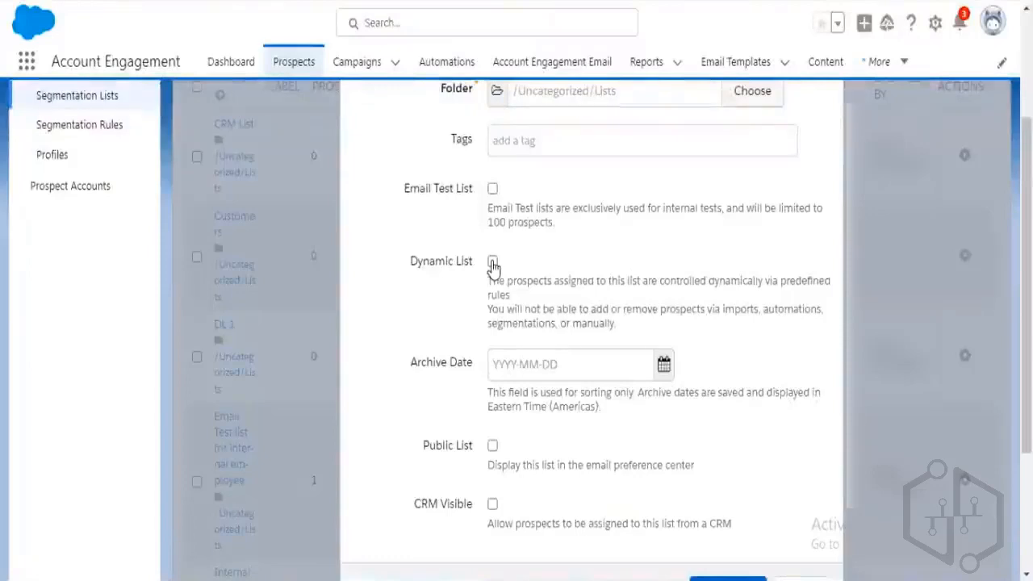
click(492, 263)
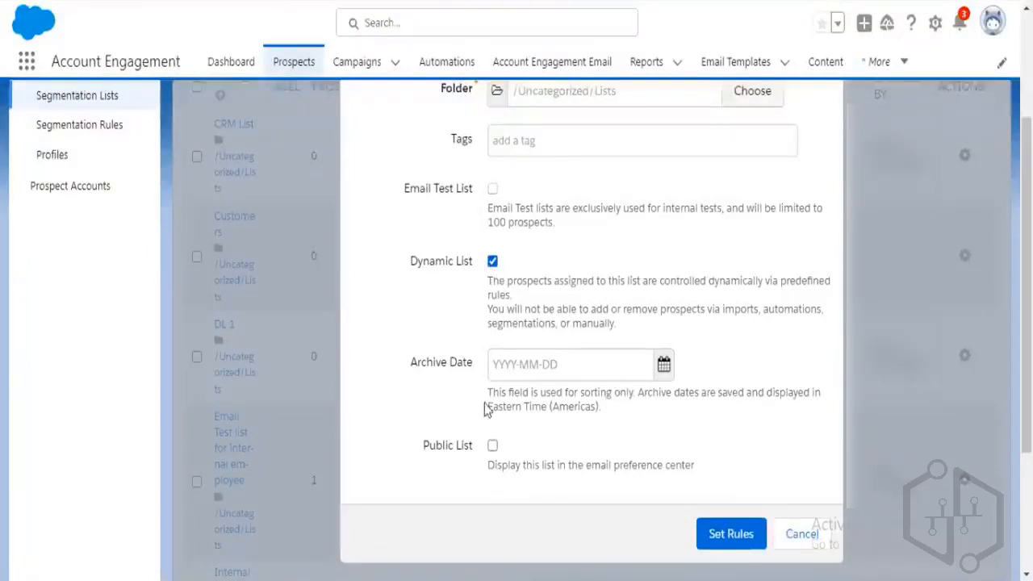
click(722, 546)
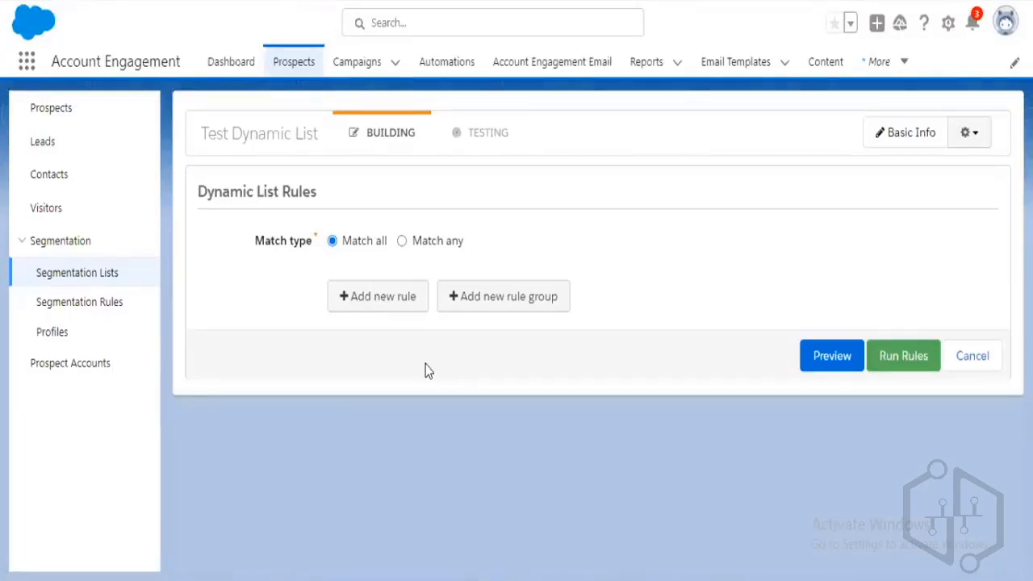
Add a rule matching prospects whose LP form was completed successfully, then start a second rule.
click(406, 317)
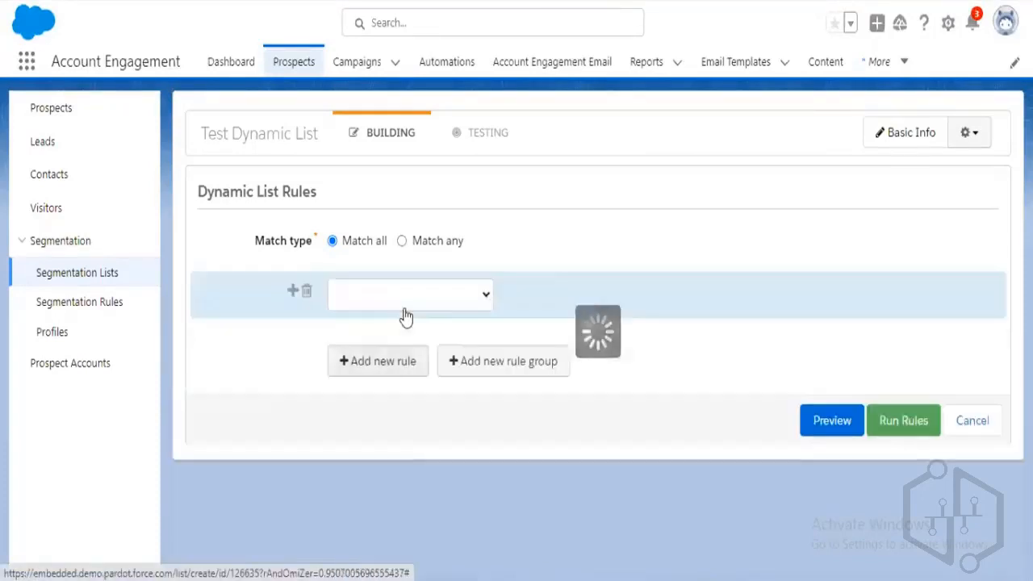
click(486, 305)
scroll(452, 236, down, 1)
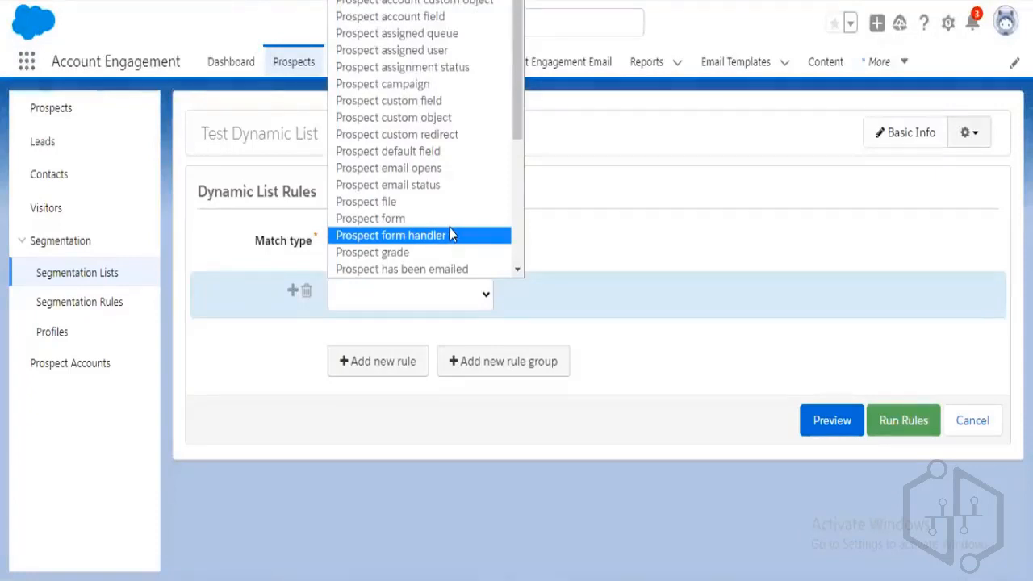
click(429, 218)
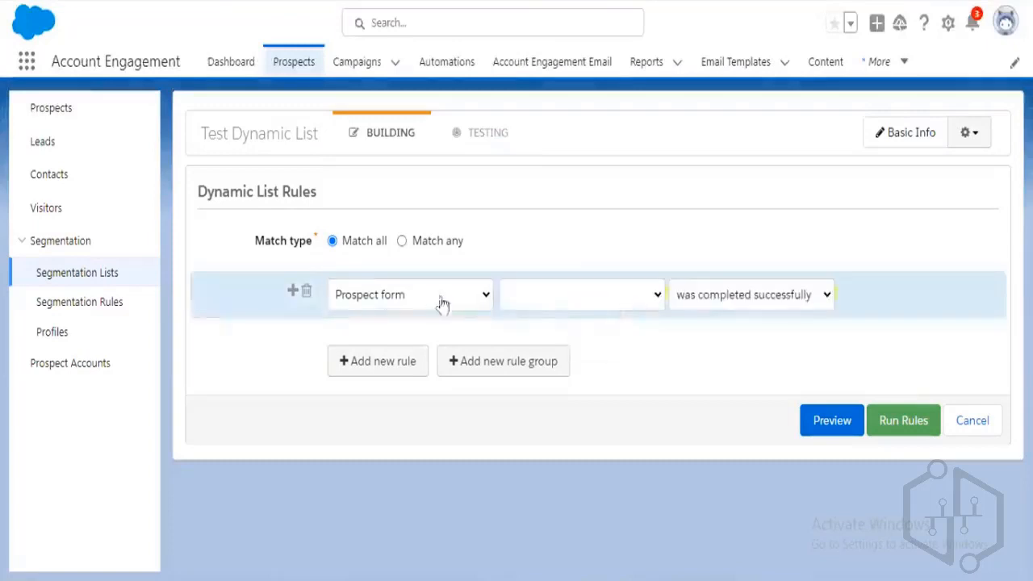
click(631, 305)
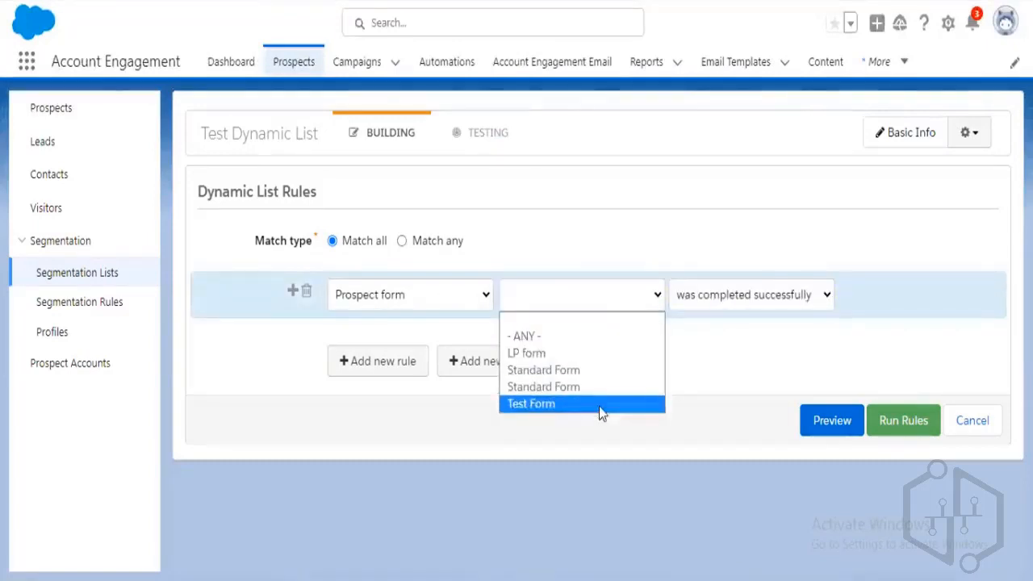
click(594, 353)
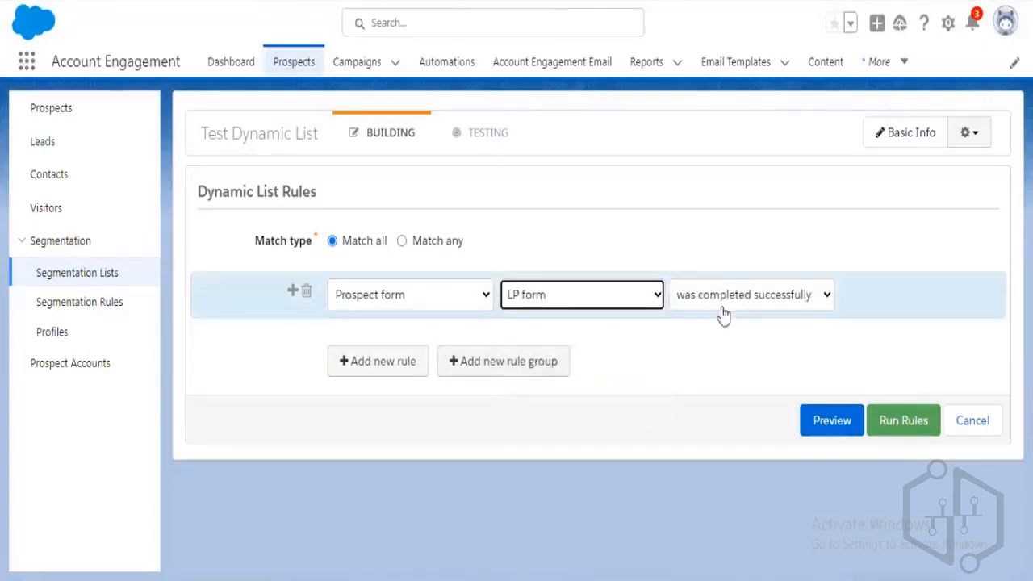
click(403, 367)
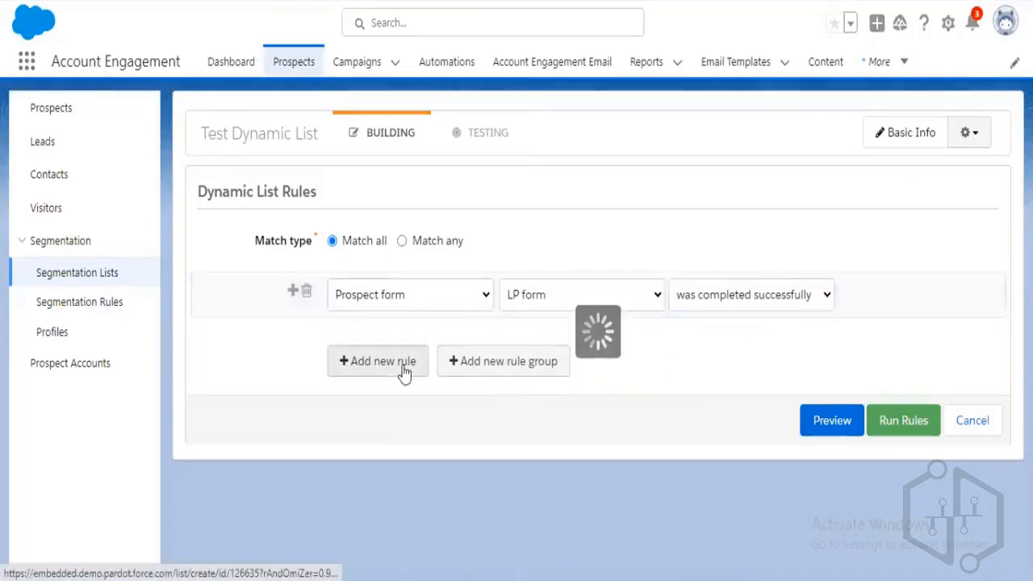
Make the second rule Prospect score greater than 100 and set the match type to Match any.
click(433, 387)
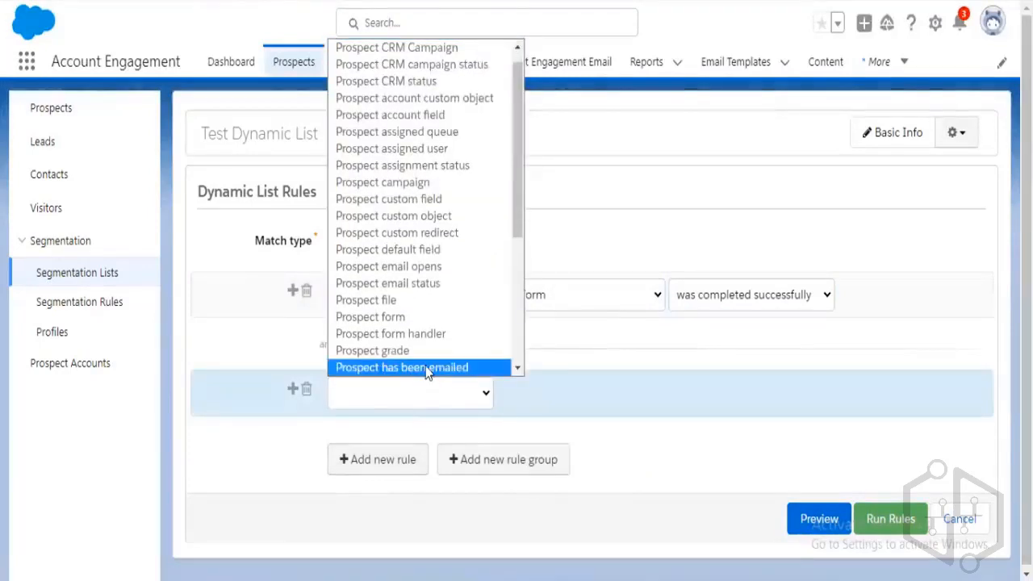
scroll(414, 326, down, 5)
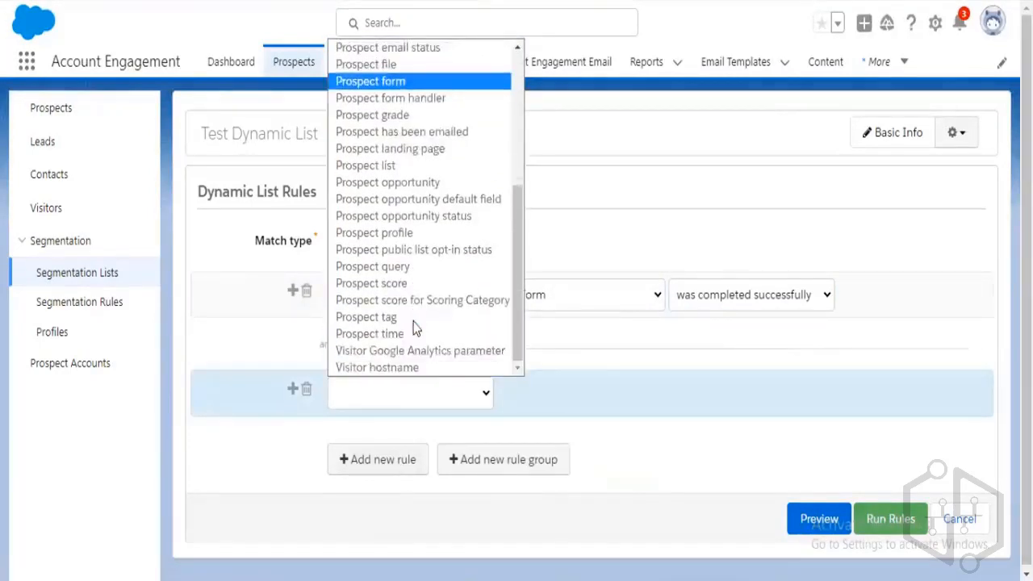
click(406, 288)
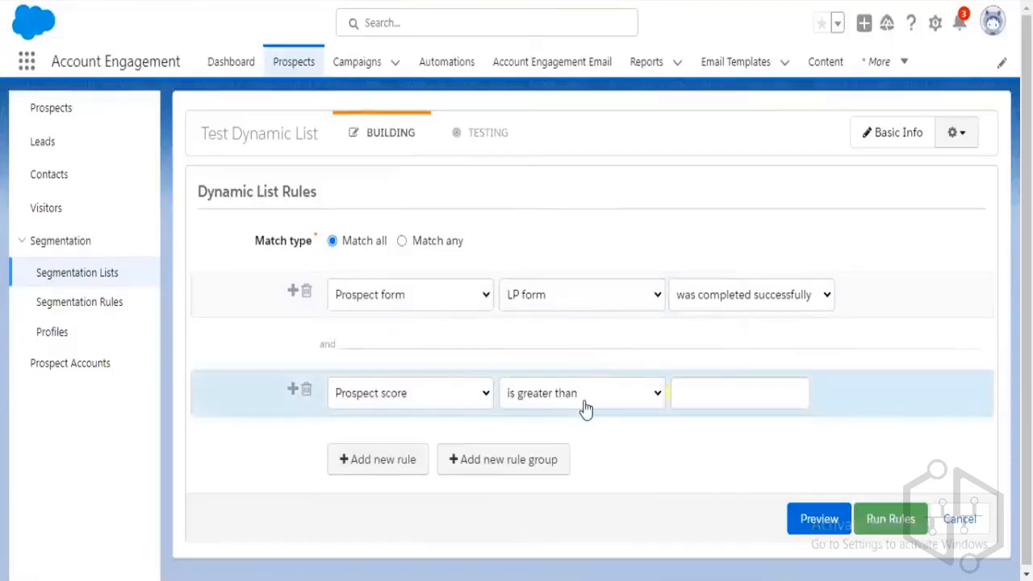
click(722, 395)
text(100)
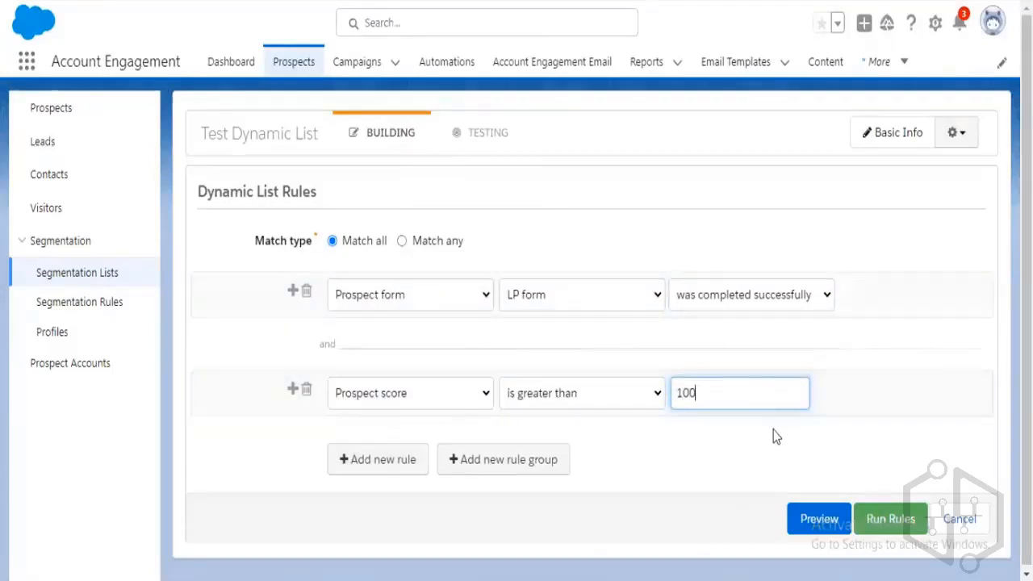
click(654, 467)
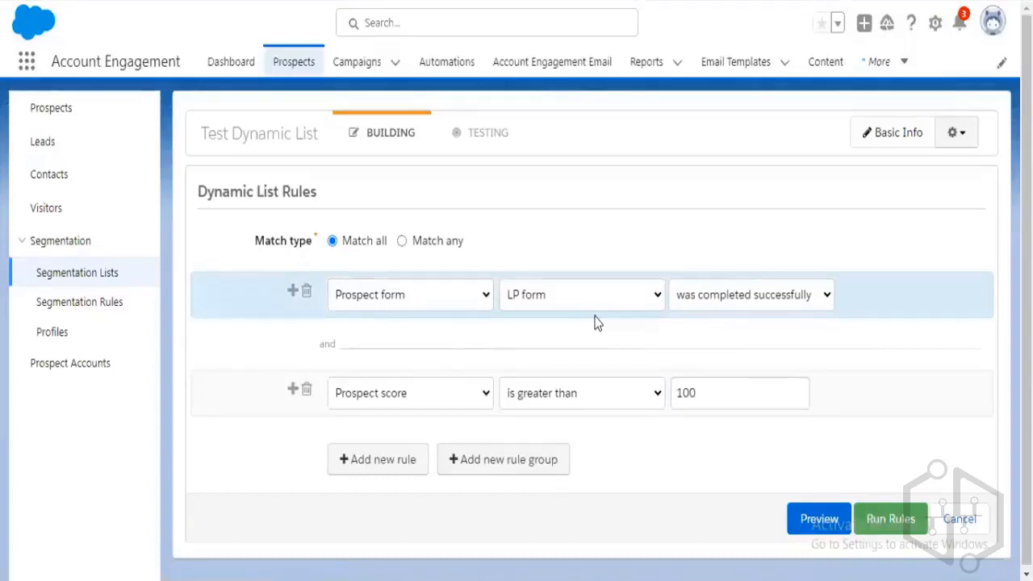
click(402, 241)
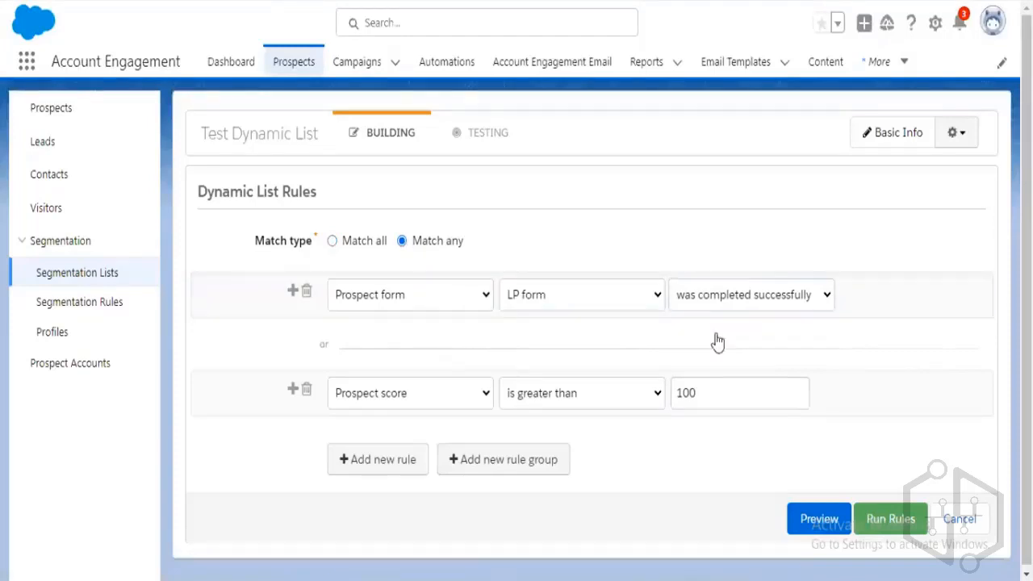
Settle the match type on Match all so both rules join with 'and', and add a rule group.
click(362, 251)
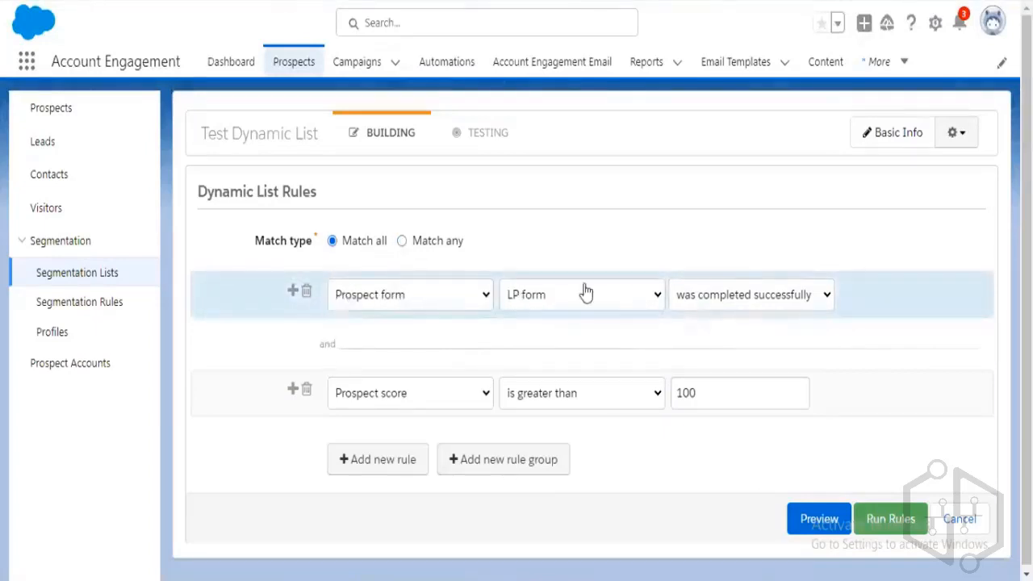
drag(320, 344, 333, 344)
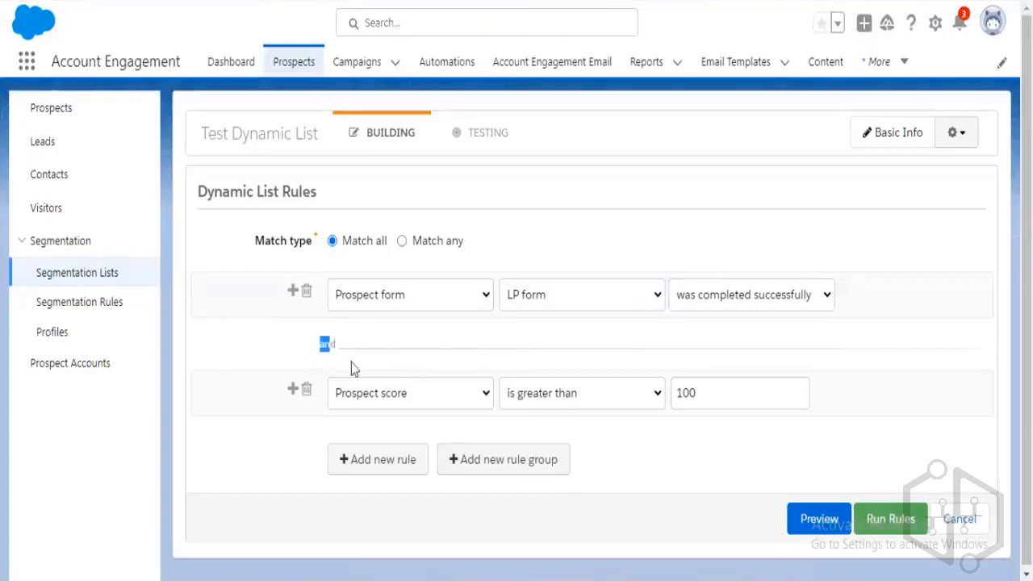
click(386, 348)
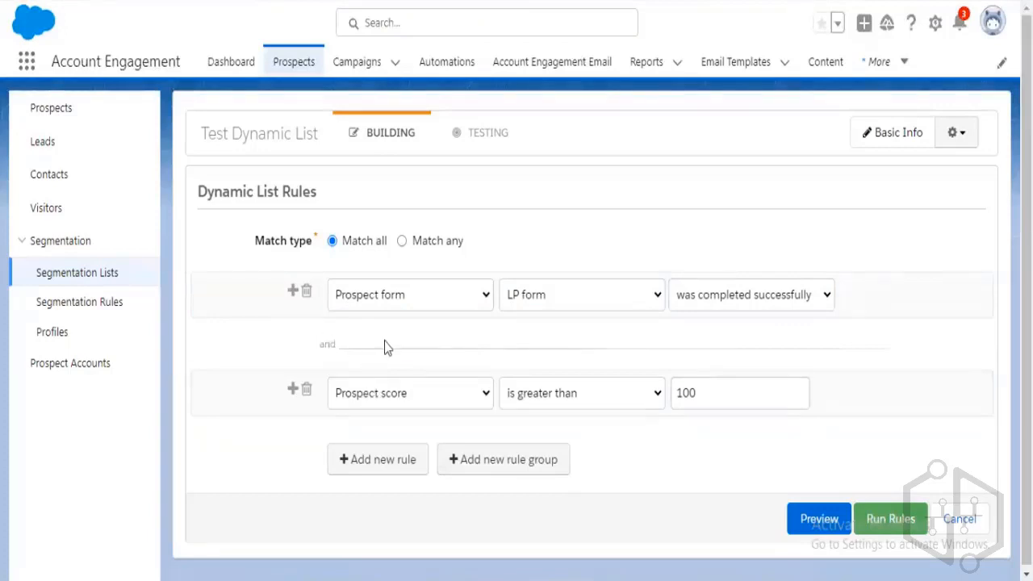
click(403, 244)
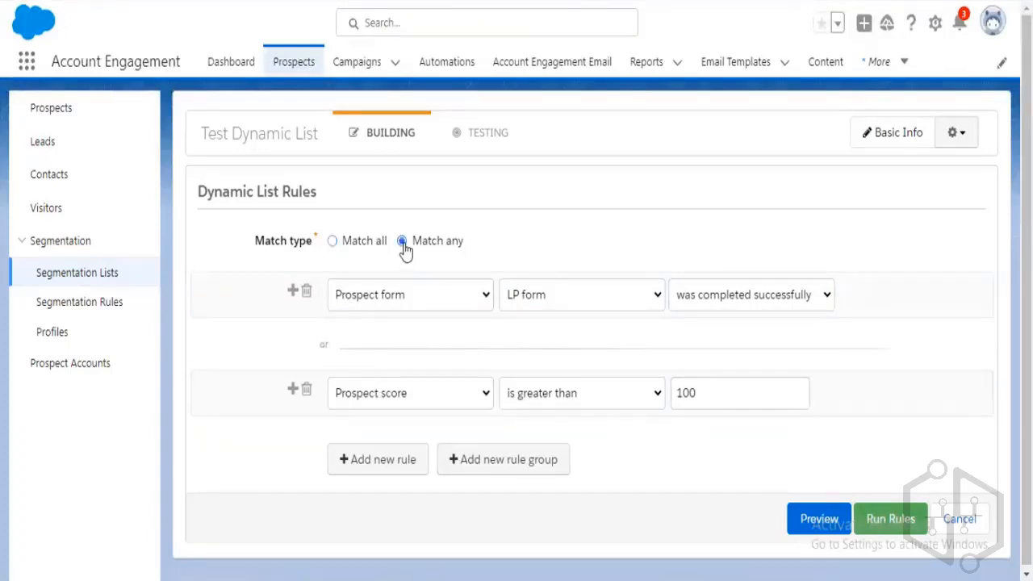
double_click(325, 344)
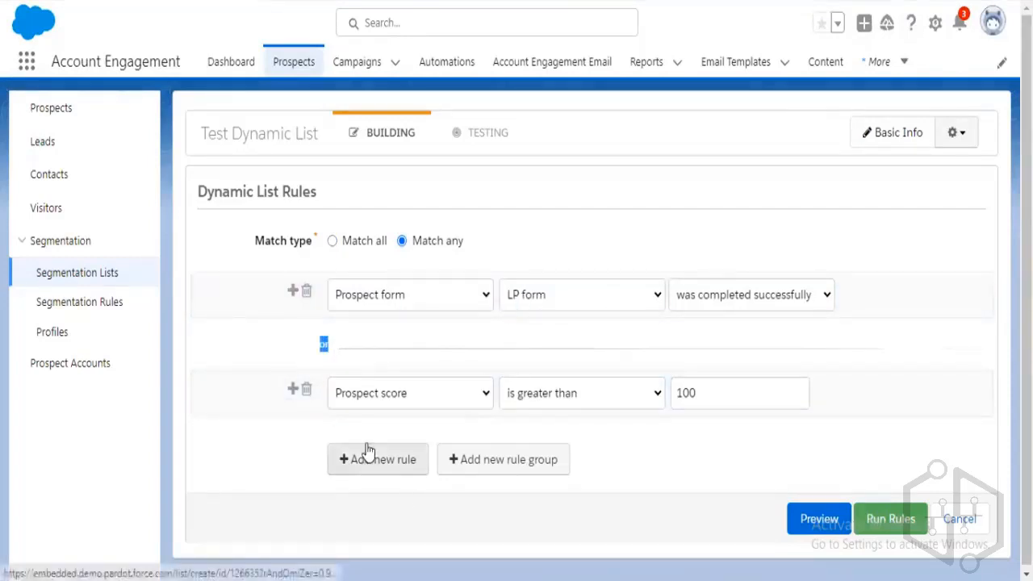
click(263, 358)
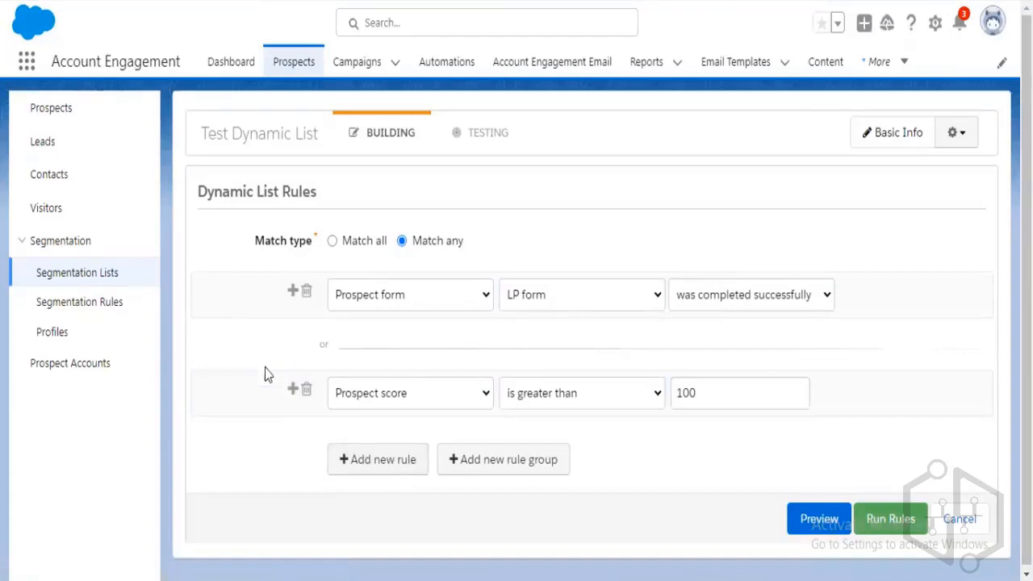
click(355, 243)
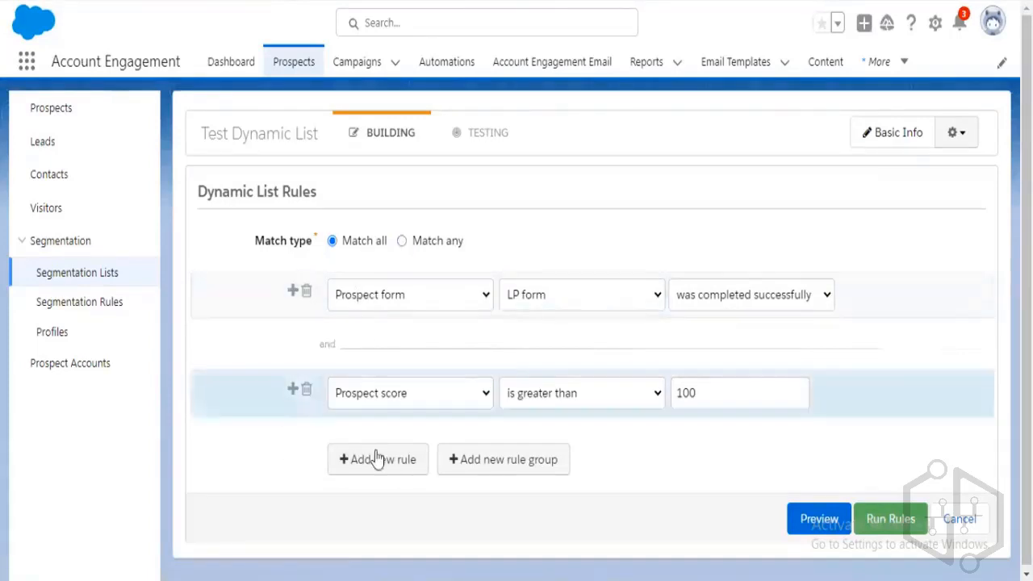
click(480, 468)
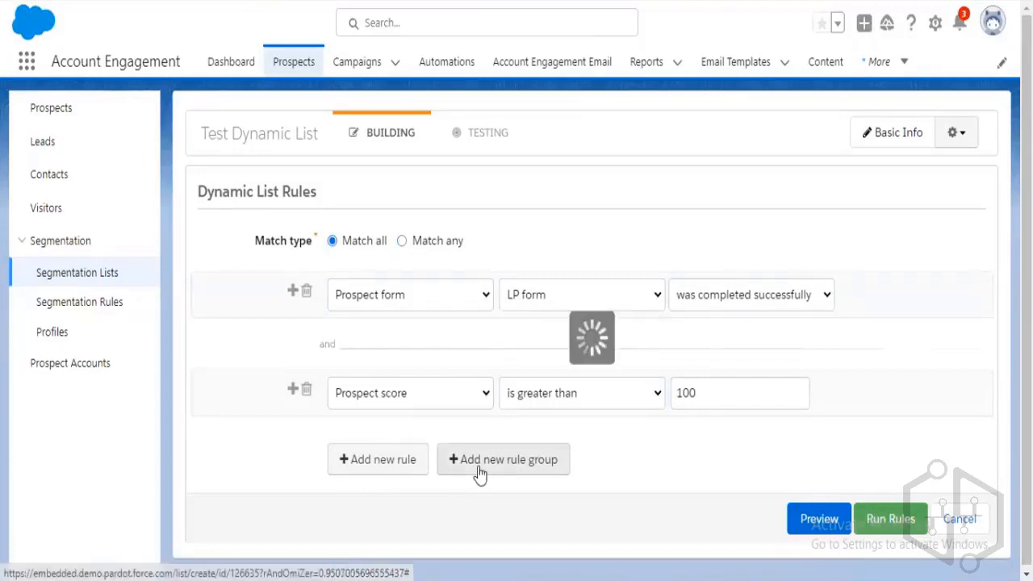
Set the group's first rule to Prospect CRM status is Contact and add a blank rule beneath it.
scroll(578, 331, down, 3)
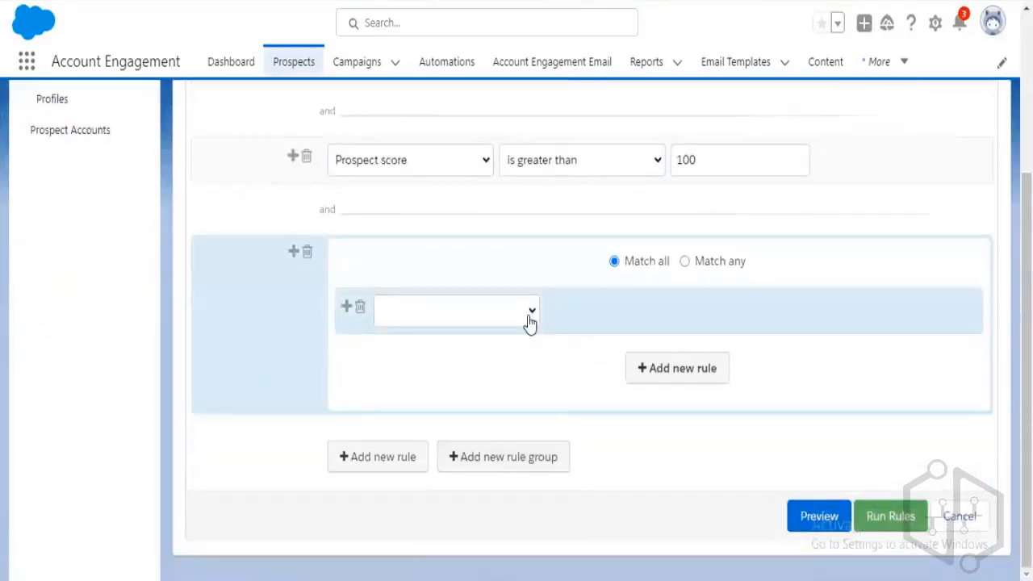
click(533, 323)
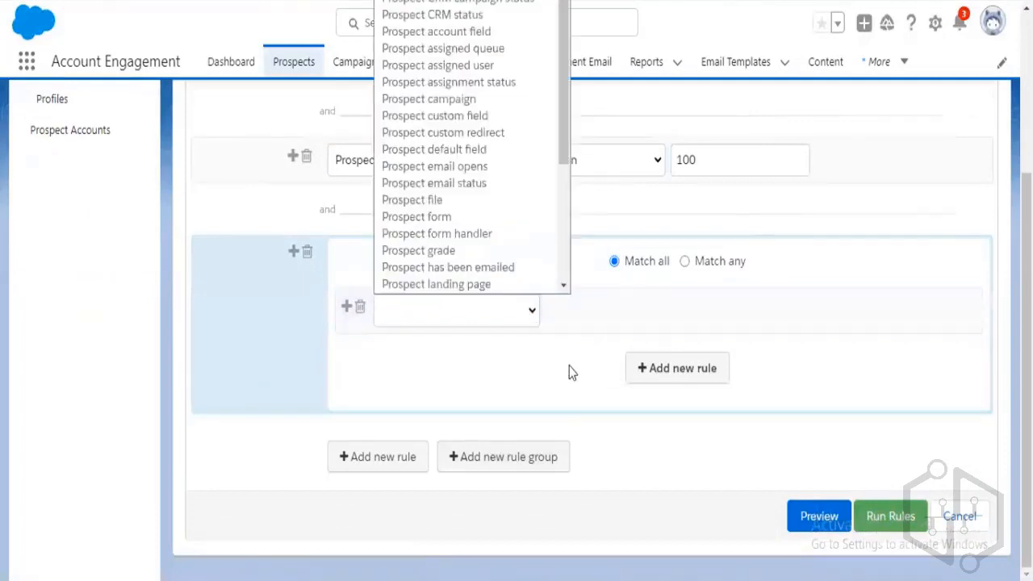
click(555, 383)
scroll(552, 387, up, 1)
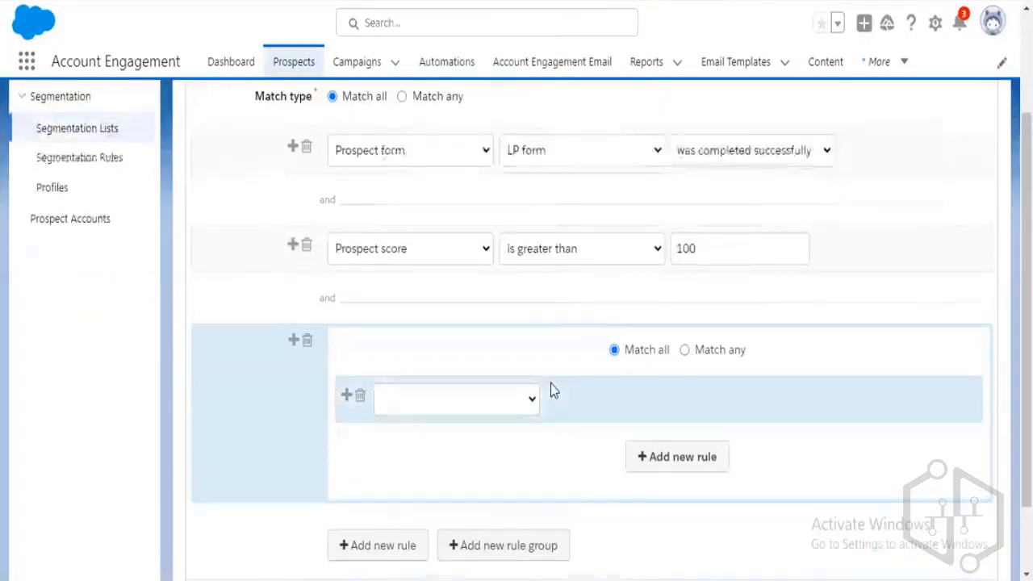
click(531, 407)
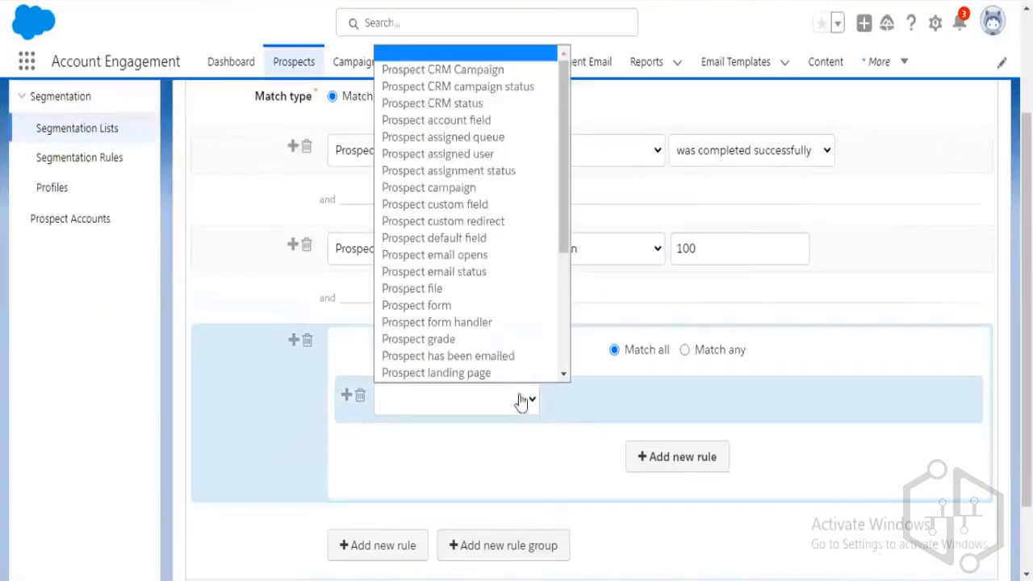
scroll(493, 343, down, 4)
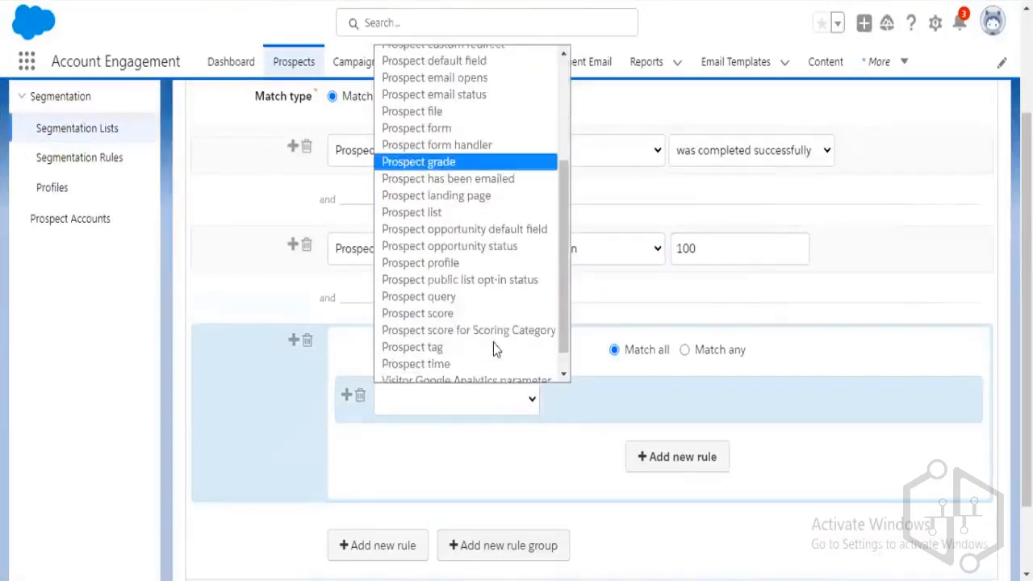
scroll(494, 343, down, 1)
scroll(493, 343, up, 4)
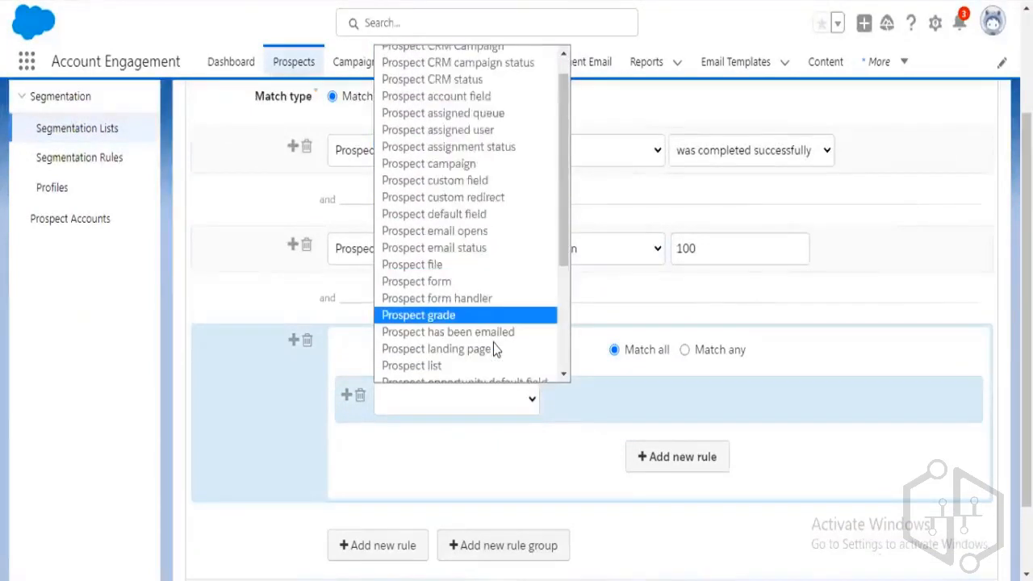
scroll(493, 343, up, 1)
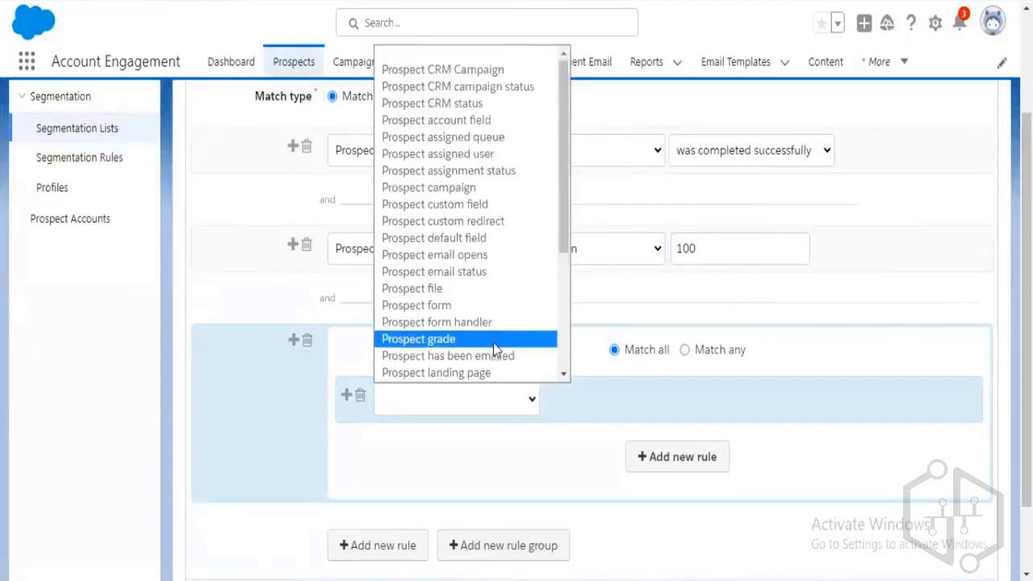
click(479, 109)
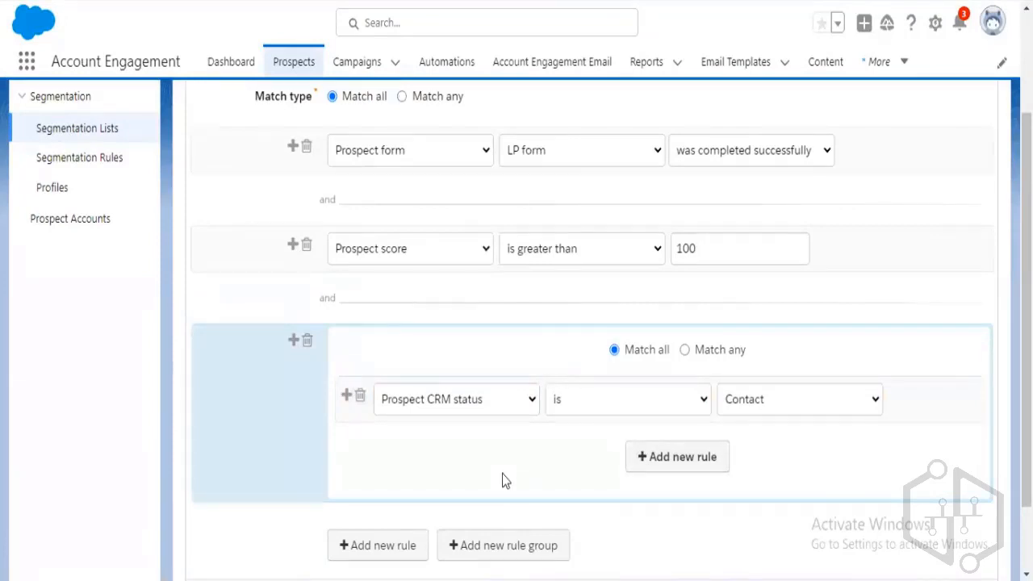
scroll(502, 474, up, 1)
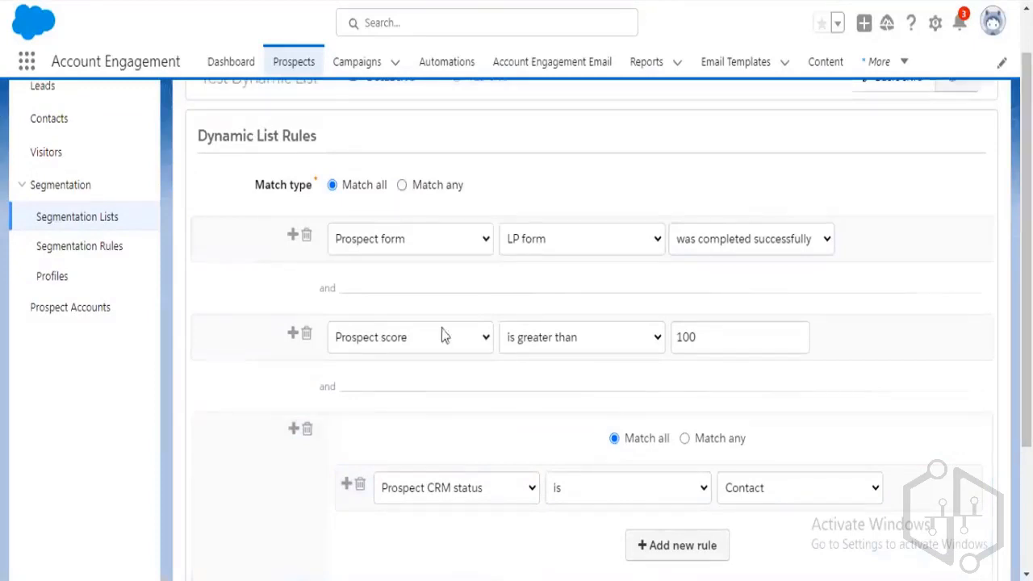
scroll(484, 371, down, 1)
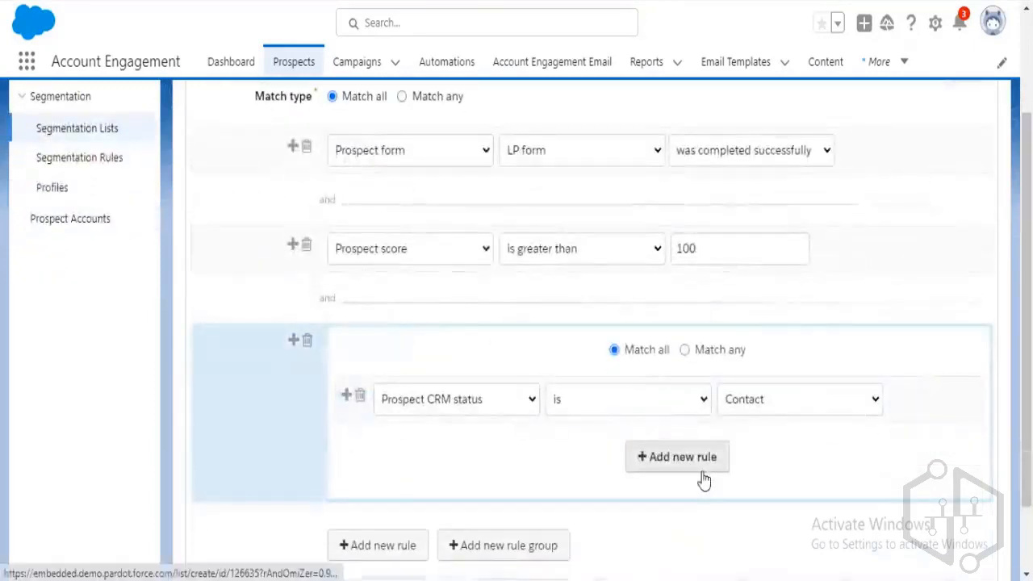
click(701, 475)
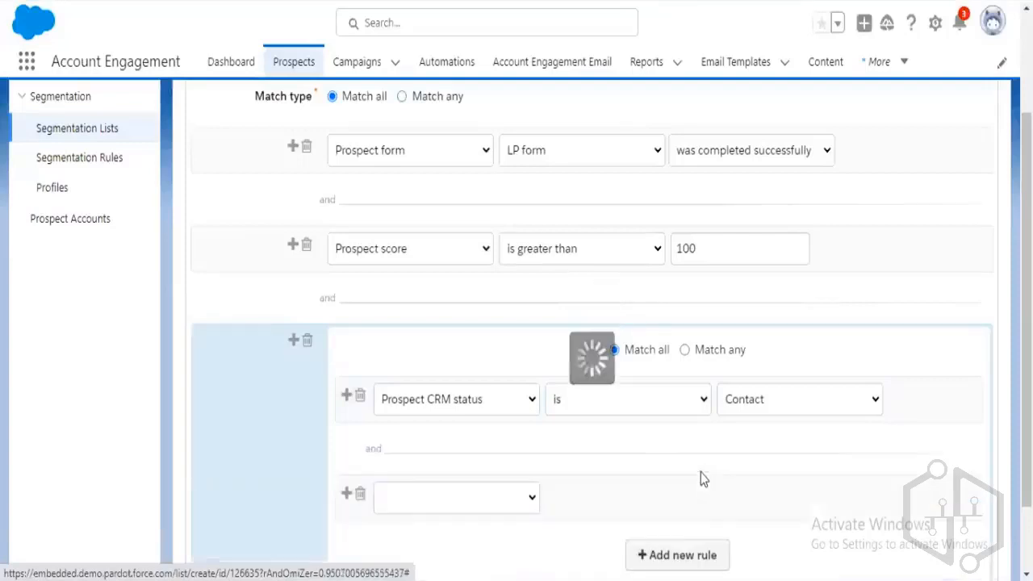
Make the group's second rule Prospect CRM status is Lead, with the group set to Match any.
scroll(484, 468, down, 1)
click(521, 413)
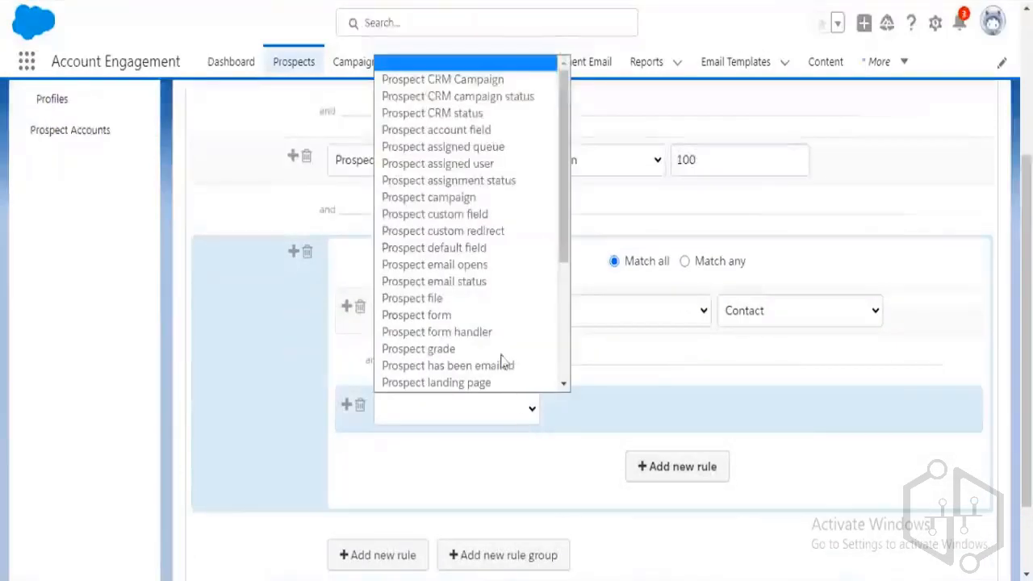
click(452, 113)
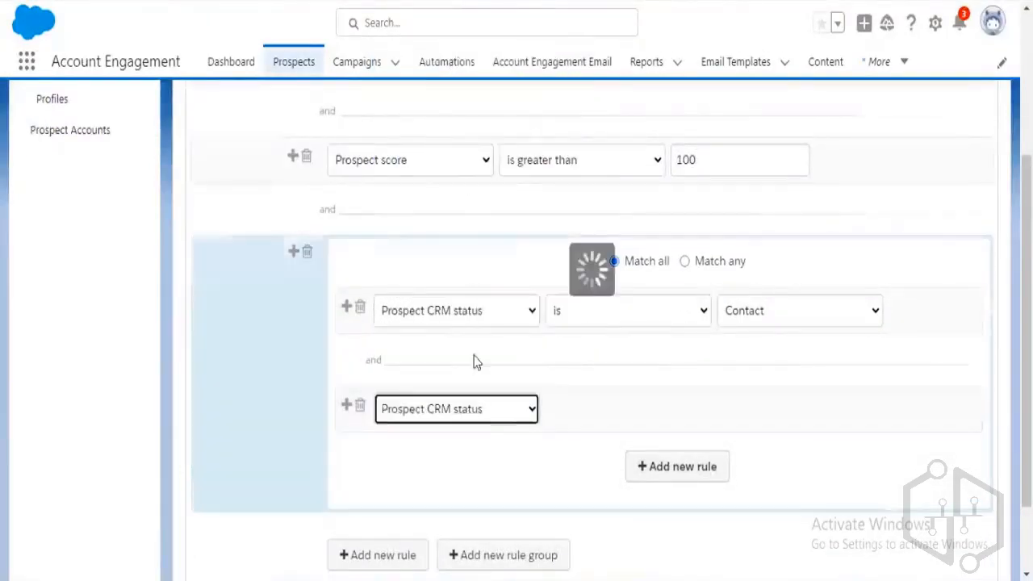
click(731, 416)
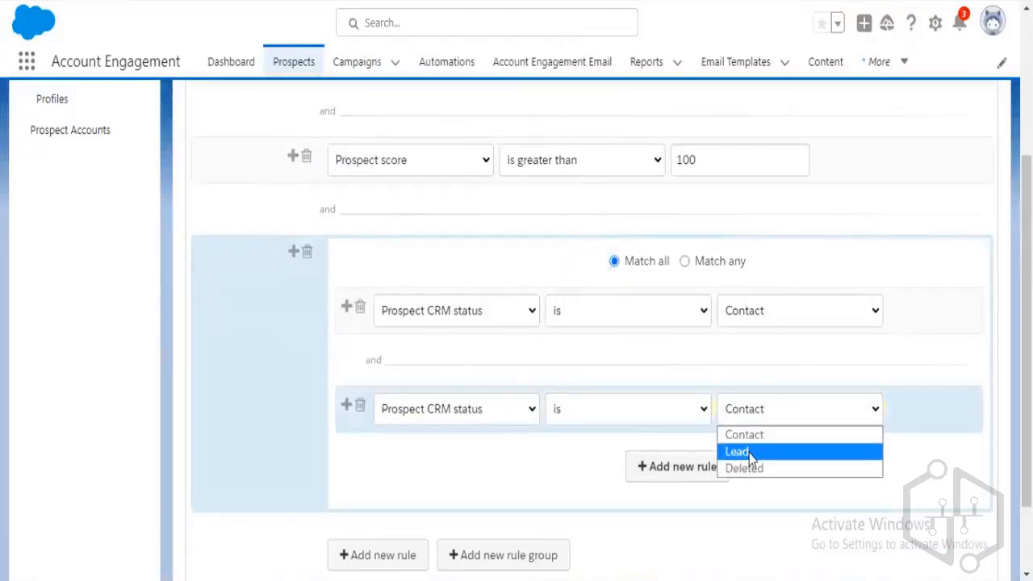
click(737, 452)
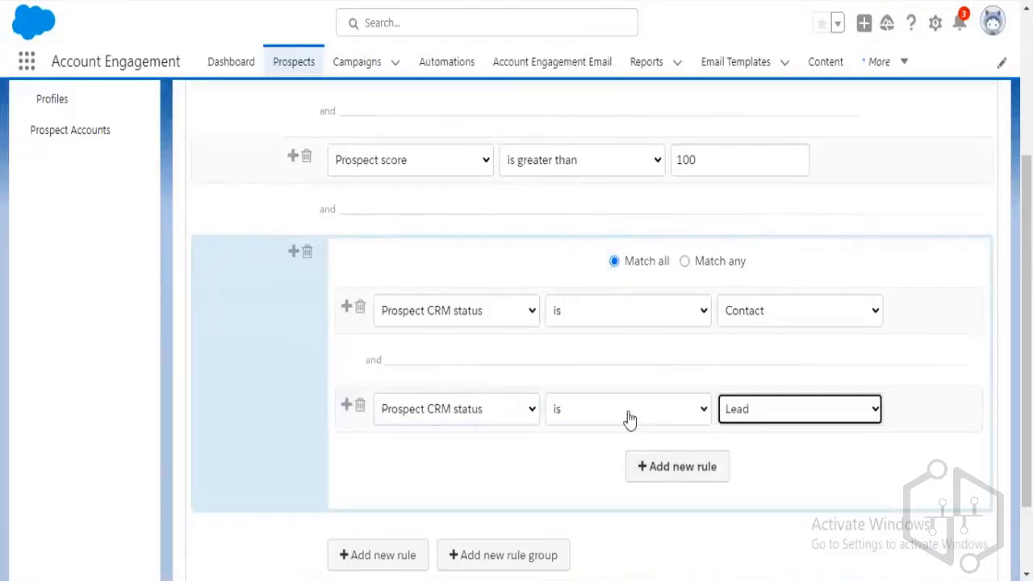
click(684, 265)
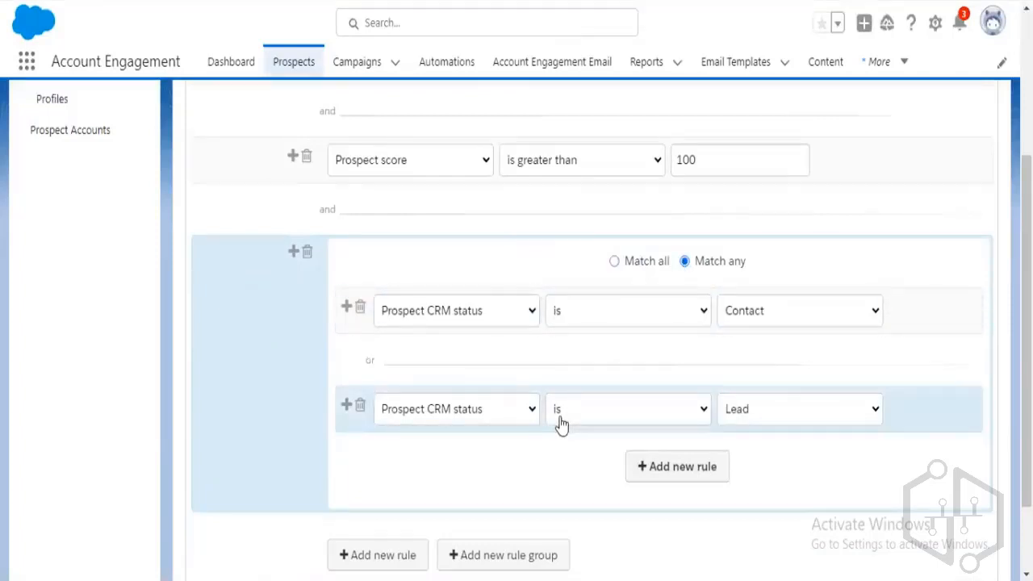
Try Match any for the top-level rules, then switch them back to Match all.
scroll(562, 425, up, 1)
scroll(562, 426, up, 1)
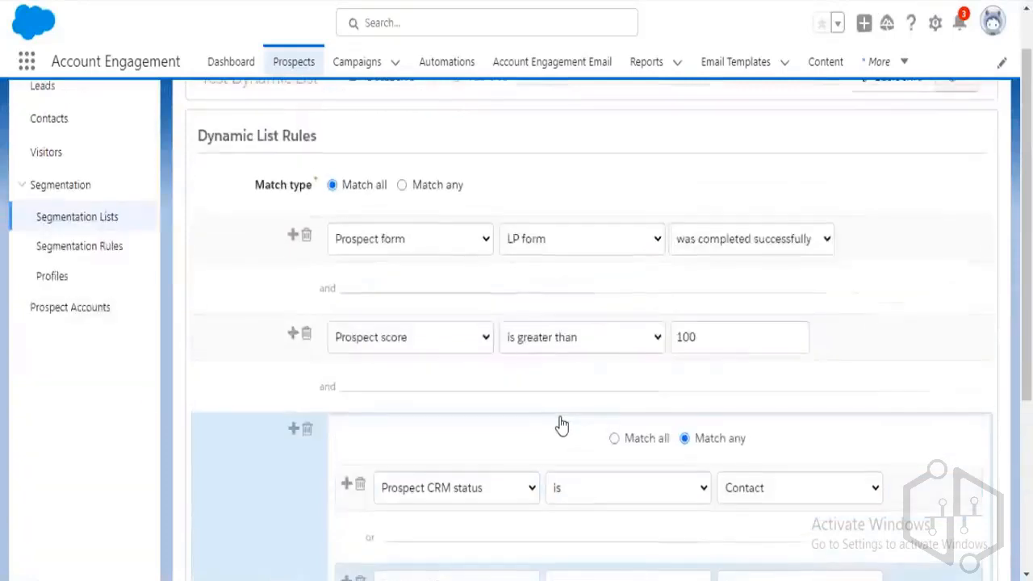
click(402, 185)
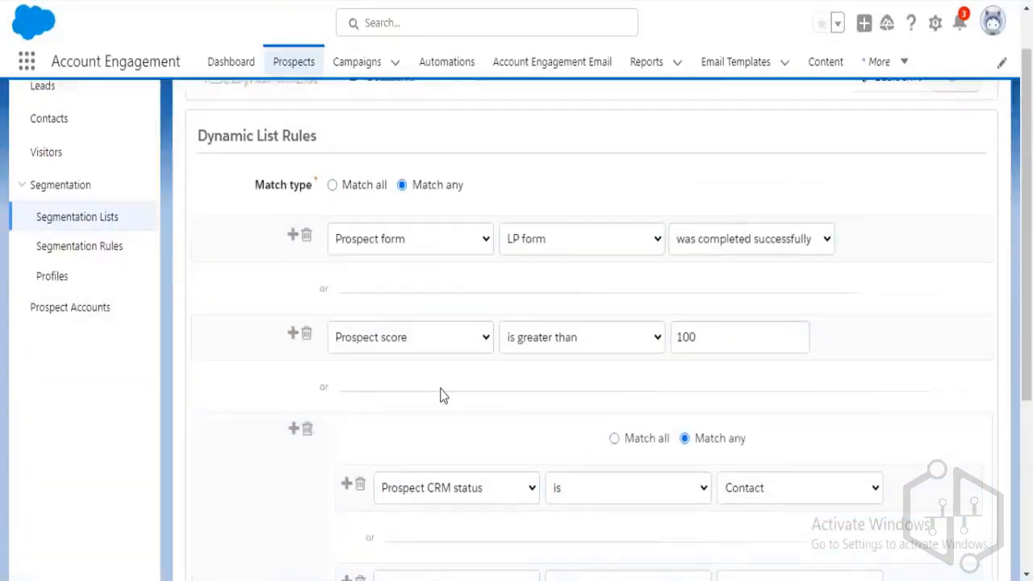
scroll(442, 397, down, 1)
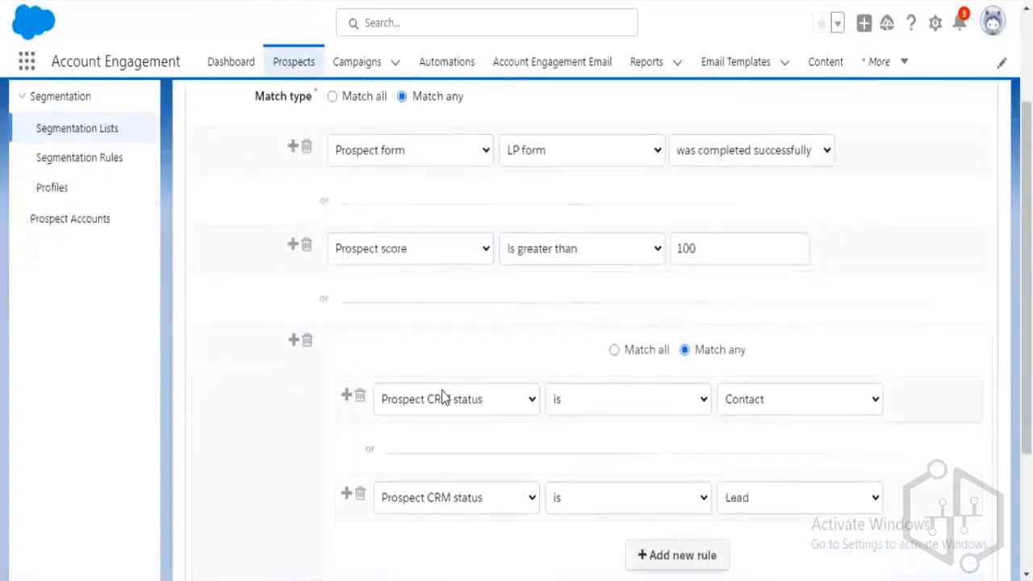
scroll(442, 397, up, 1)
scroll(441, 396, down, 1)
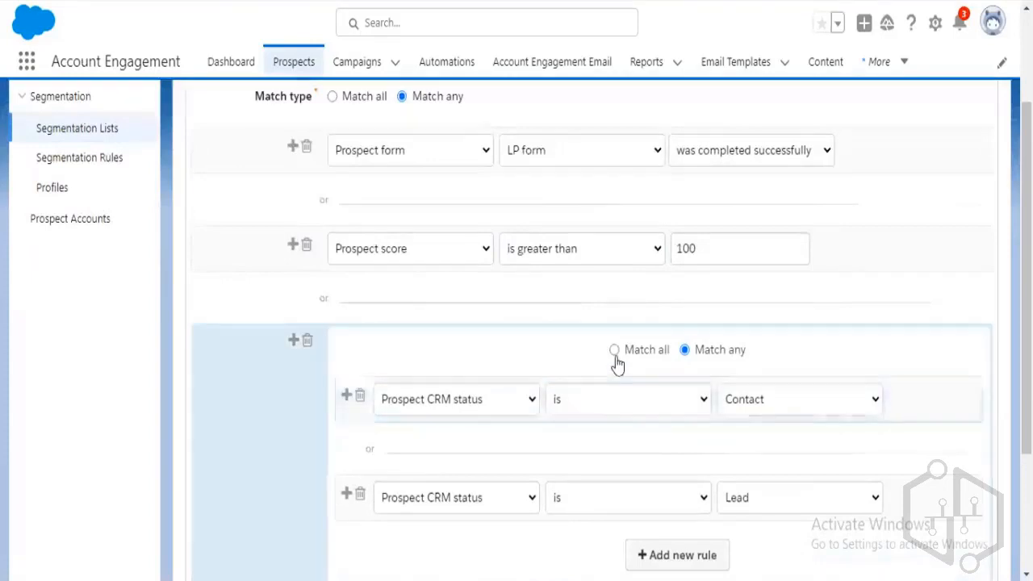
scroll(423, 369, up, 1)
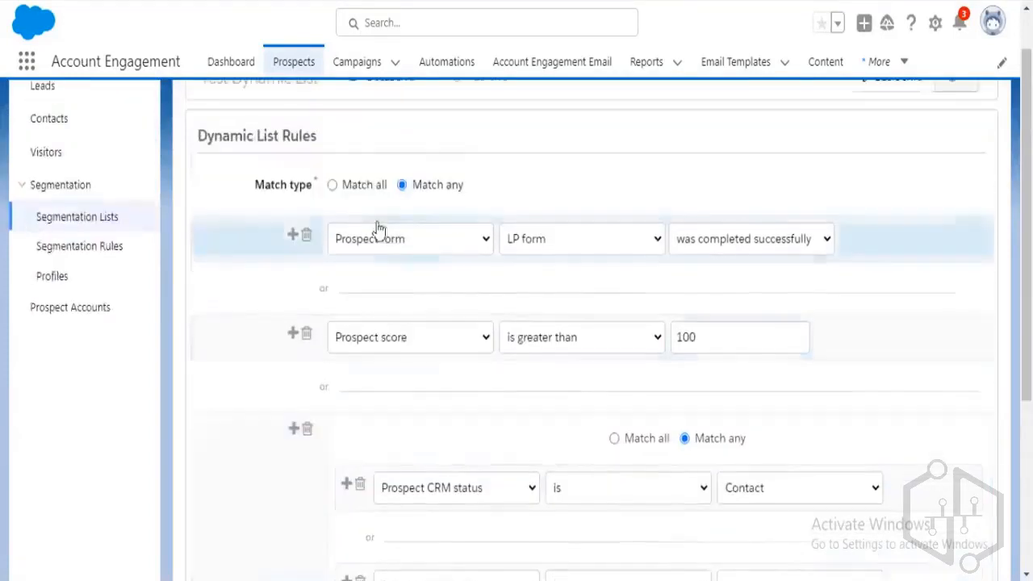
click(350, 186)
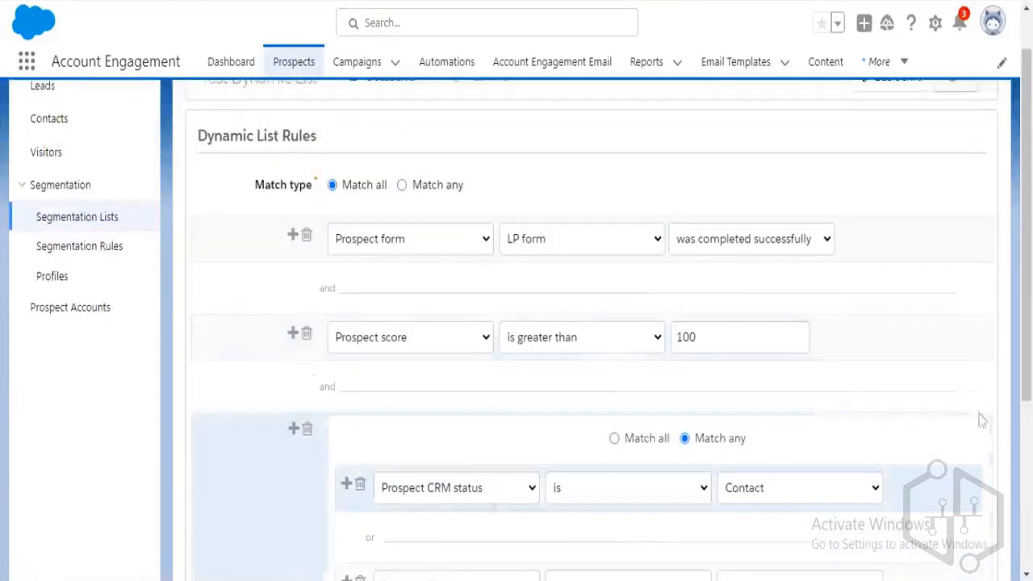
Scroll through the Dynamic List Rules to review the finished rule layout.
scroll(910, 443, down, 1)
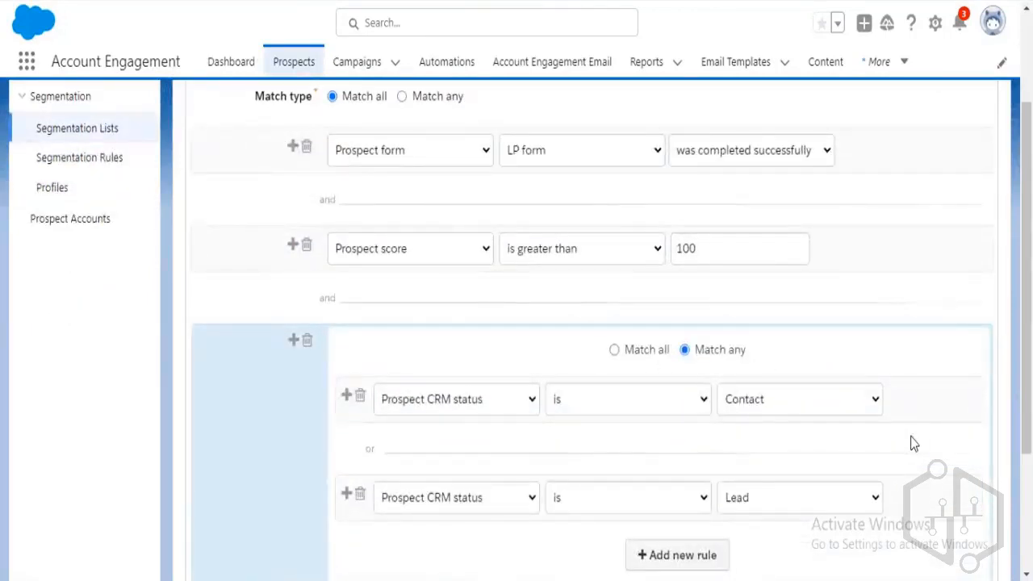
scroll(911, 443, up, 1)
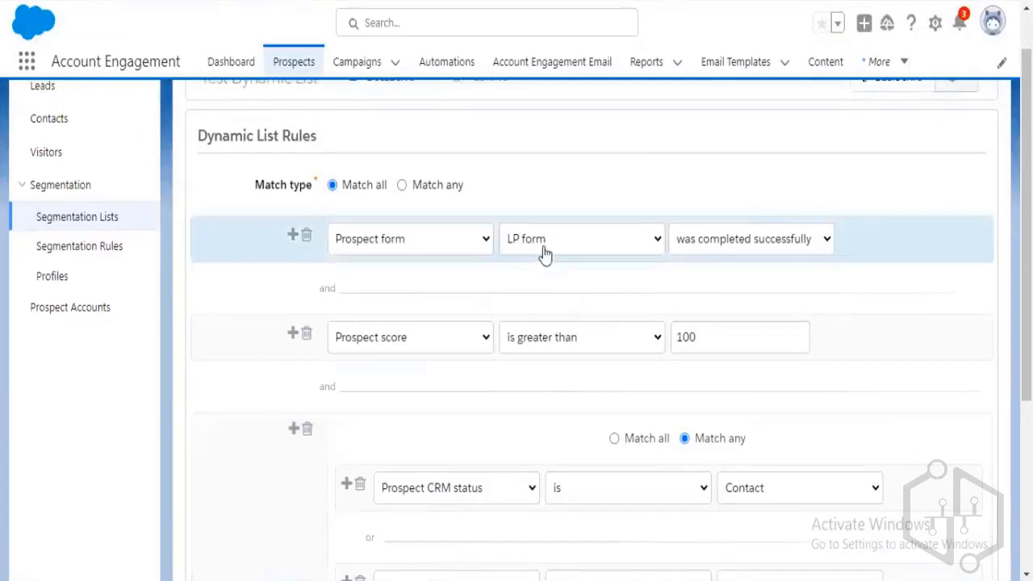
scroll(507, 357, down, 1)
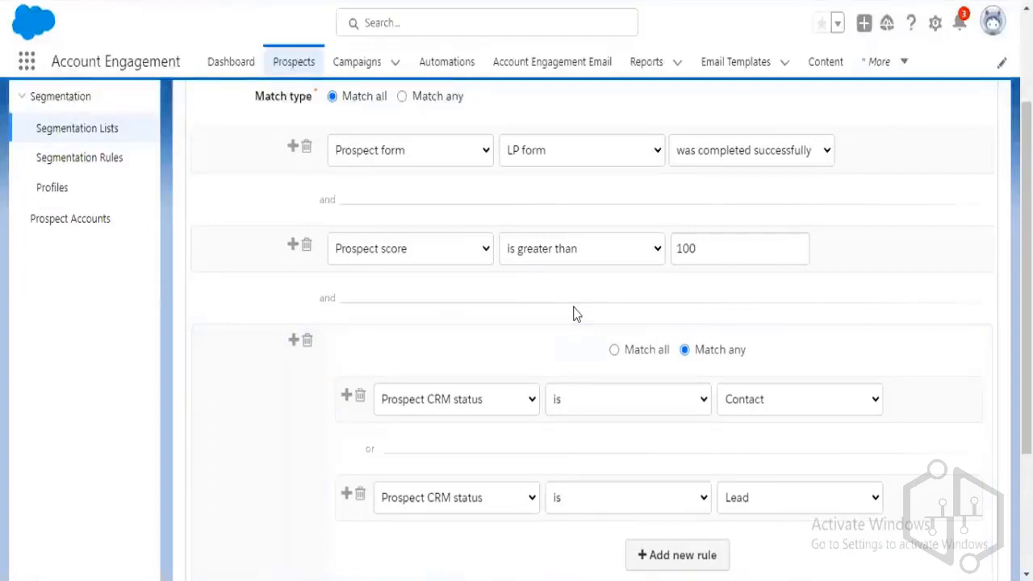
scroll(571, 314, down, 1)
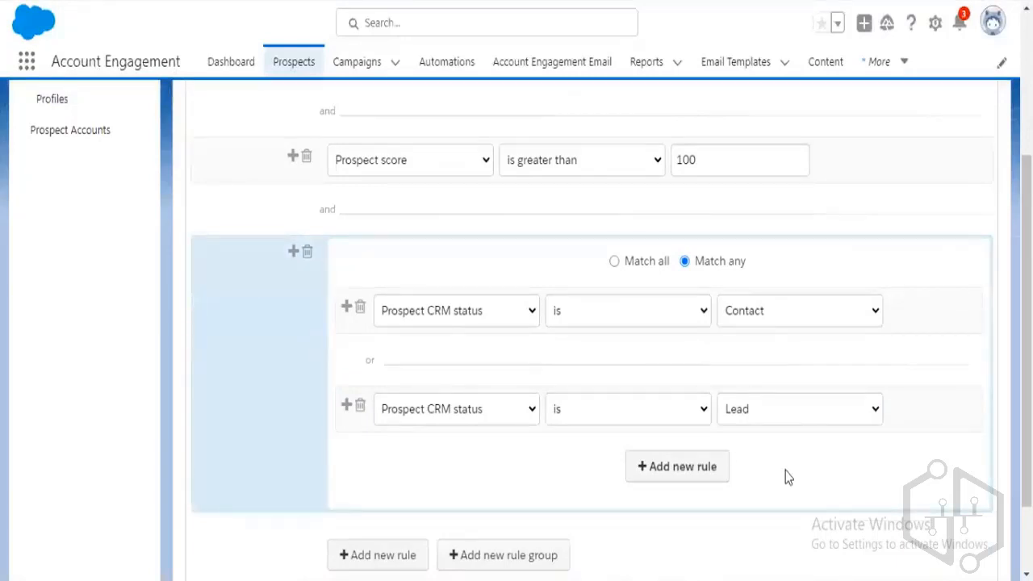
scroll(785, 471, up, 1)
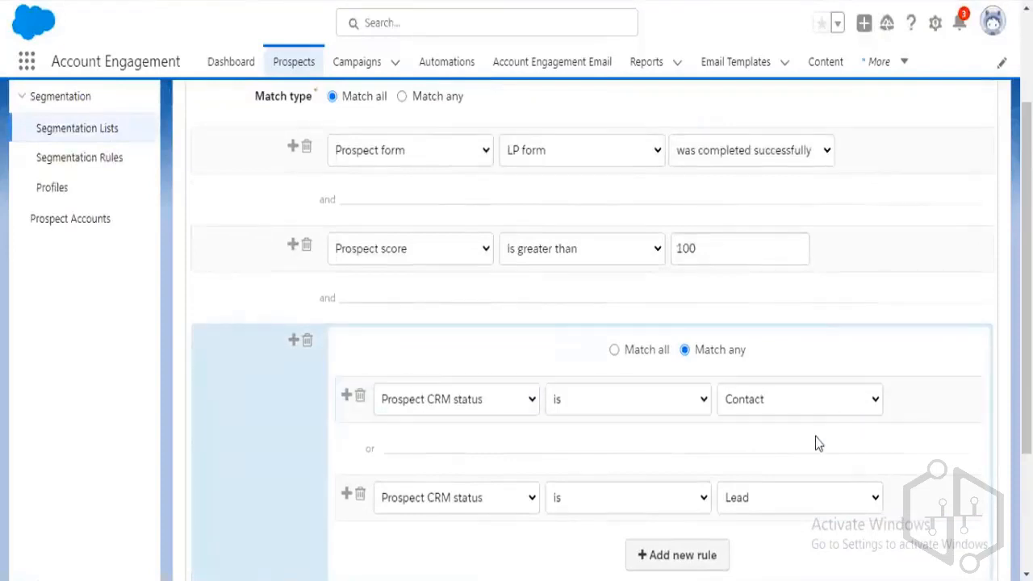
scroll(816, 439, down, 1)
scroll(816, 440, up, 1)
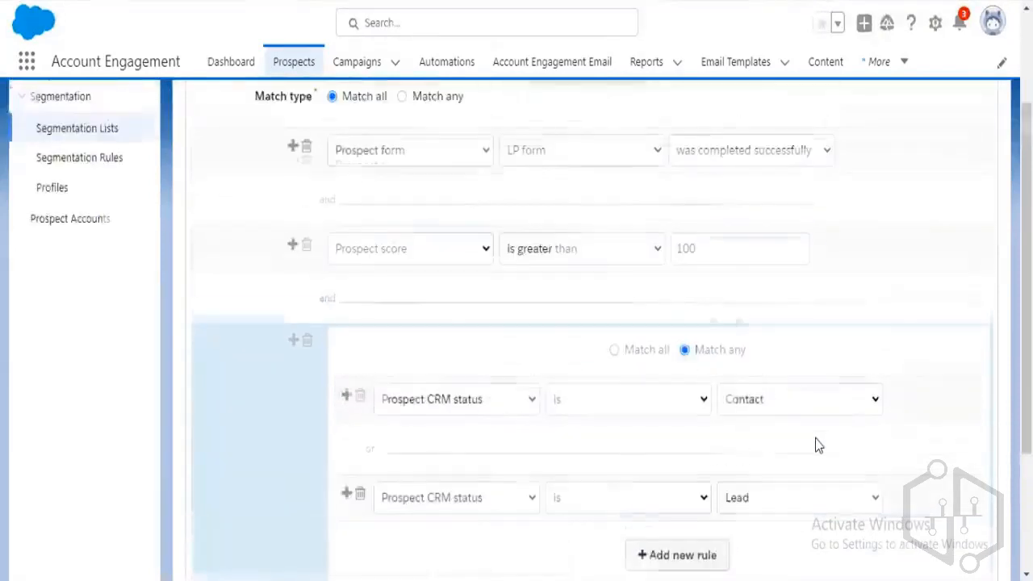
scroll(815, 440, down, 1)
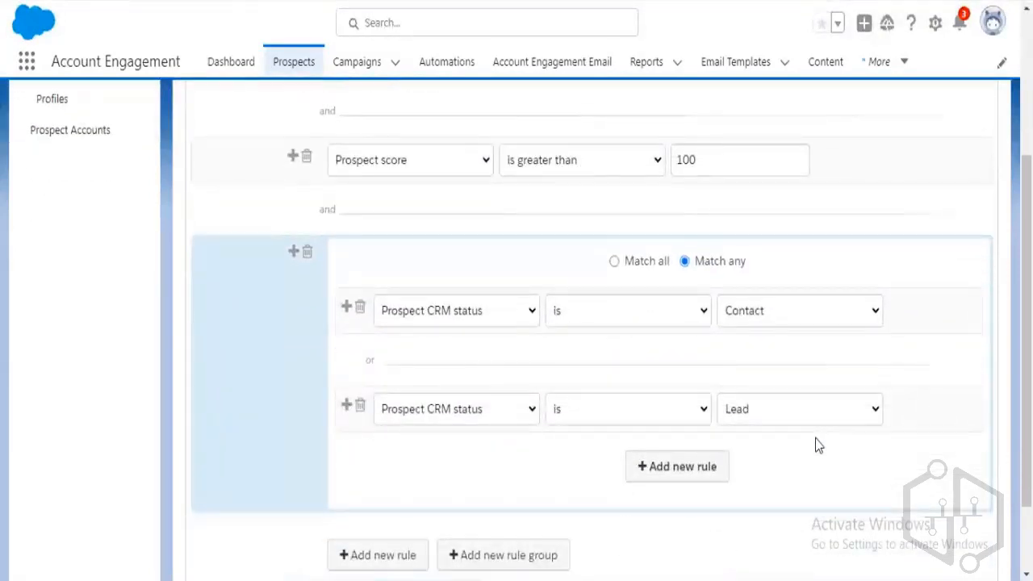
scroll(815, 445, up, 2)
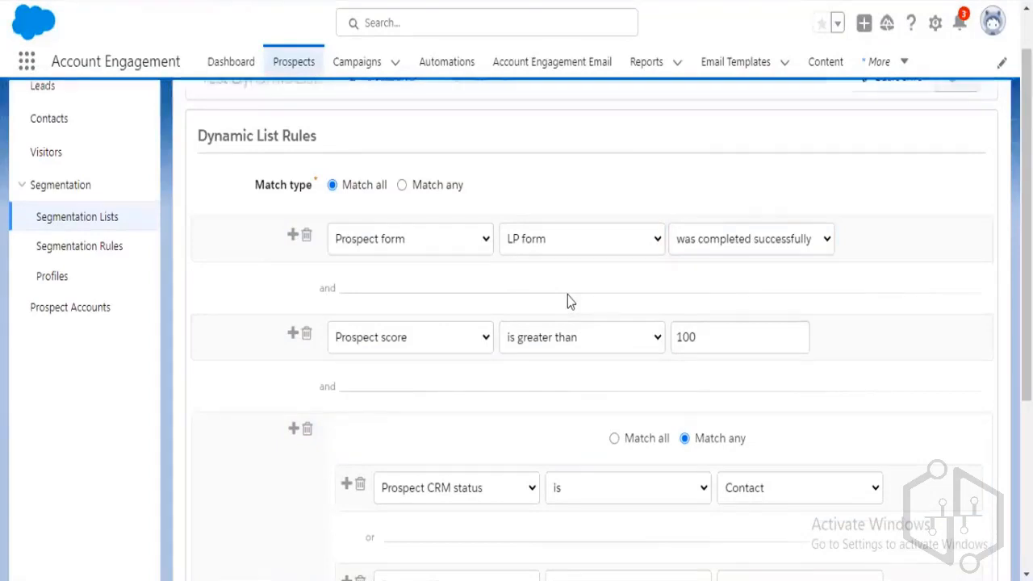
scroll(567, 296, down, 1)
scroll(572, 325, down, 1)
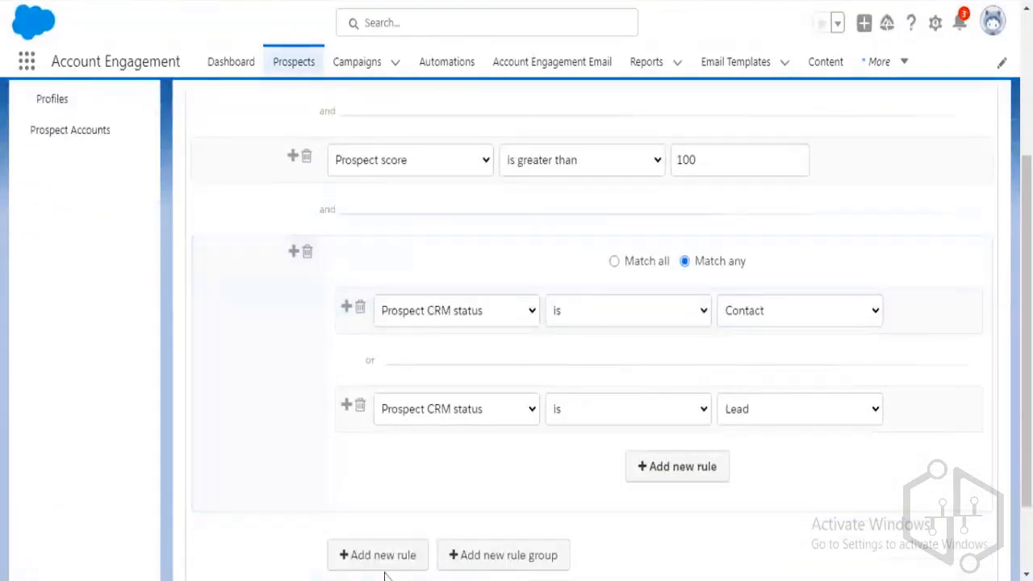
Add an empty rule below the rule group, then delete that empty row.
click(359, 556)
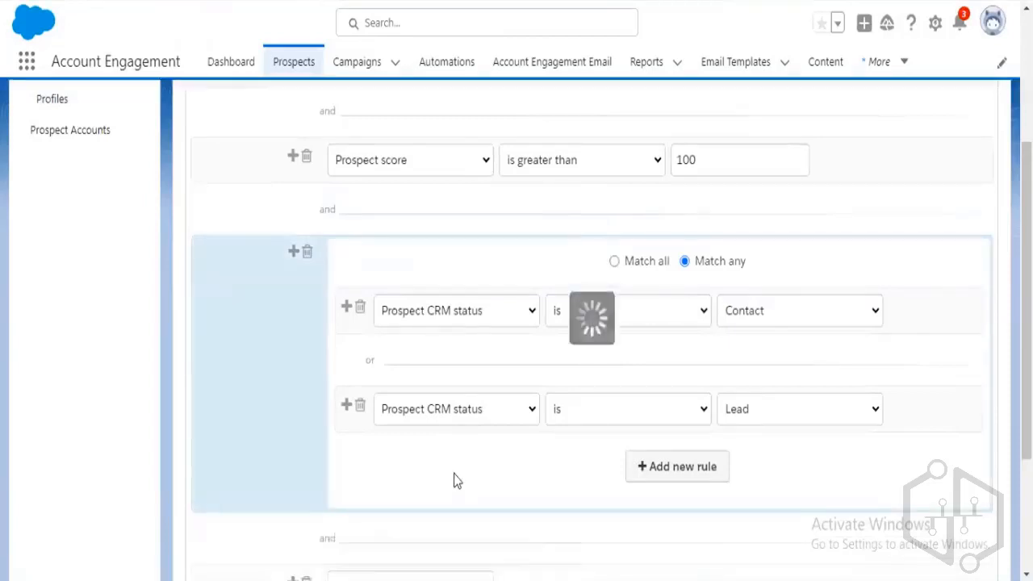
scroll(457, 481, down, 2)
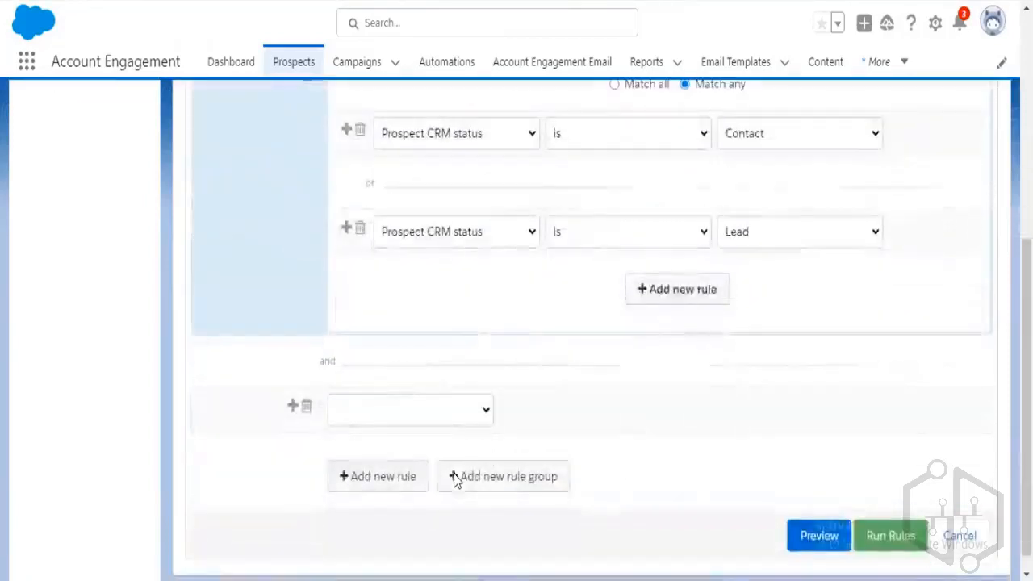
scroll(583, 460, up, 1)
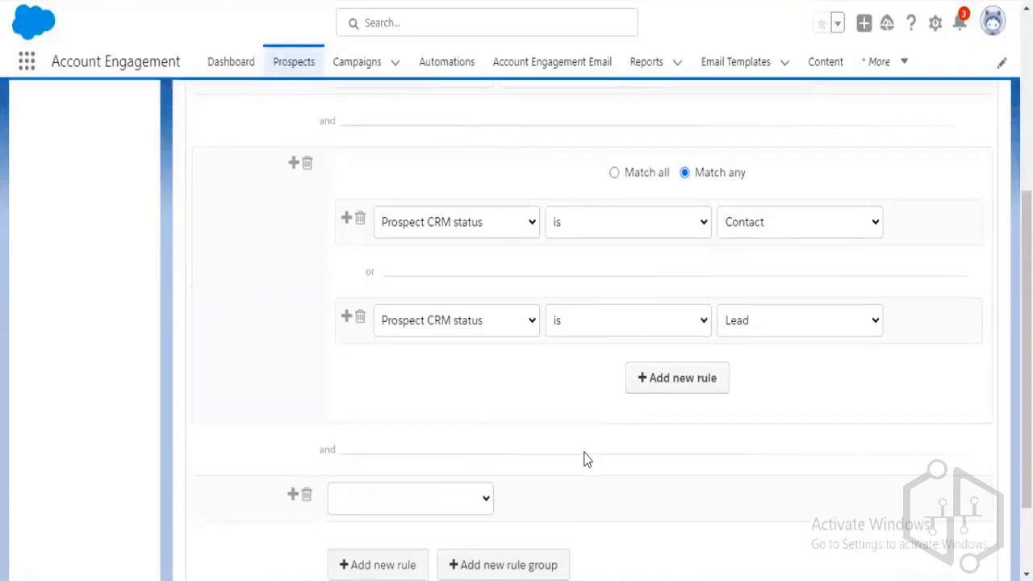
scroll(584, 459, up, 2)
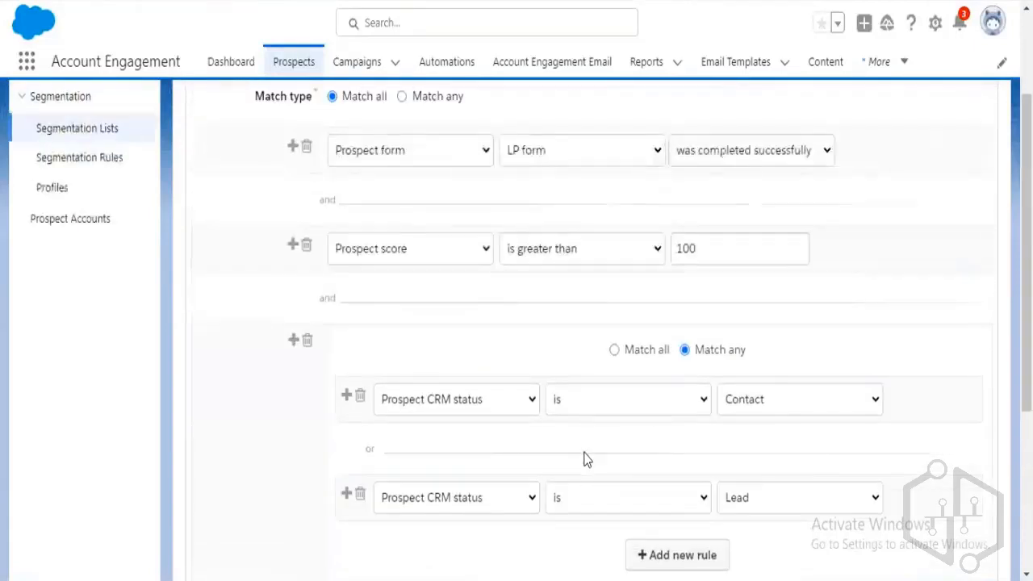
scroll(584, 459, down, 3)
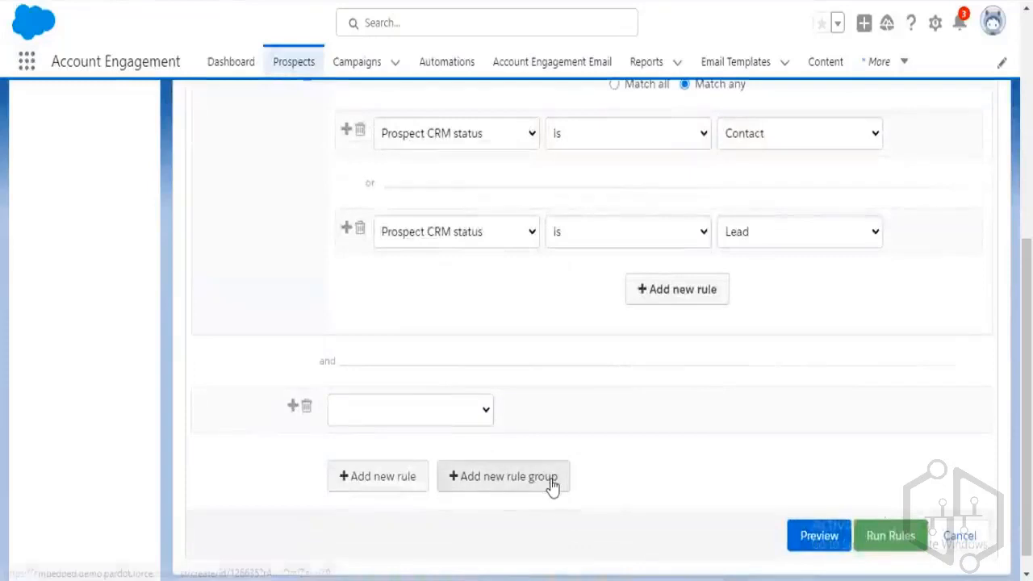
click(307, 410)
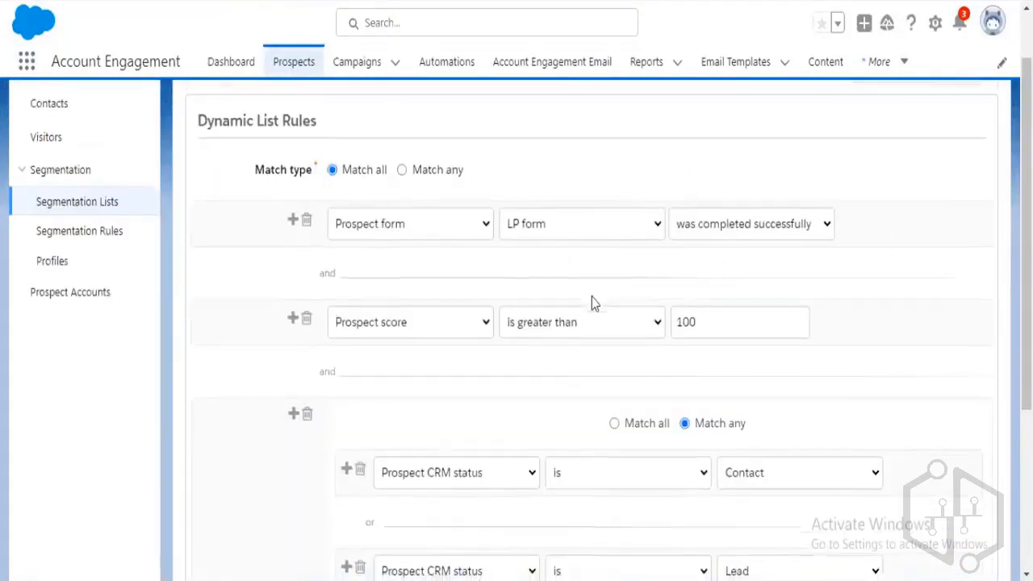
Delete the nested Prospect CRM status rule group.
scroll(525, 283, down, 2)
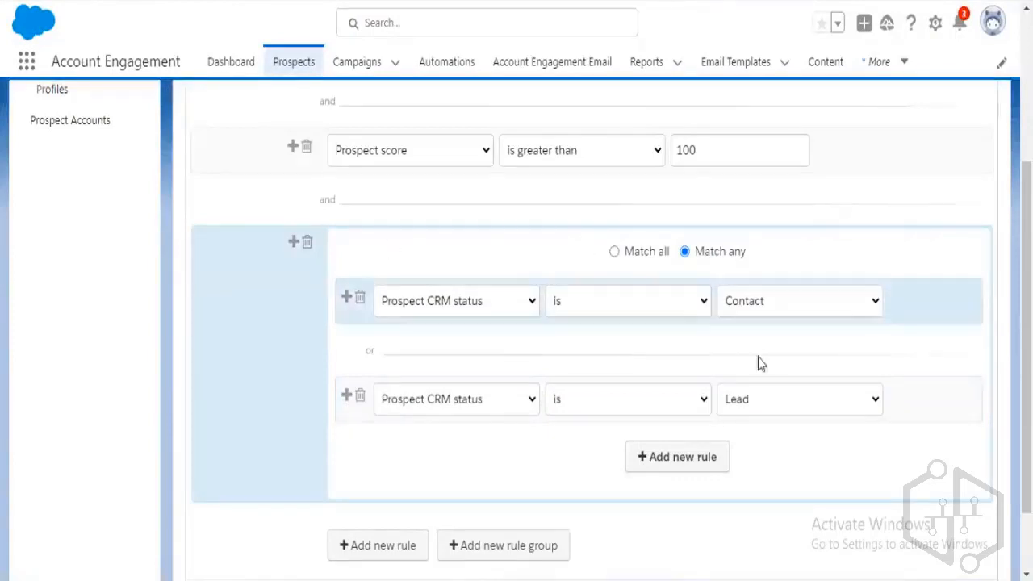
scroll(496, 351, up, 1)
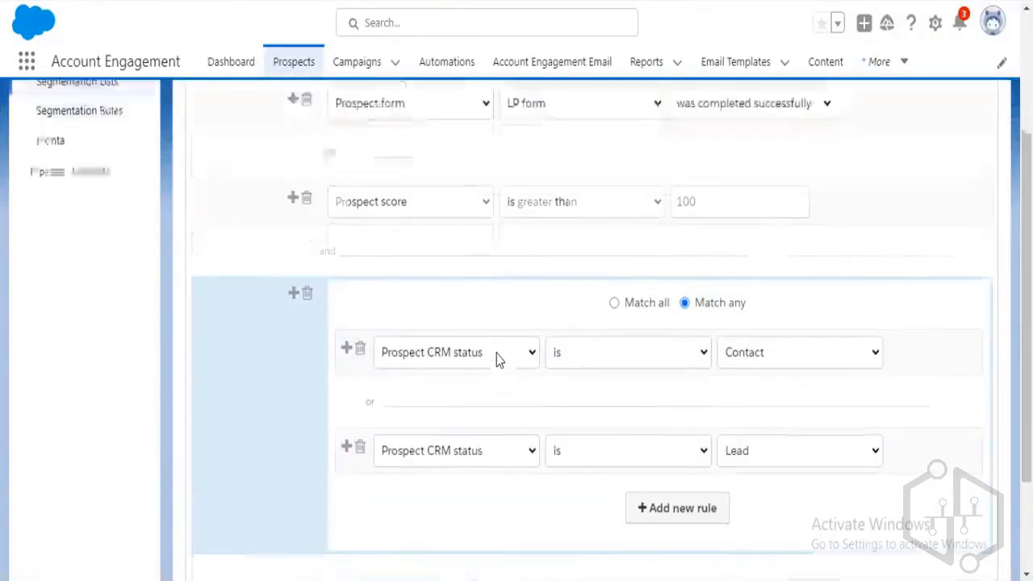
scroll(545, 442, up, 1)
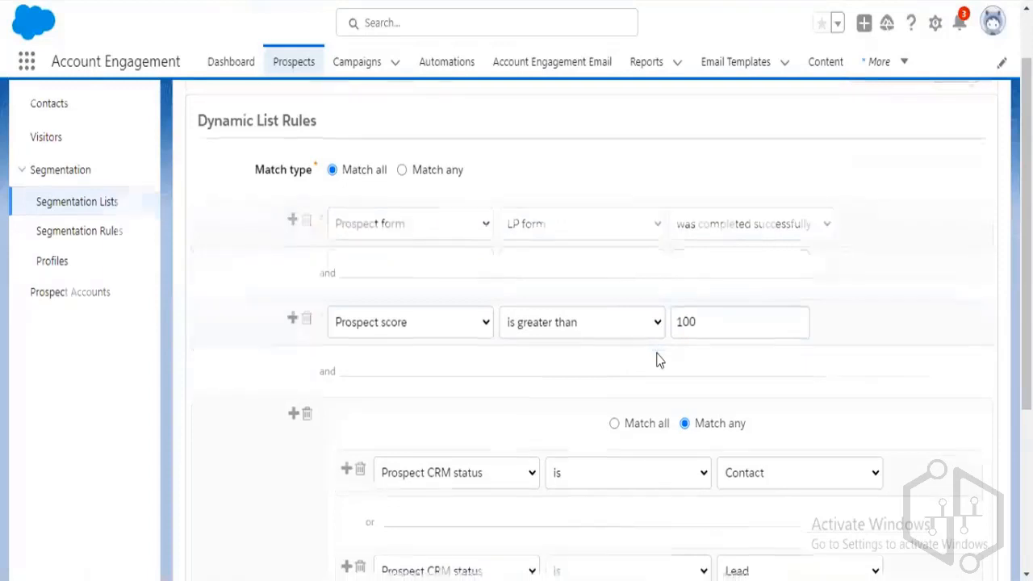
scroll(614, 404, down, 3)
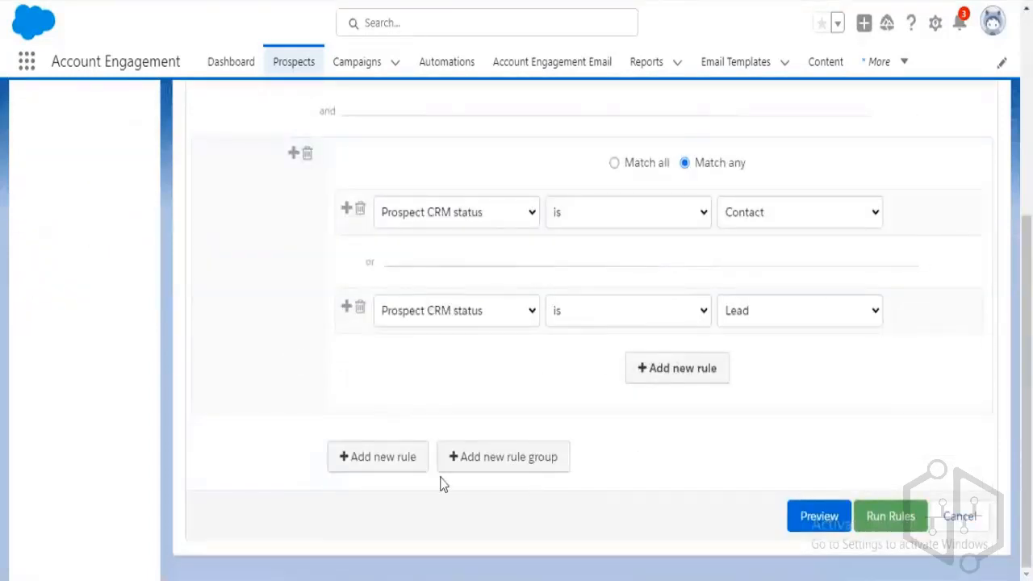
scroll(888, 436, up, 1)
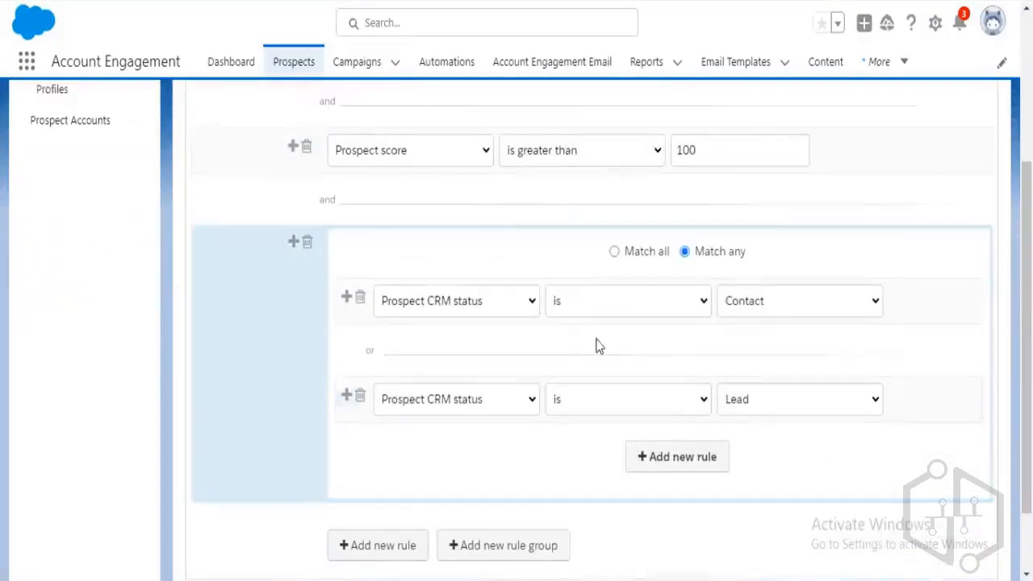
click(306, 242)
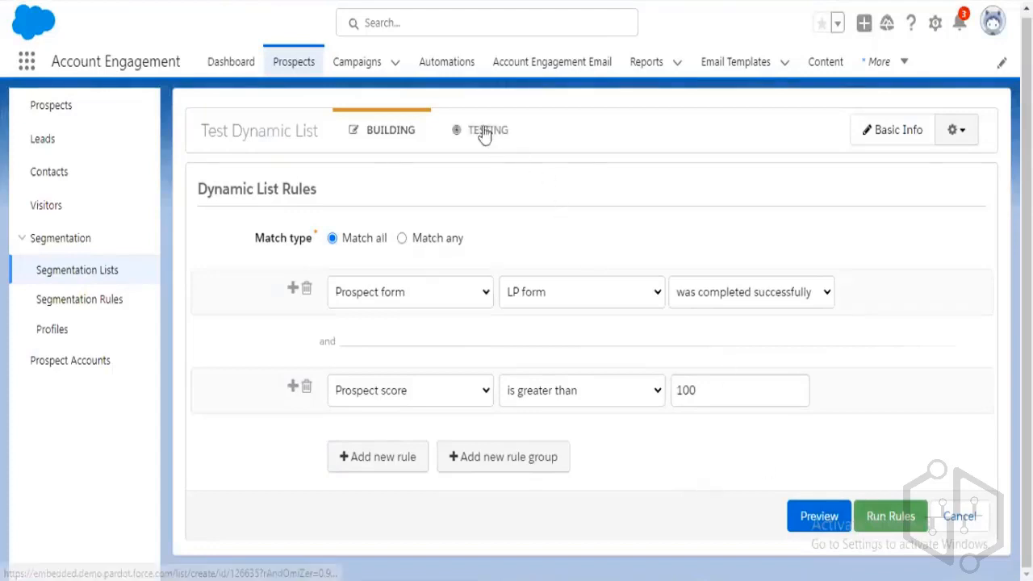
Return to the list's Building step, then run Preview matches on the Testing step.
key(alt+Left)
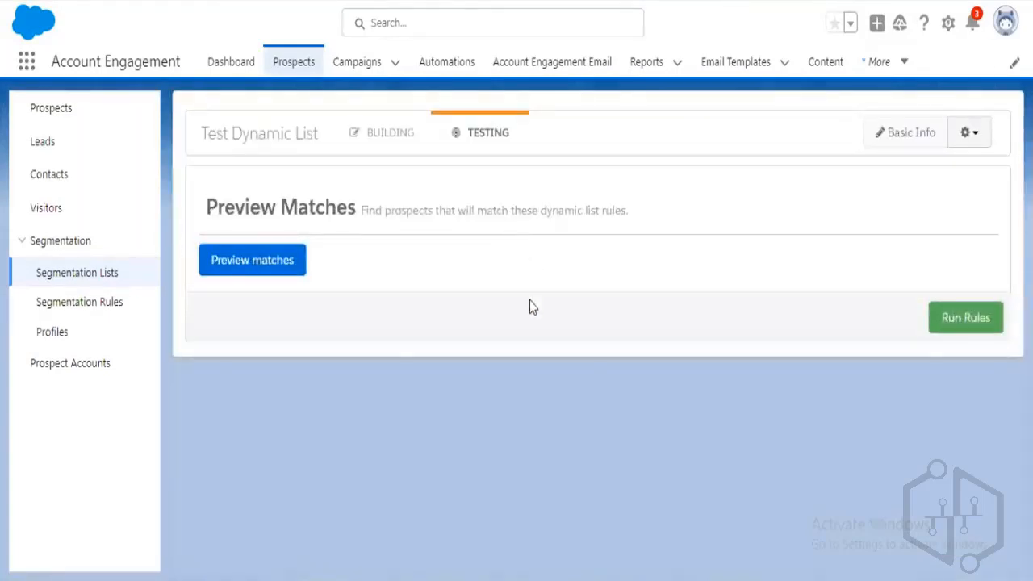
click(393, 154)
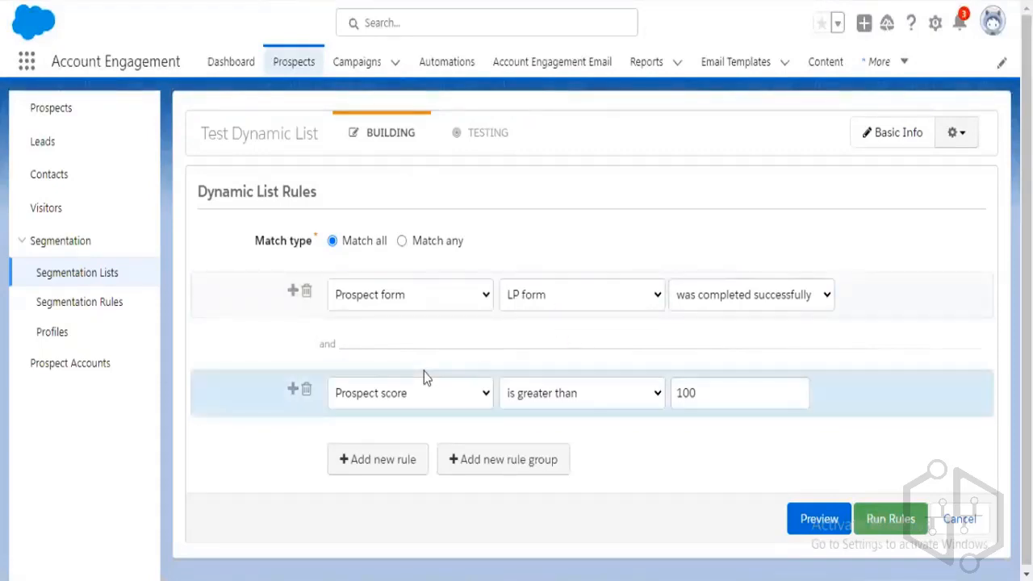
click(488, 133)
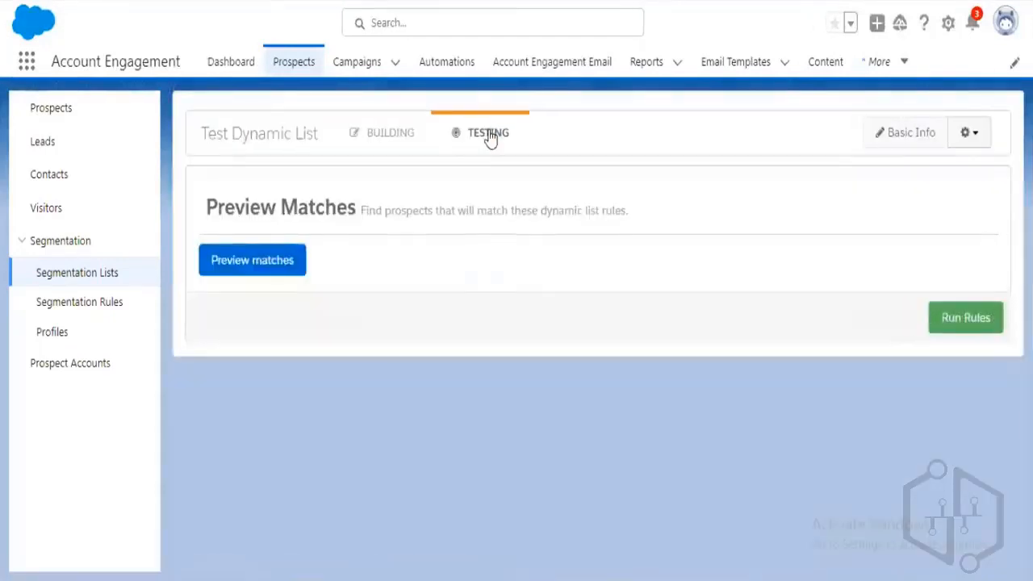
click(287, 269)
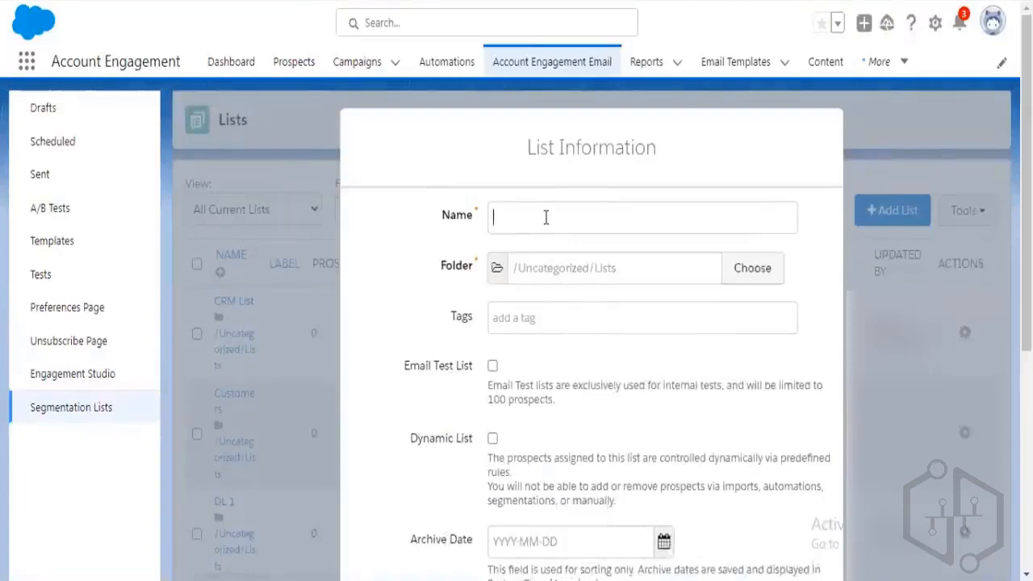
Name the new list 'Test Public List', correcting the stray letters.
click(546, 216)
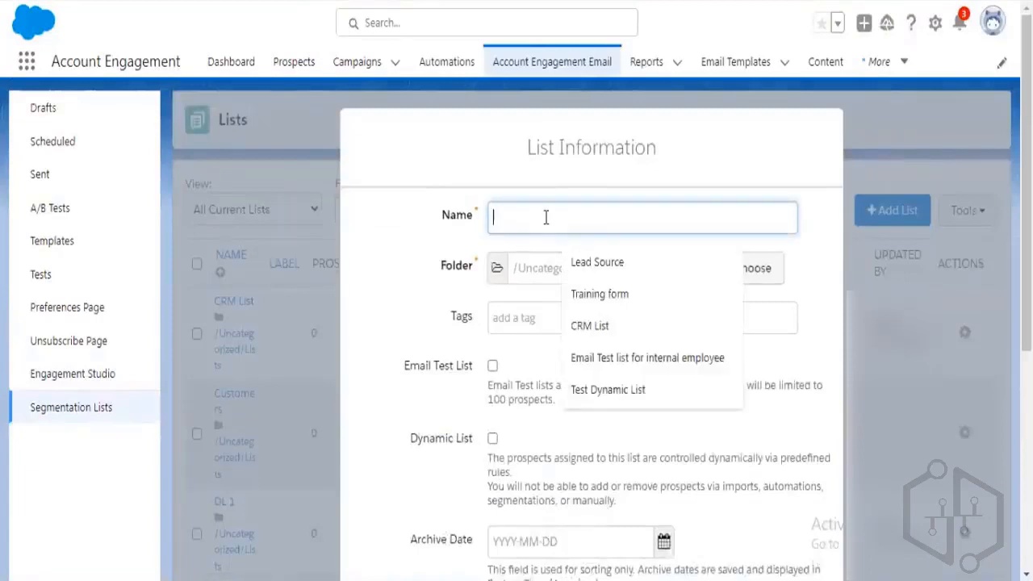
text(P)
key(BackSpace)
text(Test)
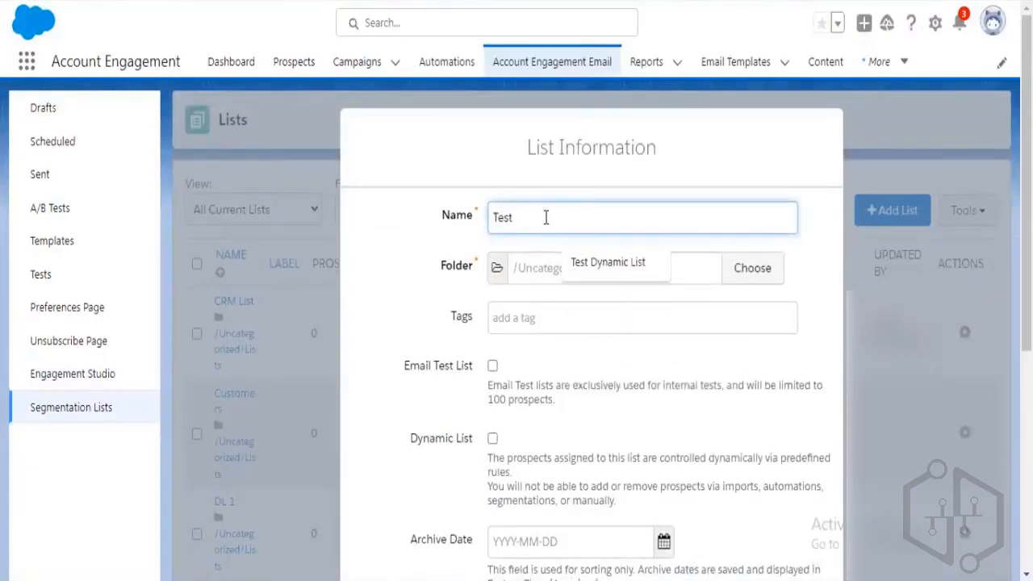
text( Public)
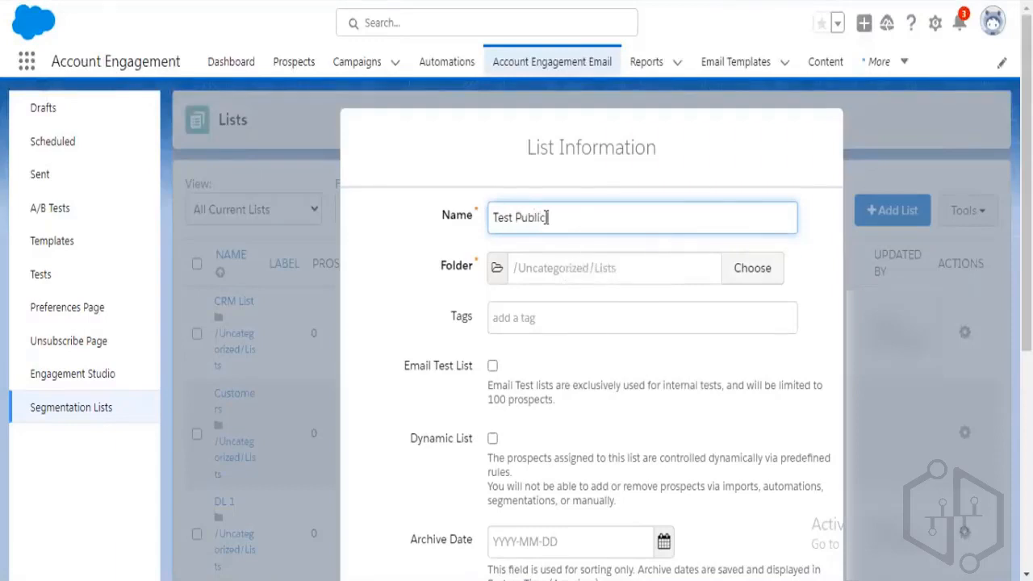
text( Listy)
key(BackSpace)
key(ctrl+a)
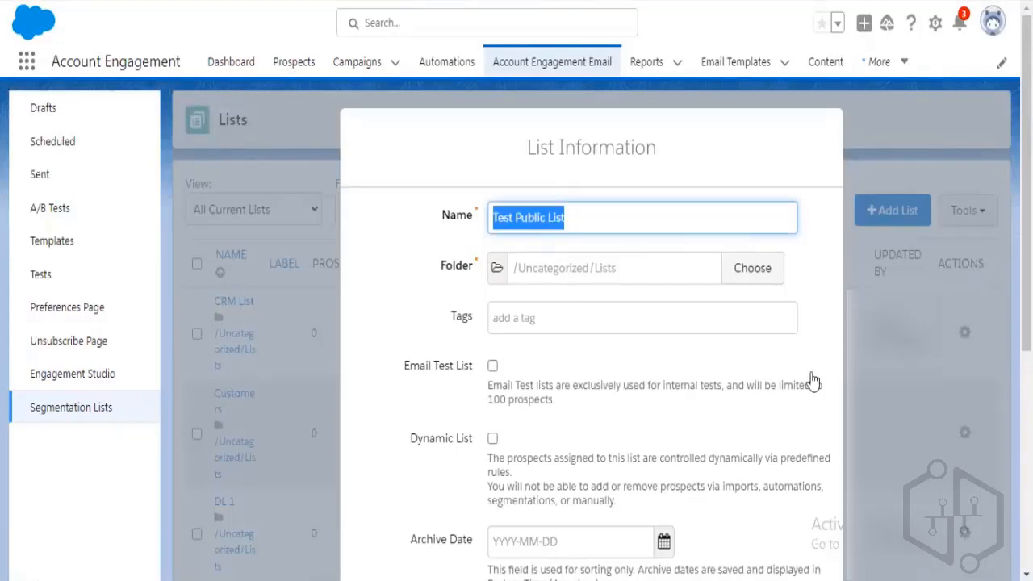
scroll(622, 349, down, 3)
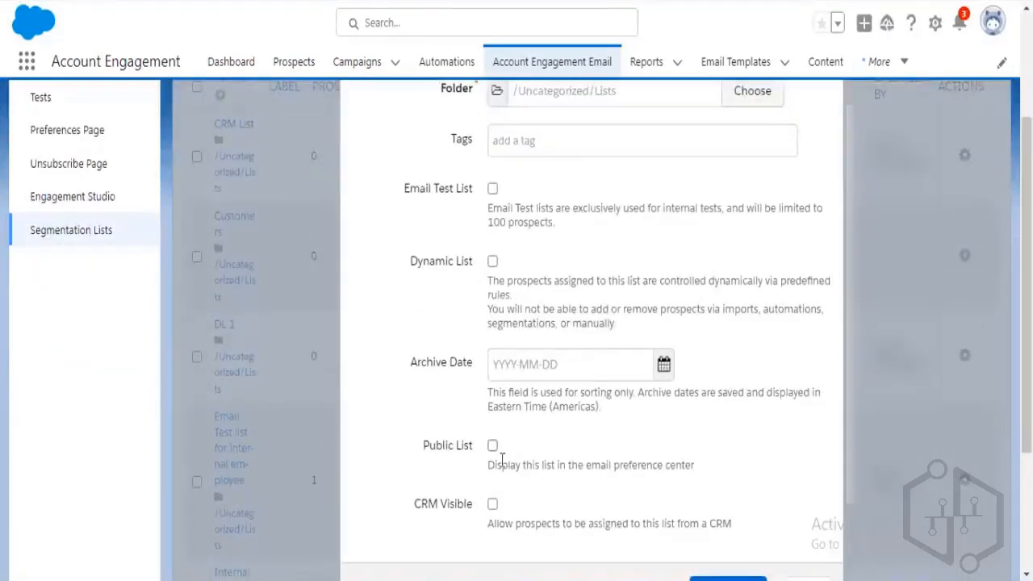
Make the list public with the label 'News letter Update'.
click(493, 449)
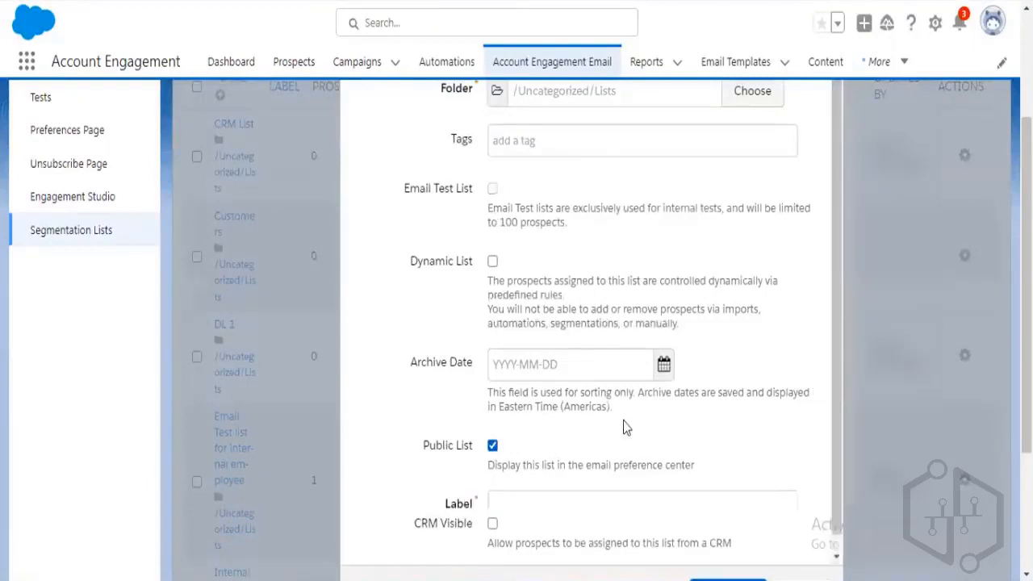
scroll(553, 330, down, 3)
click(556, 329)
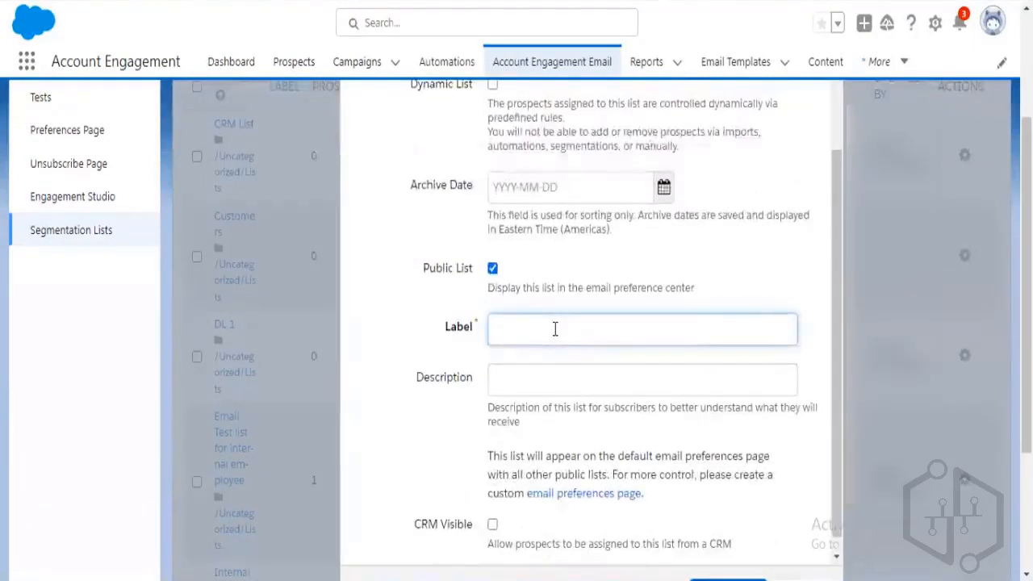
text(News )
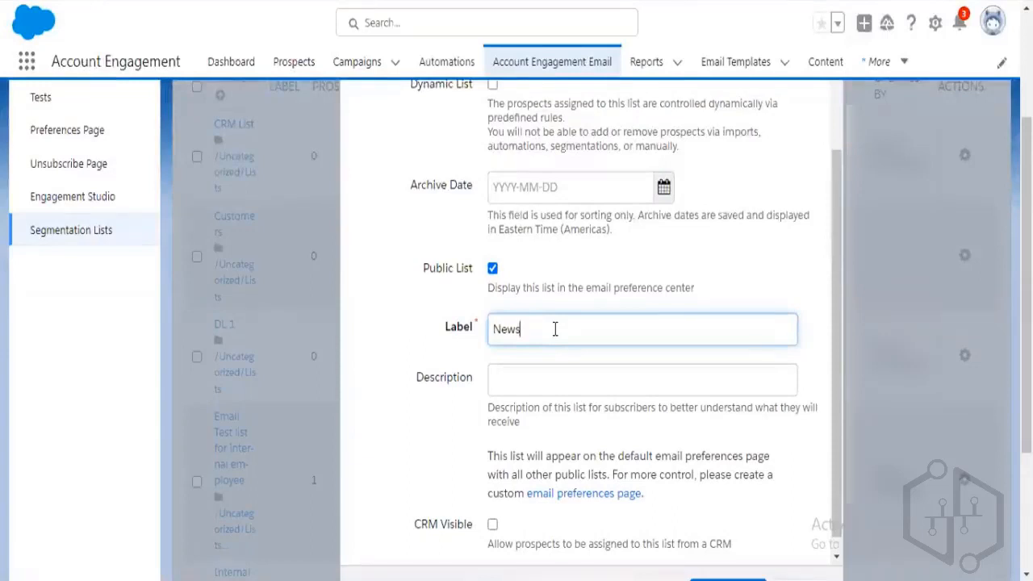
text(letter )
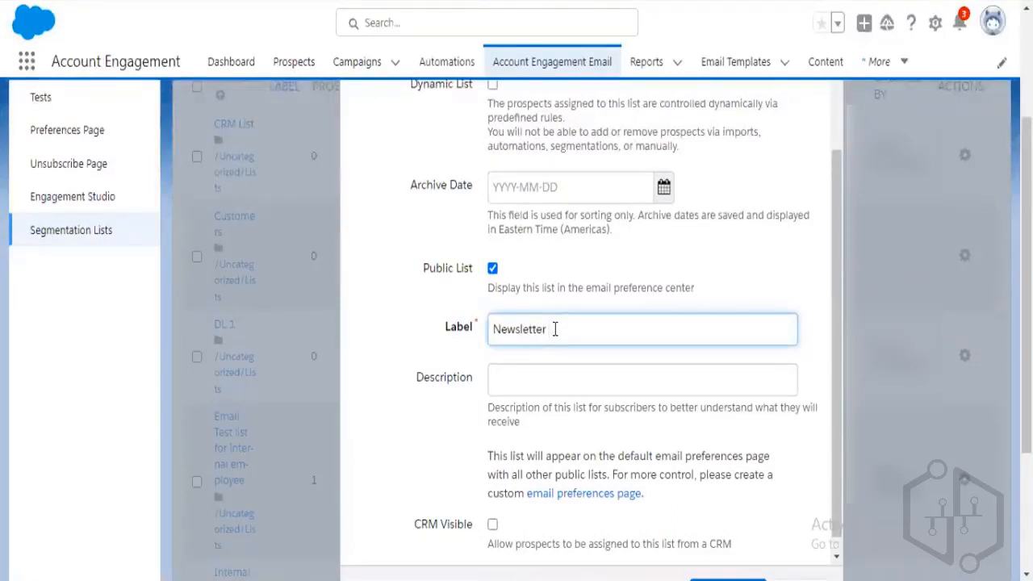
text(Updates)
Write the newsletter product-updates description, fix 'subscribe' and 'newsletter' spellings, and create the list.
click(518, 388)
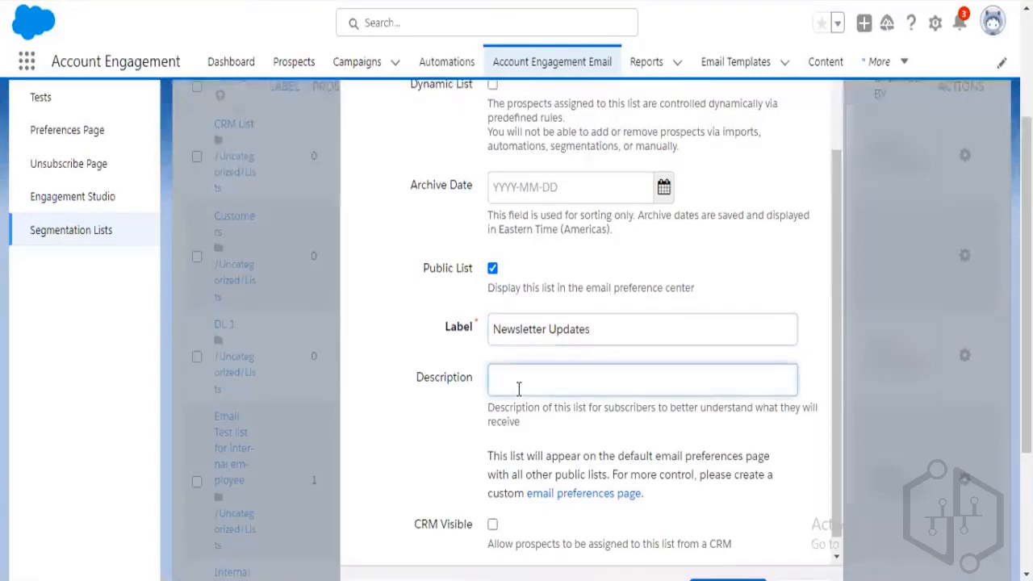
text(If you subcri)
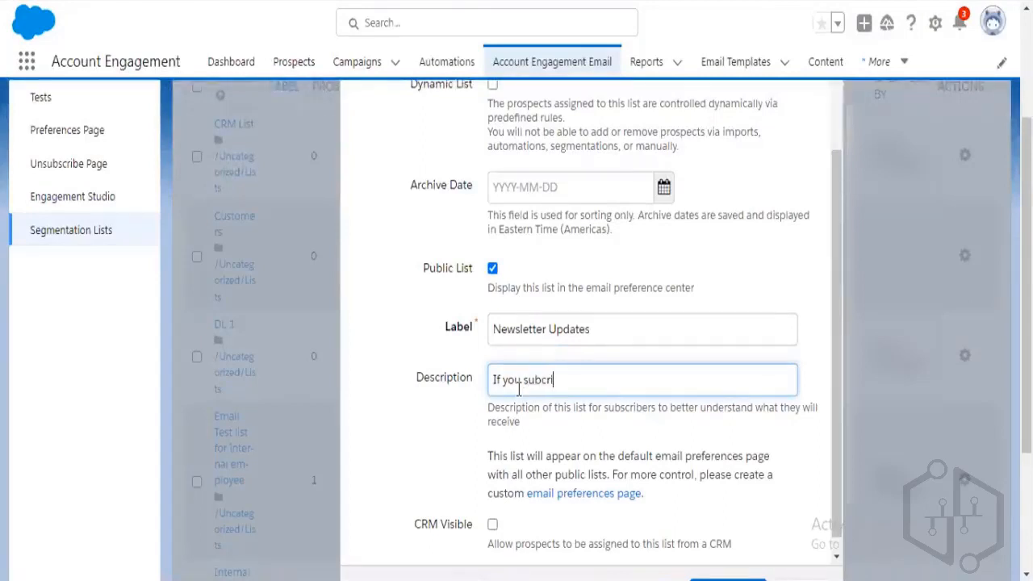
text(be to)
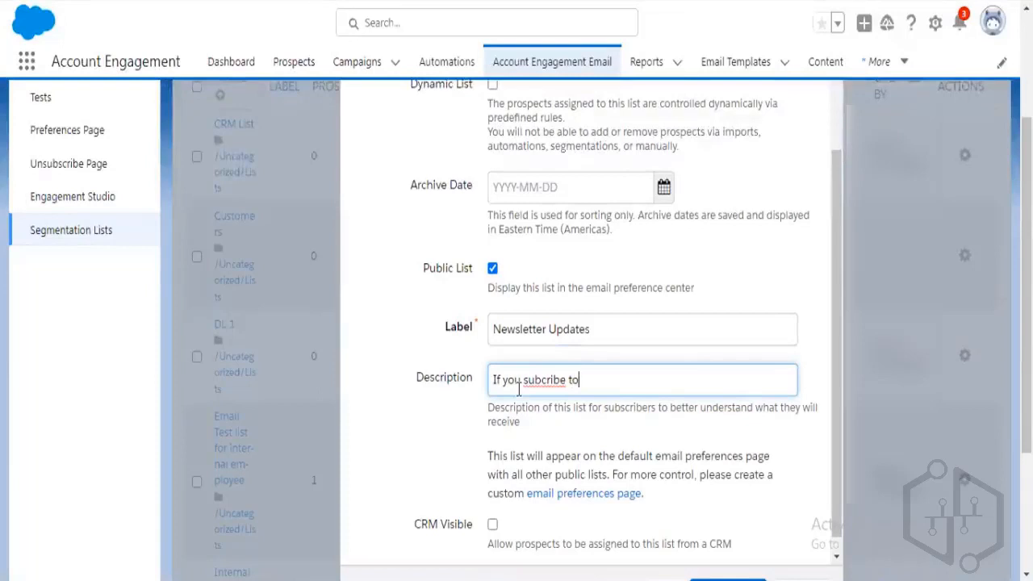
text( receive)
shift+click(570, 381)
key(BackSpace)
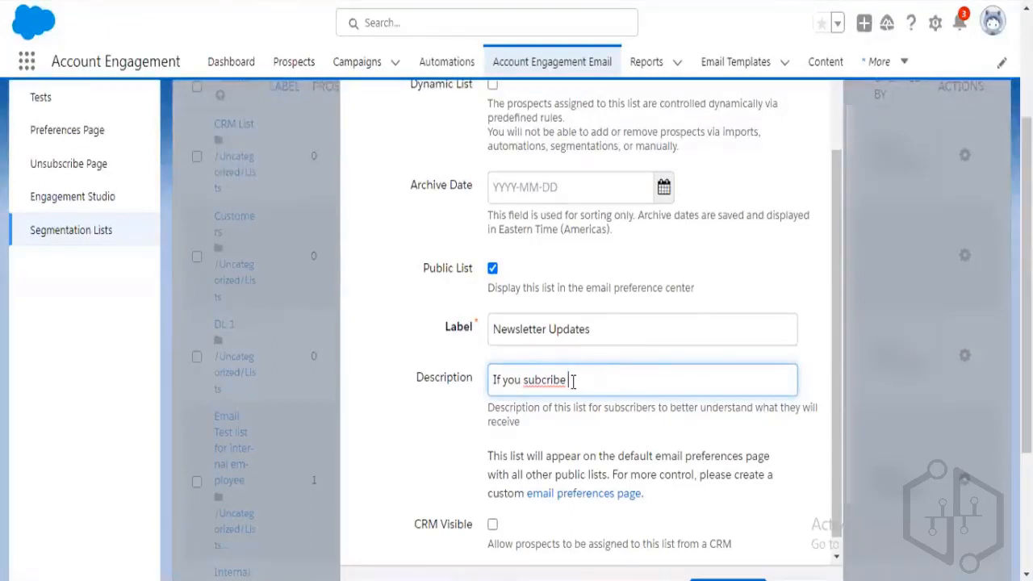
key(BackSpace)
text(. You will receive )
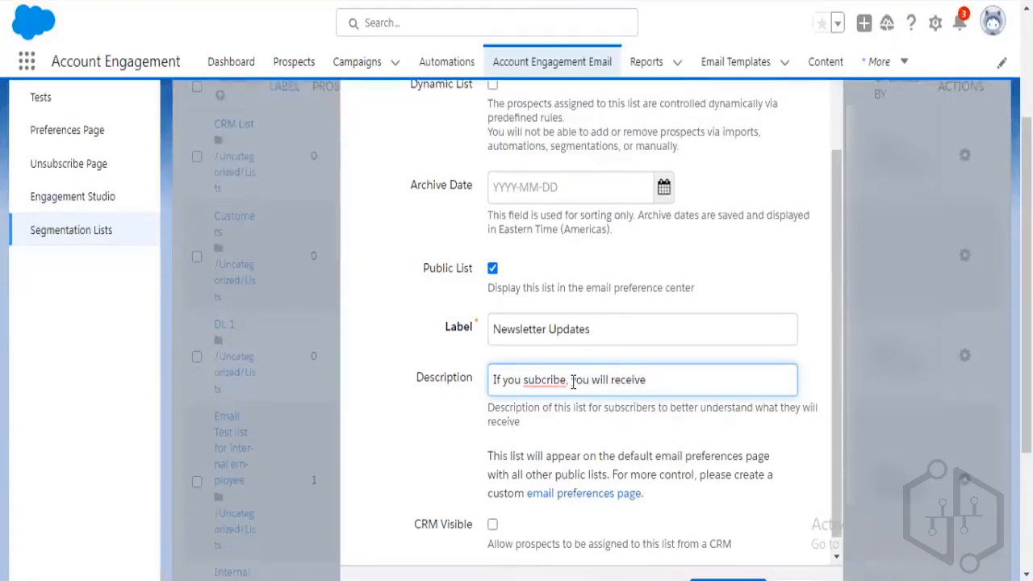
text(our newletter with )
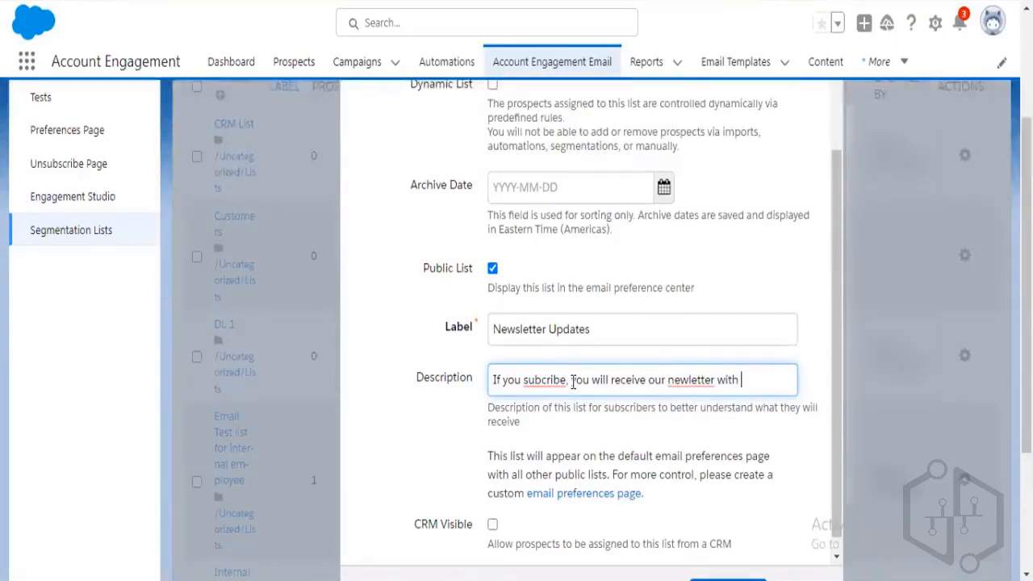
text(latest produ)
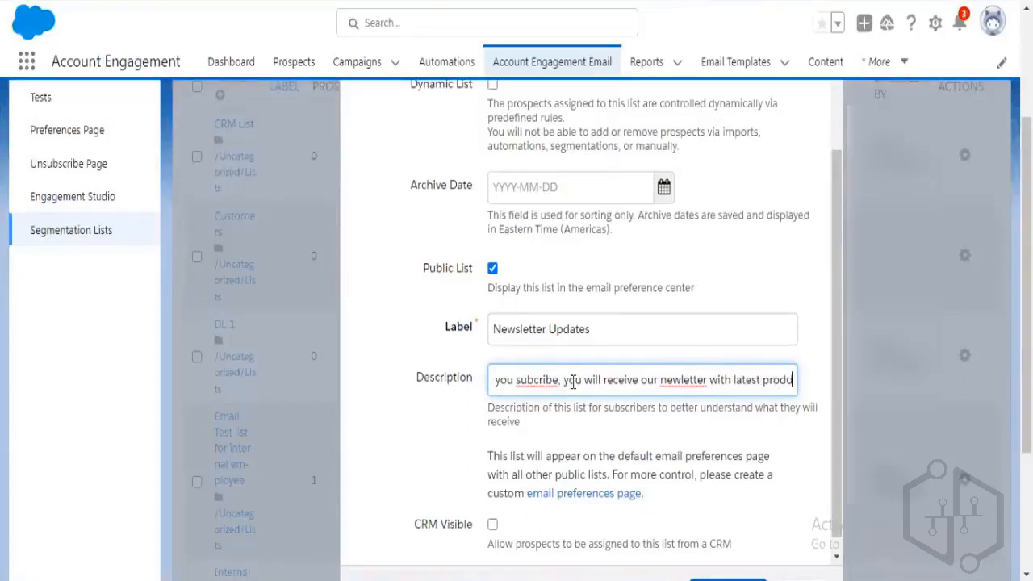
text(ct updates.)
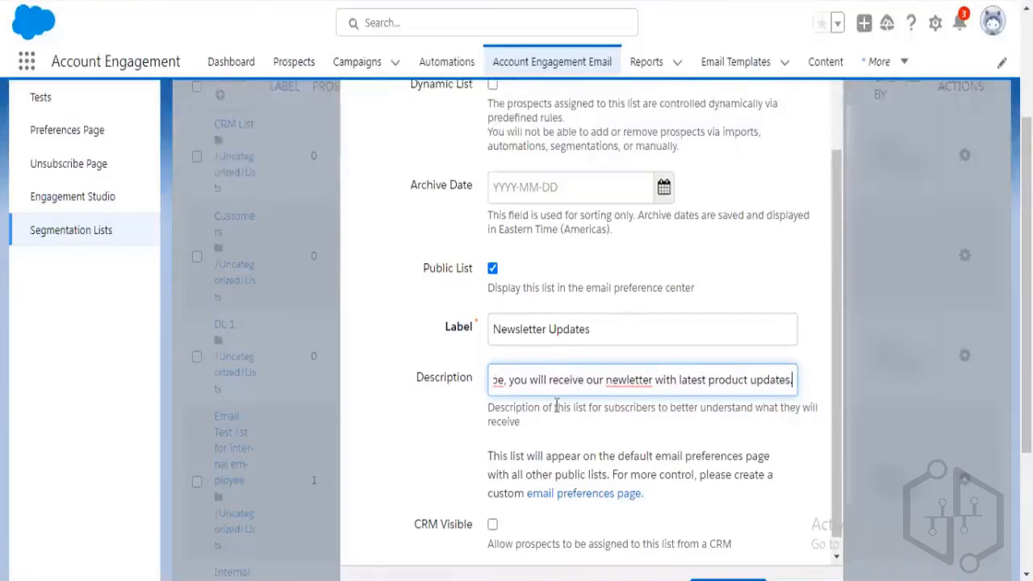
right_click(498, 381)
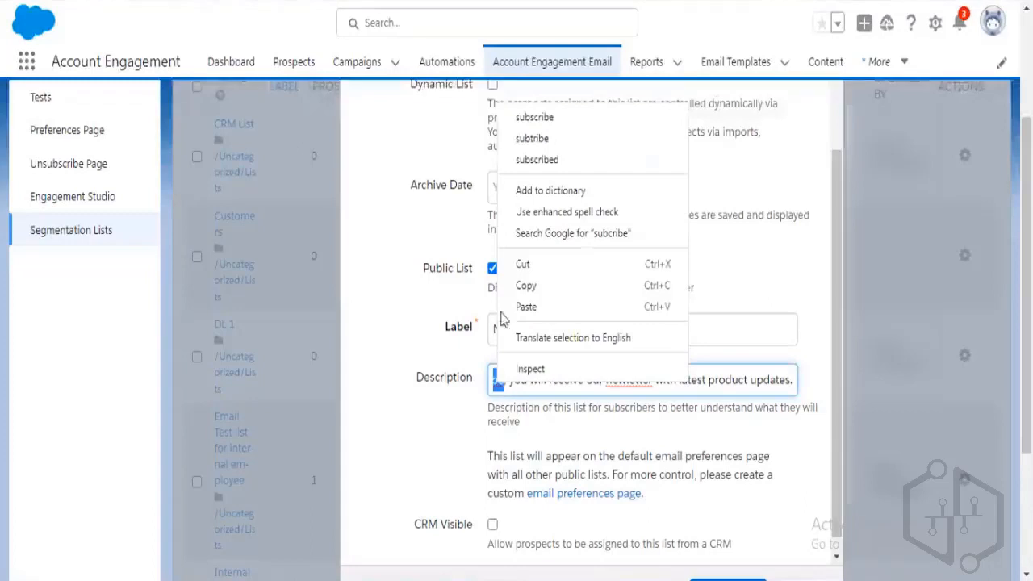
click(538, 122)
right_click(633, 381)
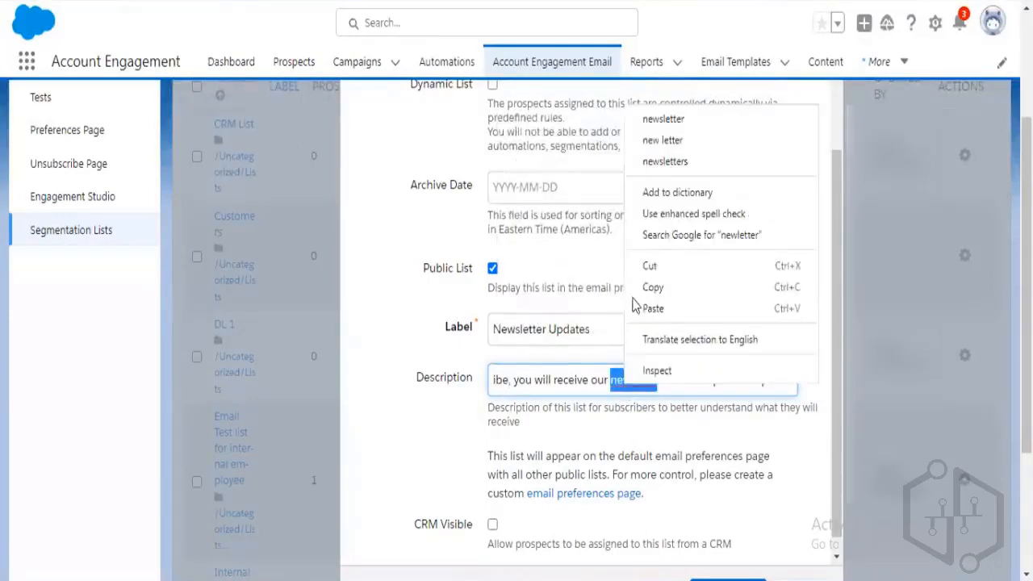
click(663, 119)
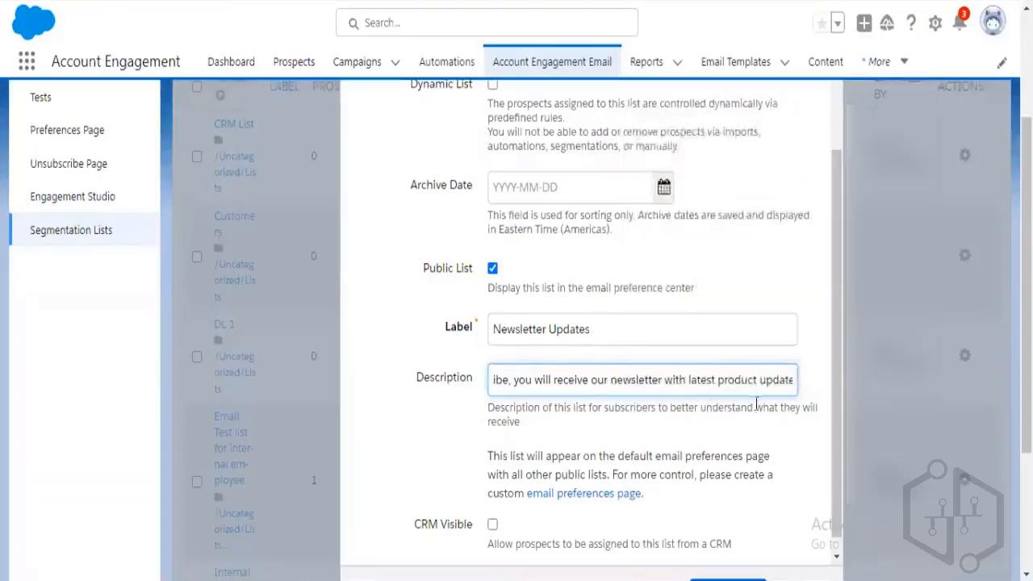
scroll(757, 404, down, 5)
click(736, 418)
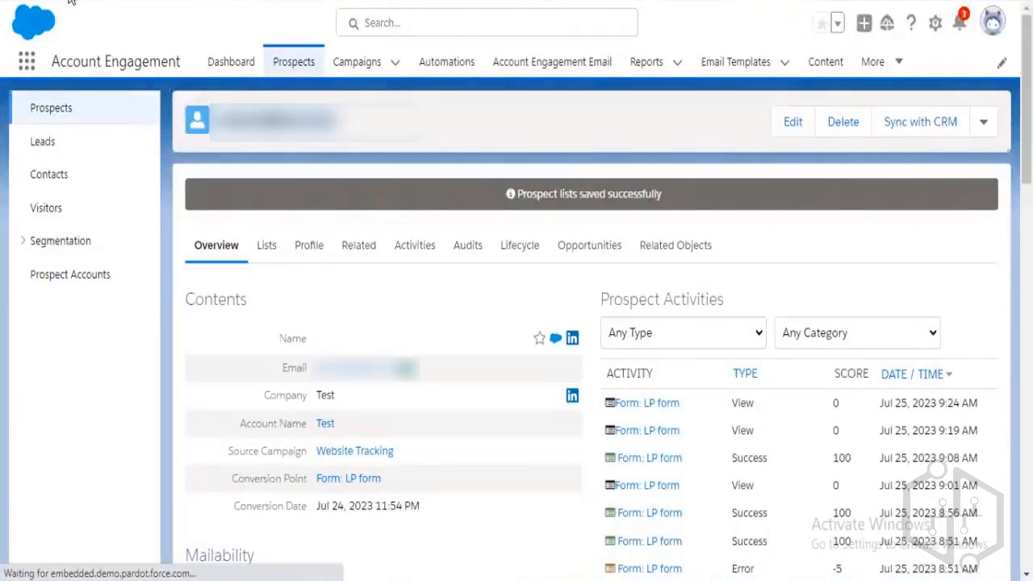
Reload the prospect record and bring up the list chooser on its Lists tab.
click(70, 1)
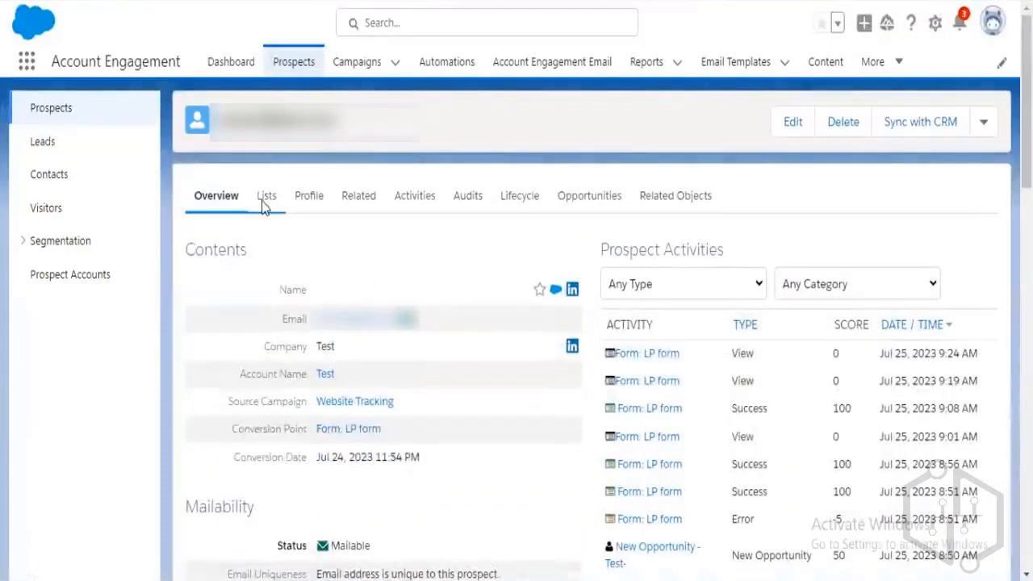
click(264, 202)
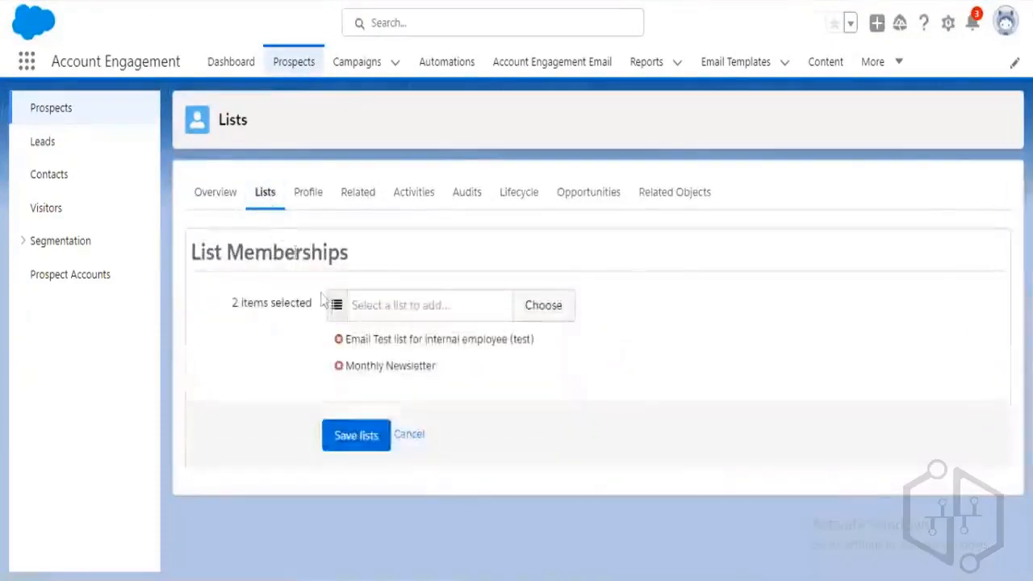
click(427, 307)
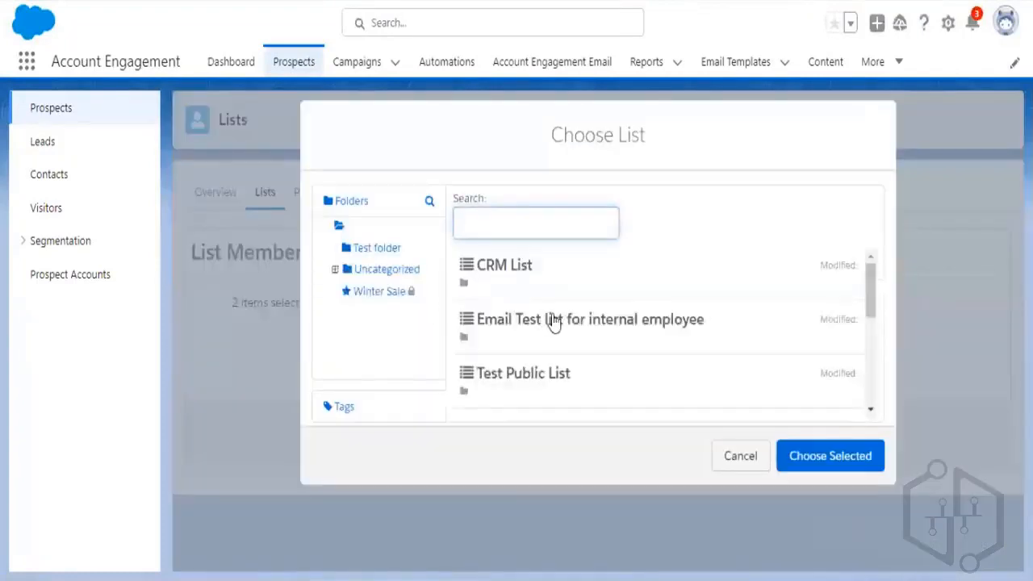
scroll(555, 322, down, 1)
scroll(556, 321, down, 1)
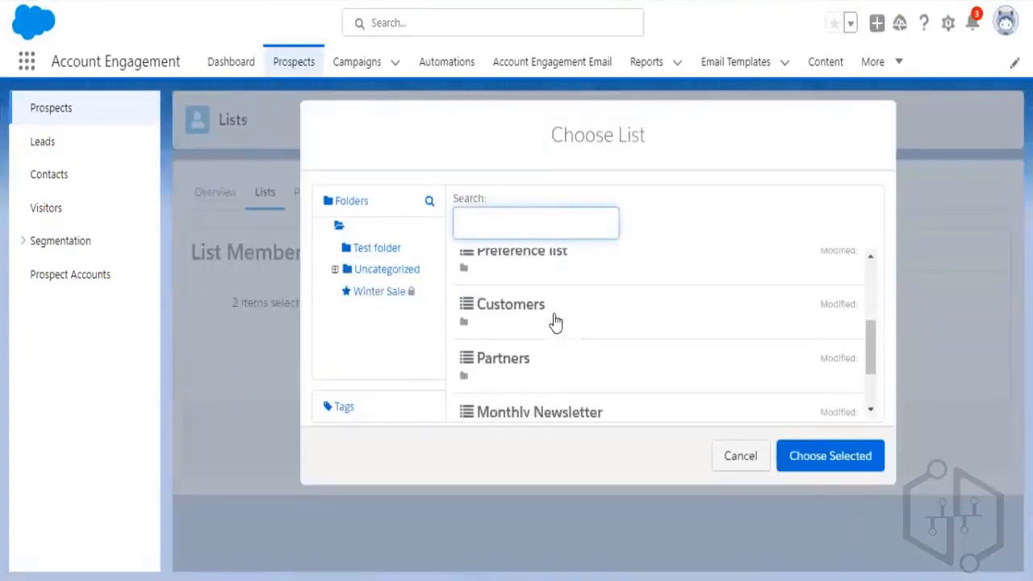
scroll(554, 323, up, 1)
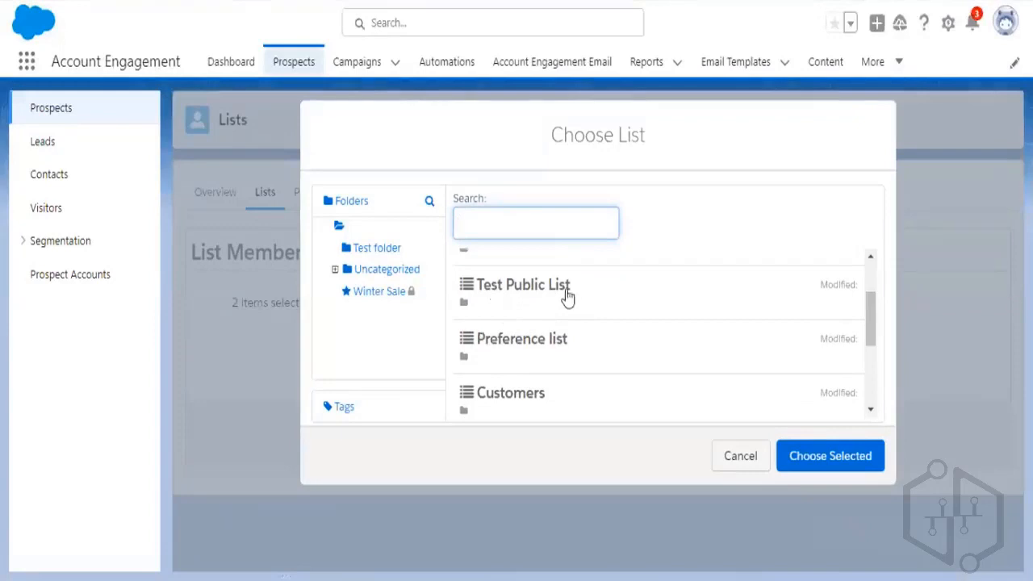
scroll(565, 314, up, 2)
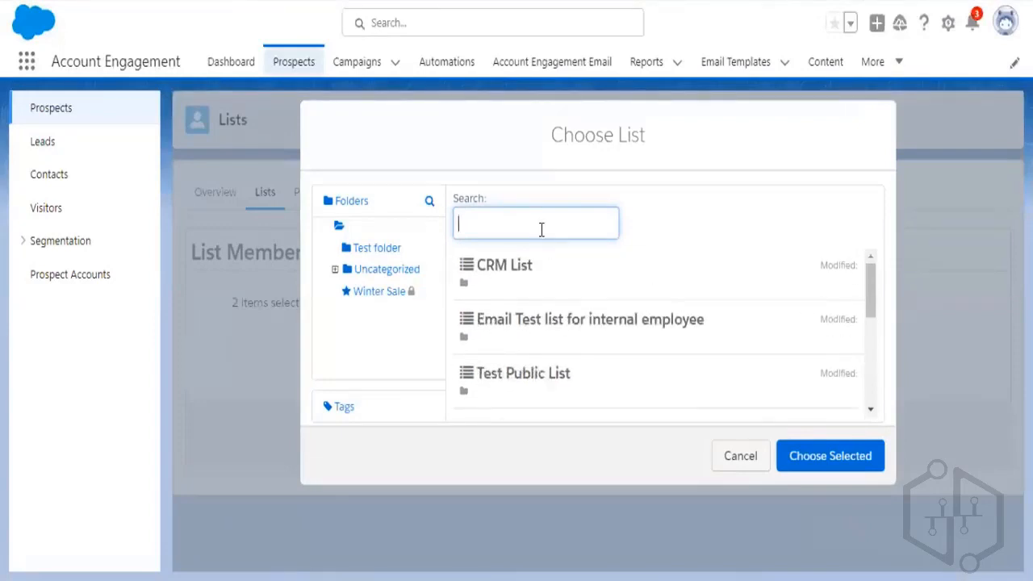
Add Test Public List to the prospect's list memberships and save them.
text(dyna)
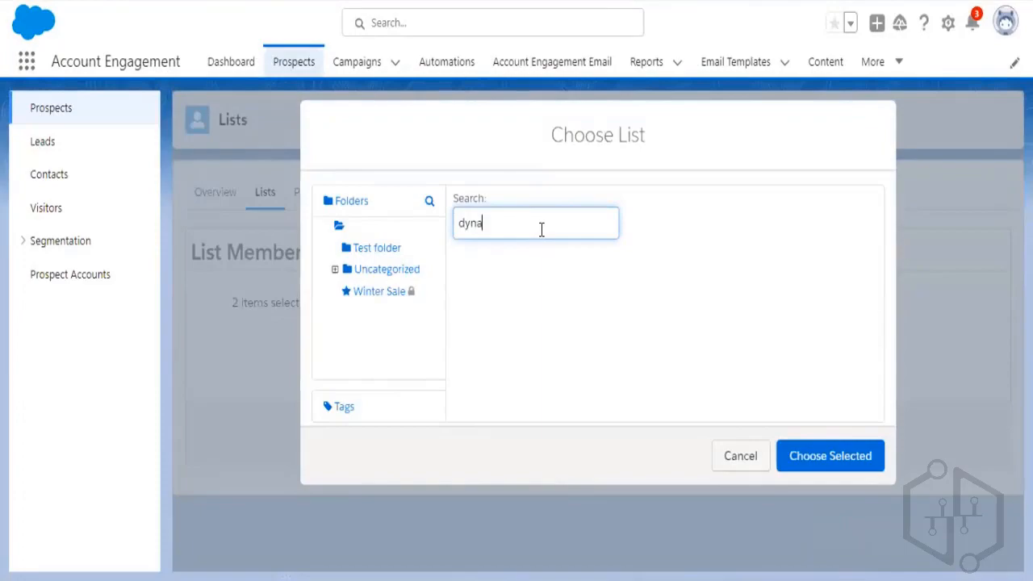
double_click(542, 229)
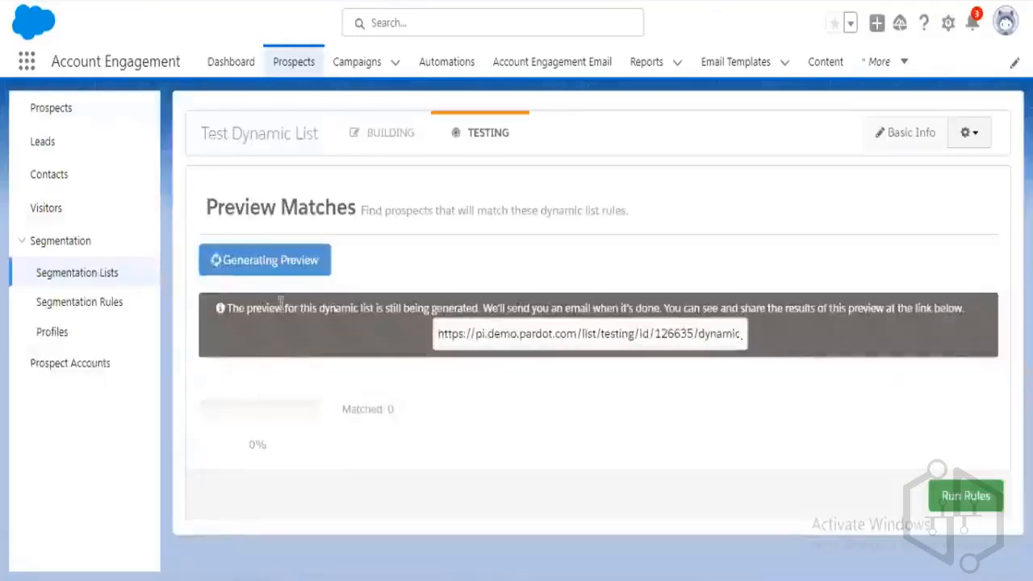
drag(206, 131, 318, 153)
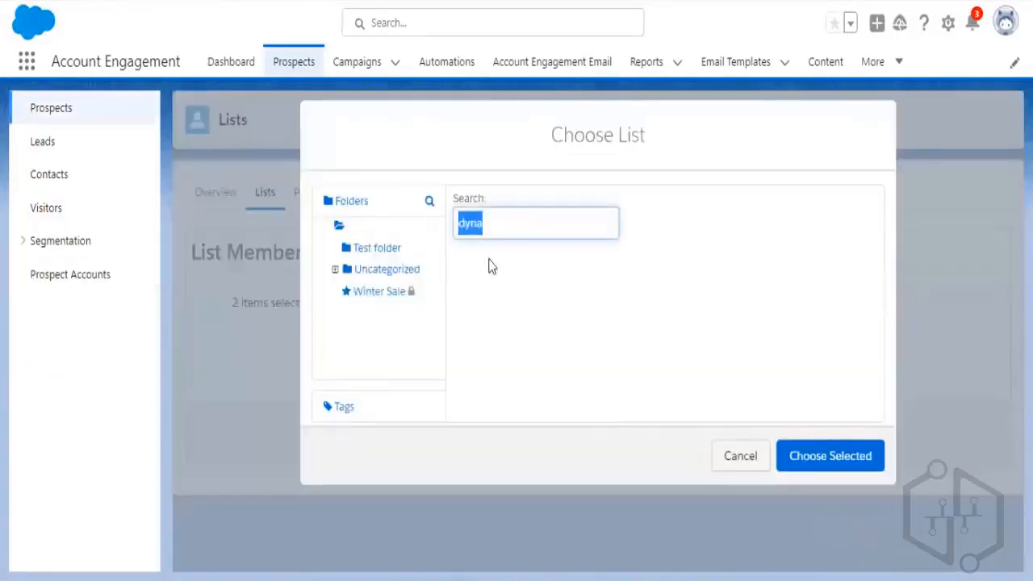
text(Test Dynamic List)
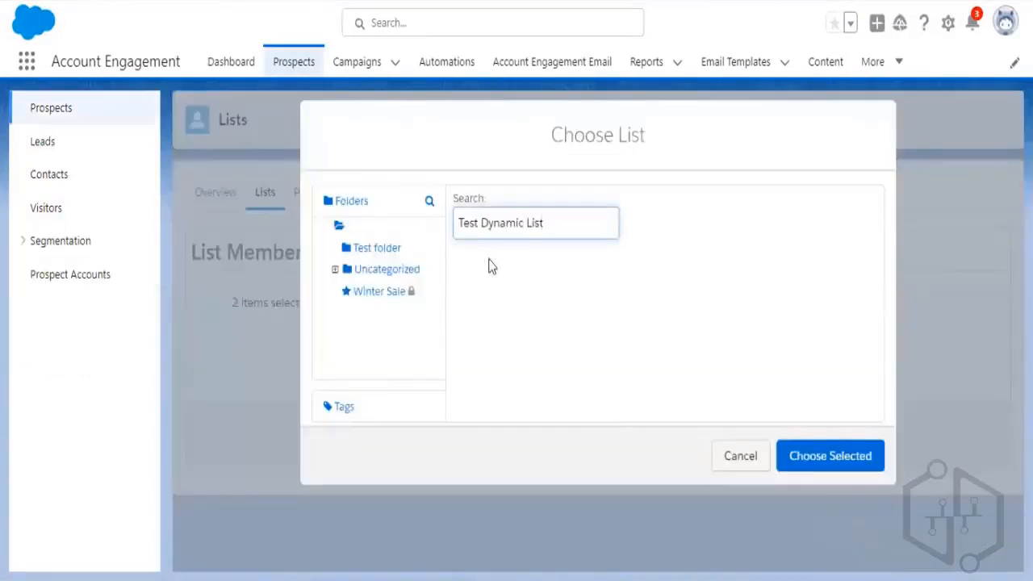
key(BackSpace)
key(BackSpace)
key(BackSpace)
key(BackSpace)
key(BackSpace)
key(BackSpace)
key(BackSpace)
key(BackSpace)
key(BackSpace)
key(BackSpace)
key(BackSpace)
key(BackSpace)
key(BackSpace)
key(BackSpace)
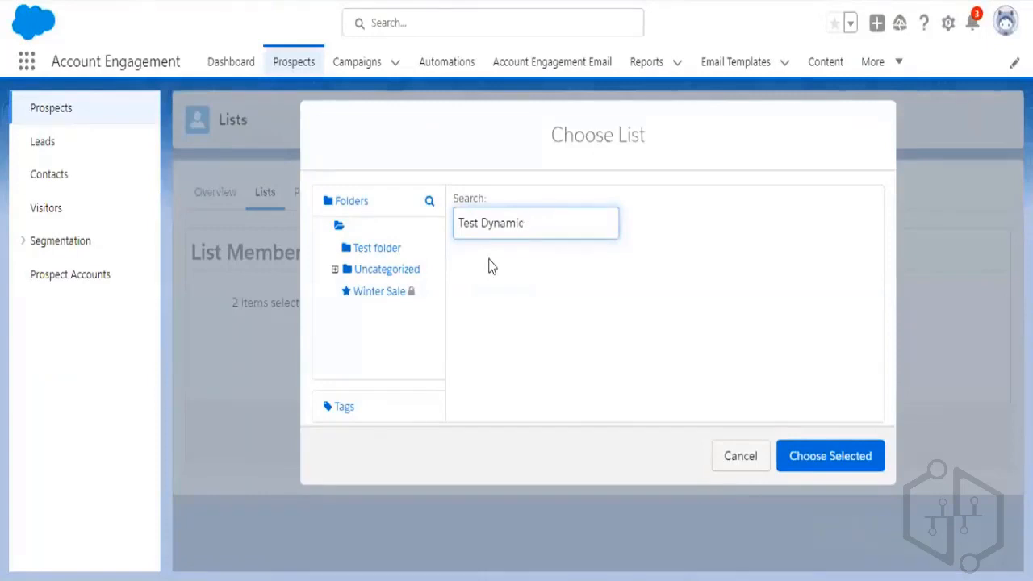
key(BackSpace)
key(BackSpace)
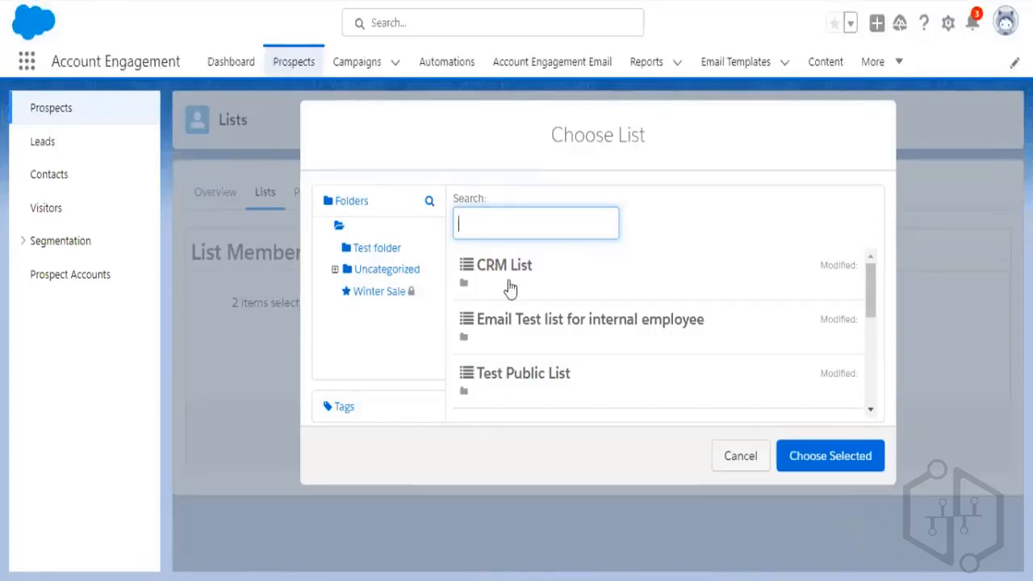
scroll(532, 319, down, 2)
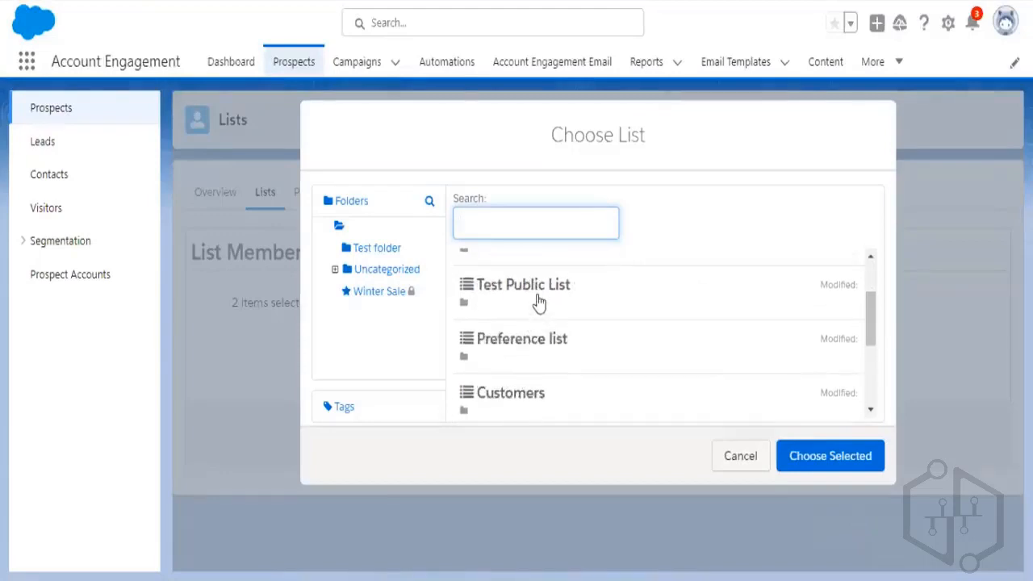
click(539, 302)
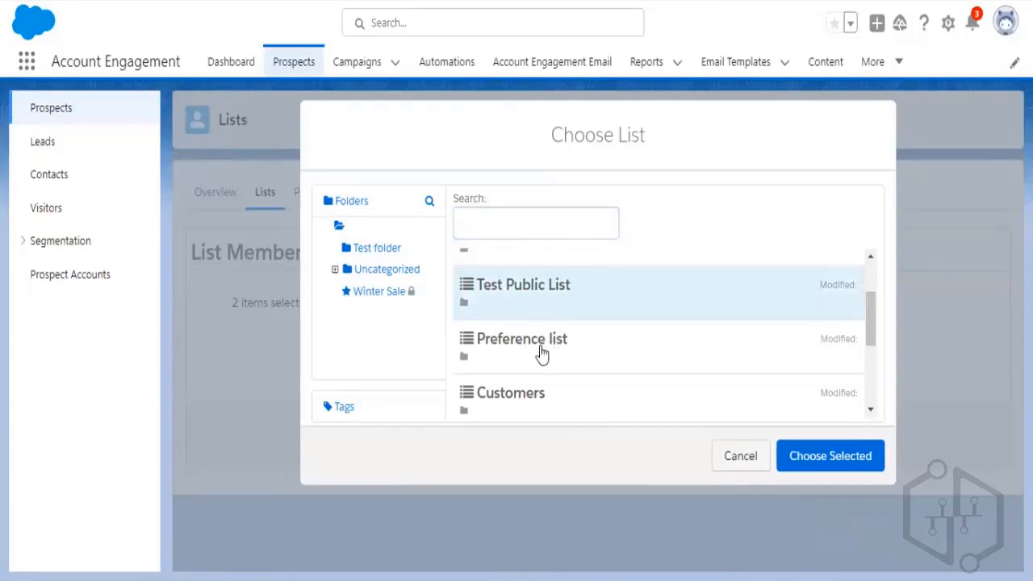
click(857, 466)
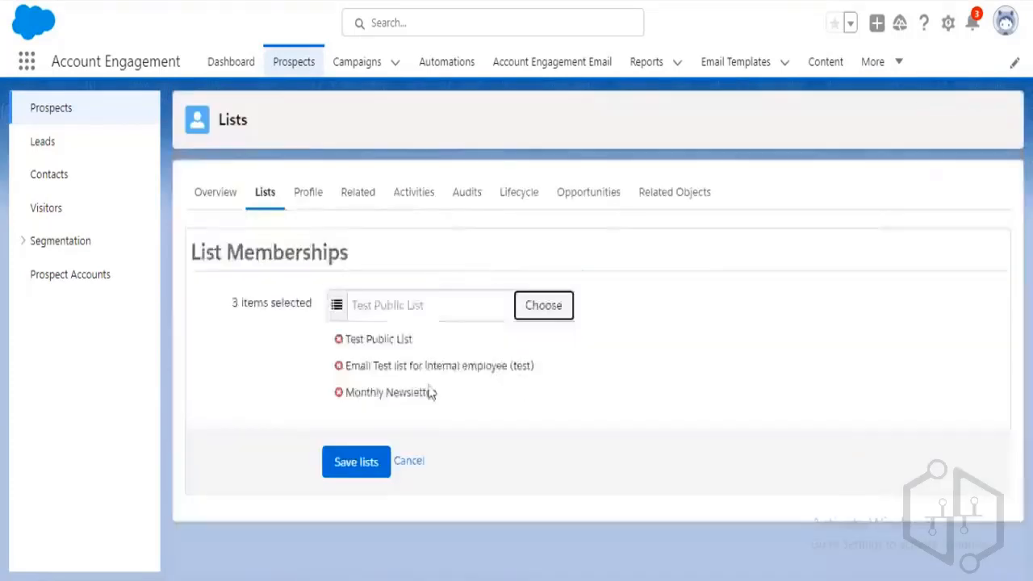
click(376, 467)
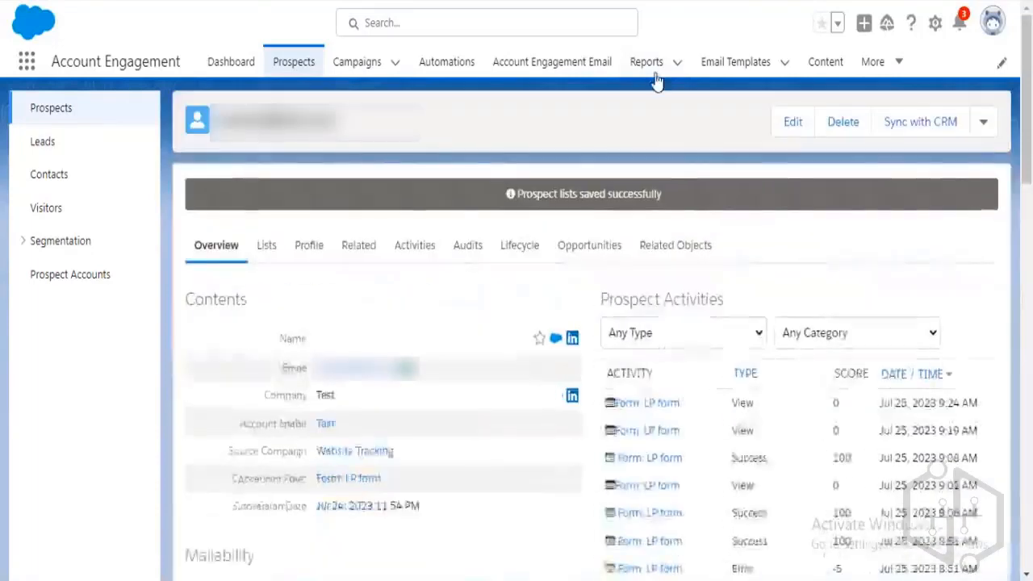
Browse Content, then the Email area, and open the default email Preferences Page.
click(826, 62)
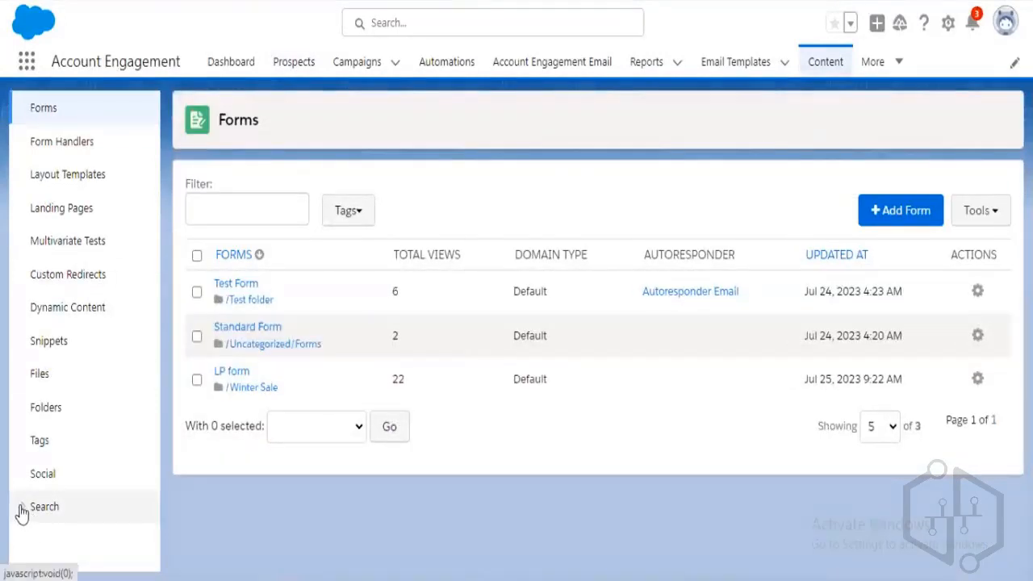
click(21, 513)
scroll(154, 459, down, 1)
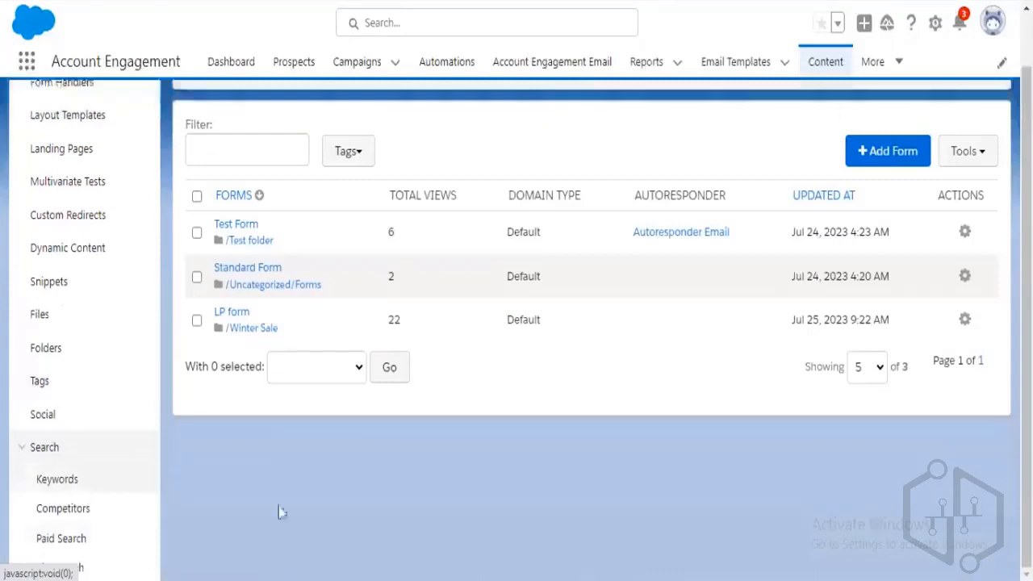
click(596, 65)
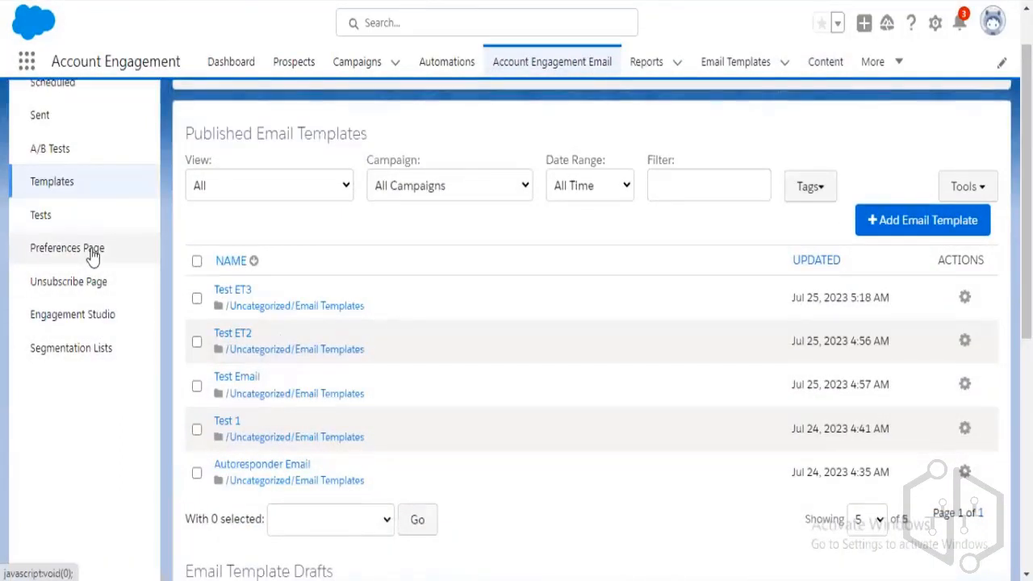
click(93, 255)
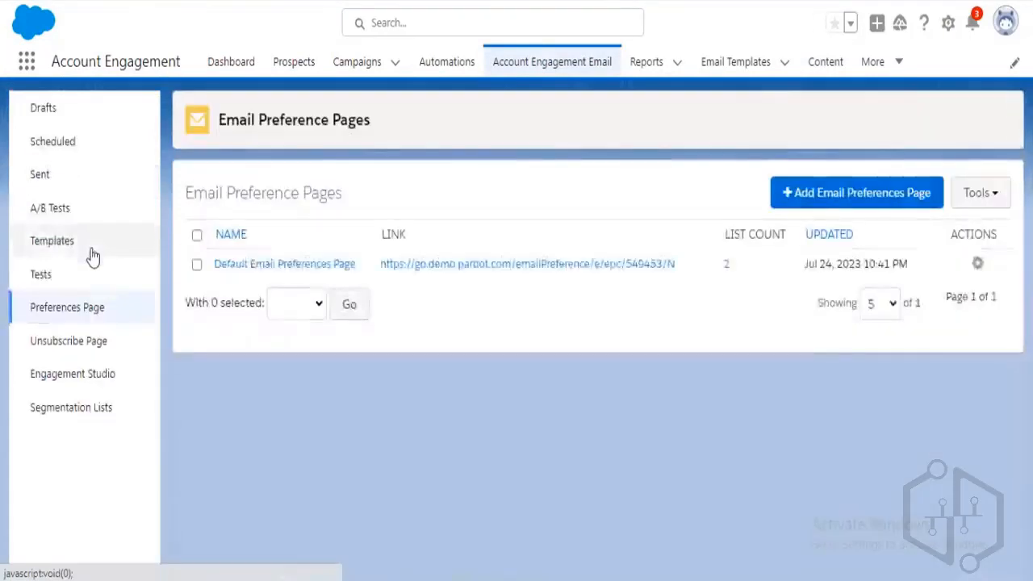
click(545, 270)
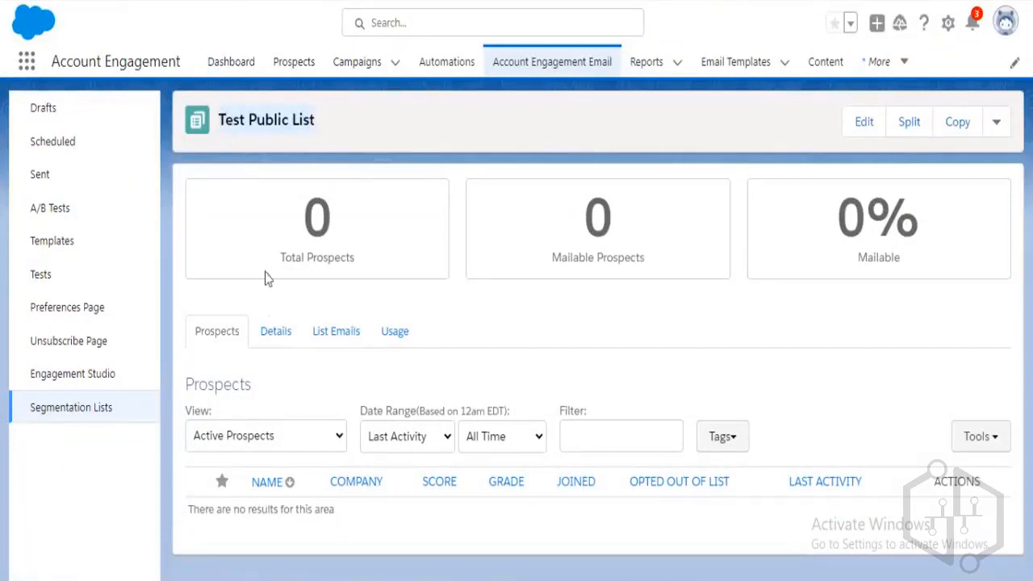
click(865, 122)
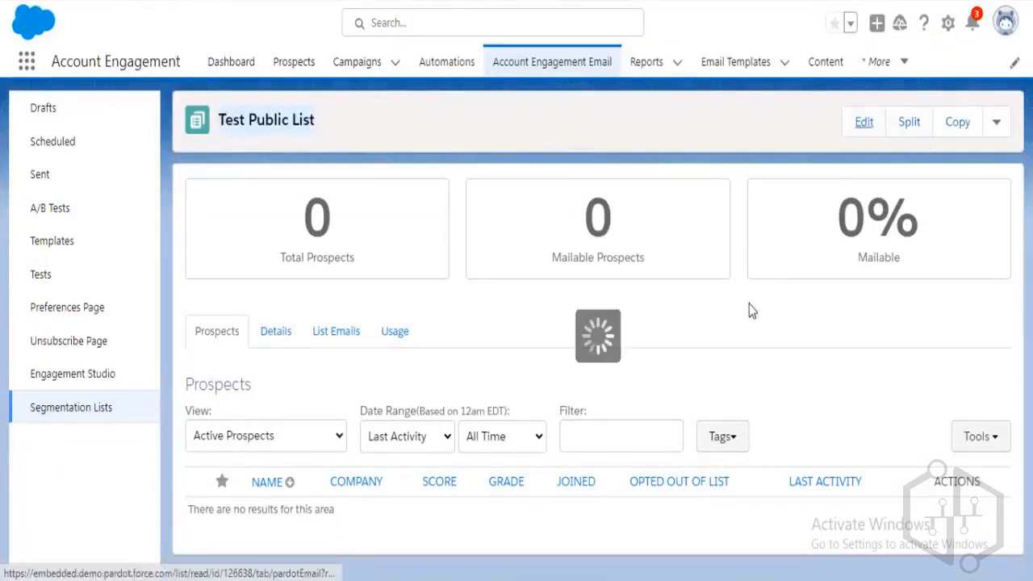
scroll(595, 347, down, 4)
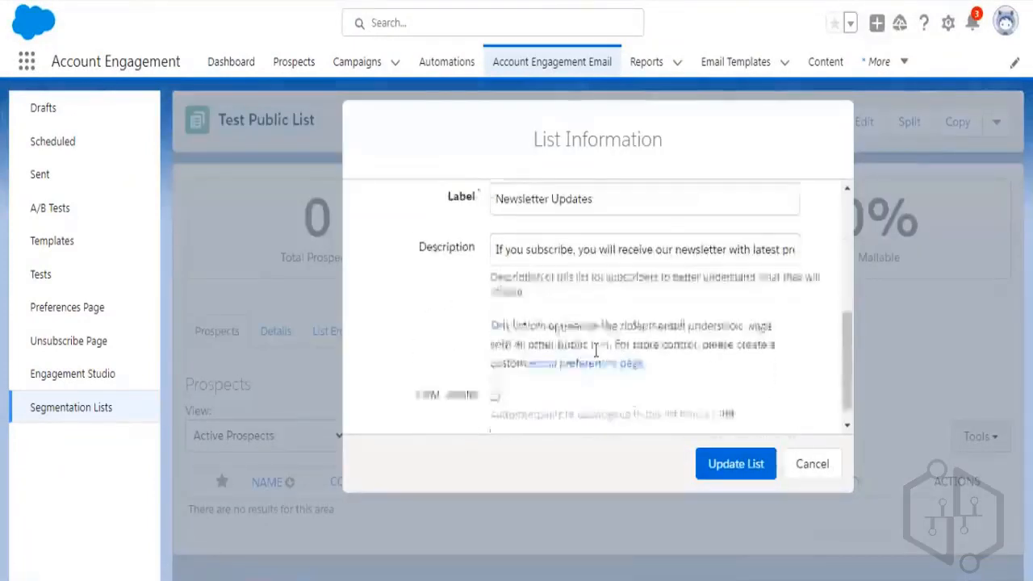
scroll(595, 348, up, 2)
drag(620, 364, 466, 366)
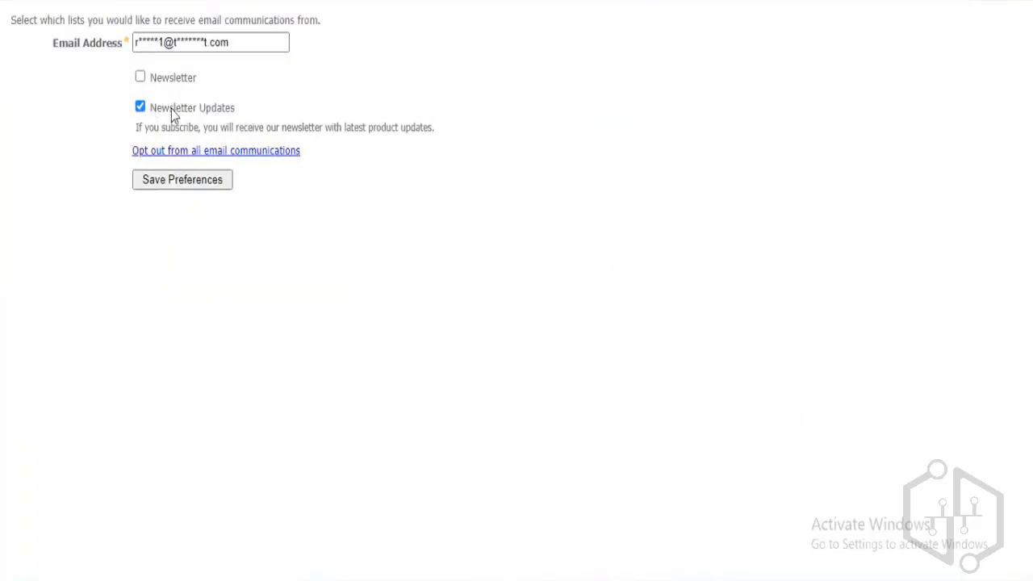
drag(150, 108, 238, 112)
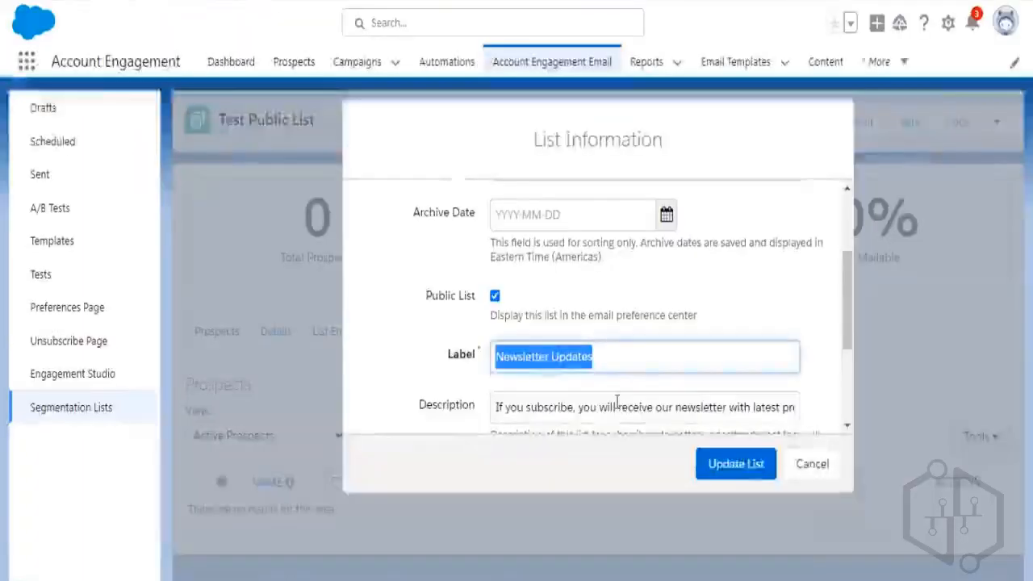
scroll(557, 329, down, 2)
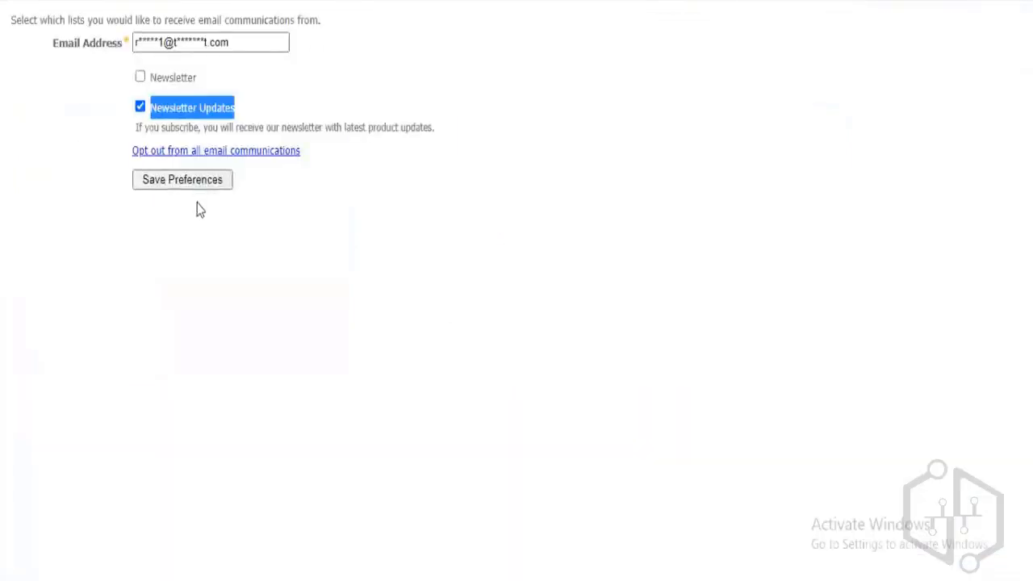
click(303, 227)
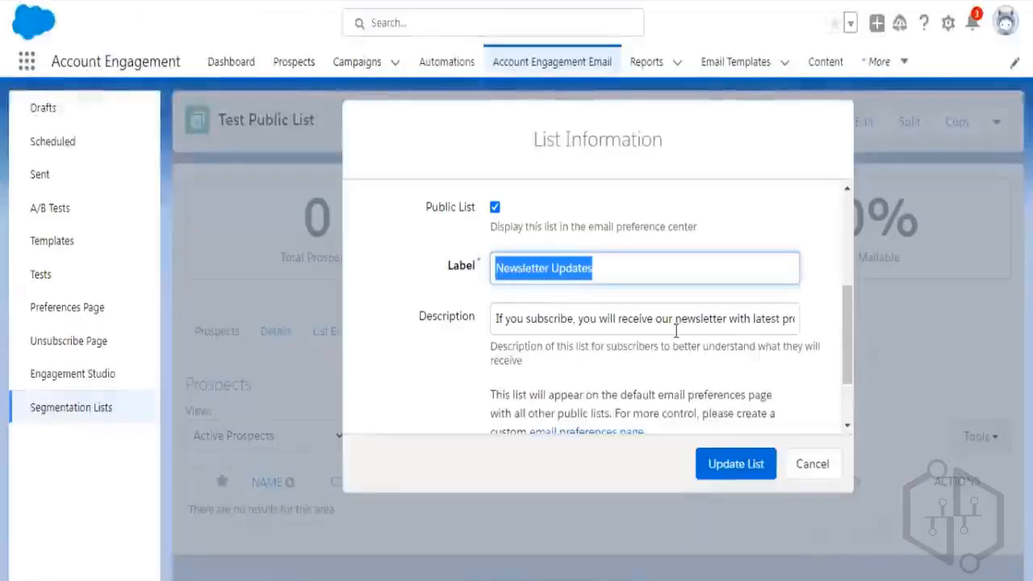
Discard the Test Public List description edits by cancelling the List Information dialog.
click(677, 321)
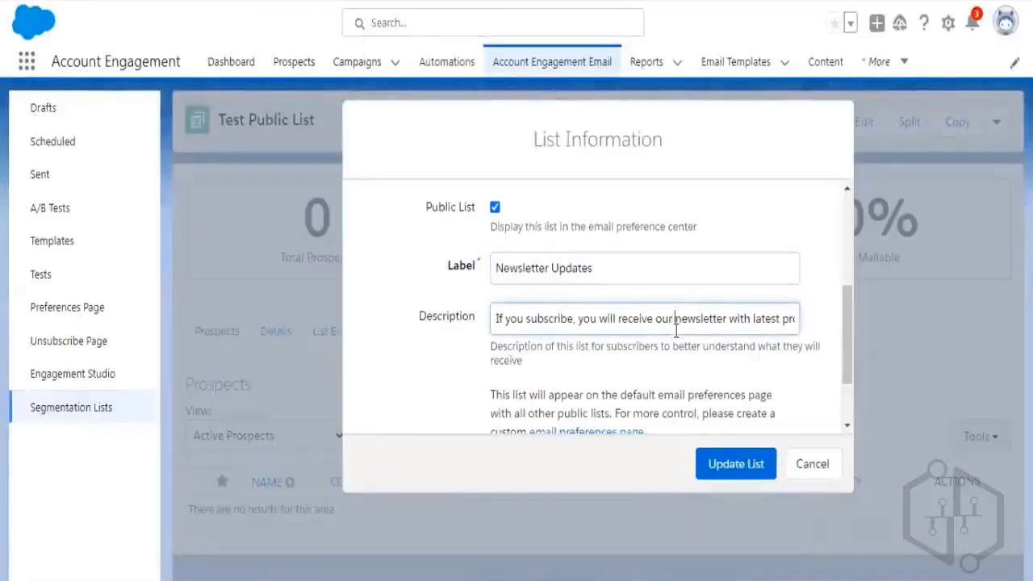
click(799, 464)
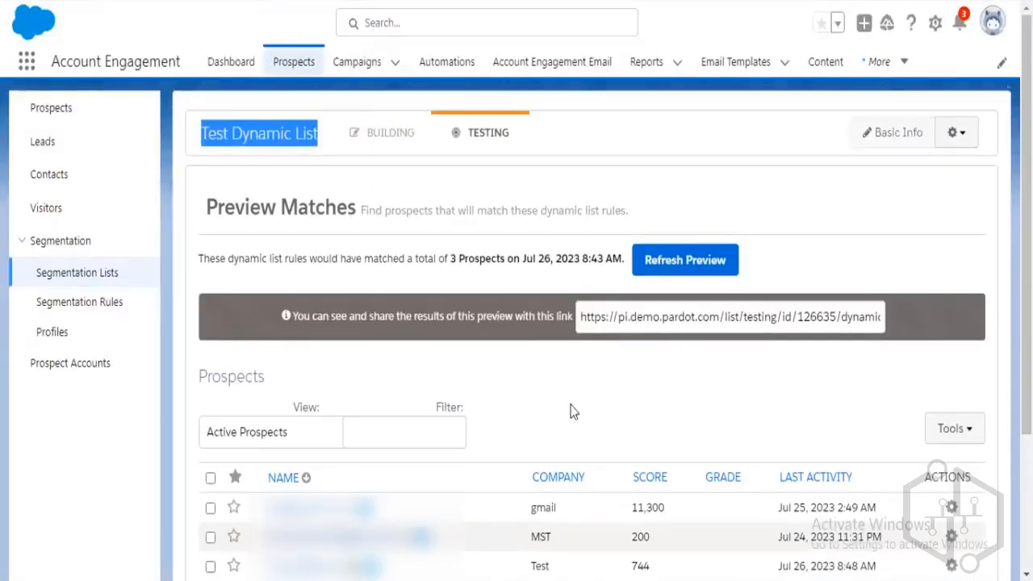
Review the preview scores, noting Test's 744 and gmail's 11,300.
scroll(572, 408, down, 1)
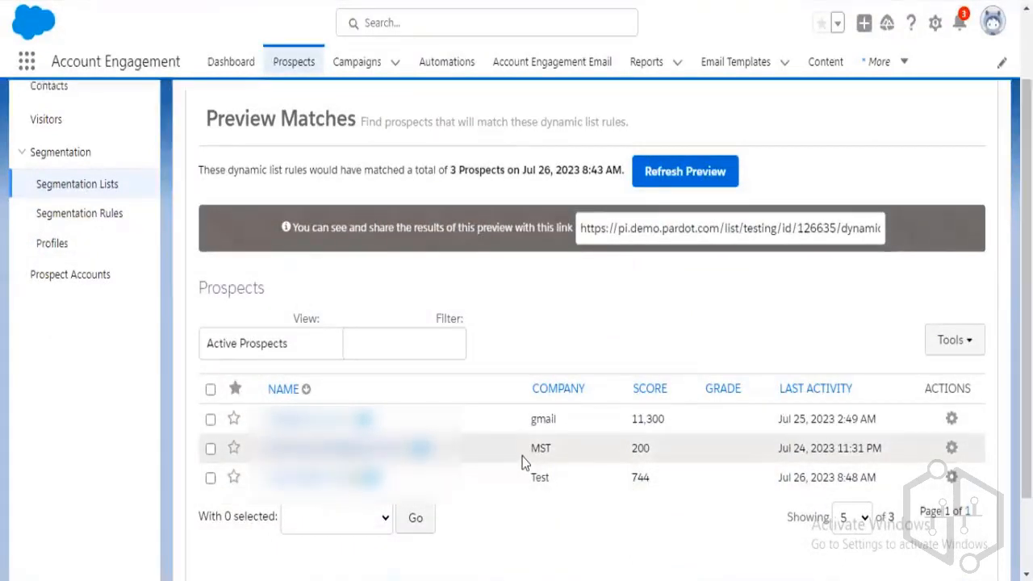
double_click(638, 477)
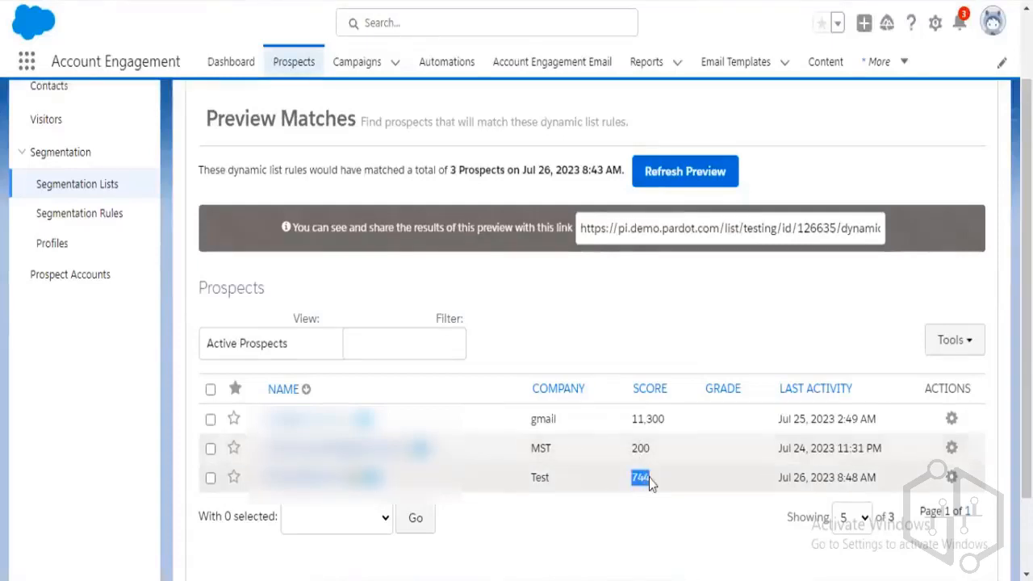
click(644, 506)
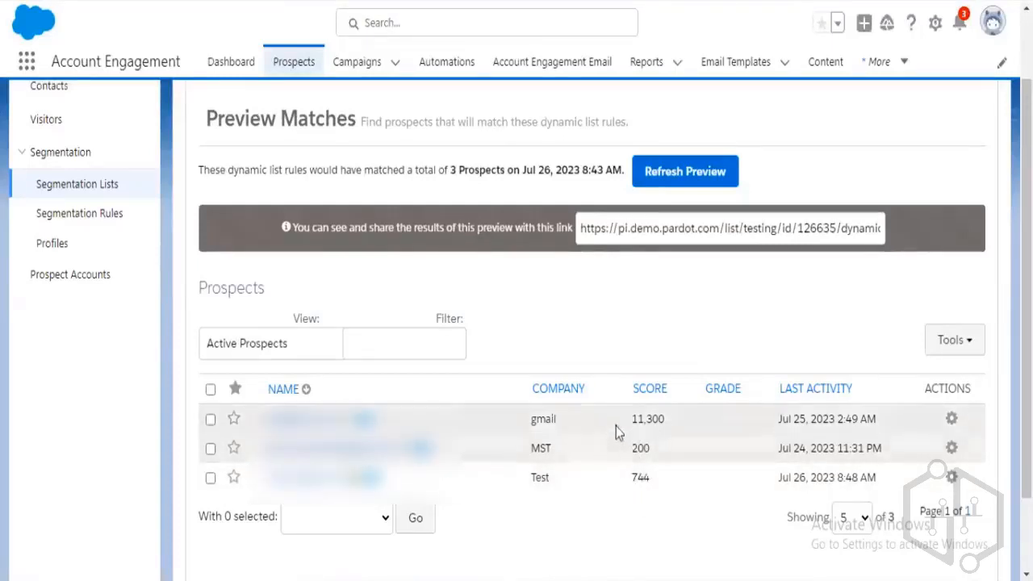
drag(630, 419, 659, 419)
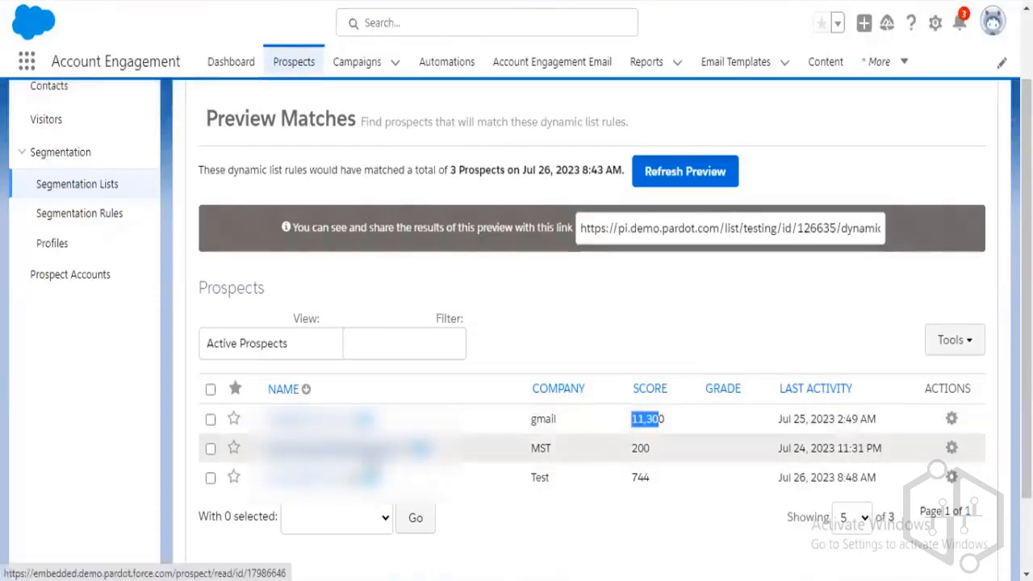
click(368, 453)
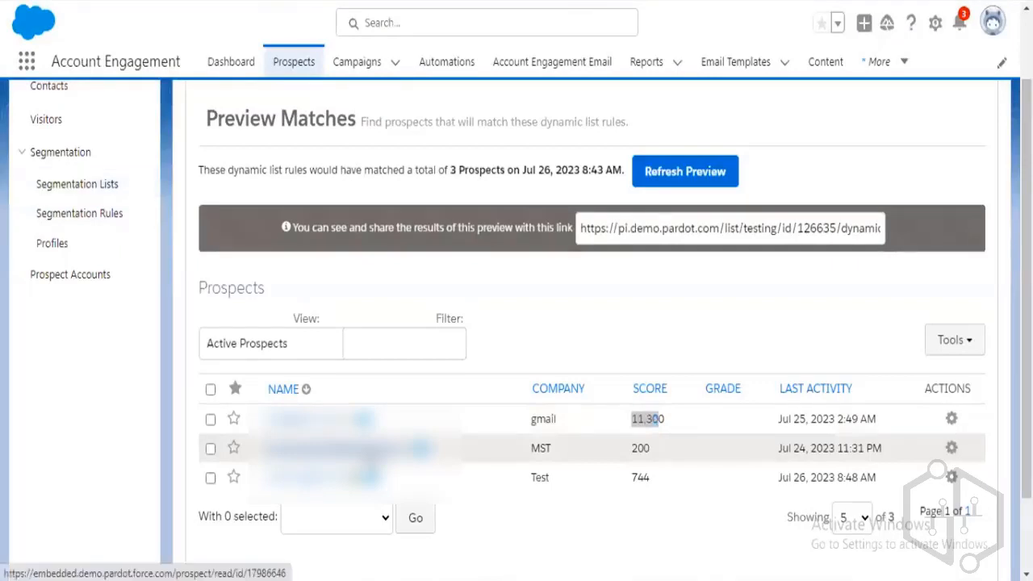
Inspect the MST prospect's detail record and return to Preview Matches.
click(374, 447)
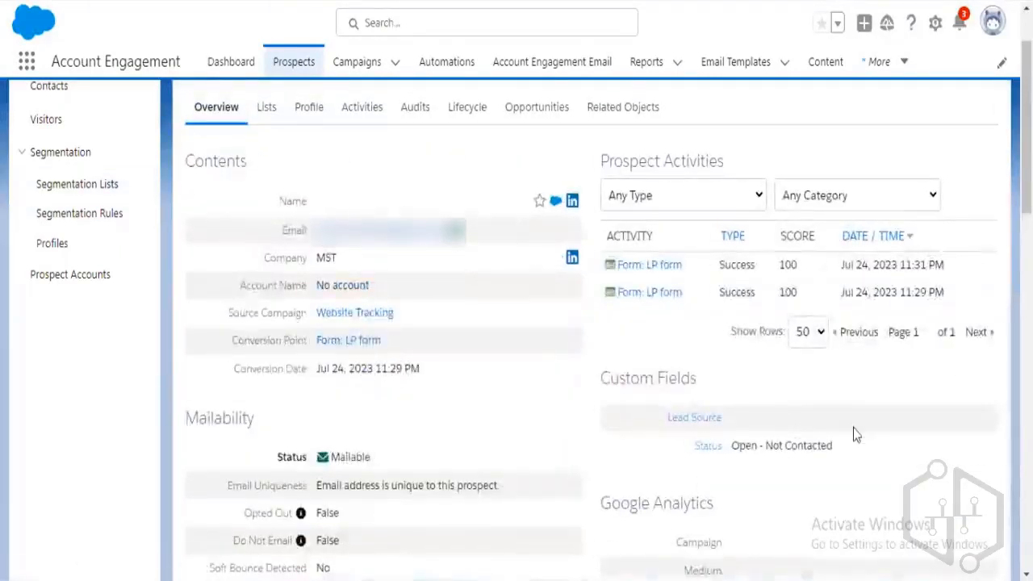
mouse_move(643, 279)
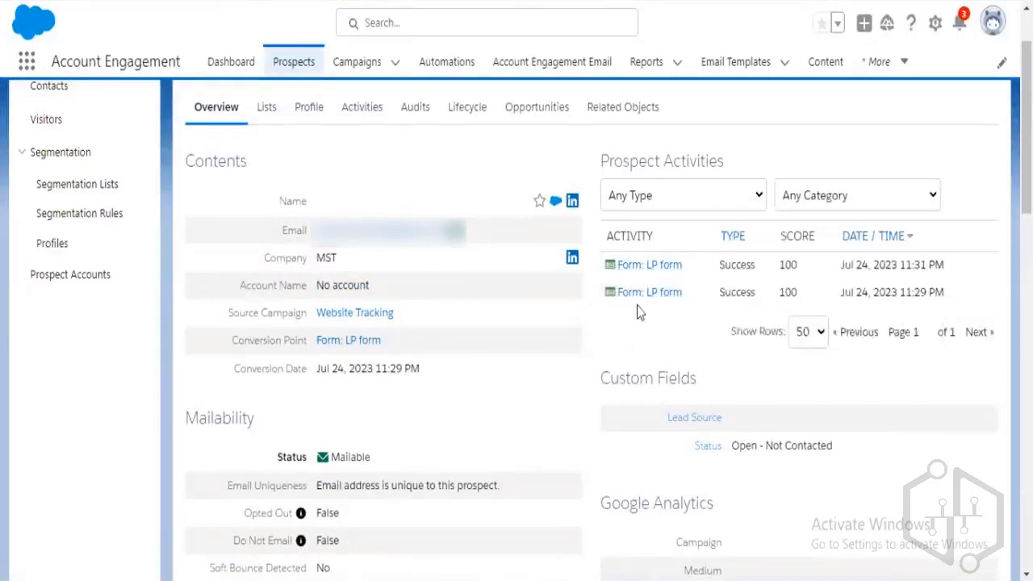
scroll(428, 426, down, 2)
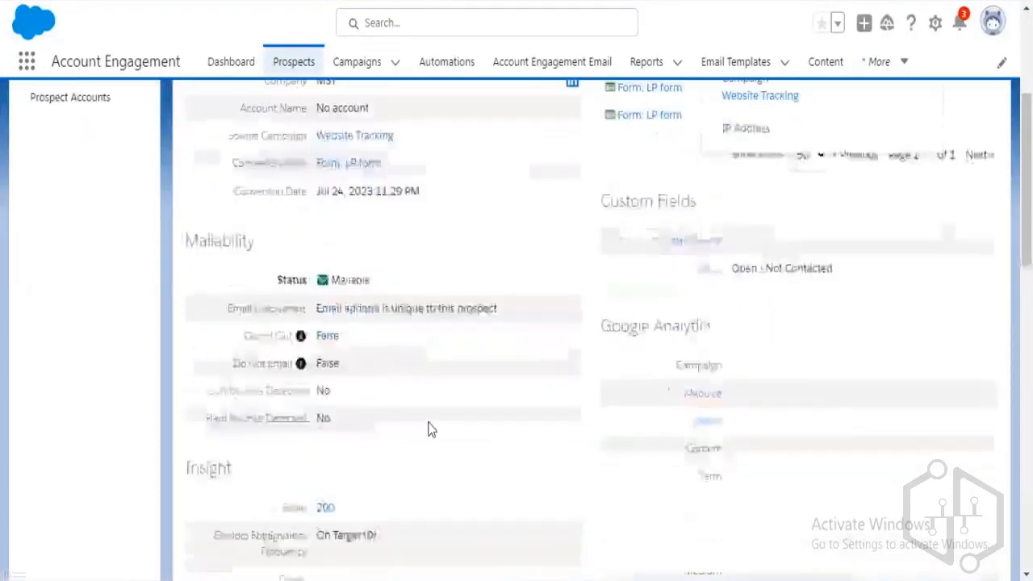
scroll(429, 429, down, 3)
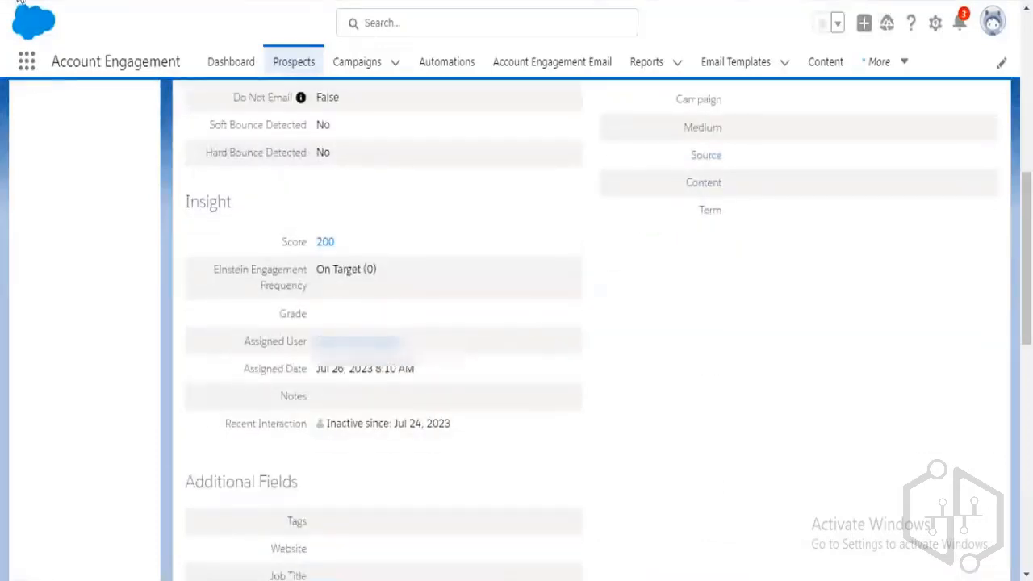
click(20, 1)
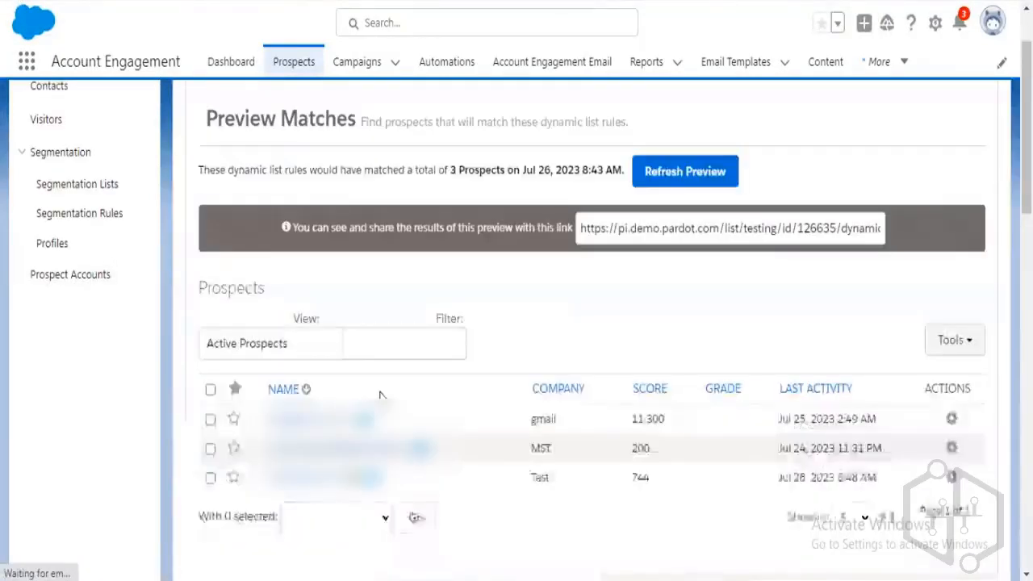
Run the Test Dynamic List's rules and confirm.
scroll(351, 420, up, 1)
scroll(686, 345, down, 1)
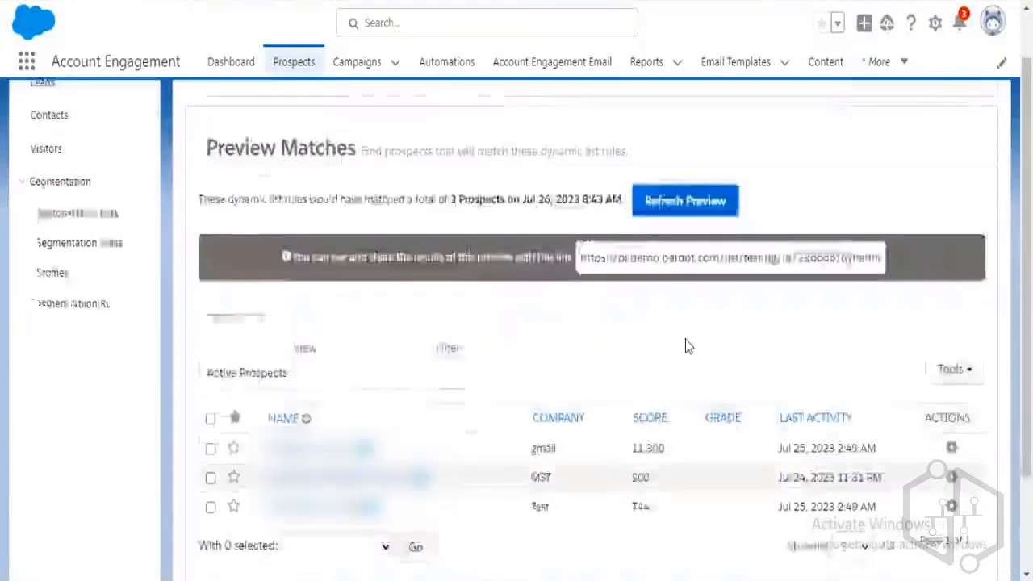
scroll(686, 347, down, 2)
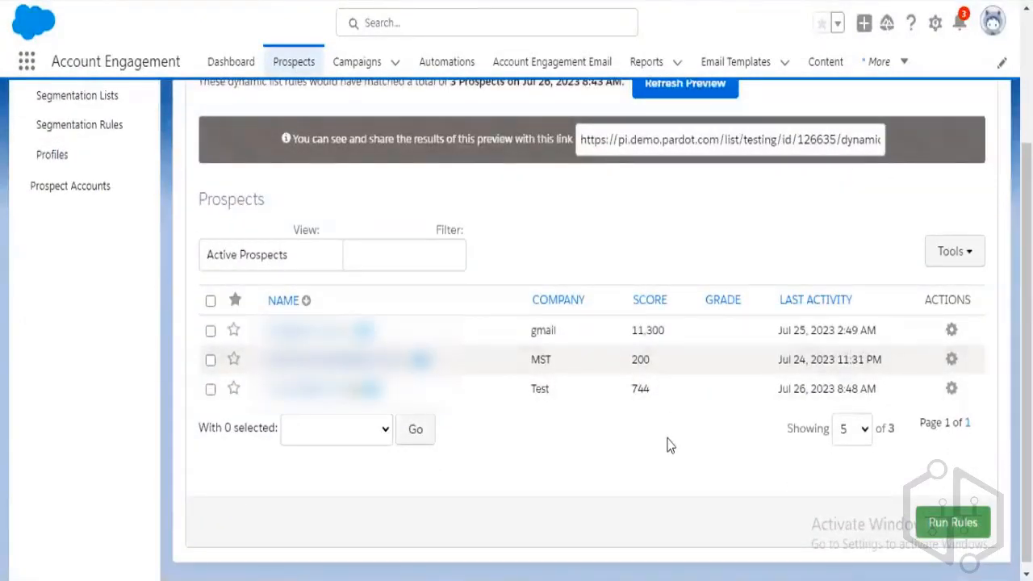
click(941, 525)
click(592, 83)
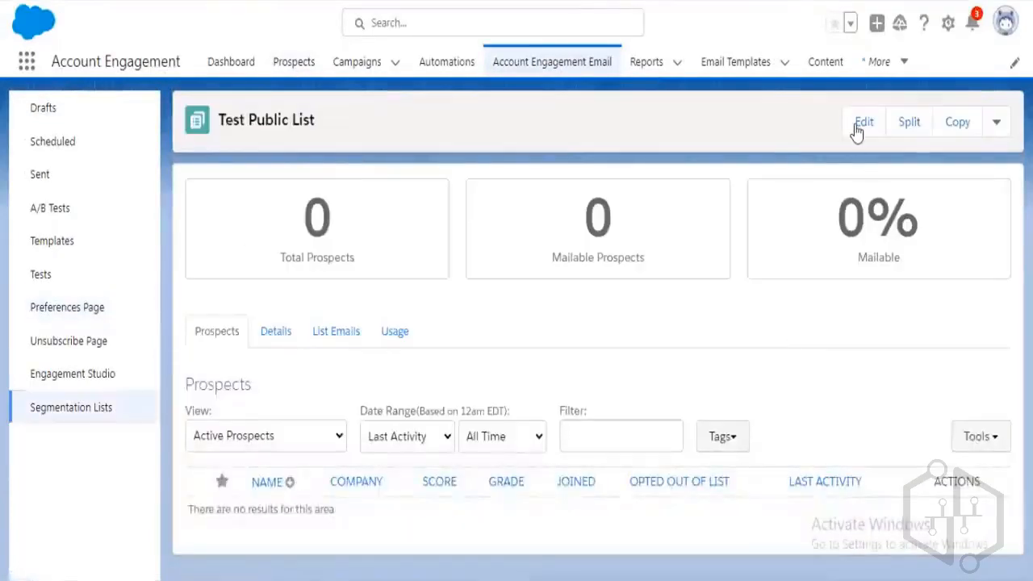
Cancel editing Test Public List's settings and start a new list.
click(859, 128)
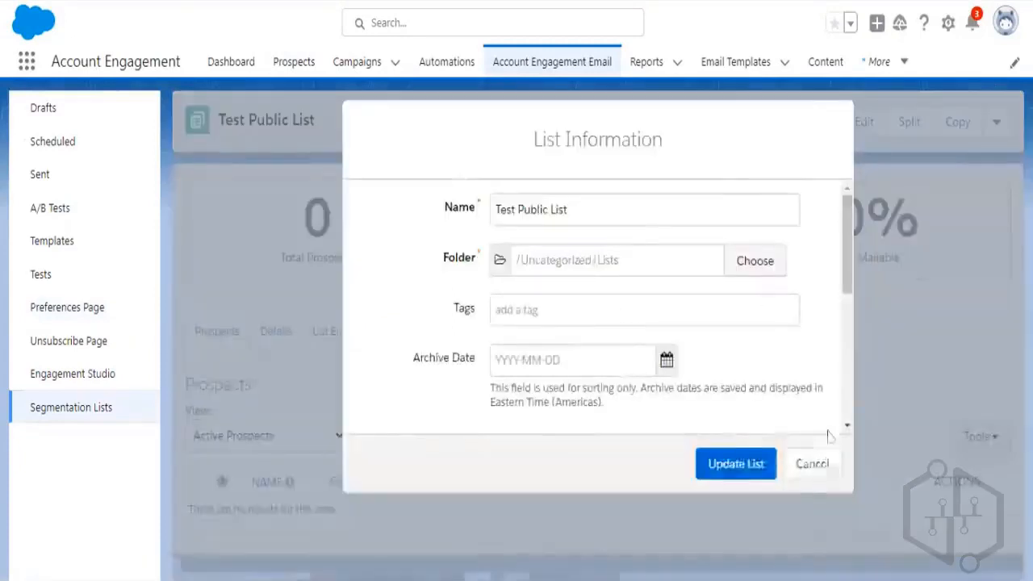
click(820, 460)
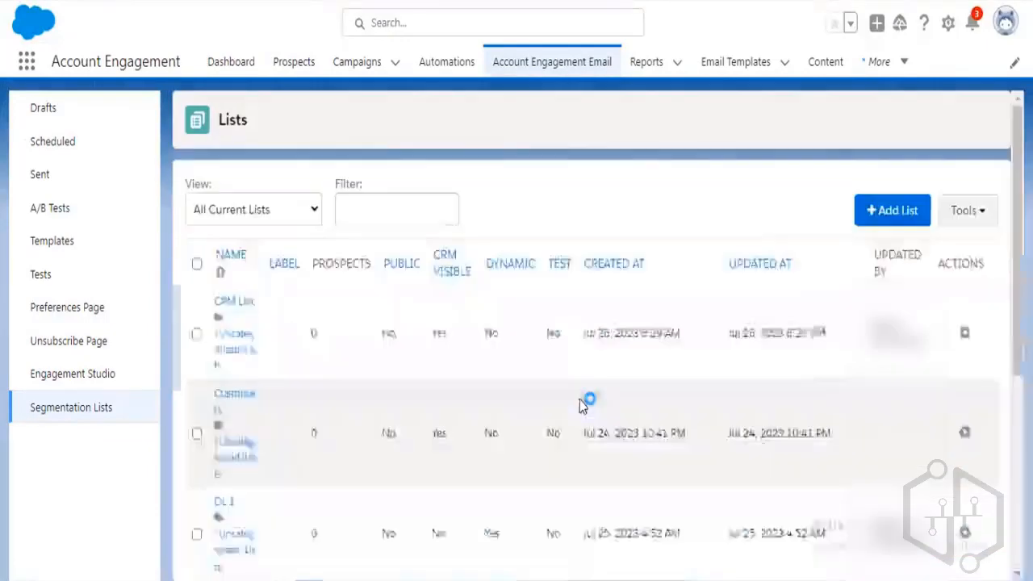
click(888, 219)
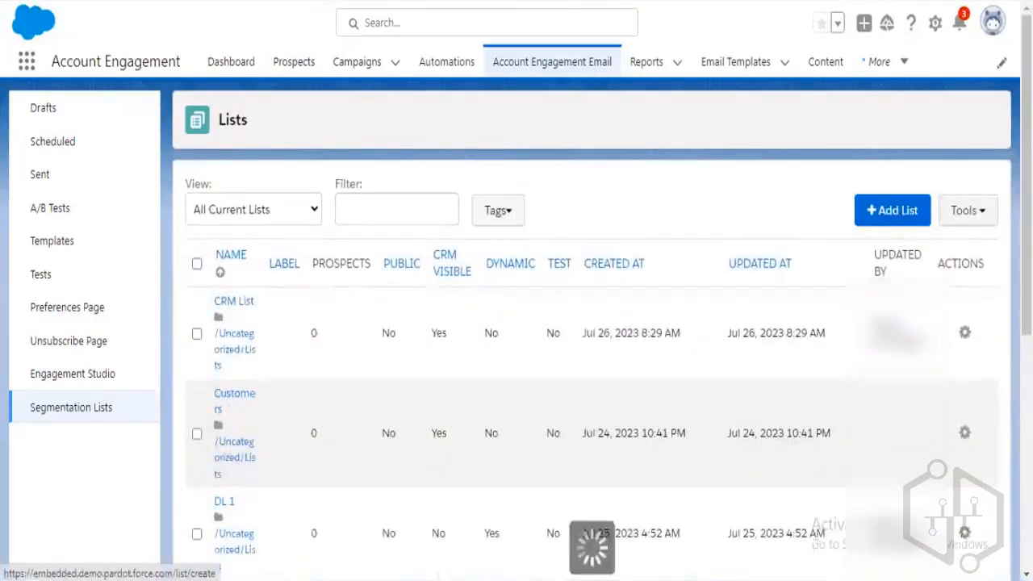
scroll(607, 398, down, 2)
scroll(609, 401, down, 2)
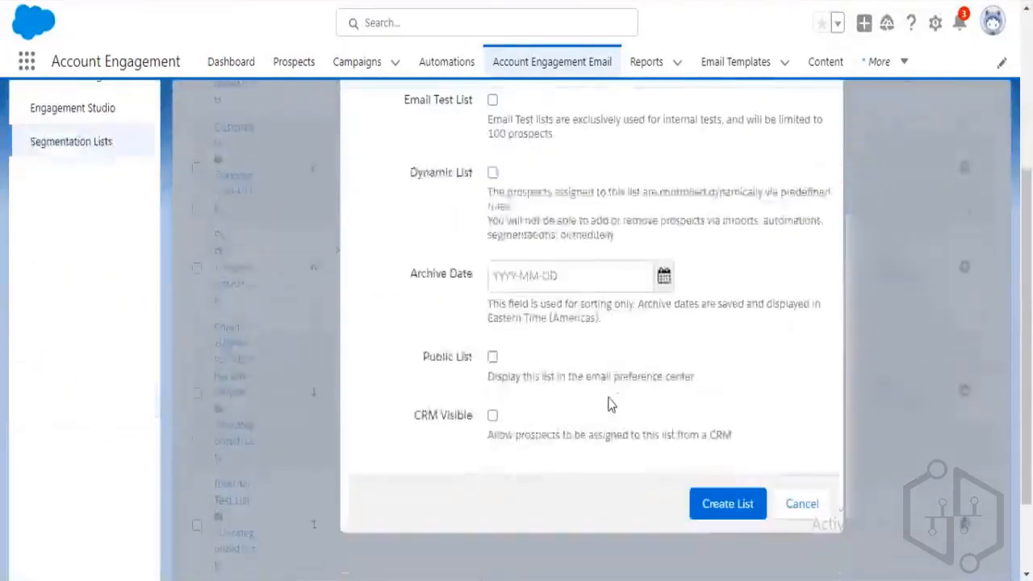
Create the list 'Test CRM List' with CRM Visible checked and Public List unchecked.
click(499, 418)
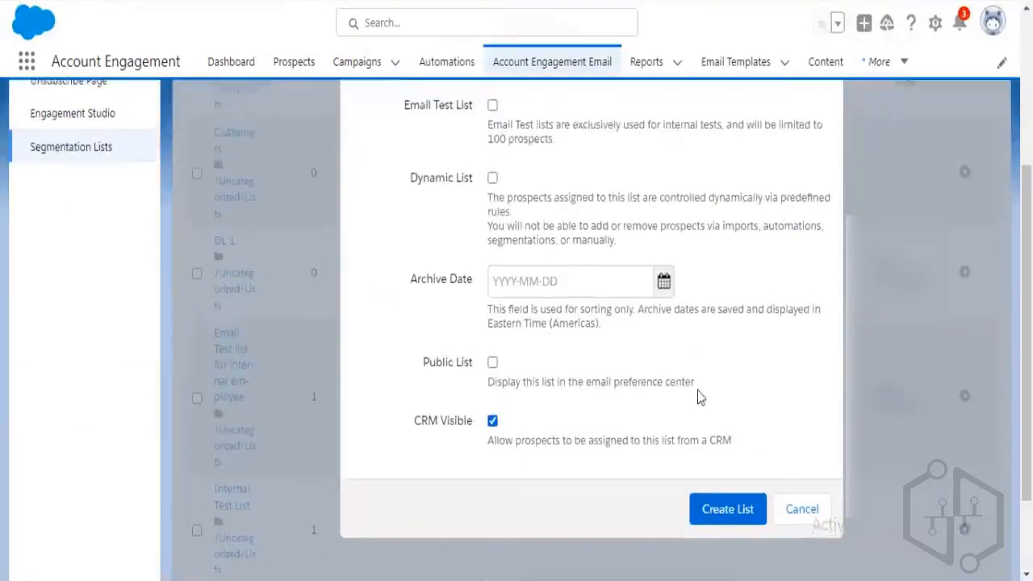
scroll(697, 397, up, 5)
click(554, 222)
text(T)
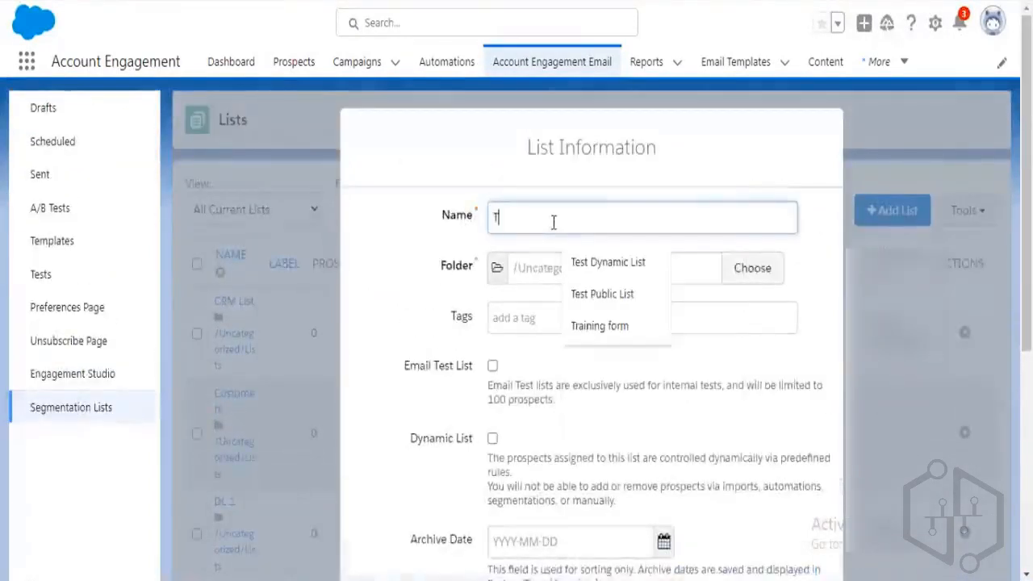
text(est C)
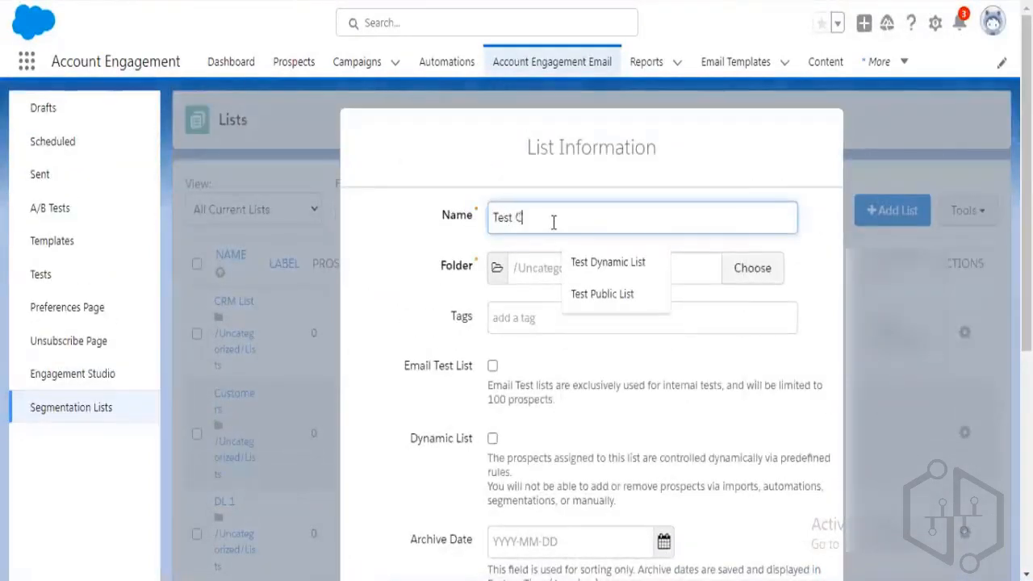
text(RM List)
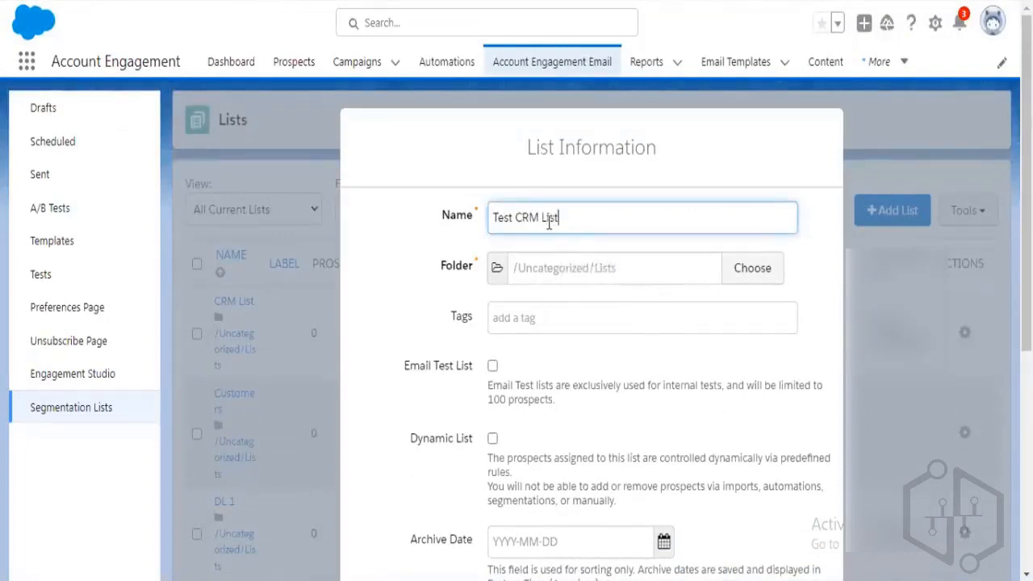
scroll(557, 389, down, 3)
scroll(559, 391, down, 2)
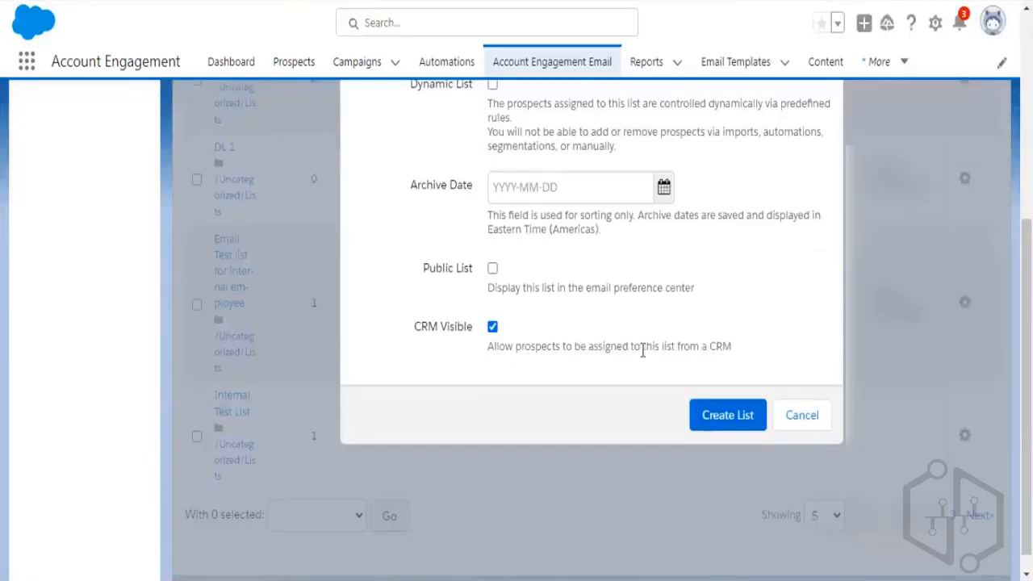
click(742, 425)
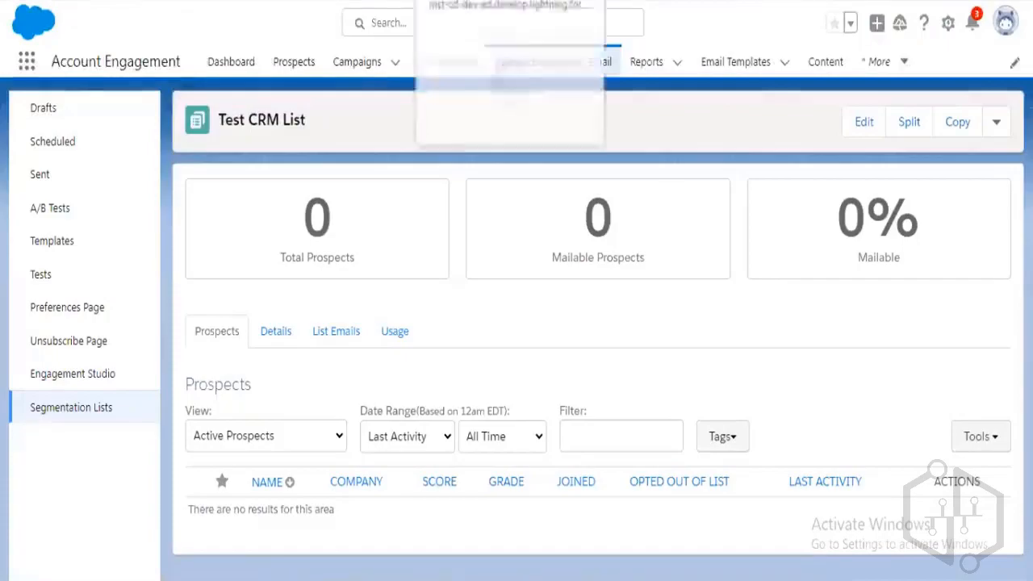
Add the MST lead to Test CRM List via Add to Prospect List and dismiss the confirmation.
click(476, 1)
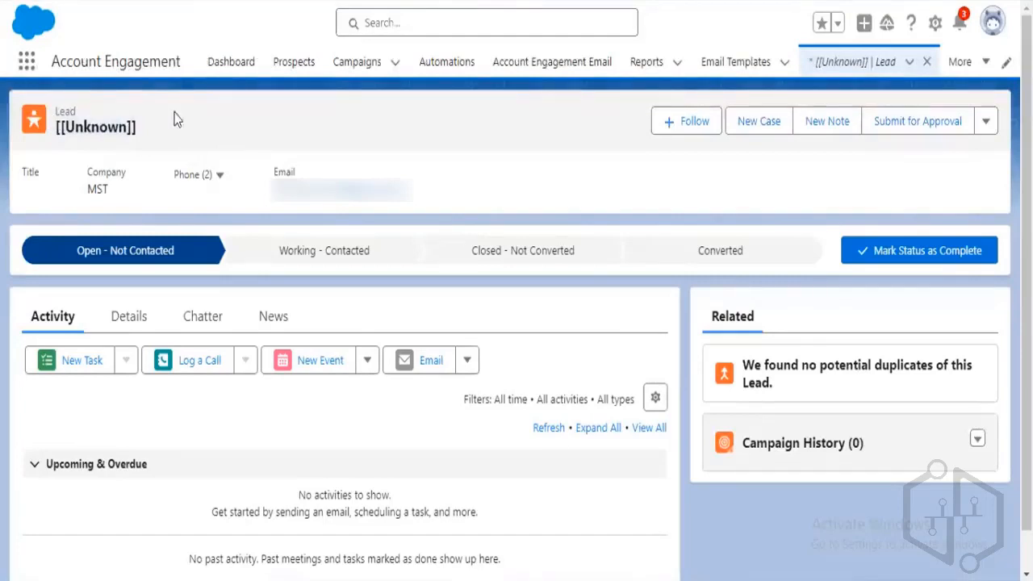
click(989, 121)
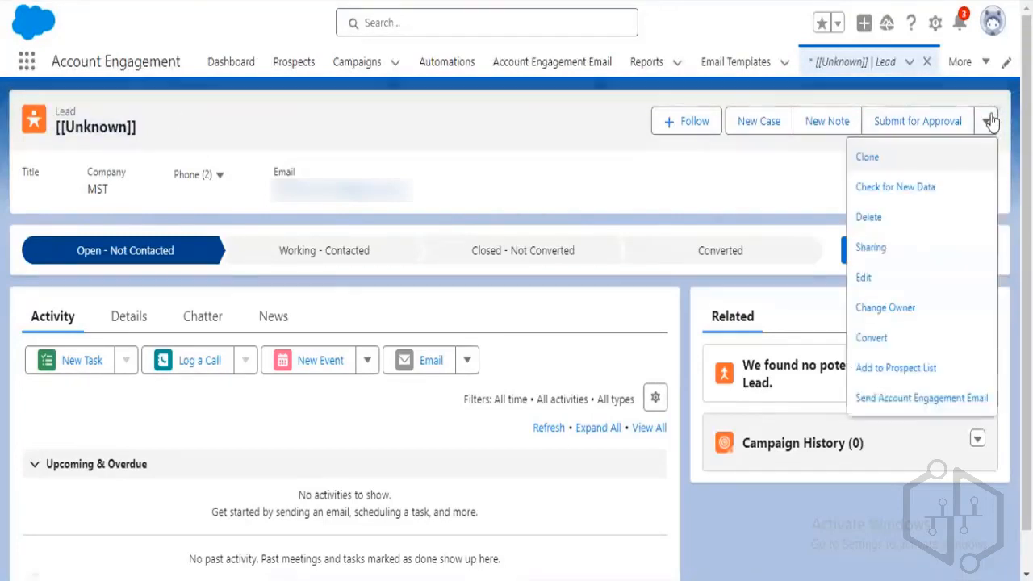
click(926, 377)
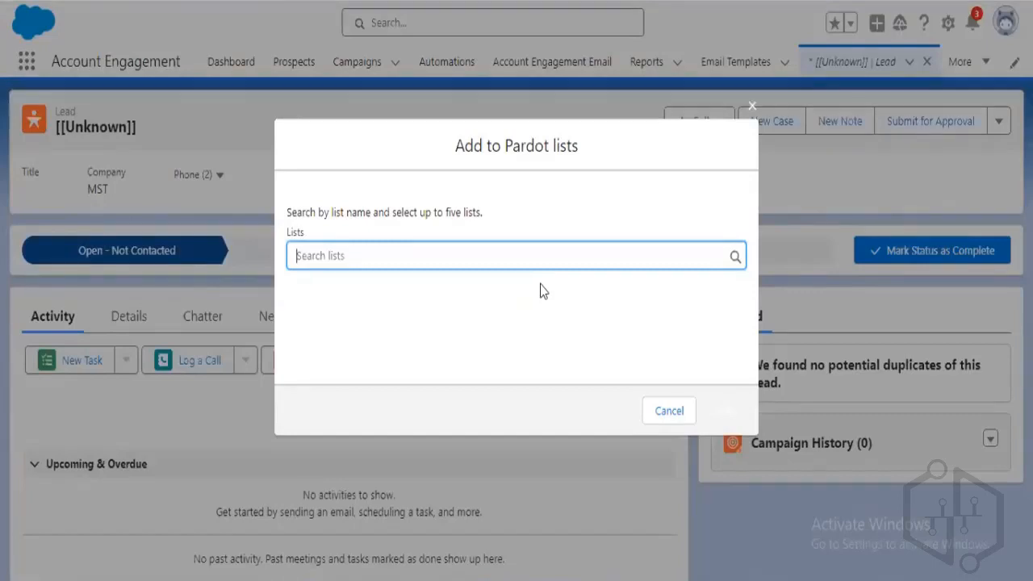
text(crm)
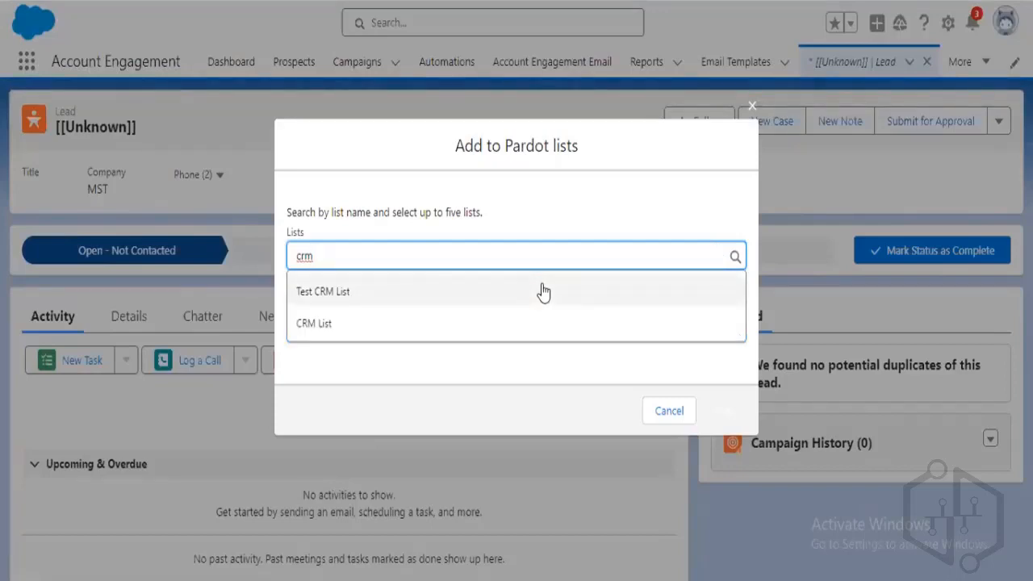
click(543, 292)
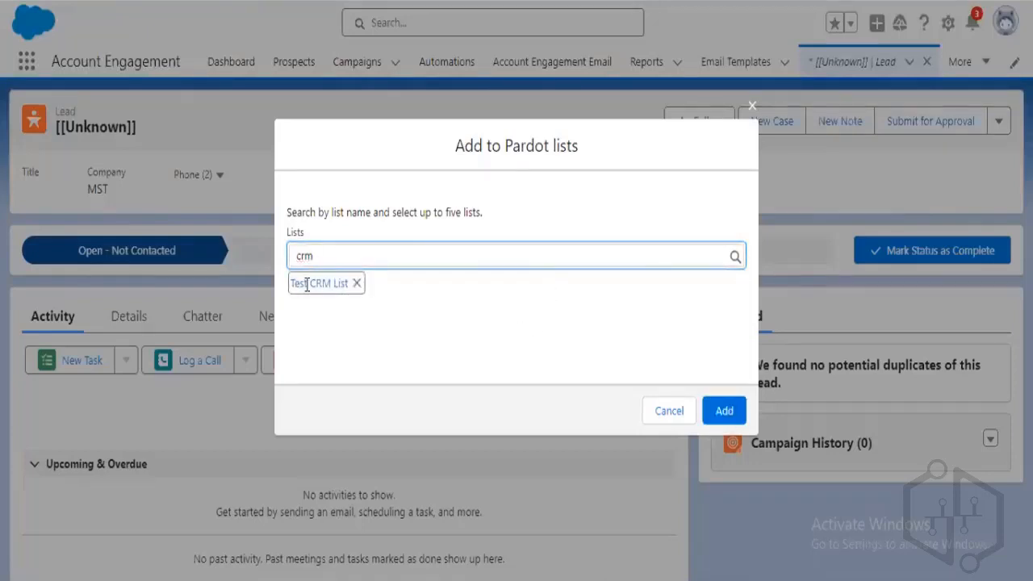
click(725, 412)
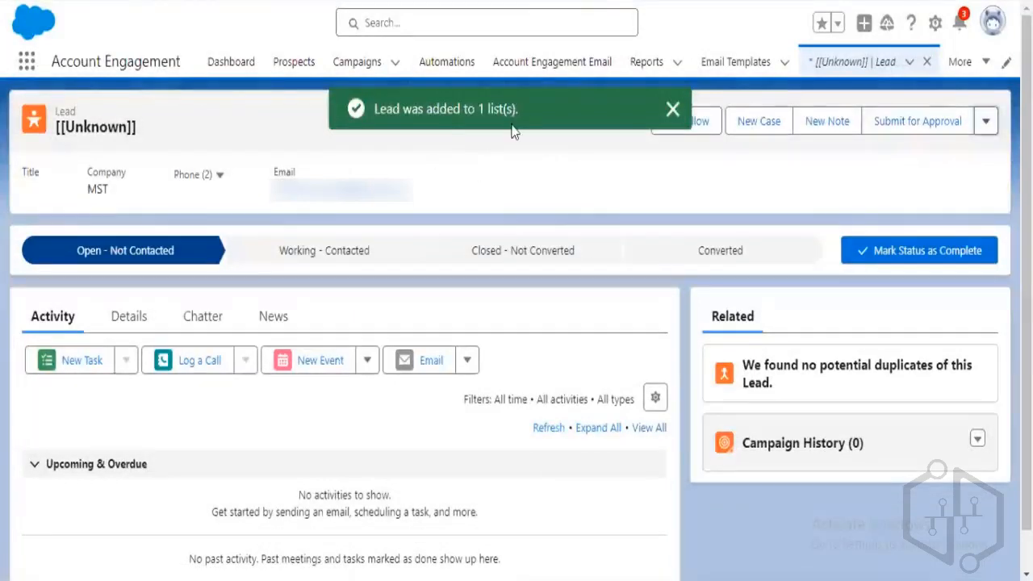
click(673, 111)
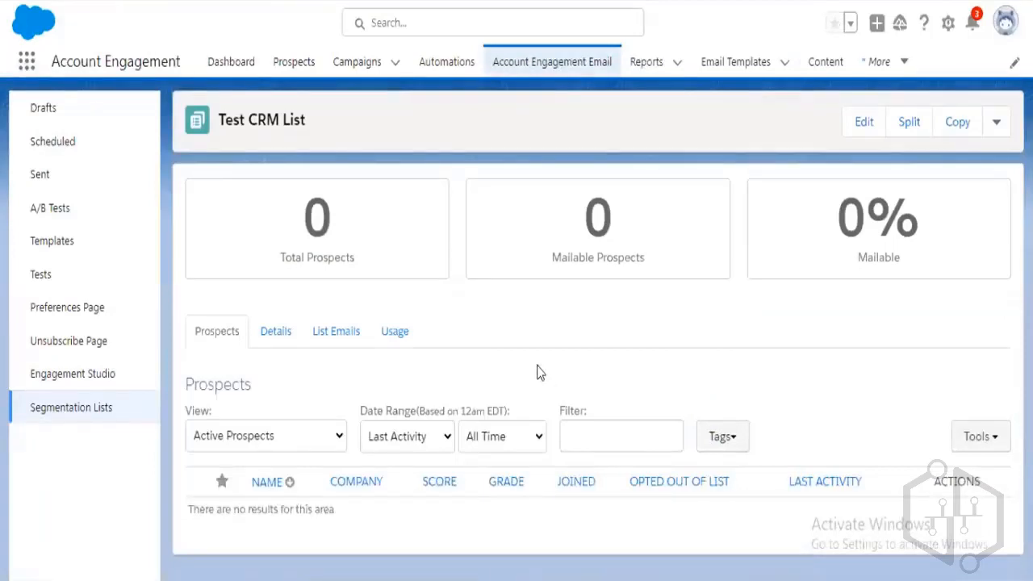
Reload the page and save the email preferences with Newsletter Updates subscribed.
key(F5)
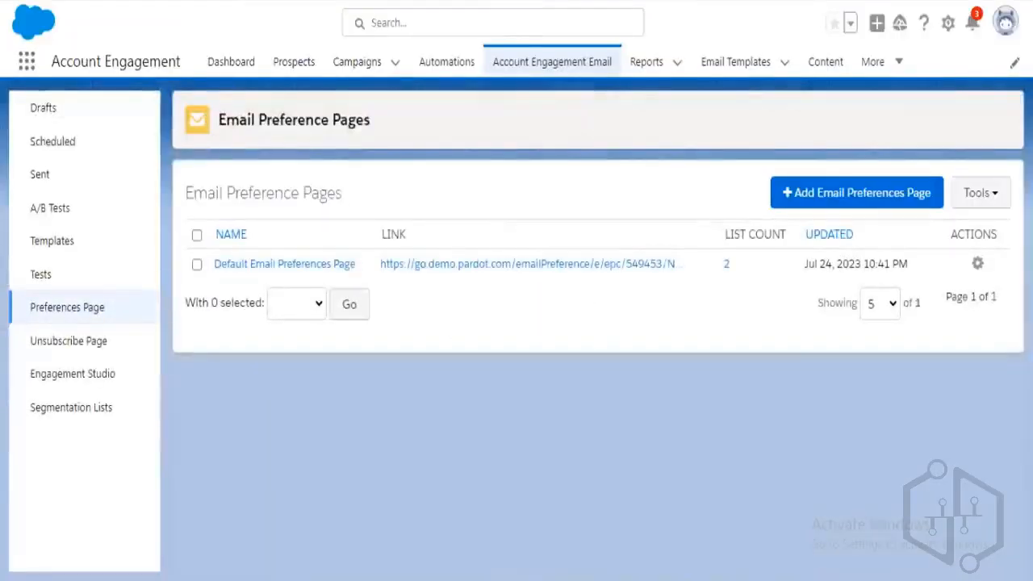
click(397, 0)
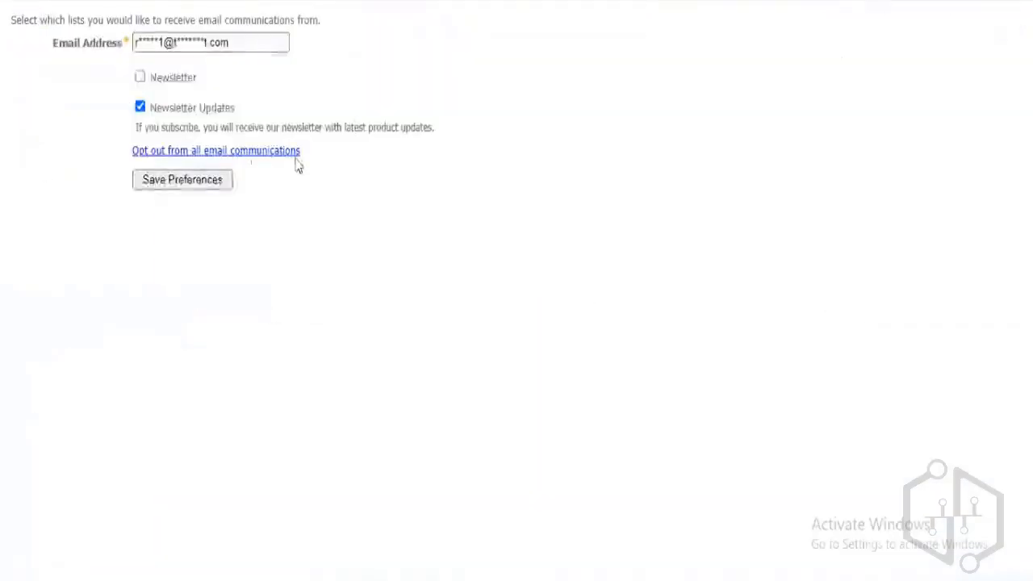
click(214, 189)
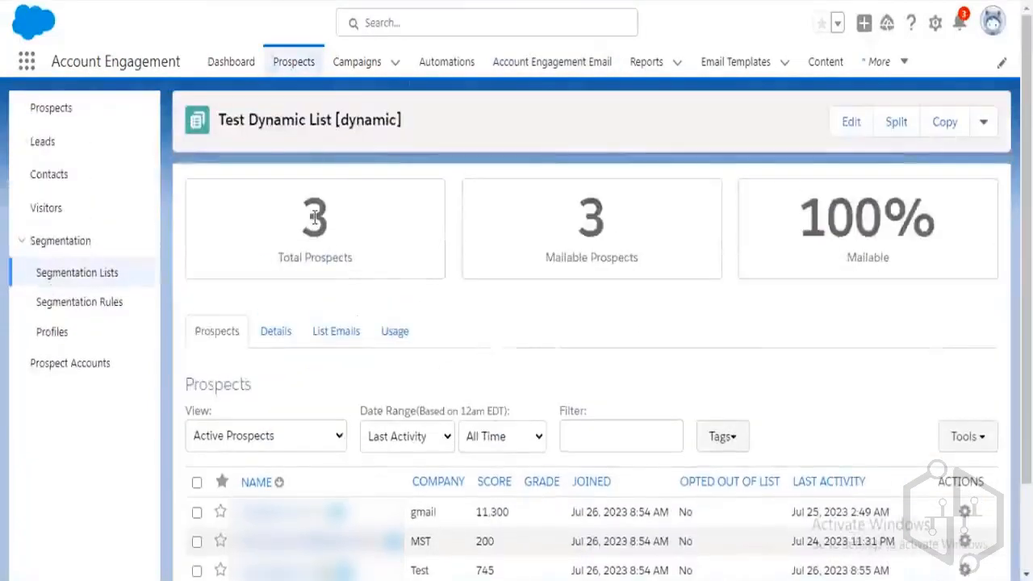
Return to Test CRM List, now showing 1 prospect, the MST lead.
drag(315, 216, 346, 224)
click(398, 227)
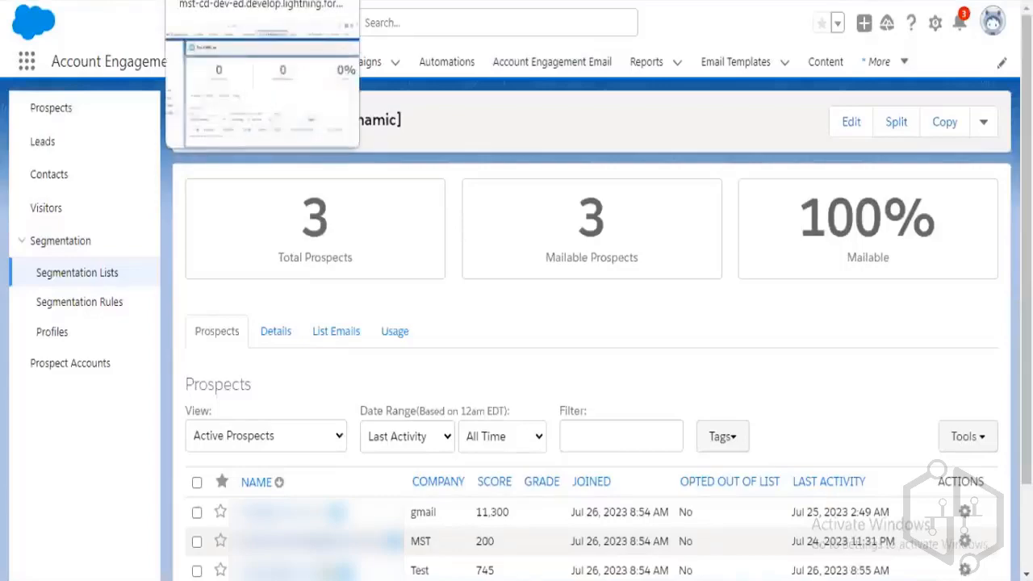
click(234, 1)
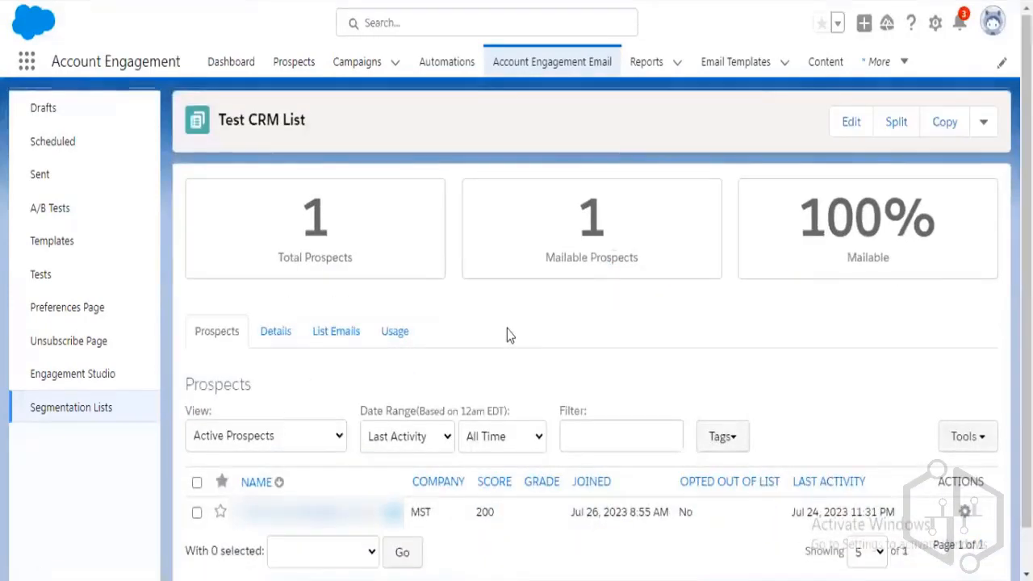
Scroll through the Test CRM List page to review its single prospect.
scroll(517, 490, down, 1)
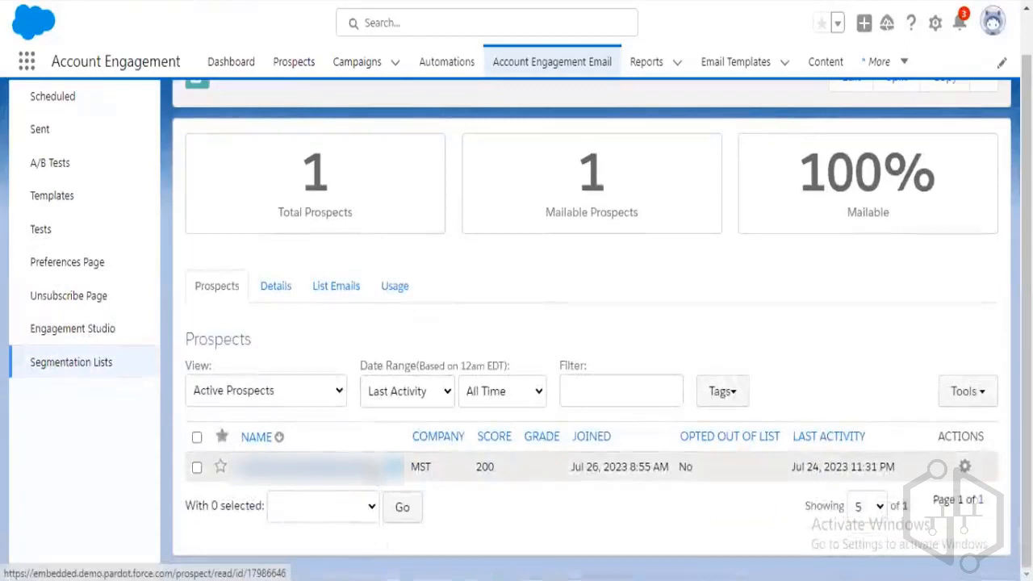
scroll(574, 400, up, 1)
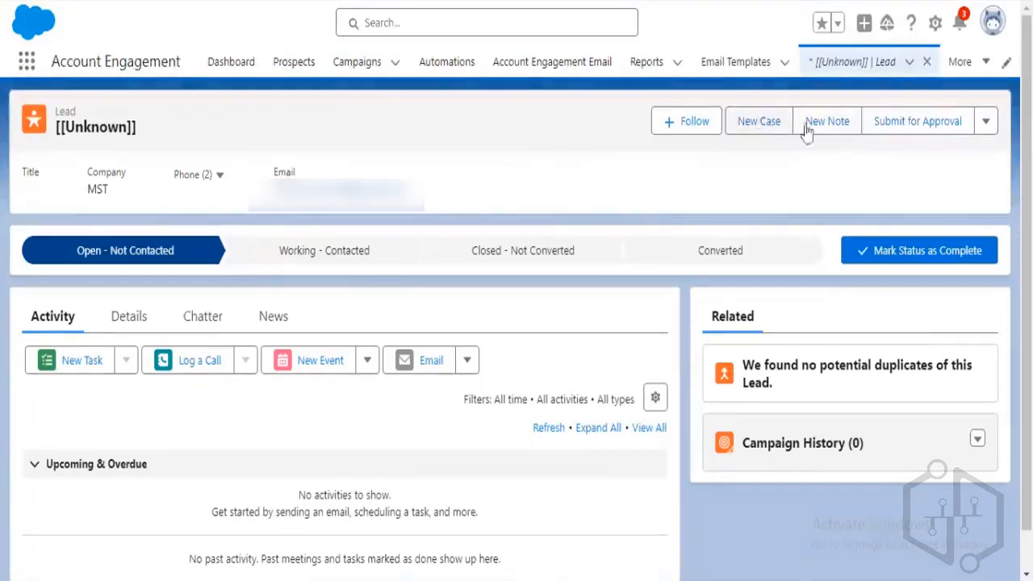
Begin adding the lead to another list, searching 'cr', then cancel without adding.
click(987, 122)
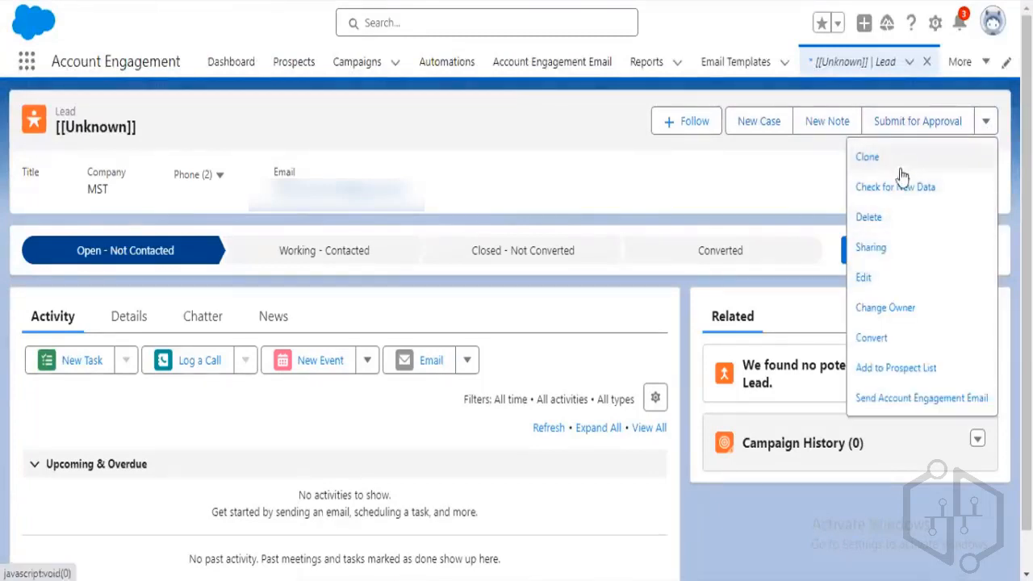
click(865, 368)
text(cr)
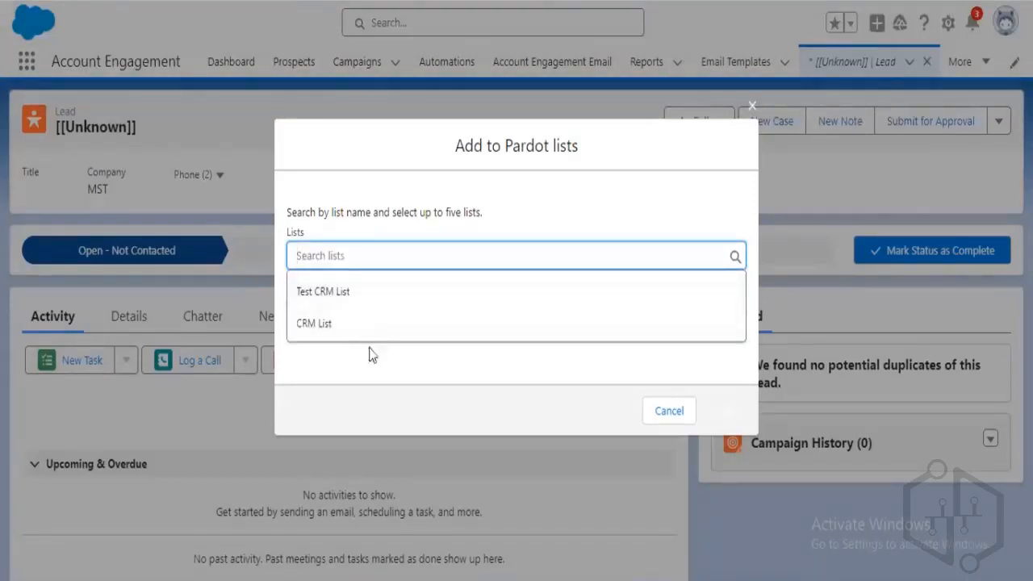
click(334, 353)
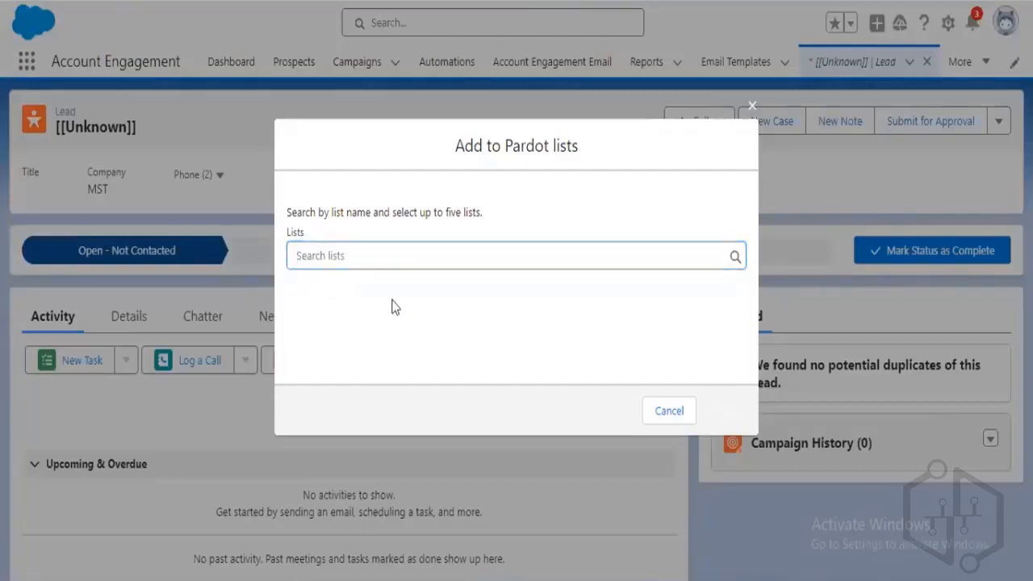
click(441, 263)
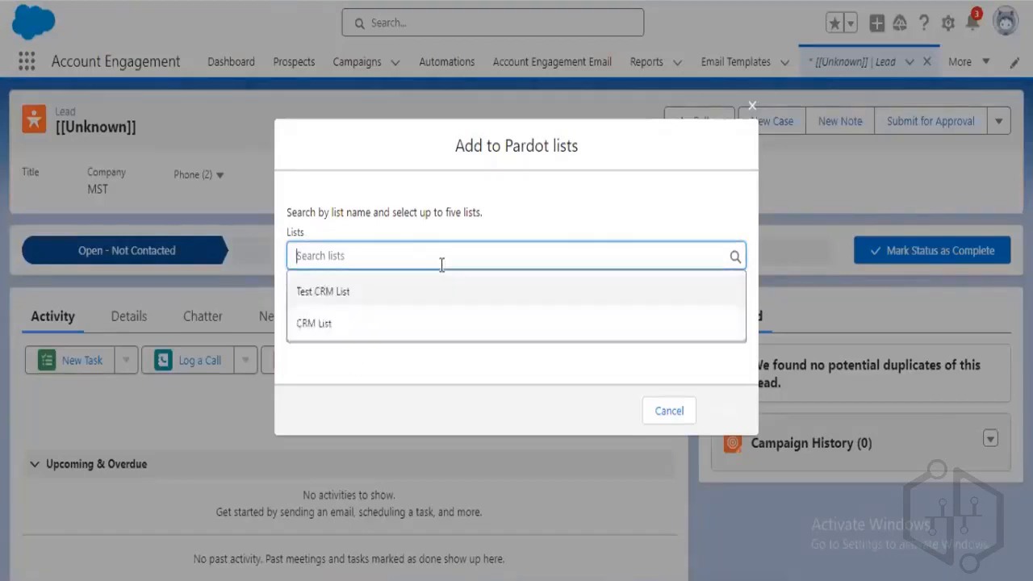
click(669, 410)
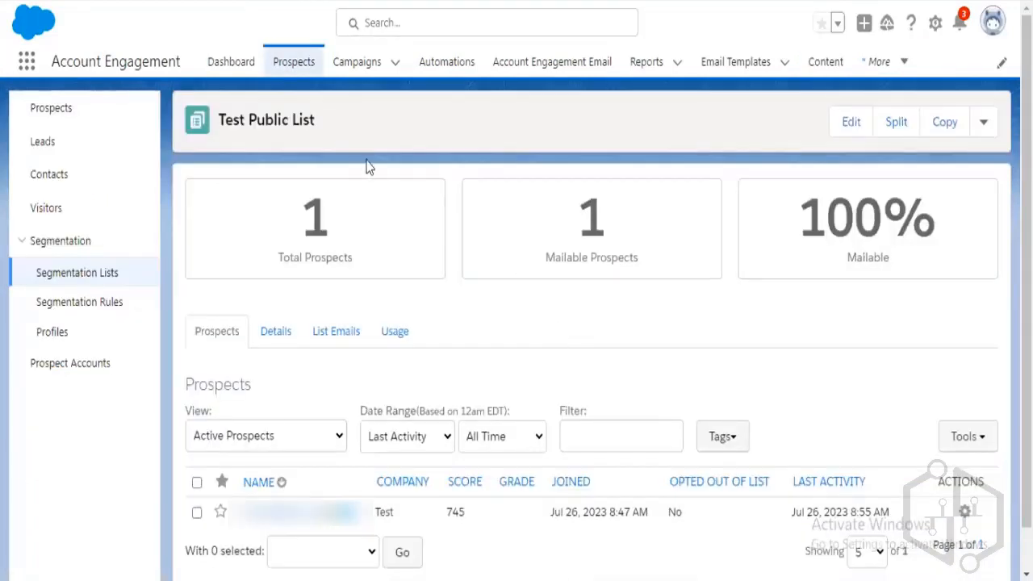
Go to Automations from the More menu to reach the Engagement Studio programs list.
click(889, 67)
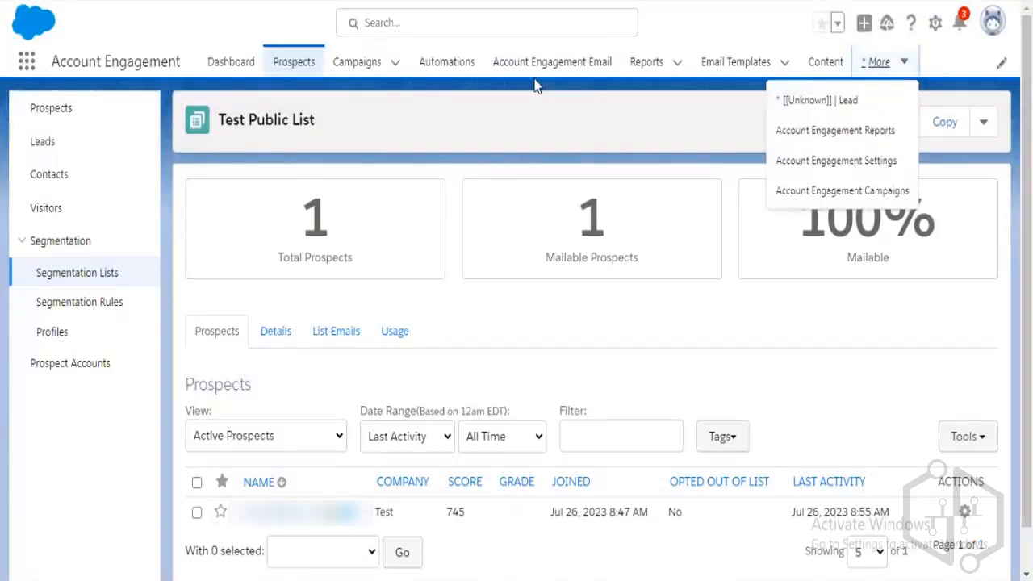
click(436, 69)
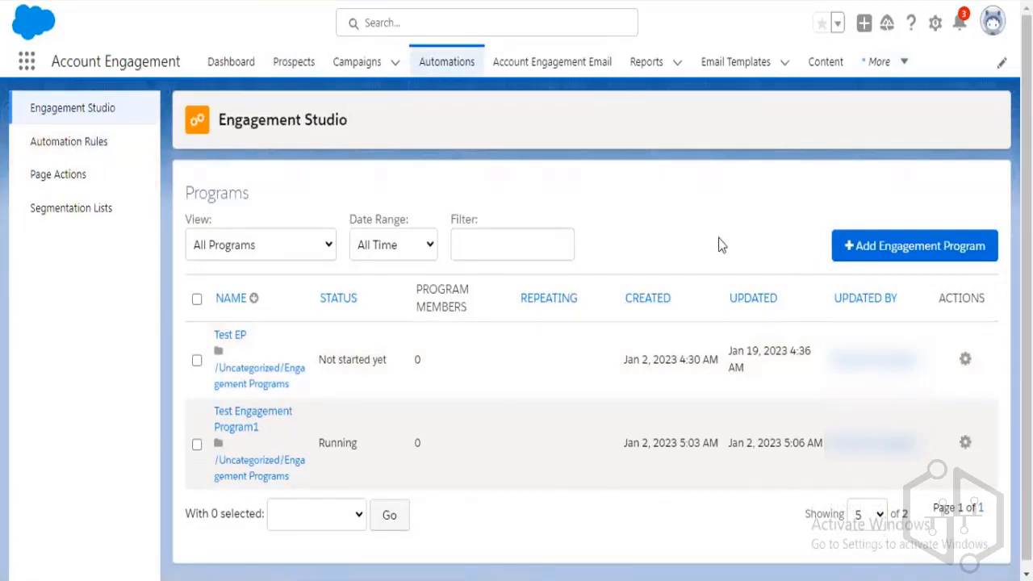
click(230, 335)
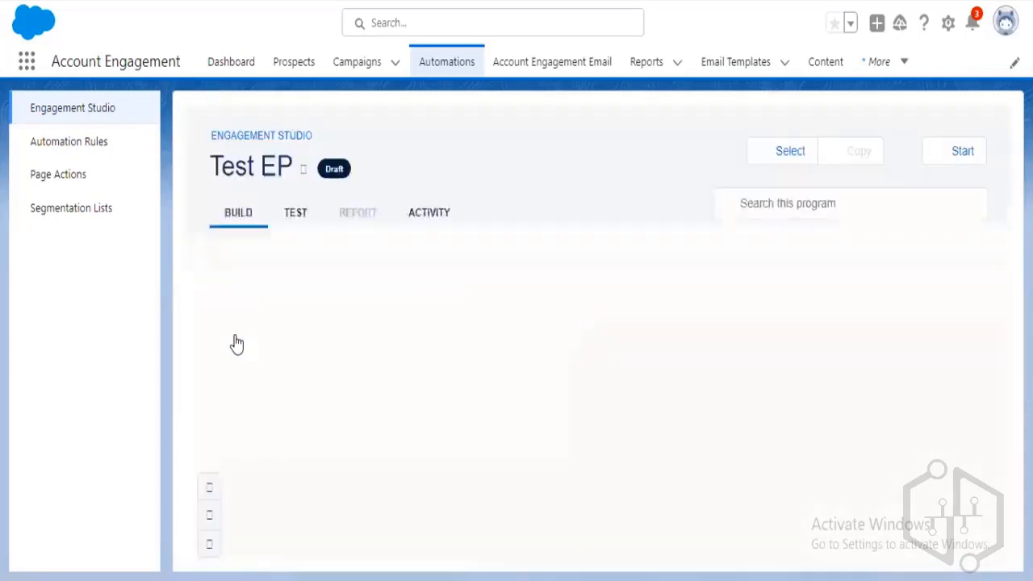
click(209, 515)
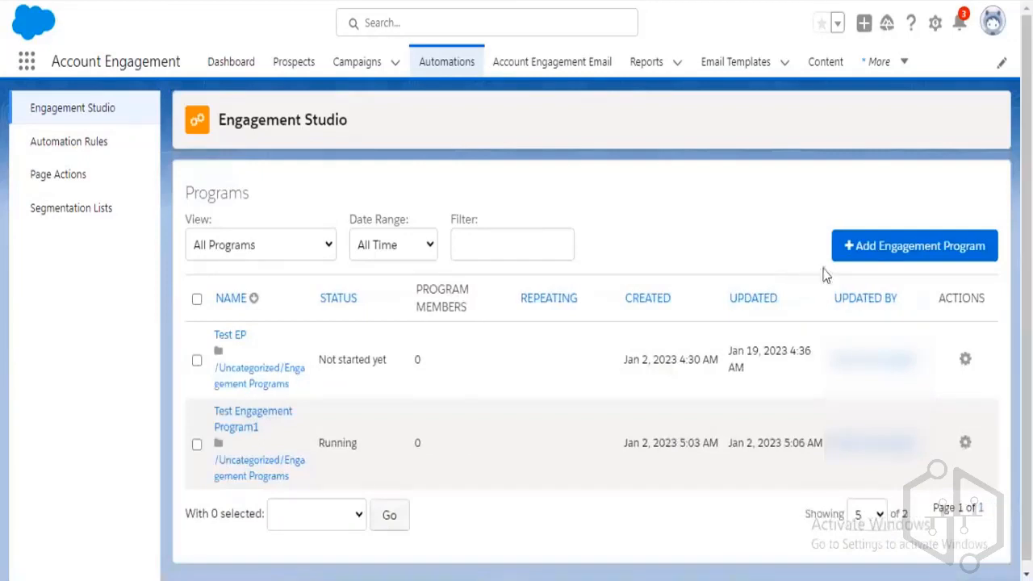
click(876, 260)
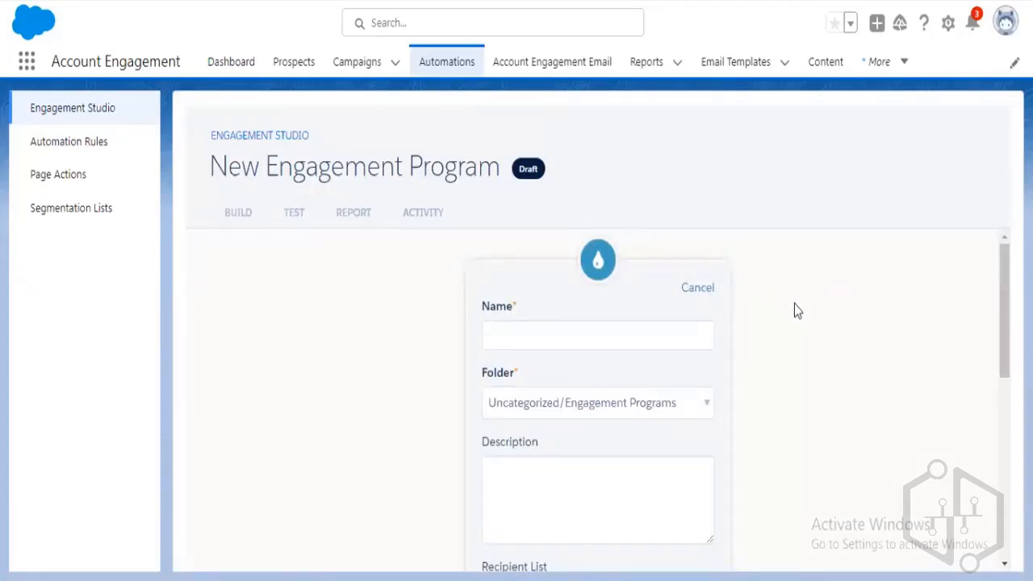
Name the new engagement program 'Test Engagement program' and check its Uncategorized/Engagement Programs folder.
click(607, 335)
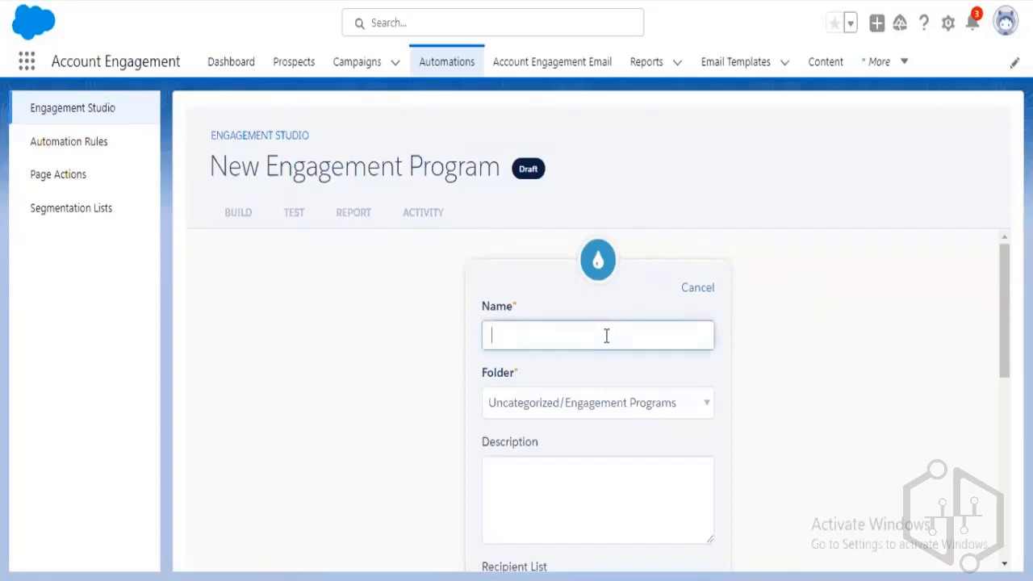
text(Test)
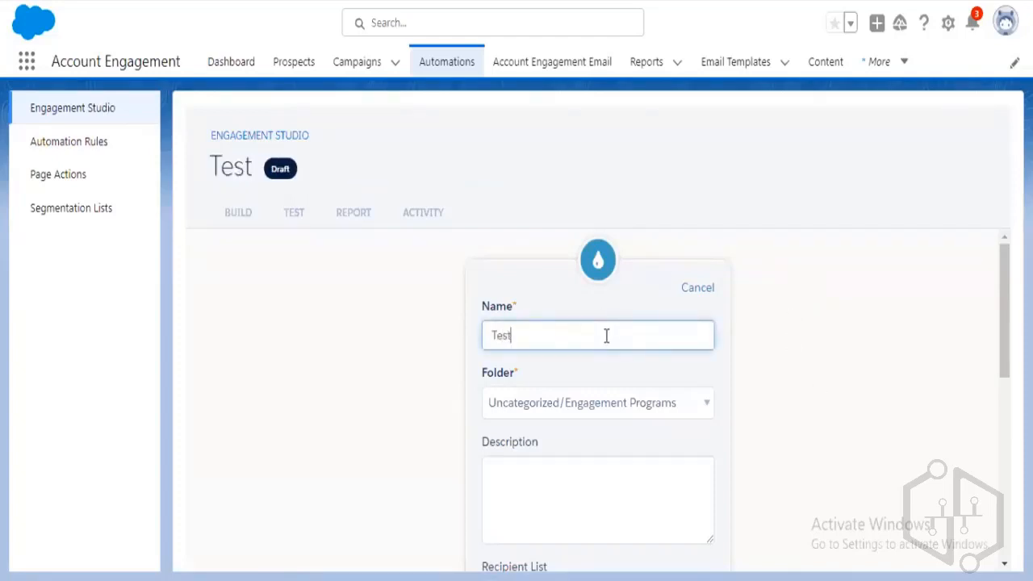
text( Enga)
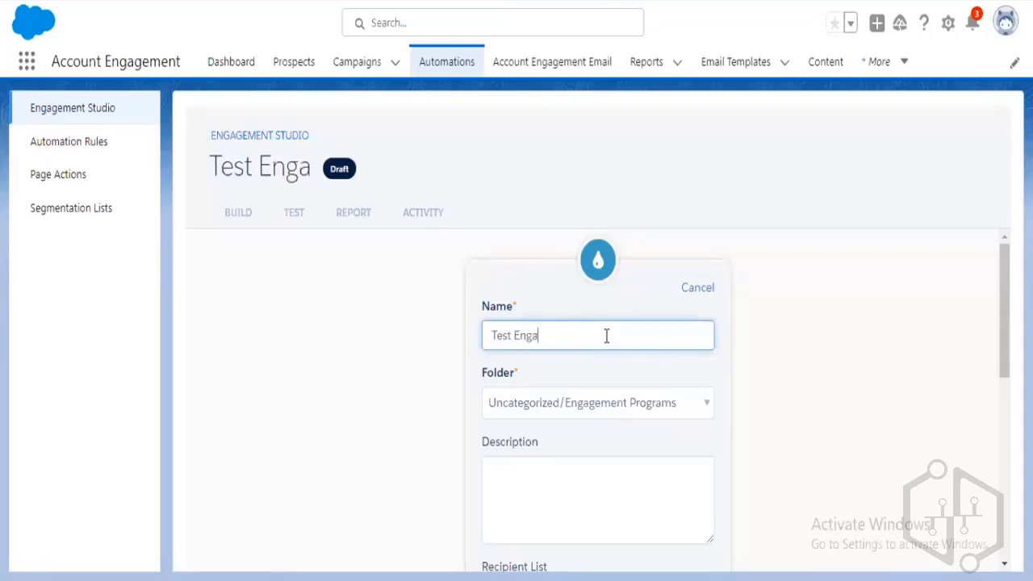
text(gement )
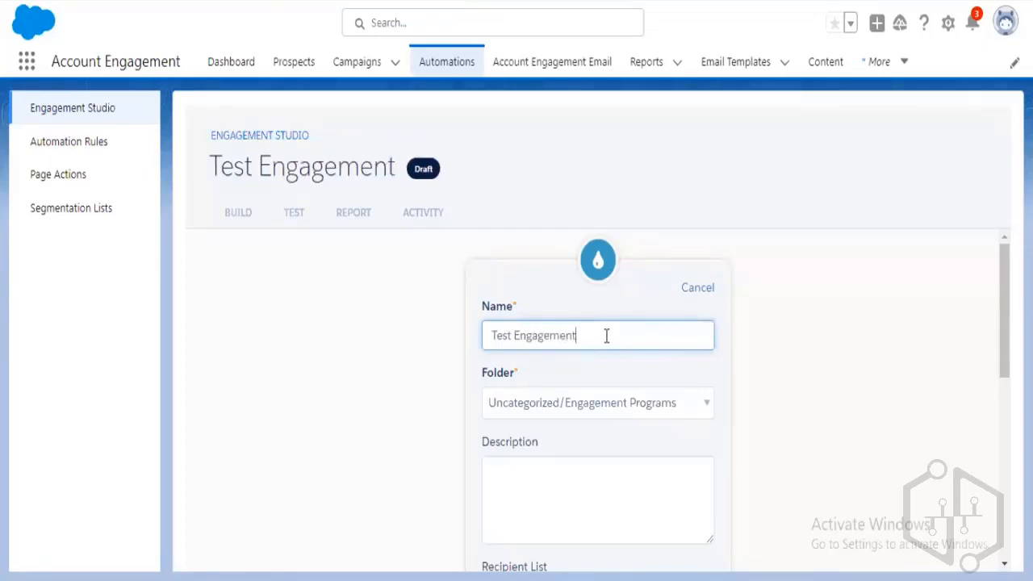
text(program)
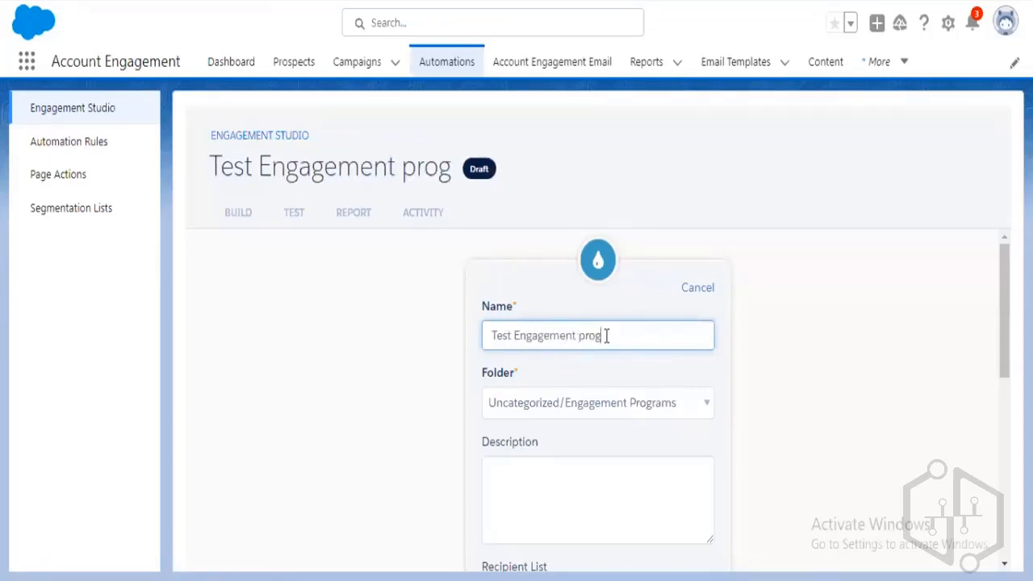
click(771, 410)
scroll(771, 406, down, 3)
scroll(756, 410, up, 3)
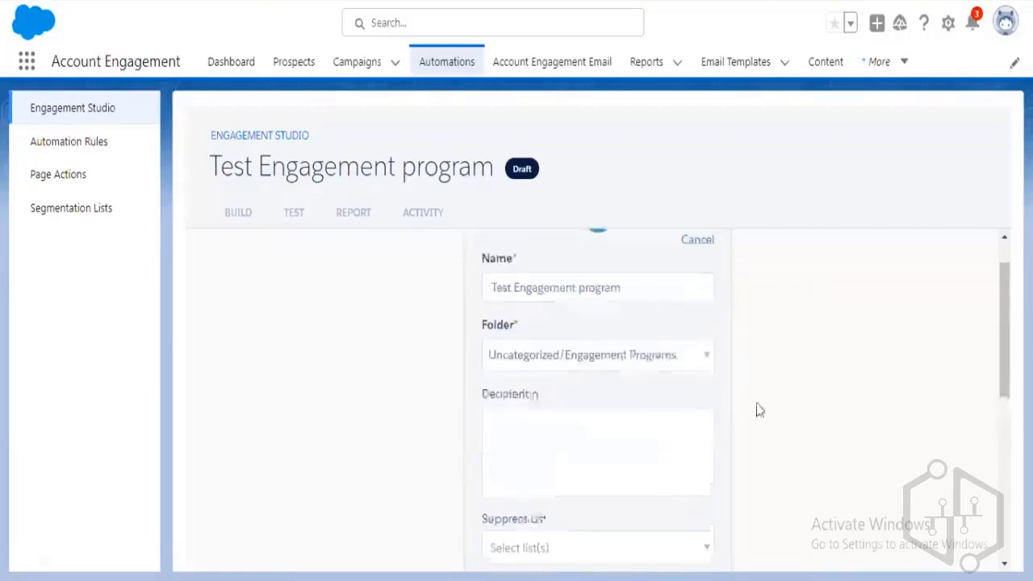
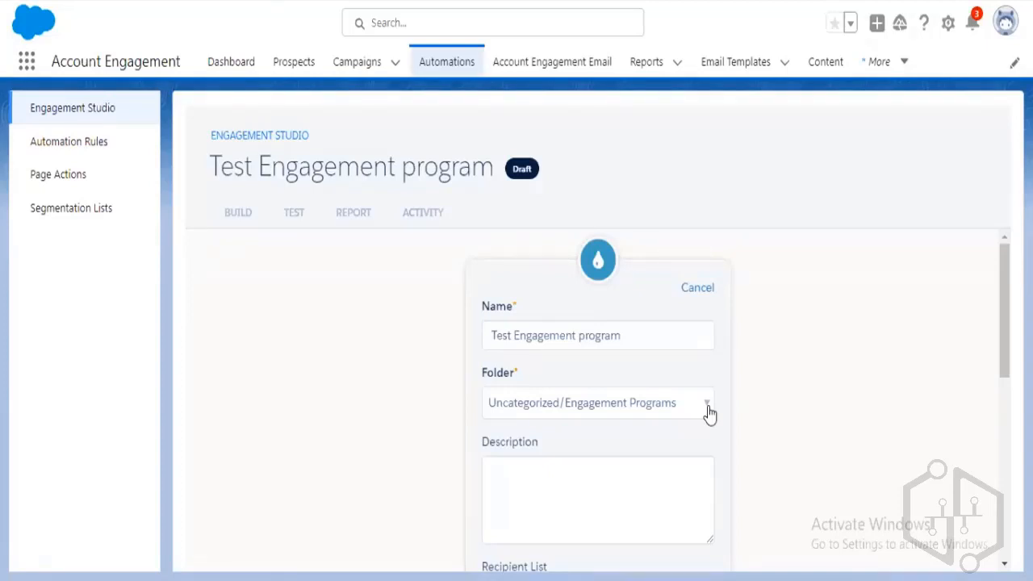
Set the Start step's recipient list to Test Dynamic List, allow repeat entry, and save.
scroll(718, 422, down, 3)
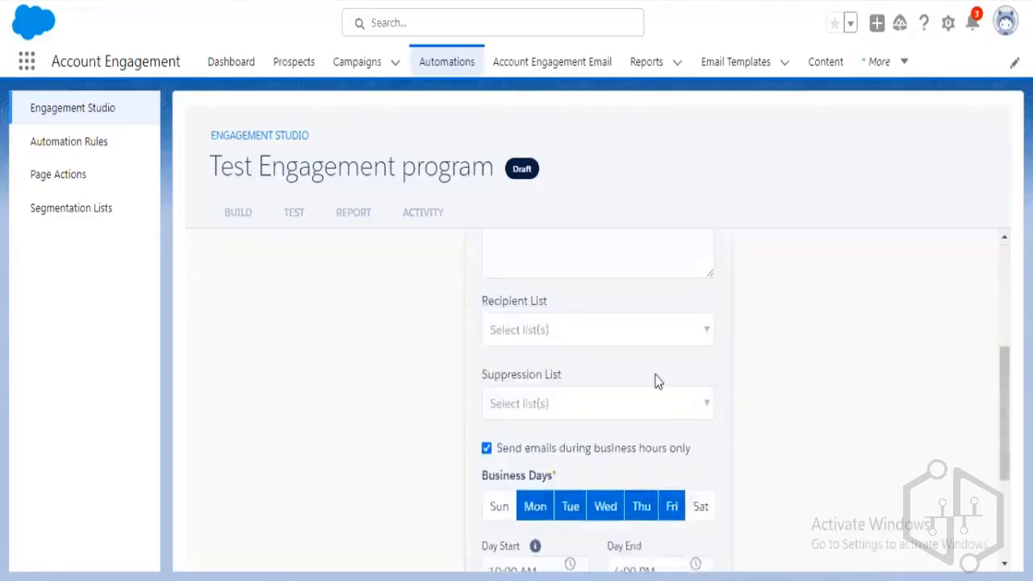
click(706, 335)
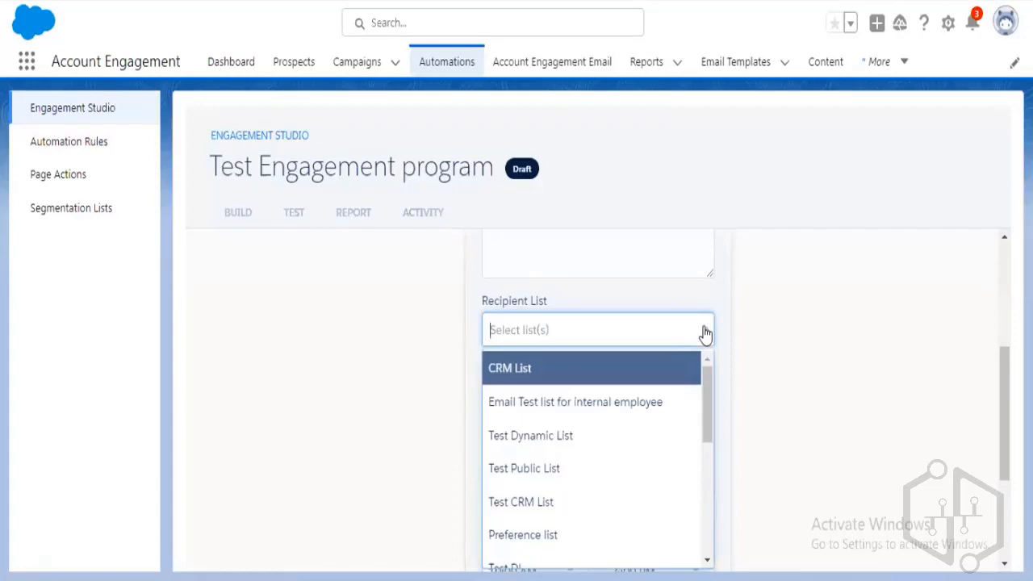
scroll(645, 424, down, 1)
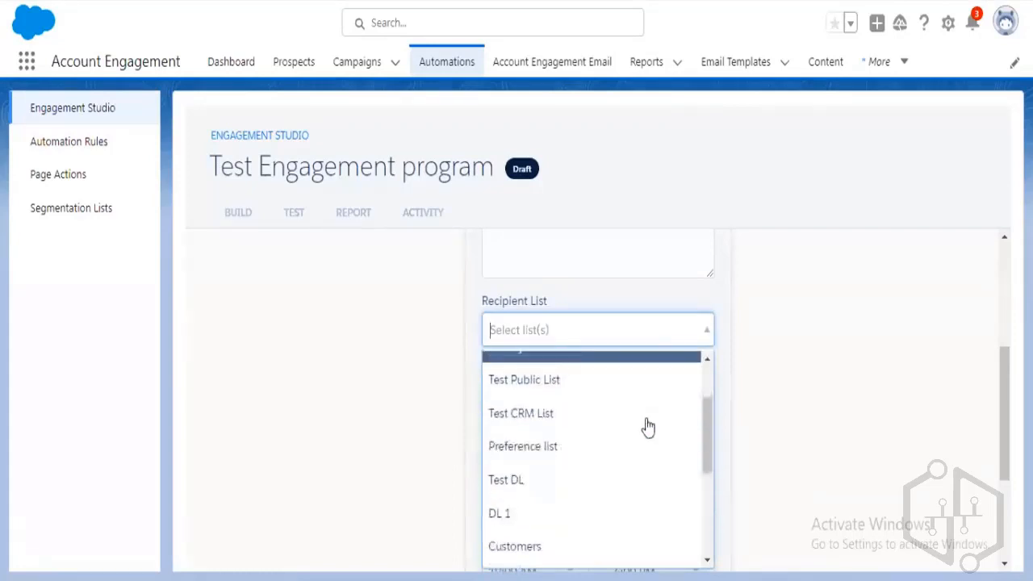
scroll(649, 427, up, 1)
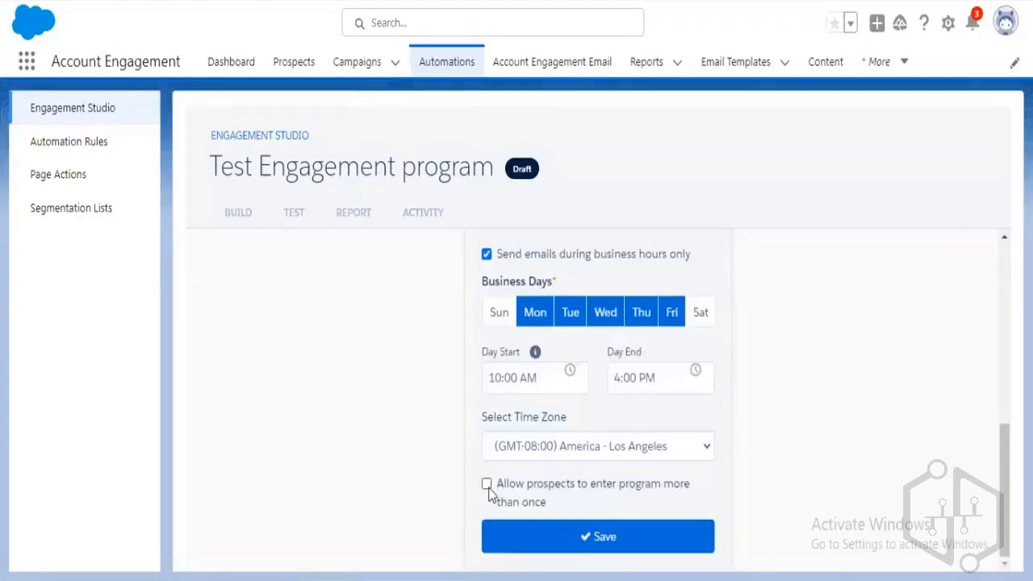
click(487, 486)
scroll(768, 490, down, 2)
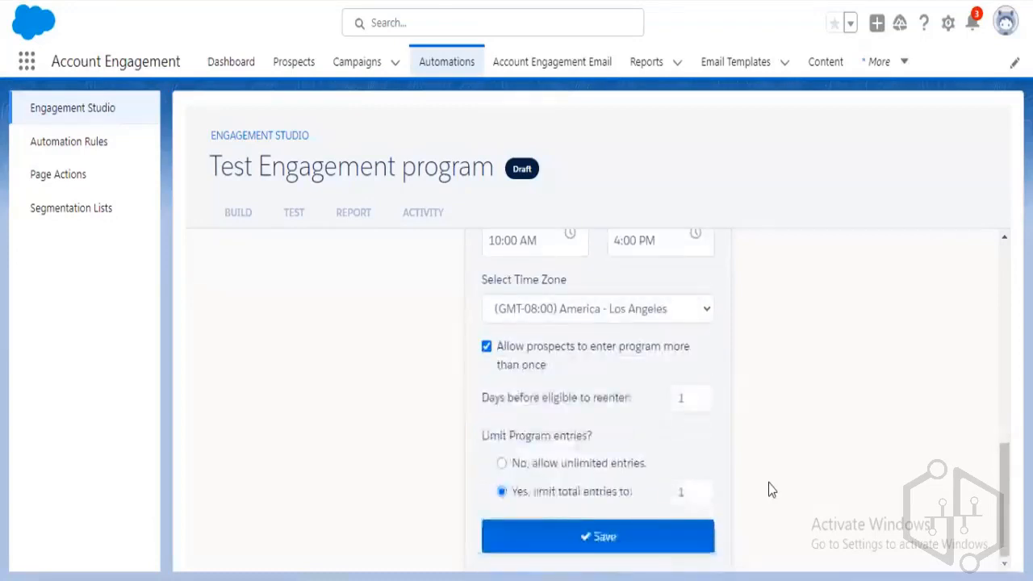
click(696, 494)
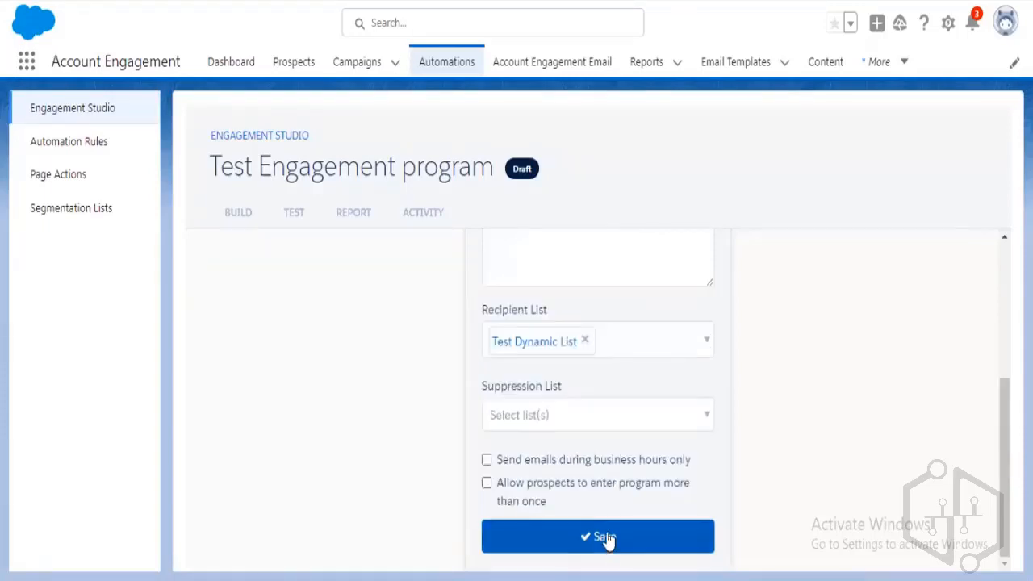
click(611, 543)
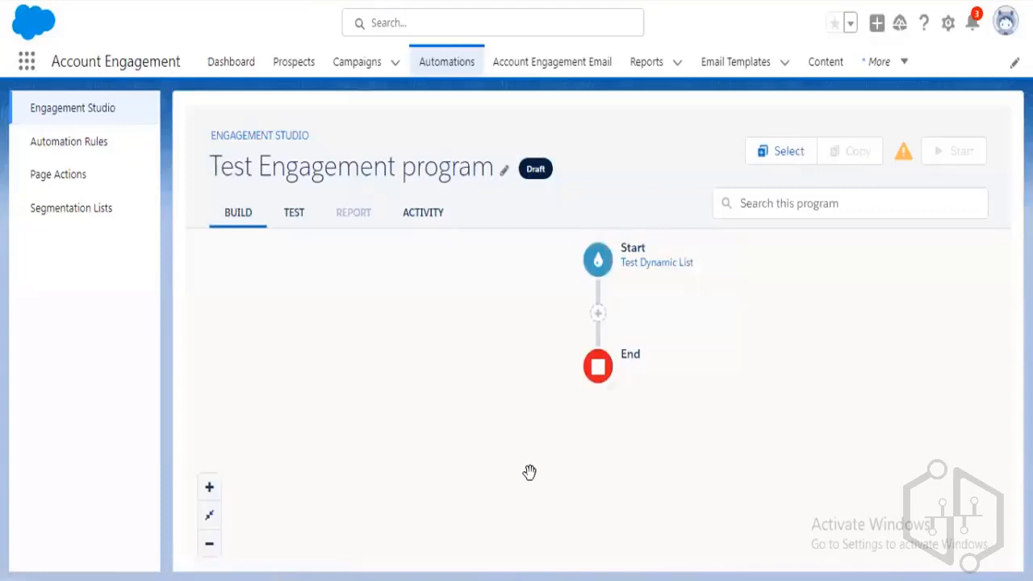
Open the Start step settings, then return to the Engagement Studio program list.
click(598, 260)
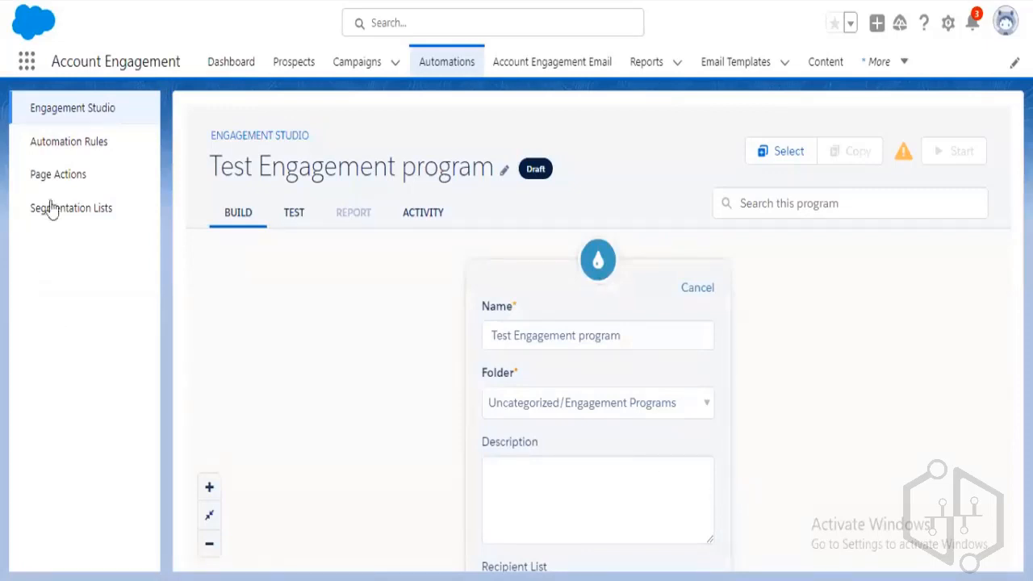
click(65, 112)
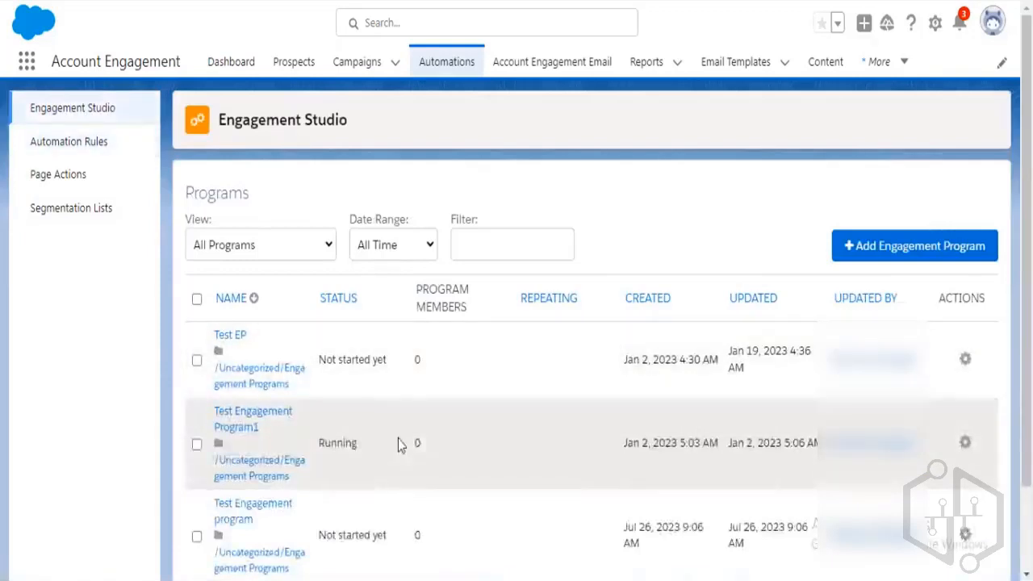
Open Test Engagement Program1 and enlarge its flow diagram.
scroll(398, 442, down, 1)
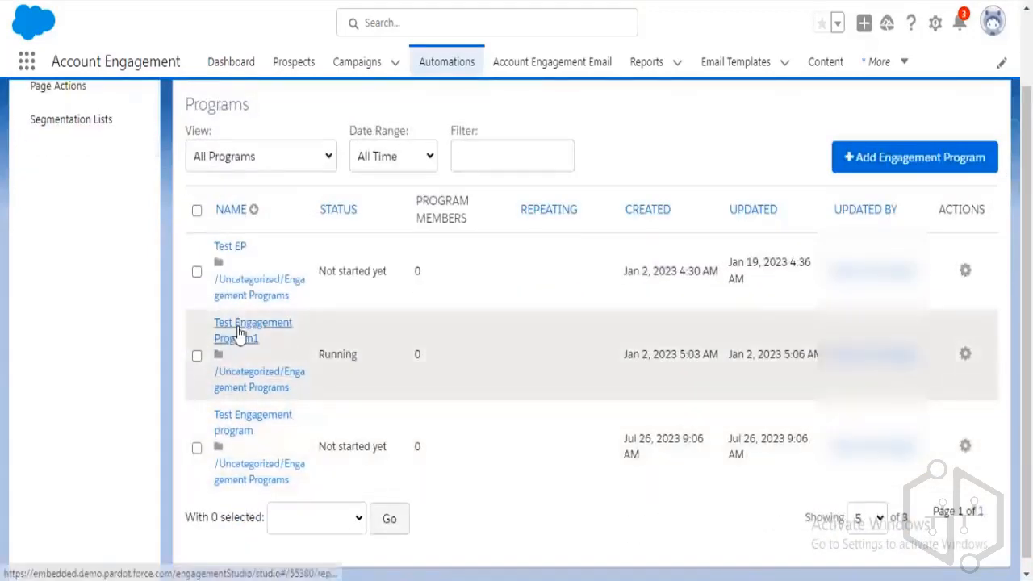
click(240, 335)
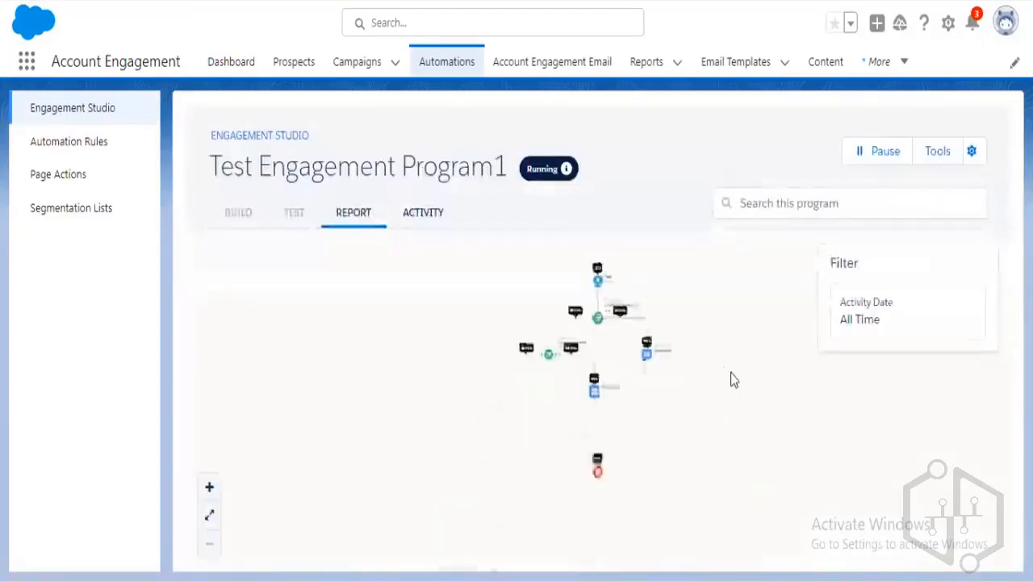
click(209, 516)
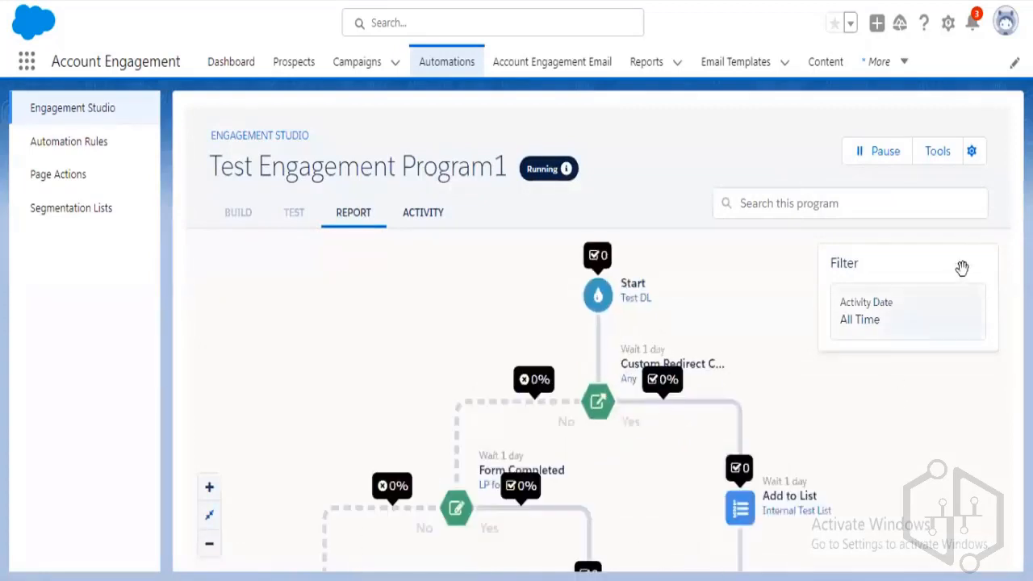
Pause the running program, confirming the prompt, and switch to editing its flow.
click(886, 158)
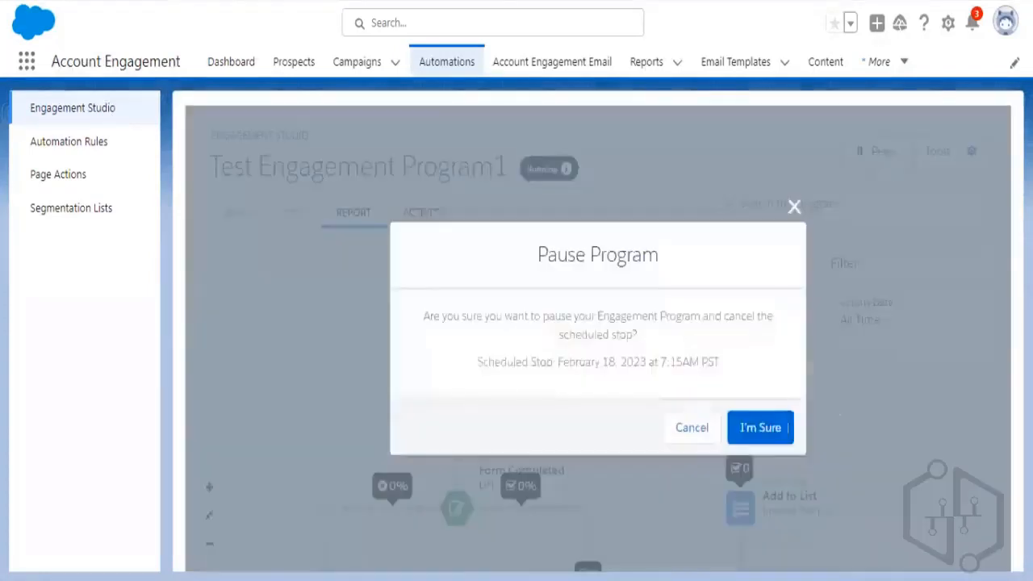
click(783, 428)
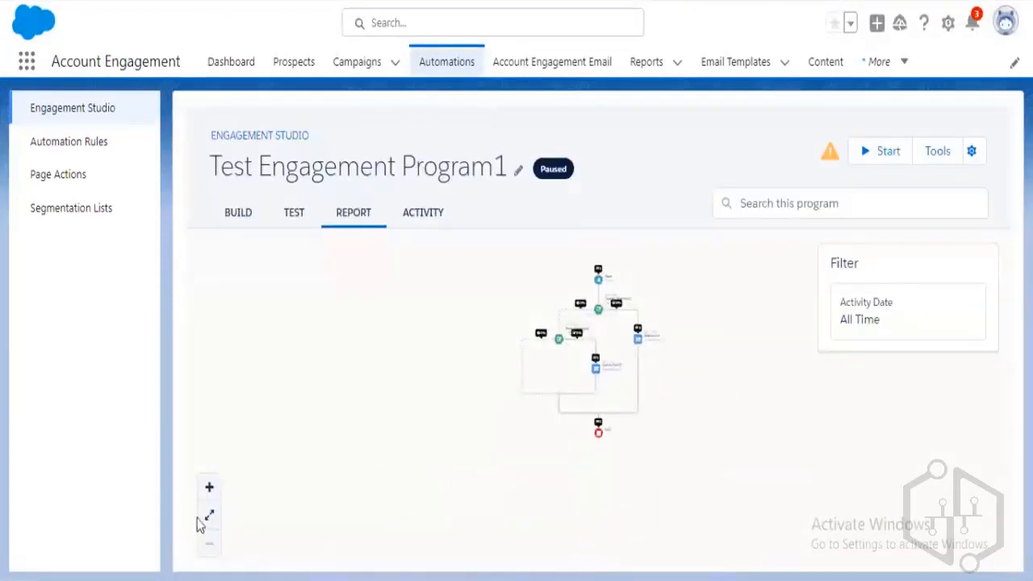
click(209, 515)
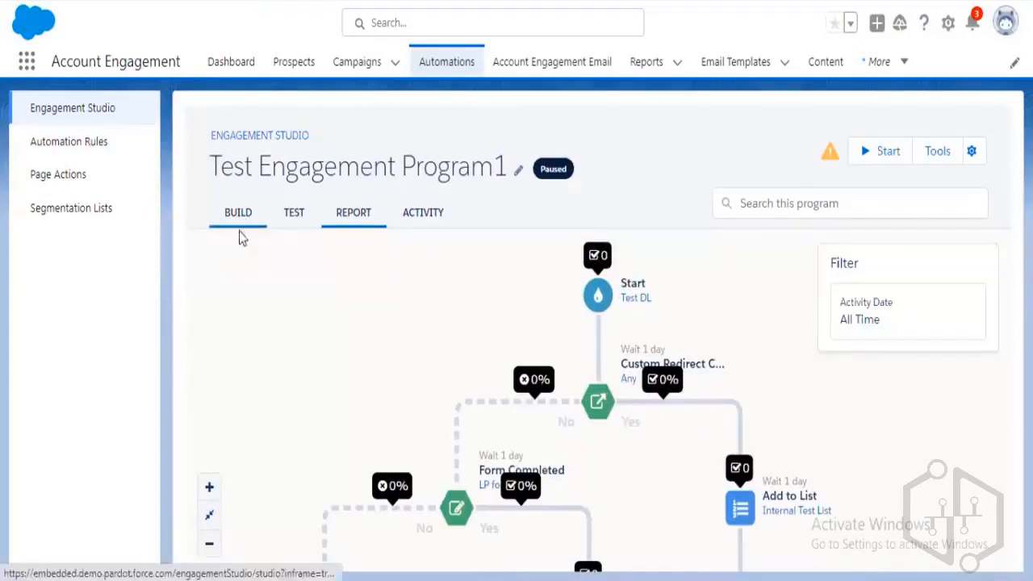
click(239, 231)
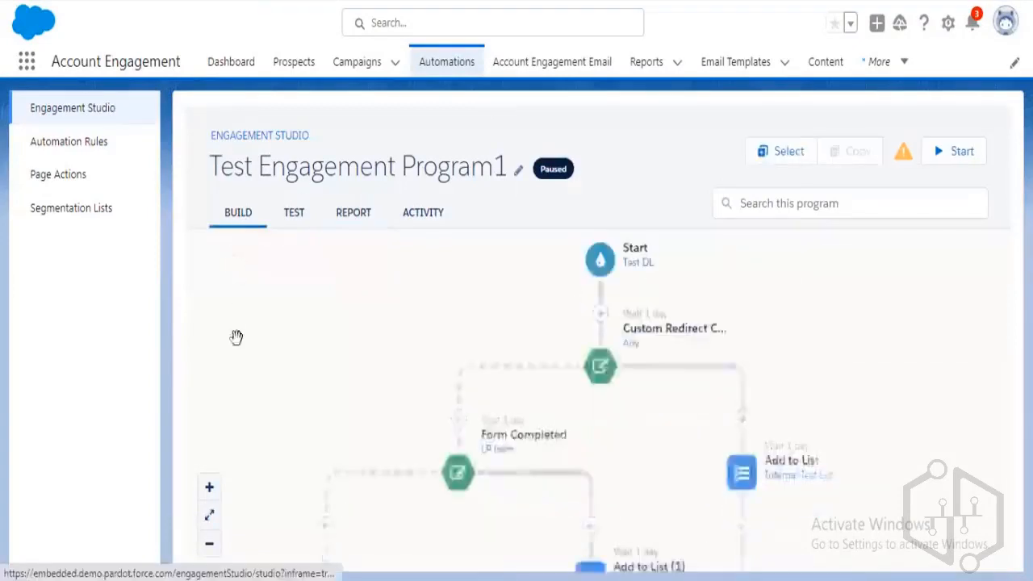
Turn on 'Allow prospects to enter program more than once' in Test Engagement Program1's Start step.
click(212, 517)
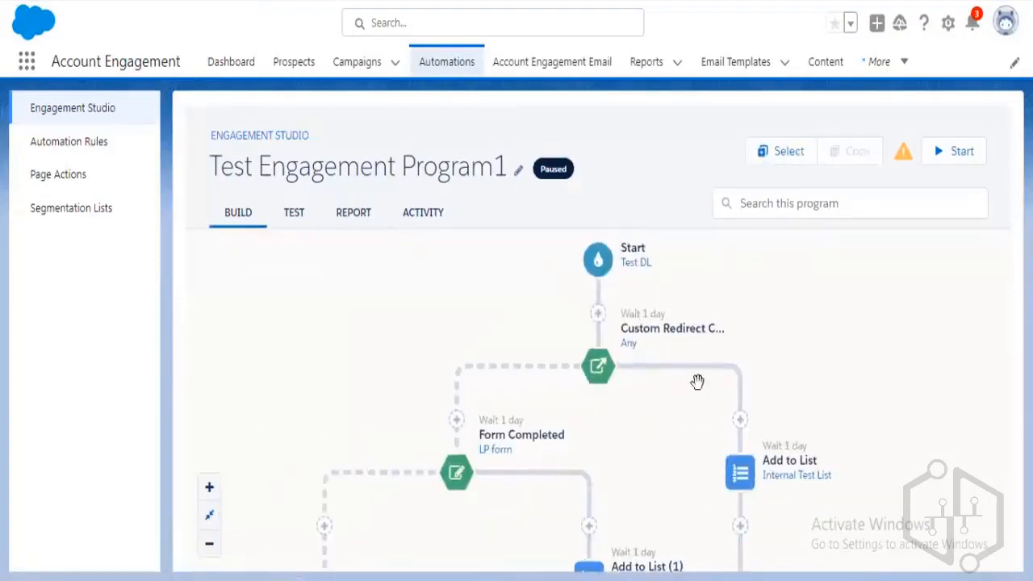
click(596, 315)
scroll(751, 472, down, 2)
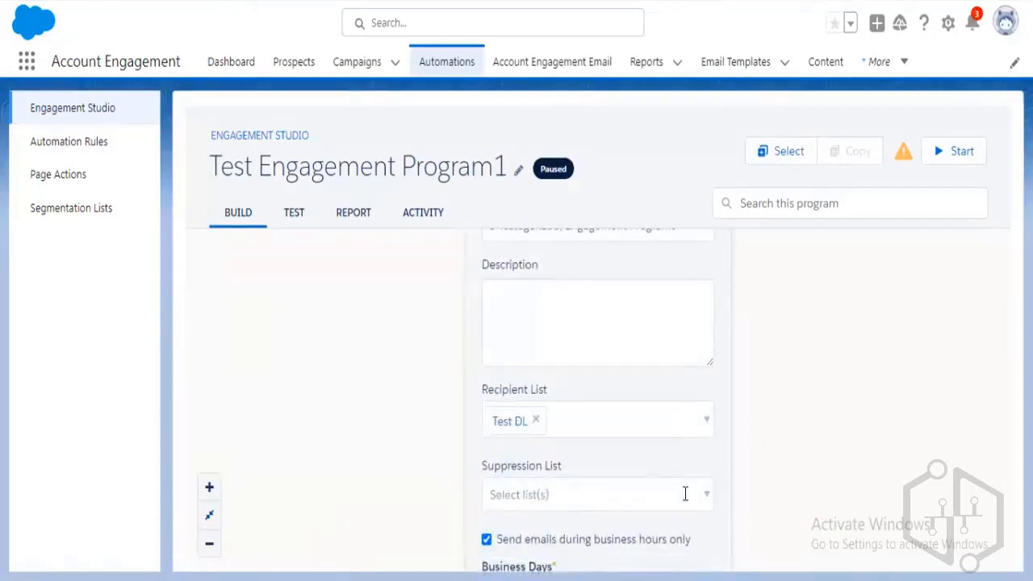
key(ctrl+minus)
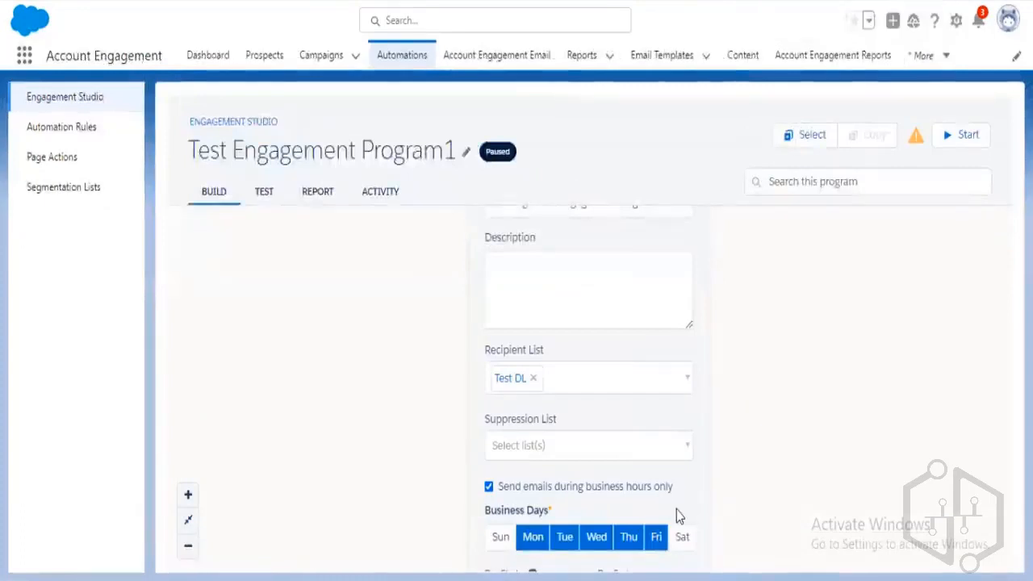
key(ctrl+minus)
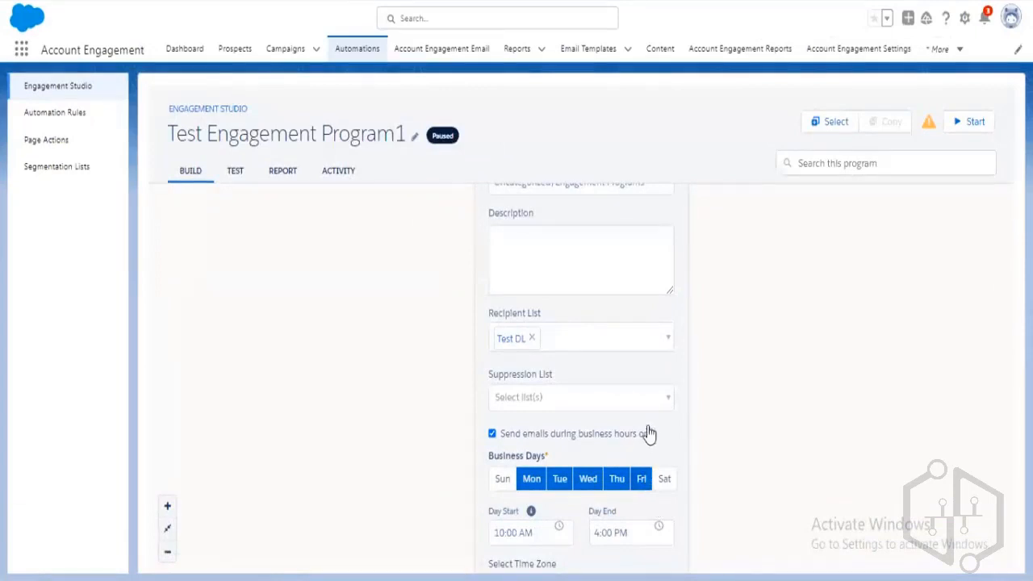
key(ctrl+minus)
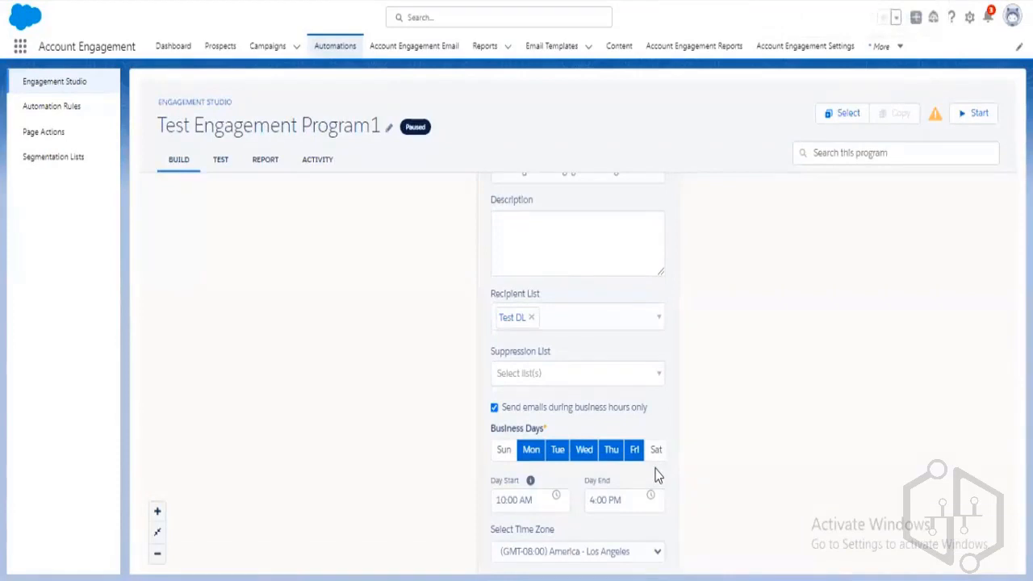
key(ctrl+minus)
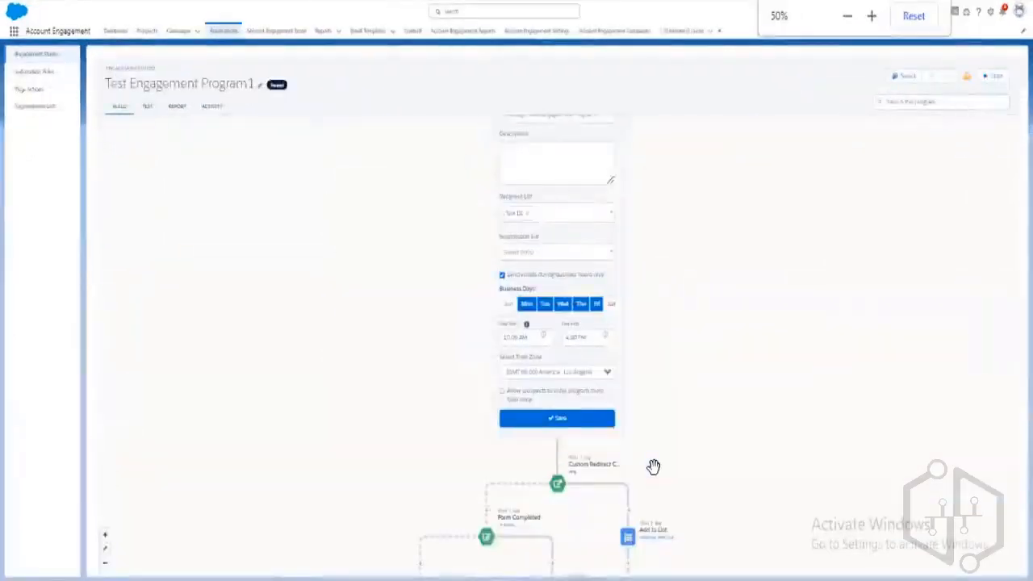
scroll(708, 437, up, 1)
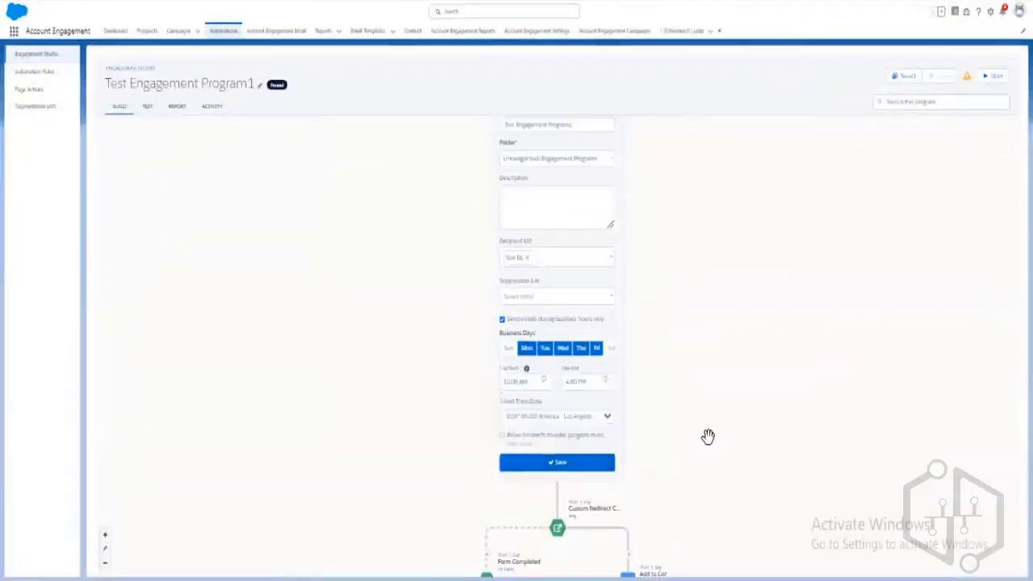
click(522, 441)
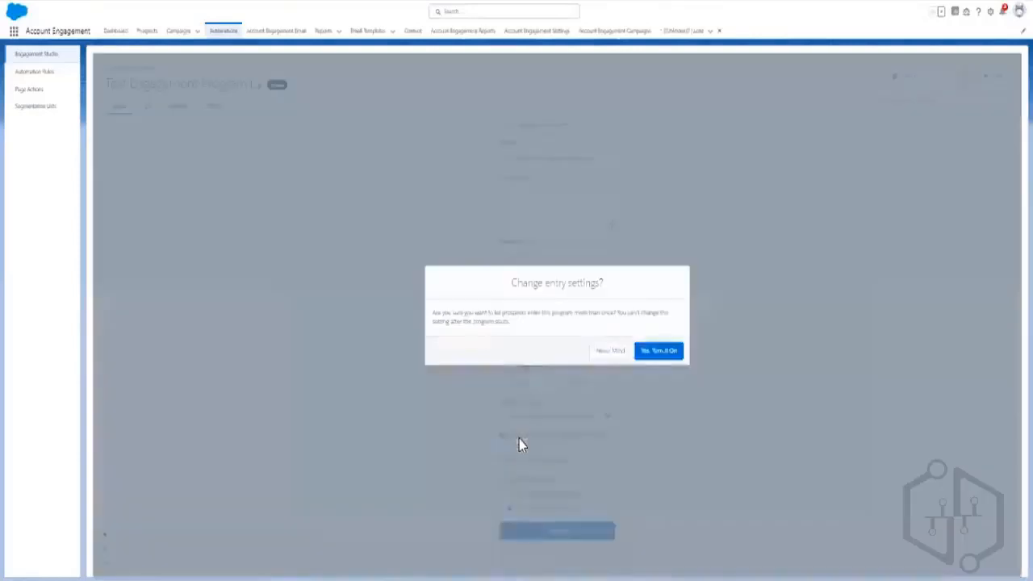
click(658, 352)
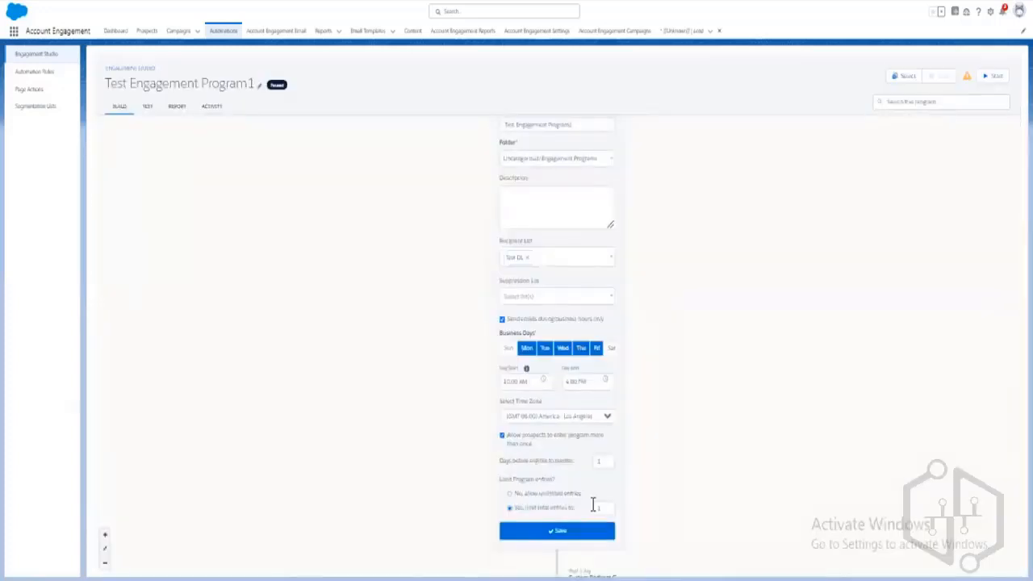
scroll(755, 445, up, 1)
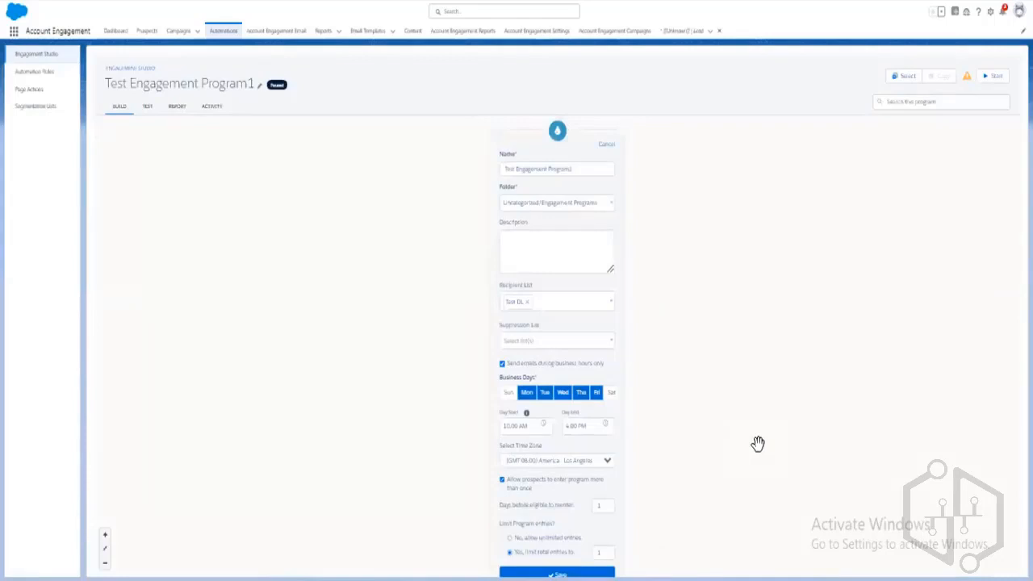
key(ctrl+0)
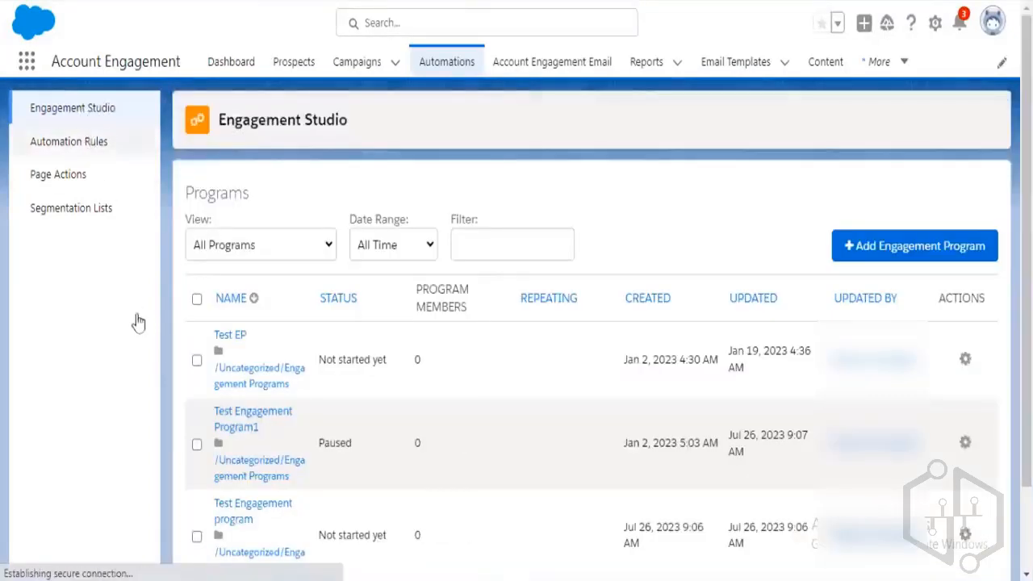
Open Test Engagement program and start an Action step between Start and End, then cancel it.
click(102, 145)
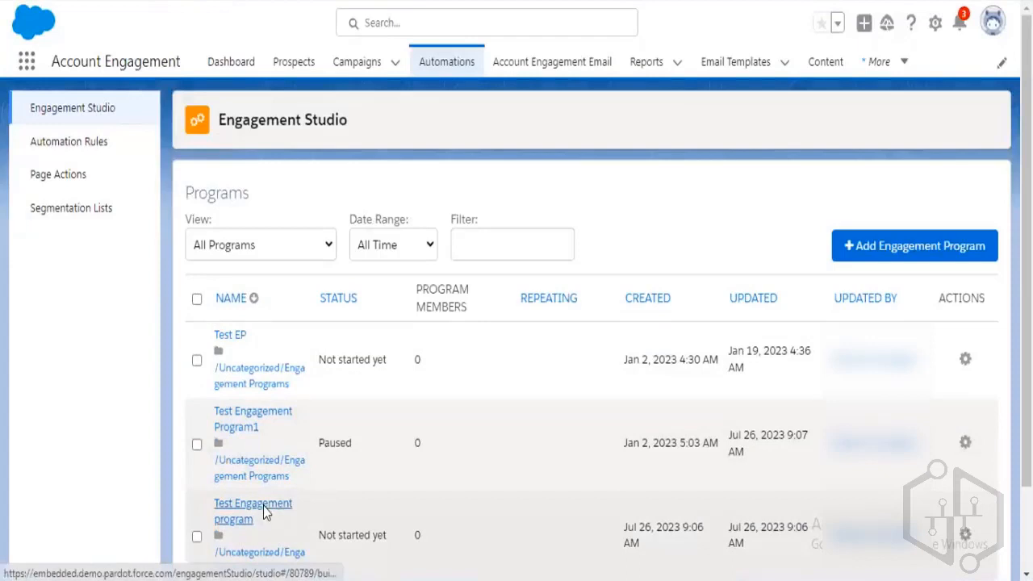
click(265, 512)
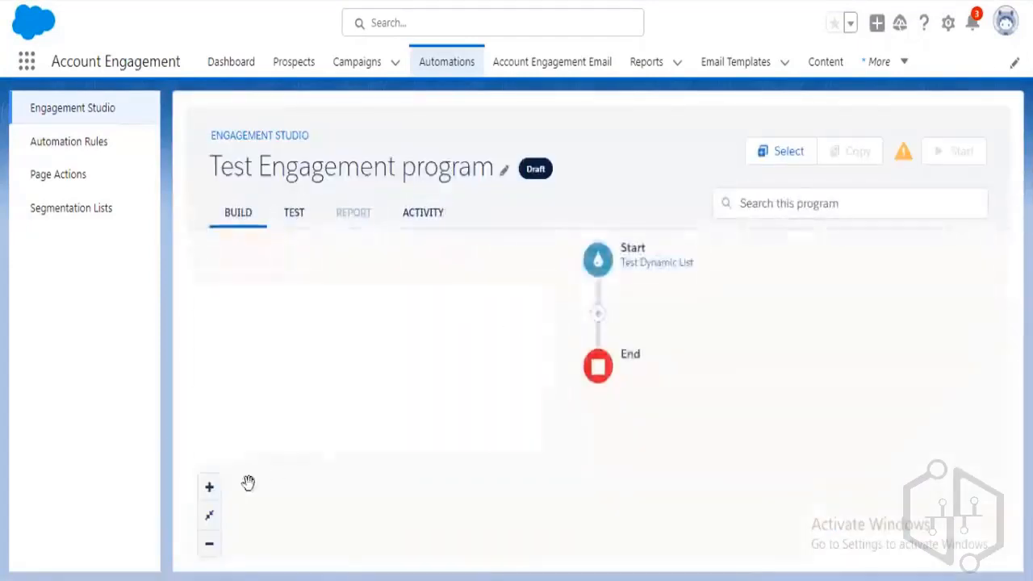
click(599, 318)
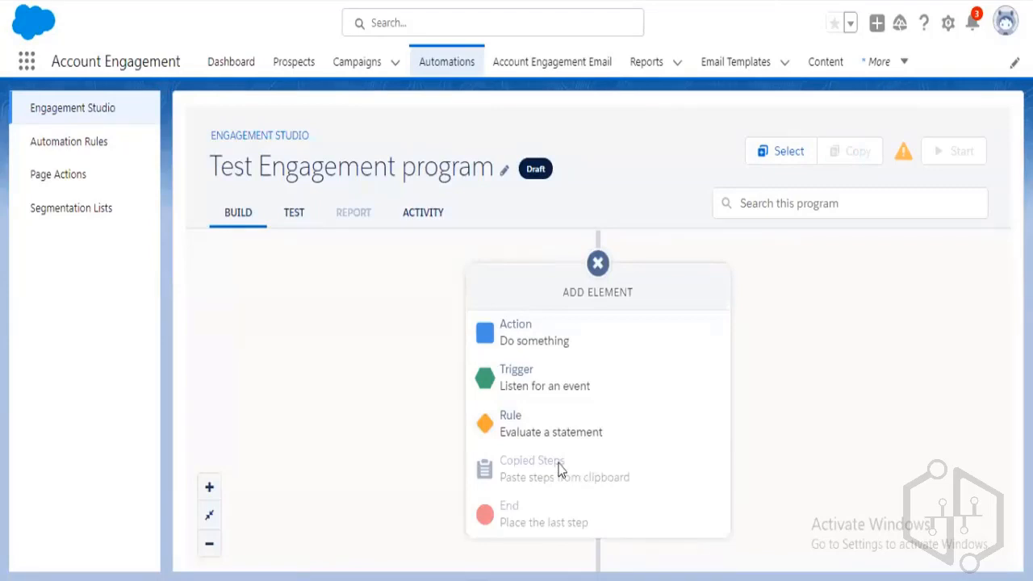
click(557, 348)
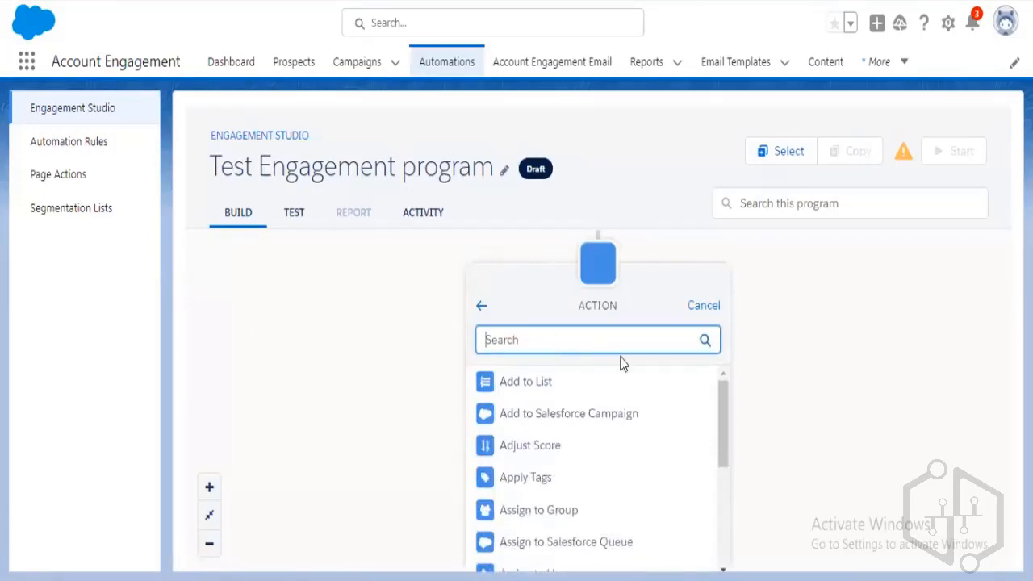
click(704, 313)
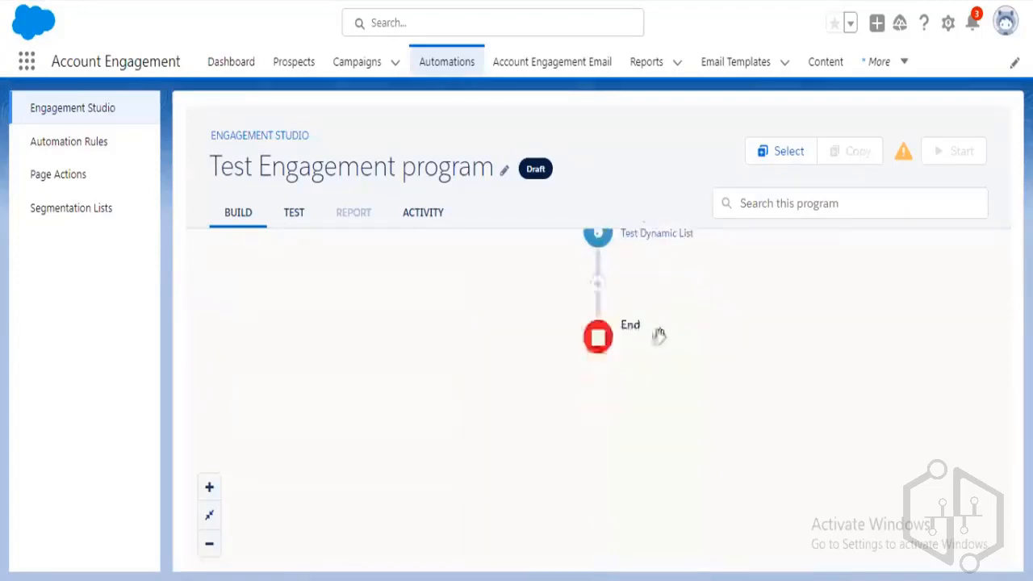
Try an Email Link Click trigger between Start and End, then cancel it.
click(598, 293)
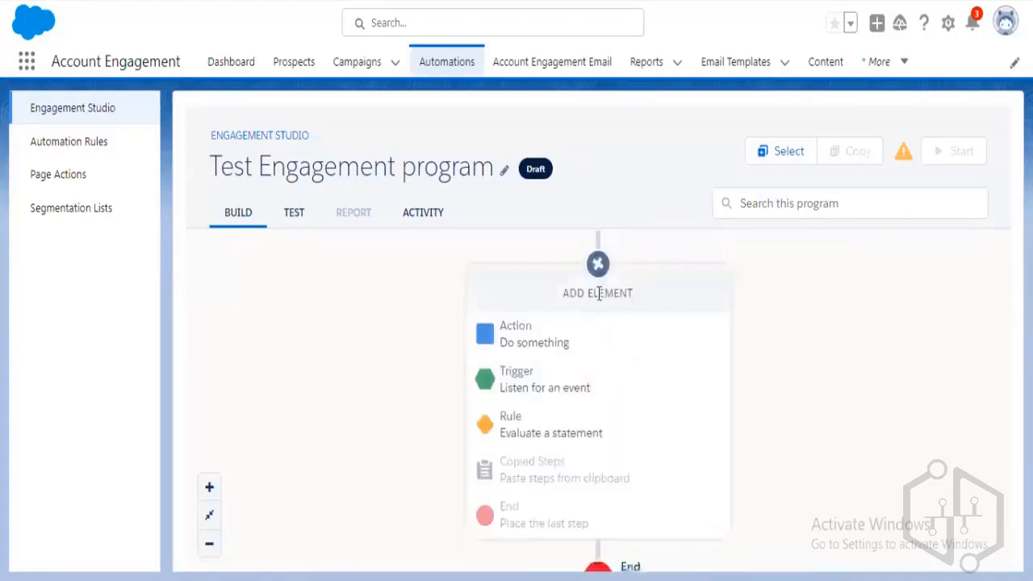
click(582, 386)
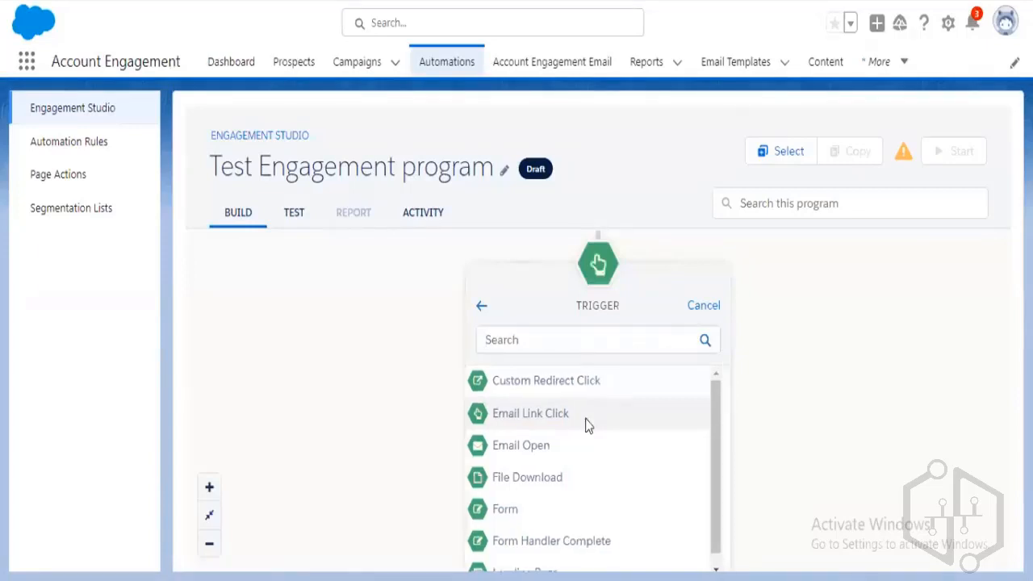
click(587, 426)
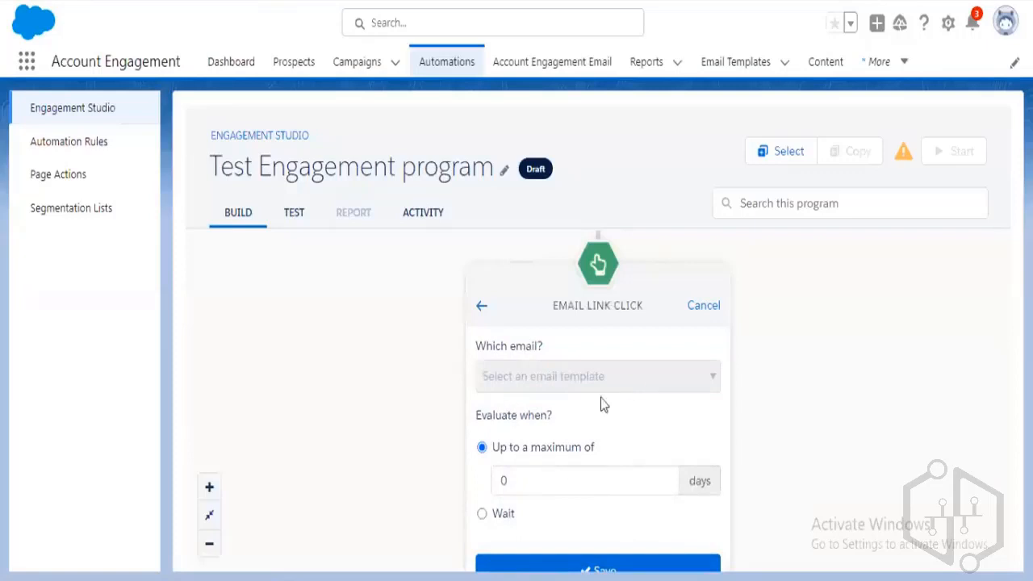
click(704, 308)
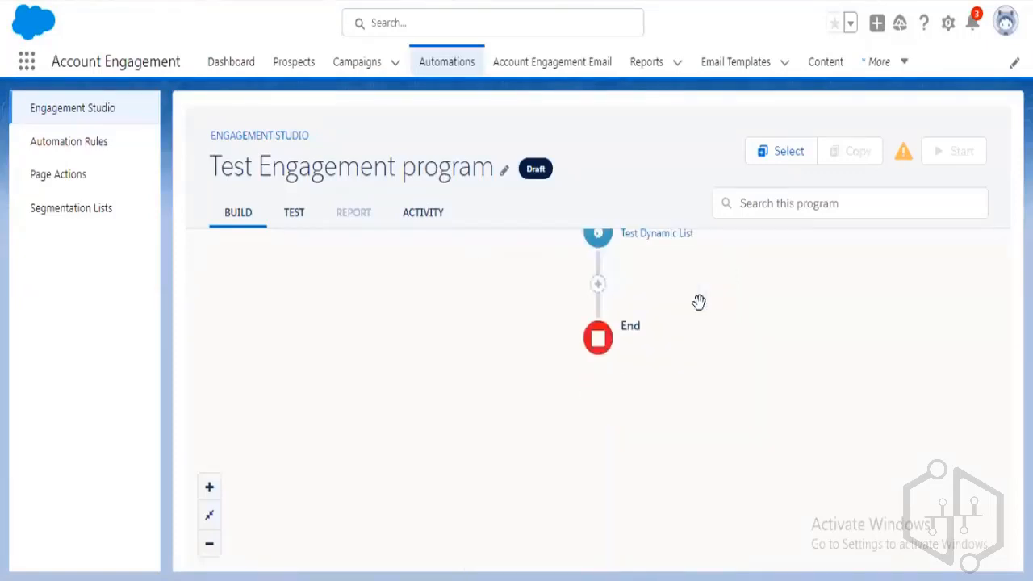
Add a Form trigger step between Start and End.
click(592, 355)
click(552, 389)
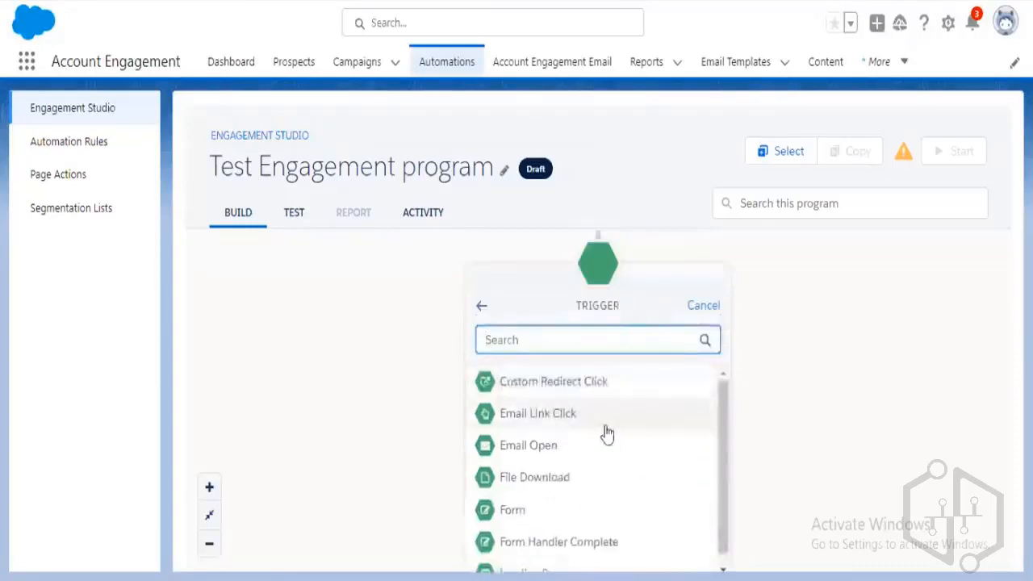
scroll(615, 438, down, 1)
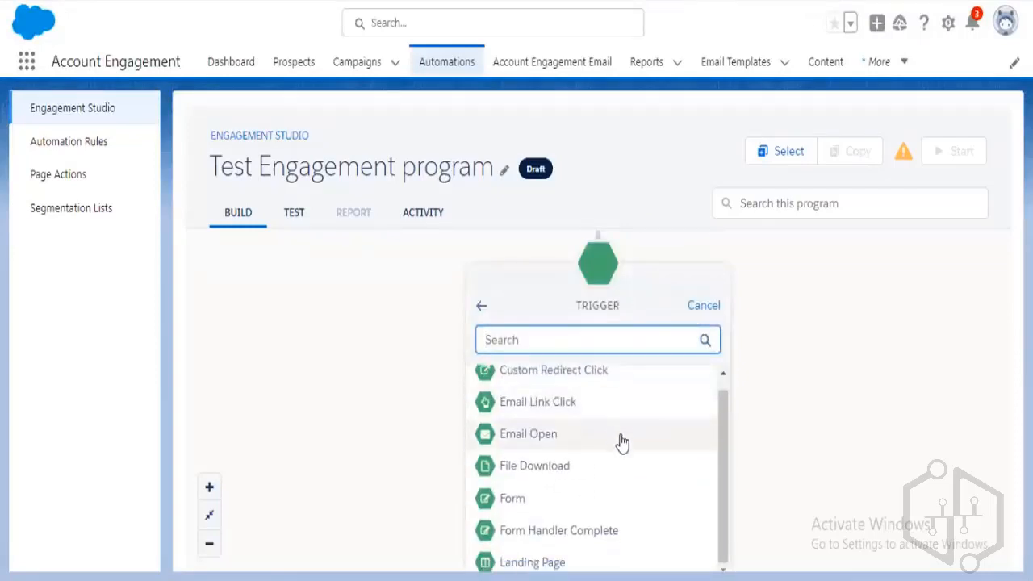
click(626, 510)
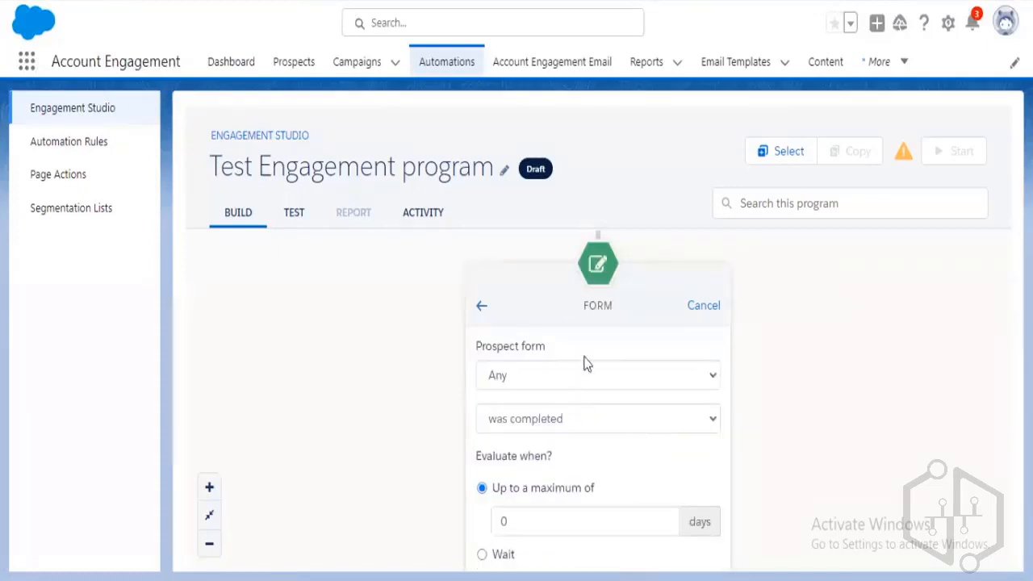
click(482, 307)
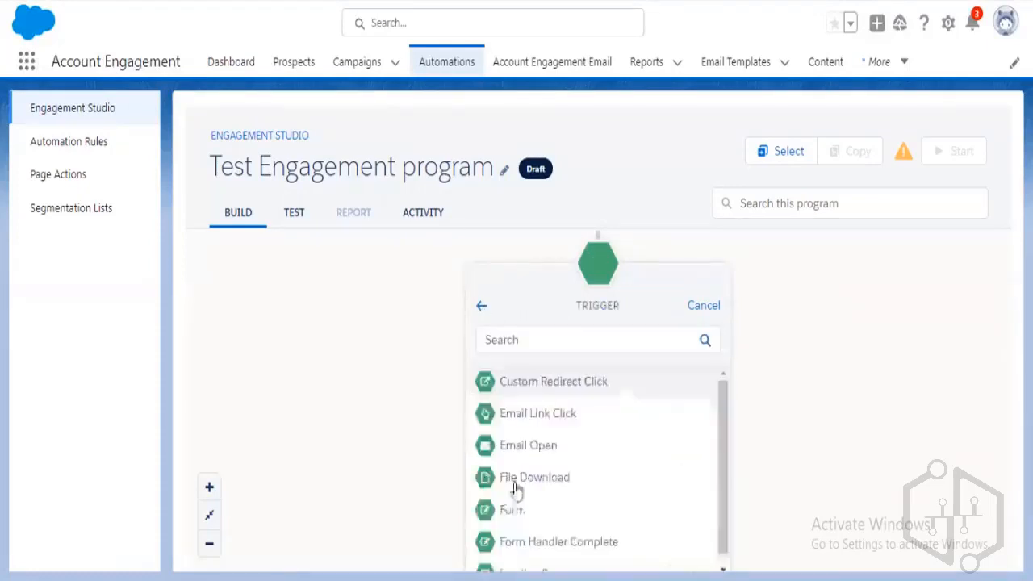
click(575, 513)
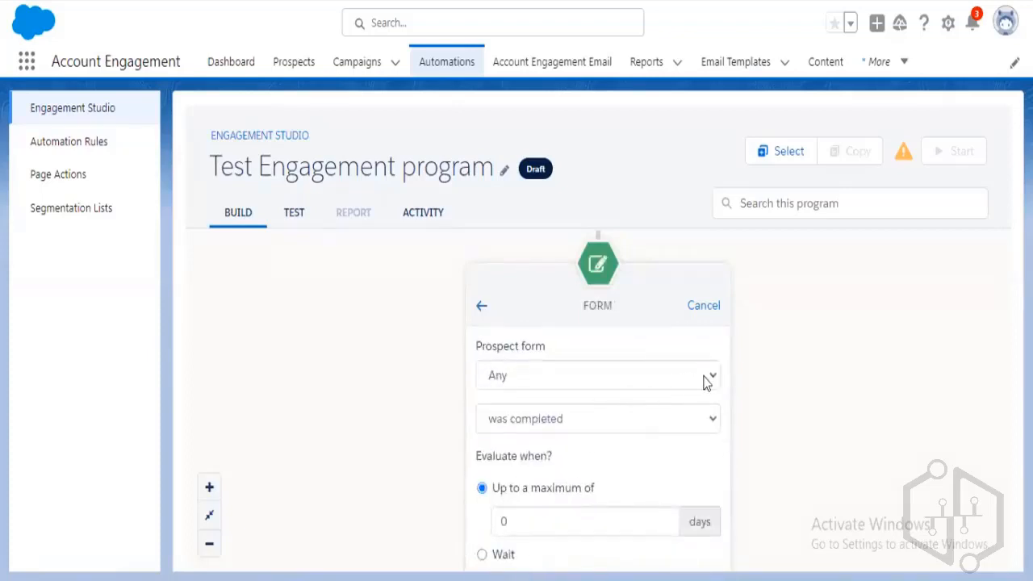
Set the trigger to specific form 'LP form' was completed and save it.
click(696, 379)
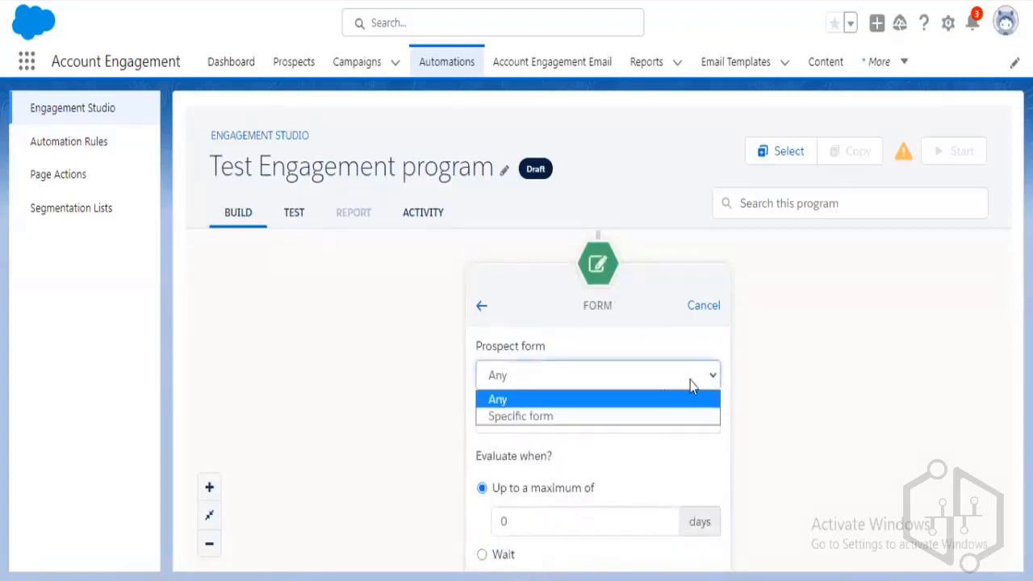
click(599, 418)
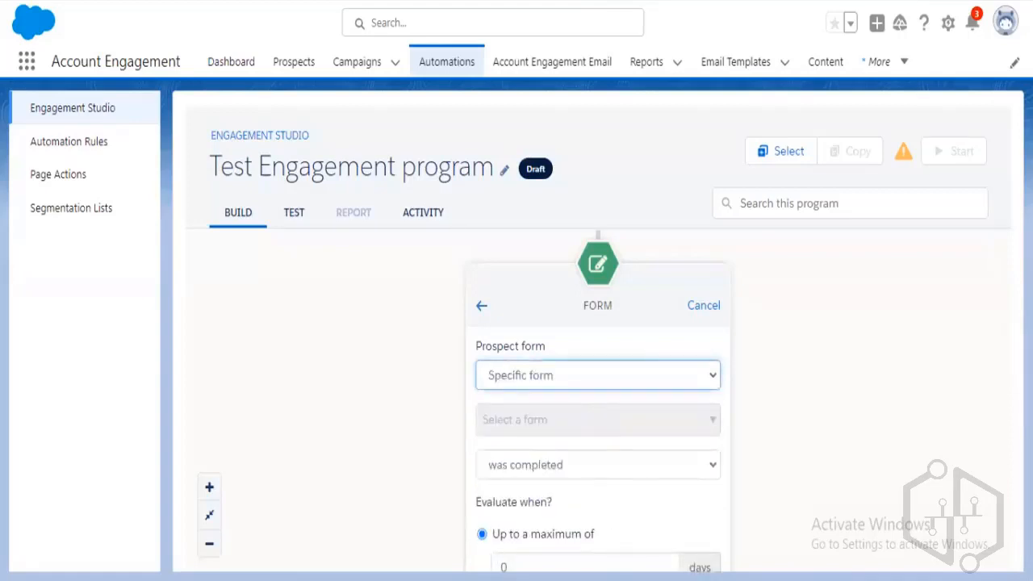
click(706, 422)
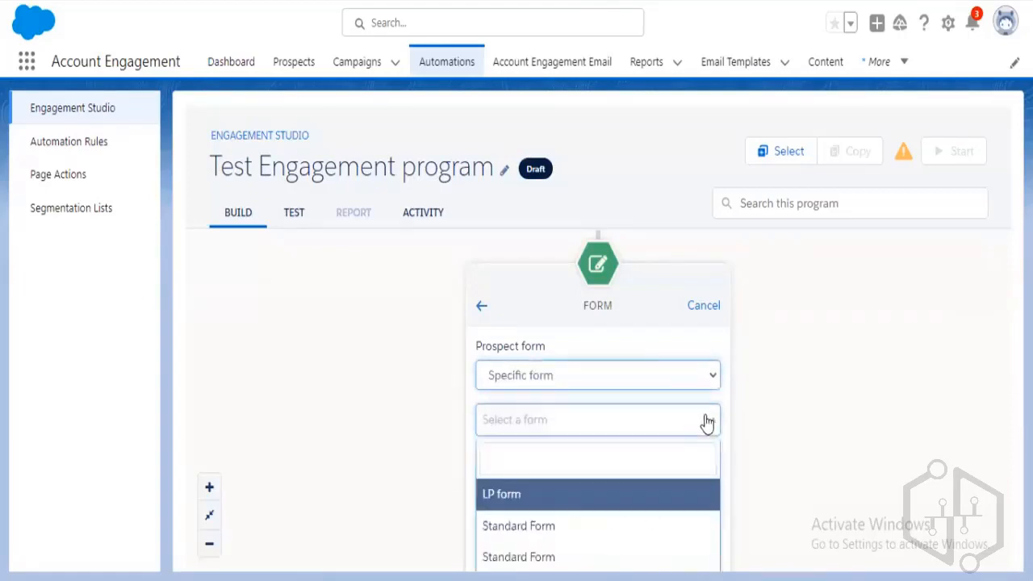
click(561, 502)
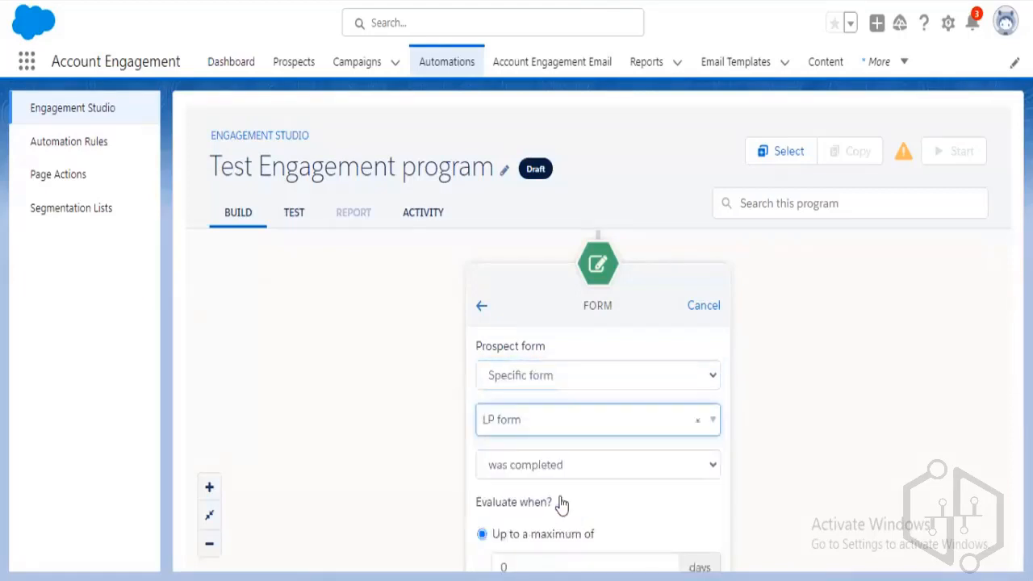
click(772, 476)
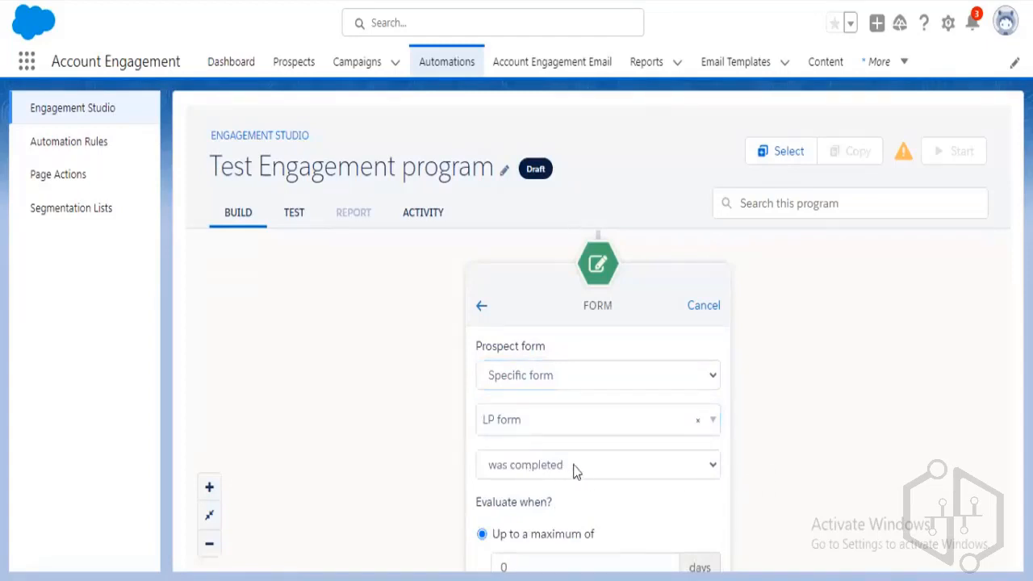
scroll(779, 461, down, 1)
scroll(779, 462, down, 1)
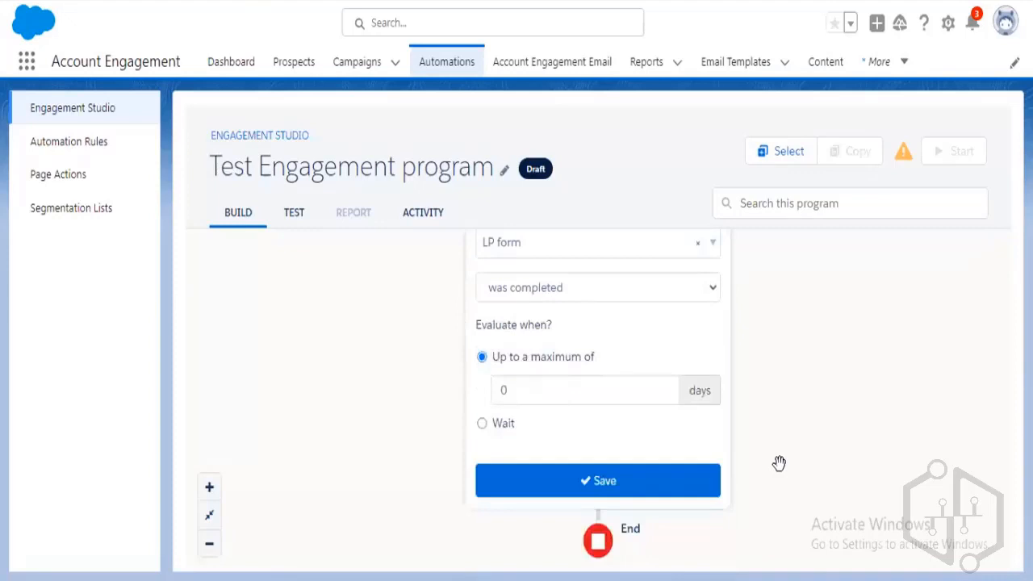
click(587, 483)
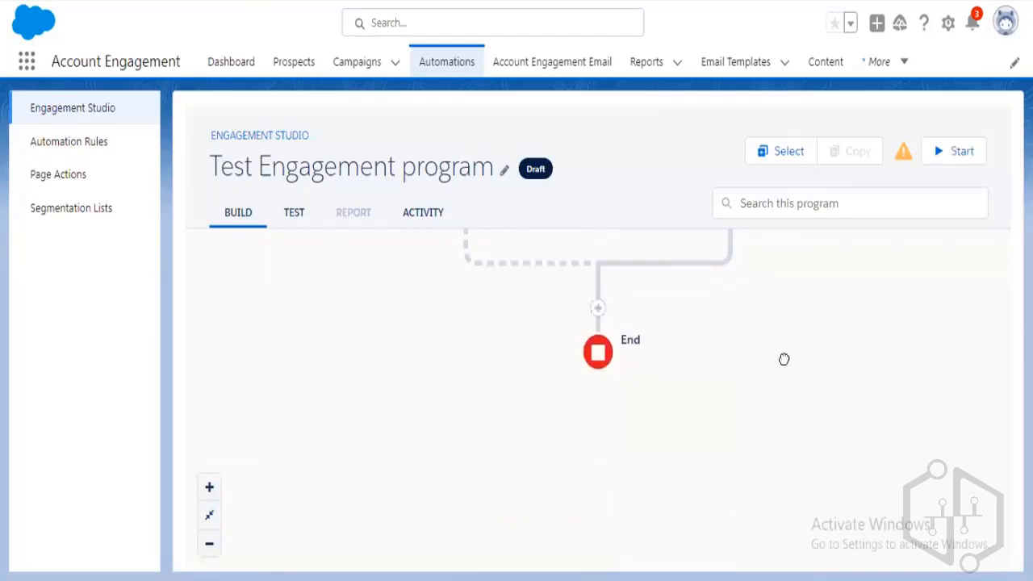
drag(784, 360, 811, 436)
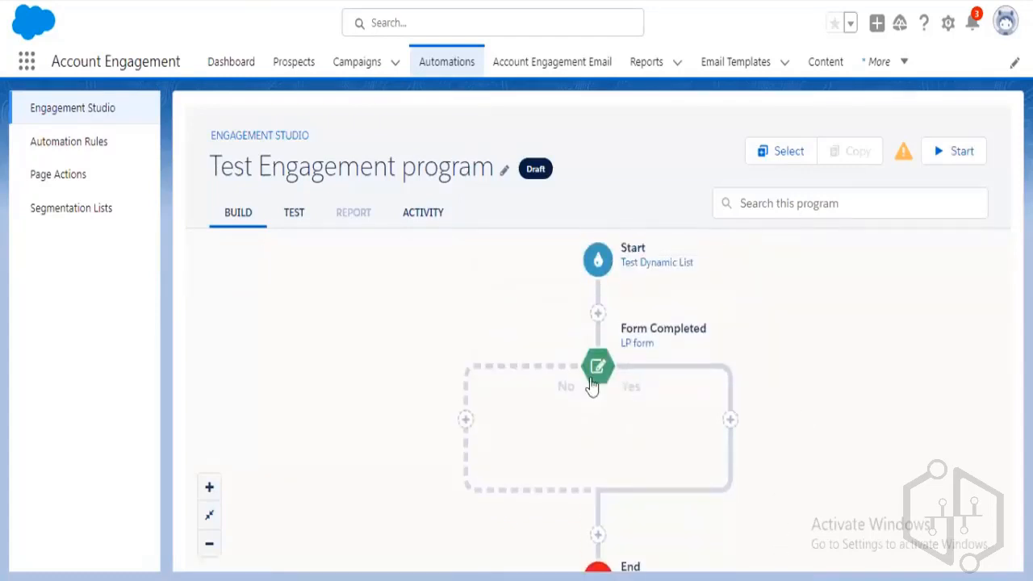
click(597, 373)
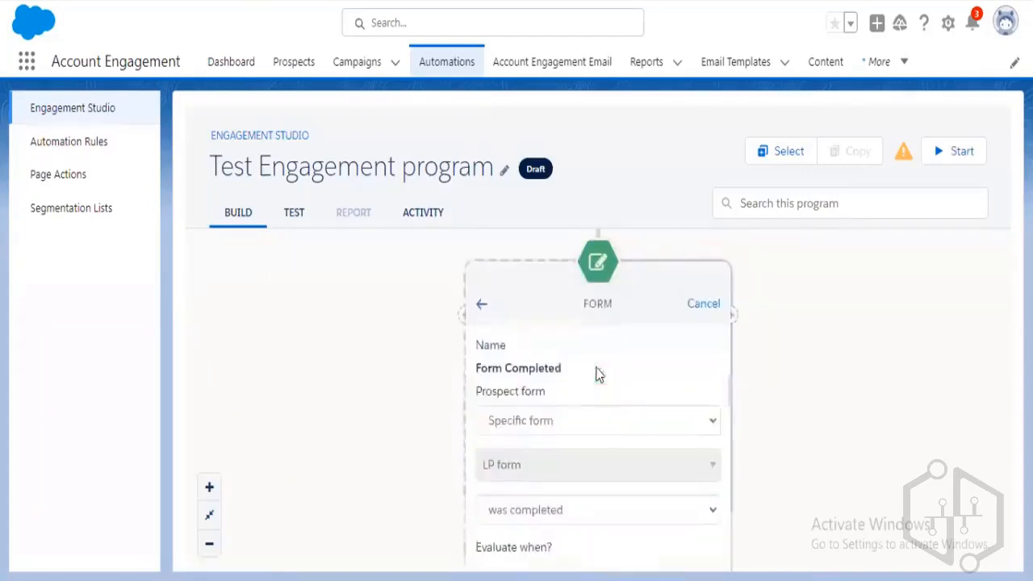
click(701, 305)
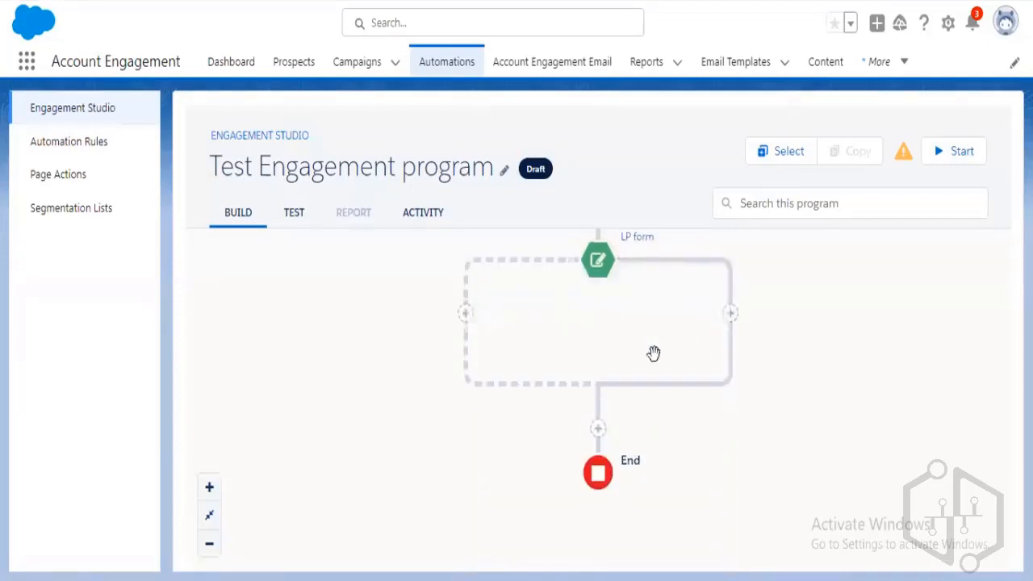
click(730, 316)
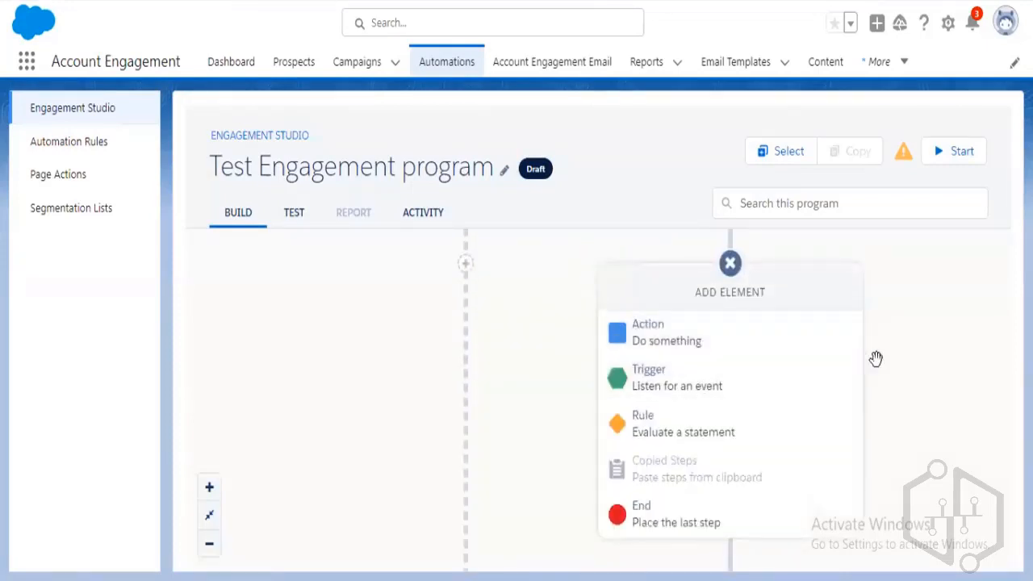
click(729, 266)
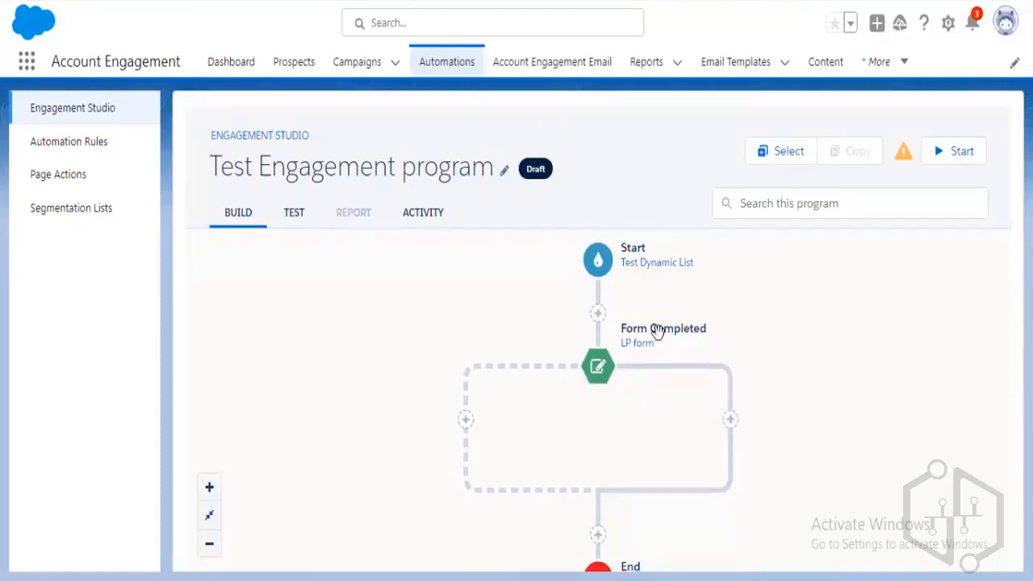
click(731, 420)
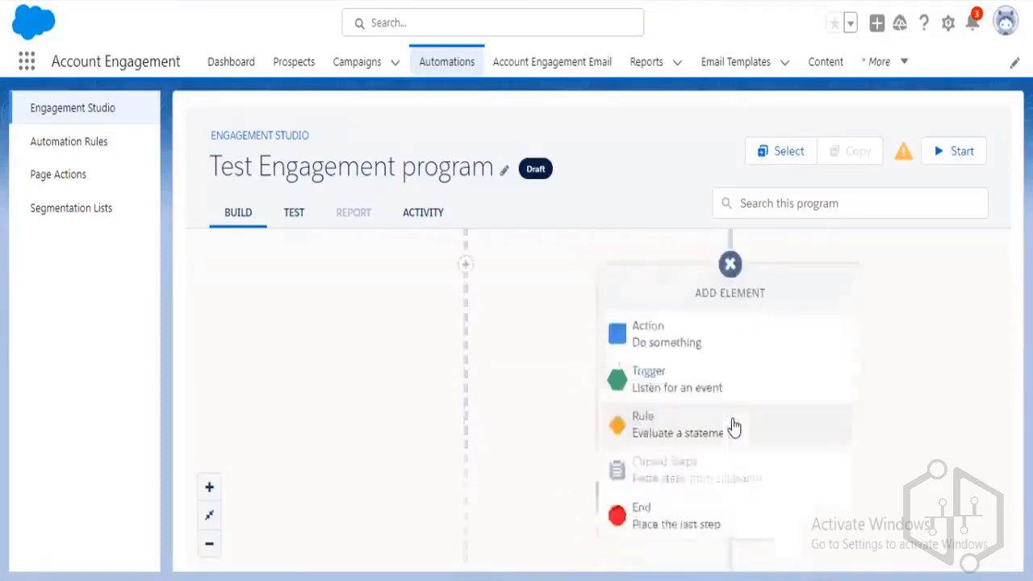
click(678, 347)
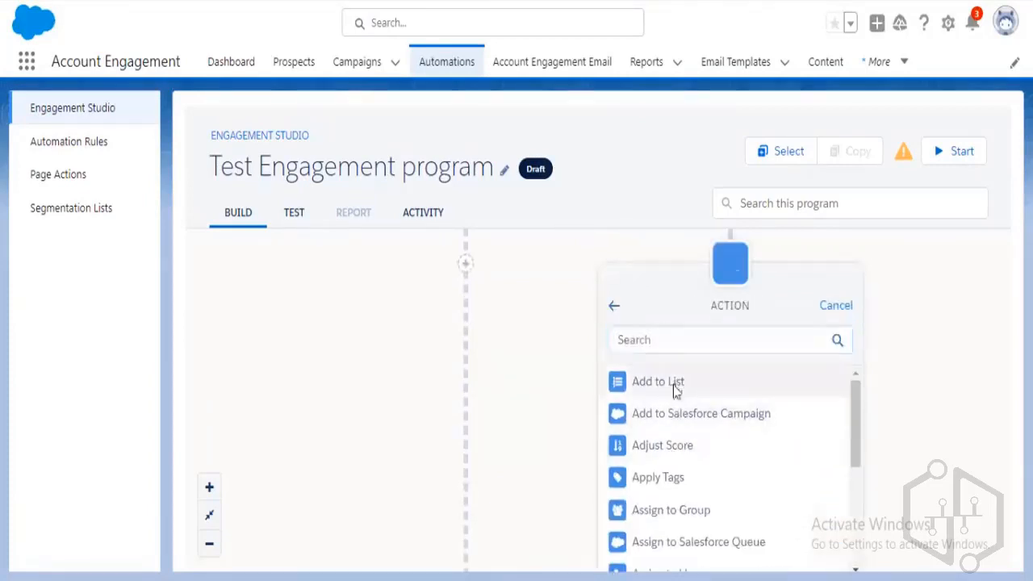
click(675, 389)
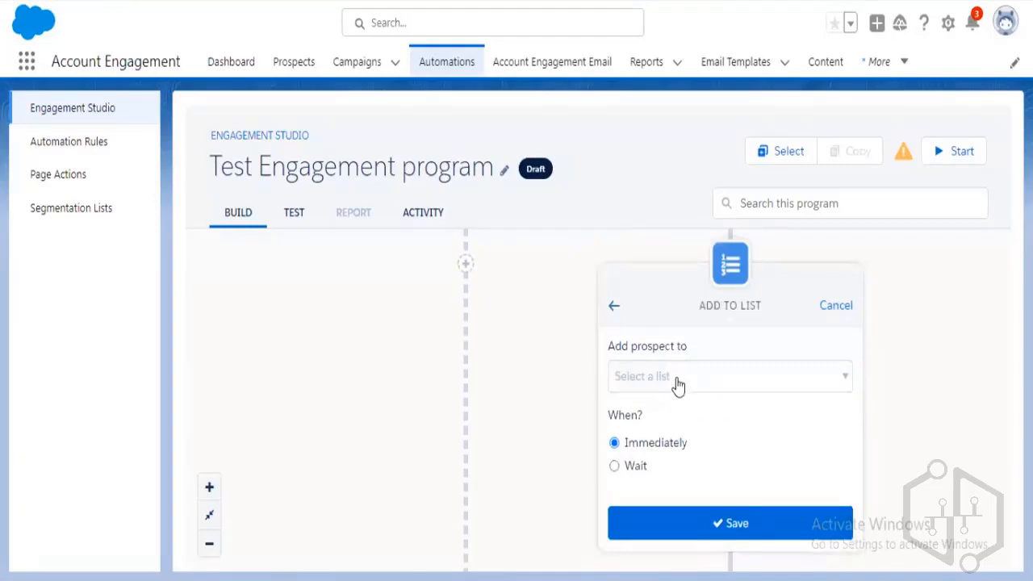
click(680, 383)
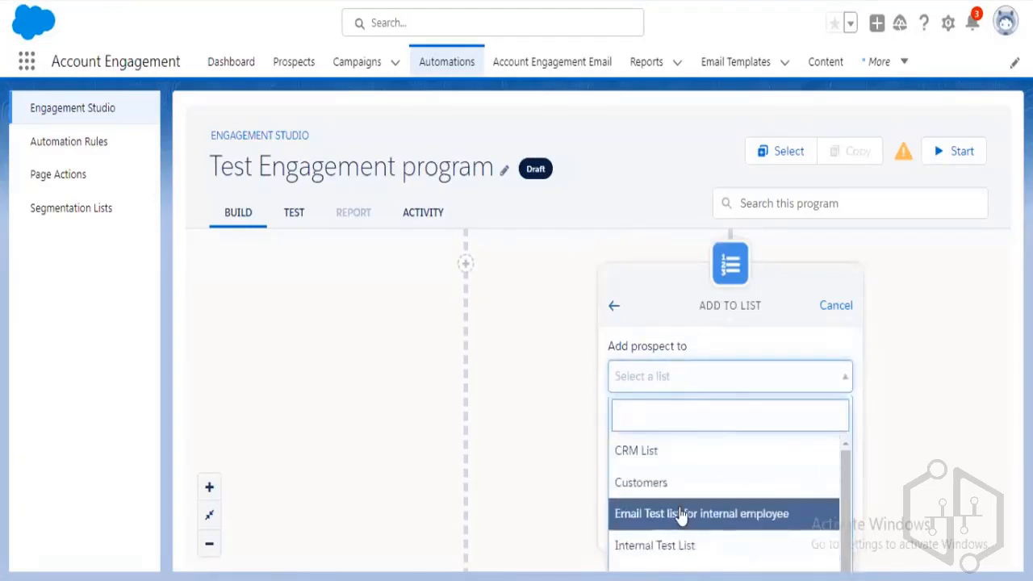
scroll(685, 513, down, 1)
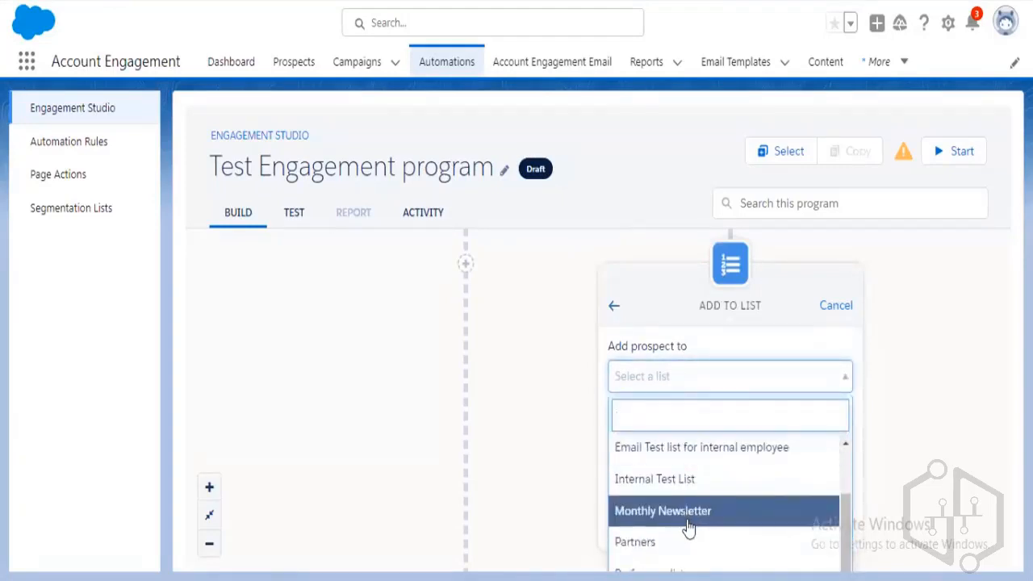
scroll(689, 528, up, 1)
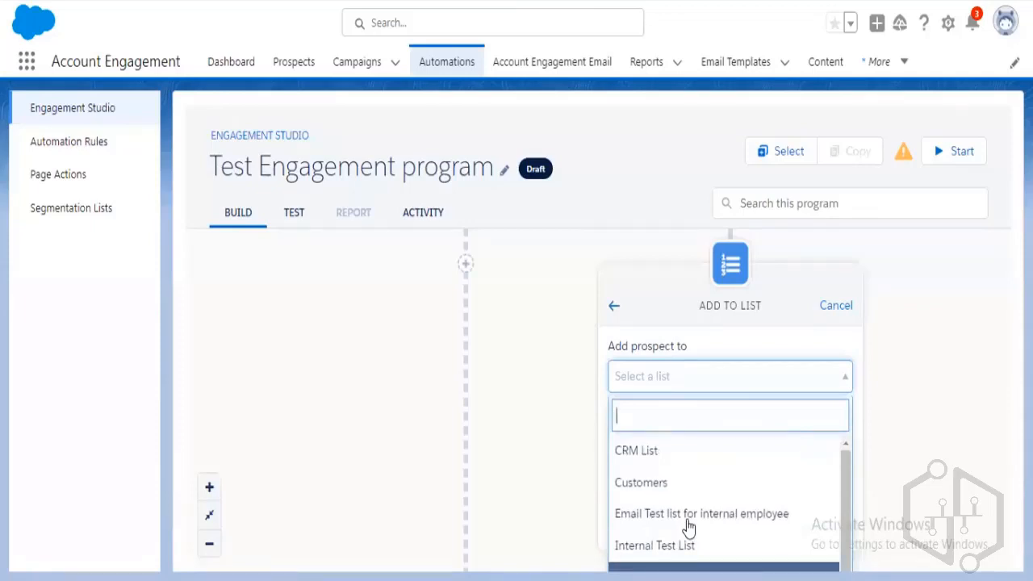
scroll(689, 527, down, 1)
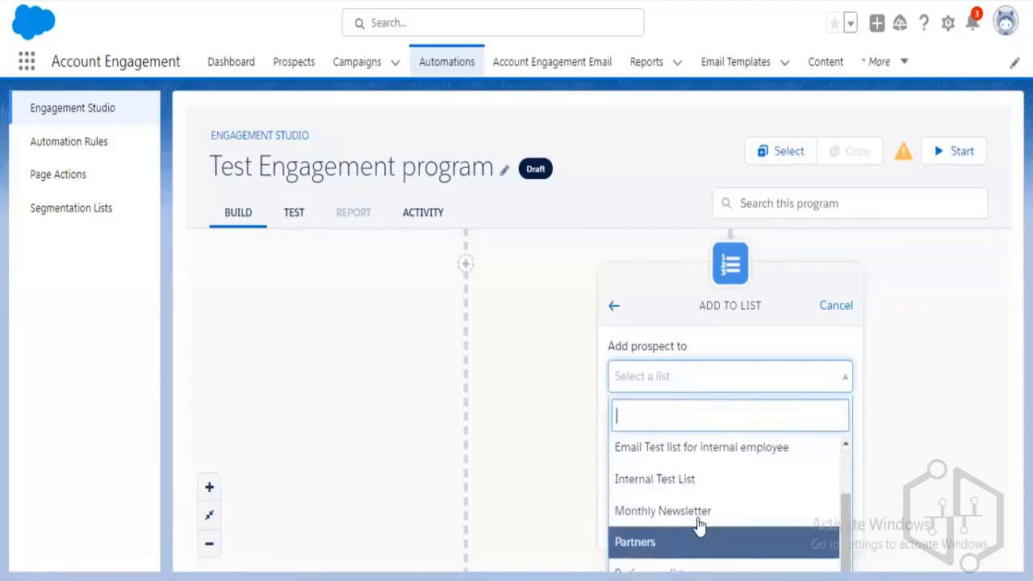
click(697, 481)
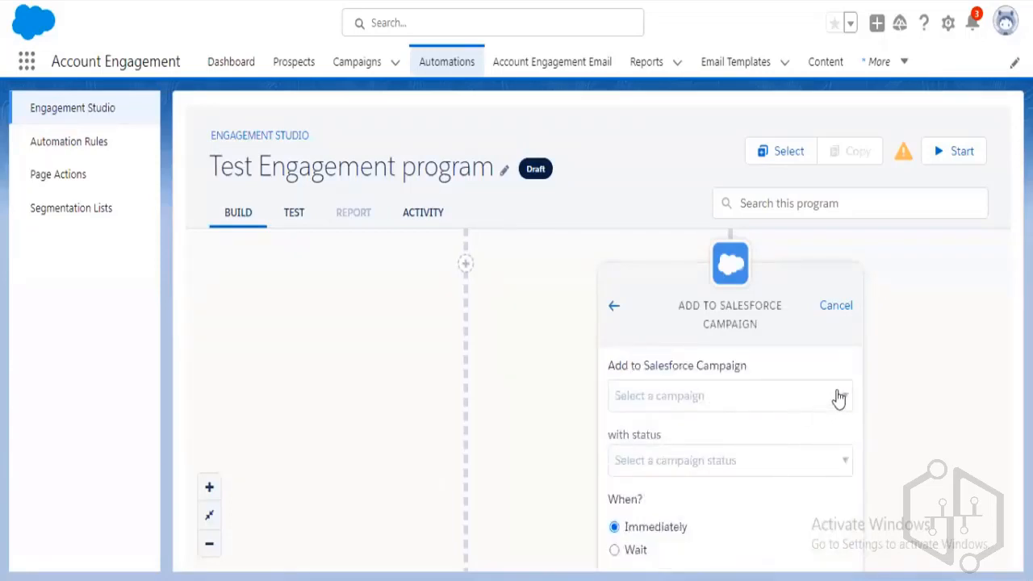
click(839, 398)
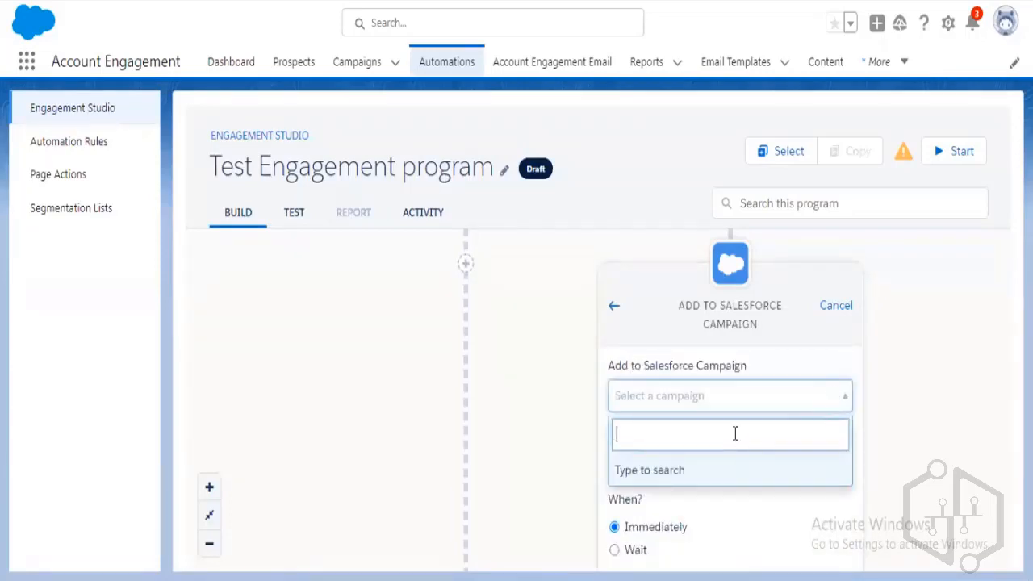
text(t)
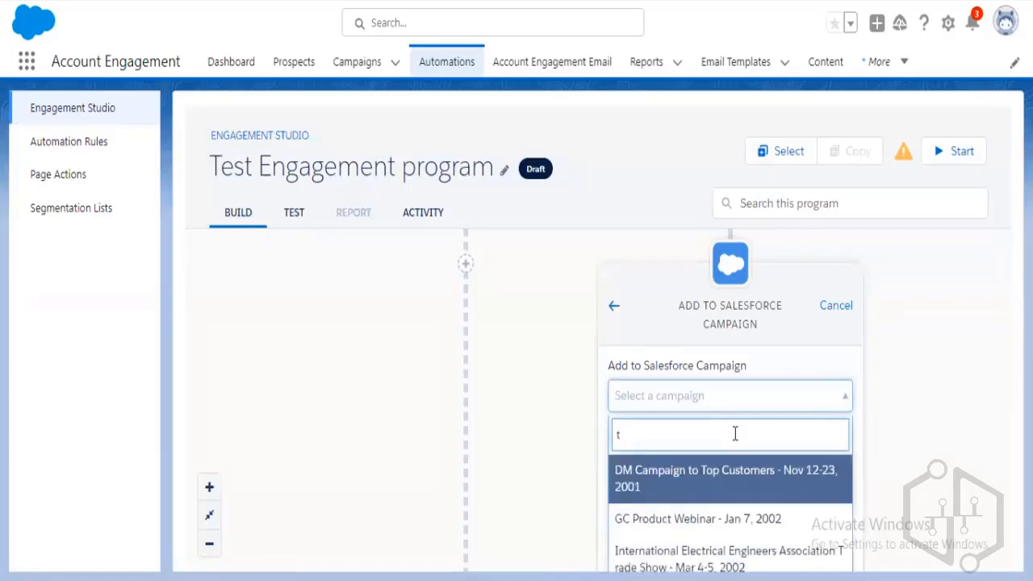
click(727, 483)
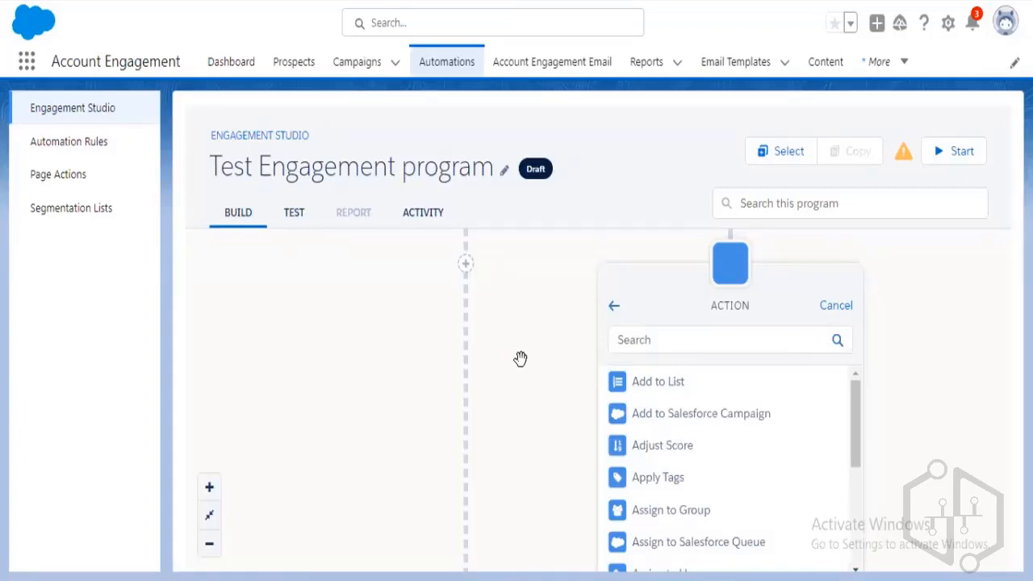
Make the new right-branch step an Add to List action for CRM List and save it.
click(721, 392)
click(673, 377)
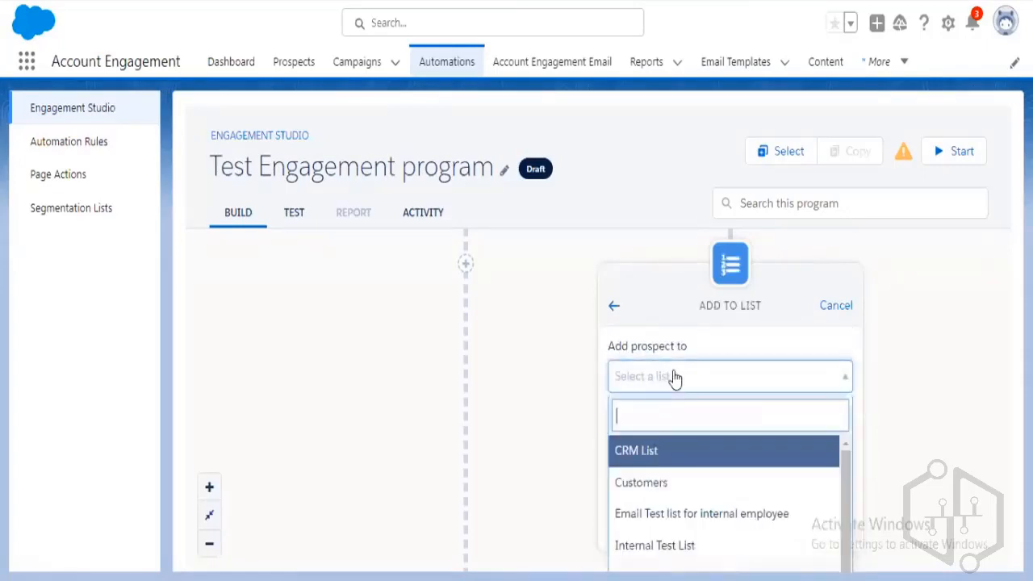
click(684, 458)
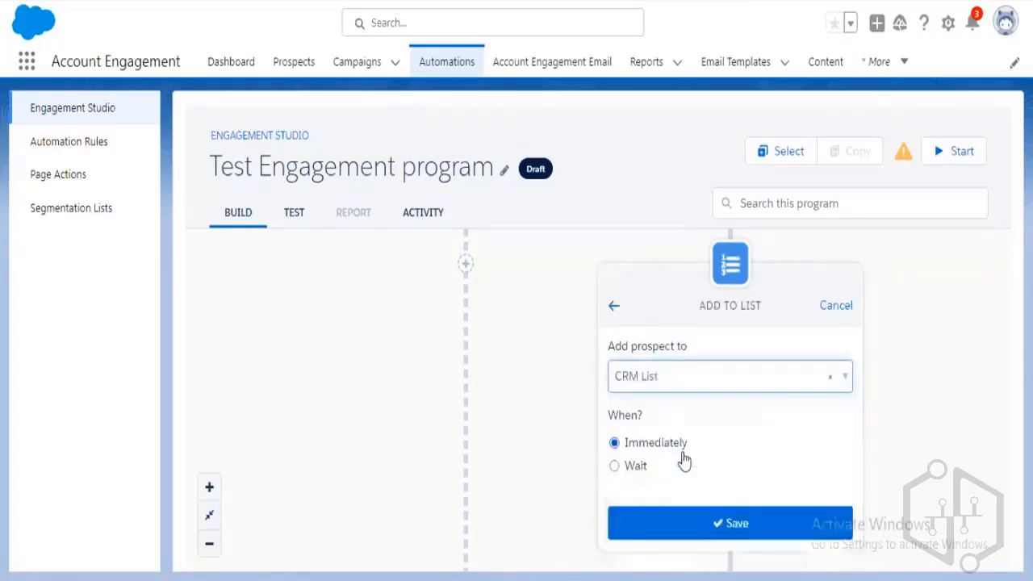
click(729, 521)
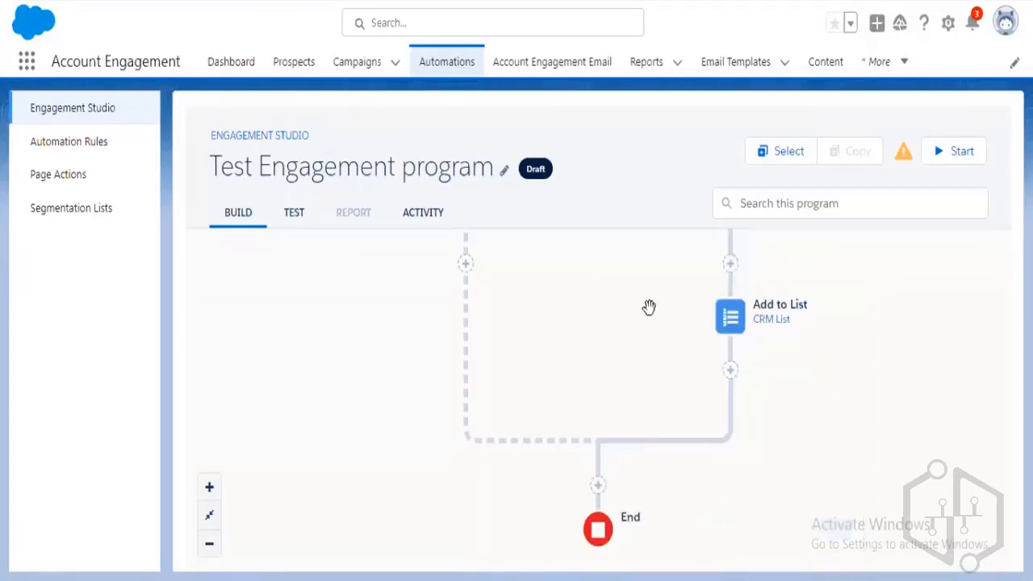
Delete the Add to List step, confirming the removal.
drag(649, 307, 673, 510)
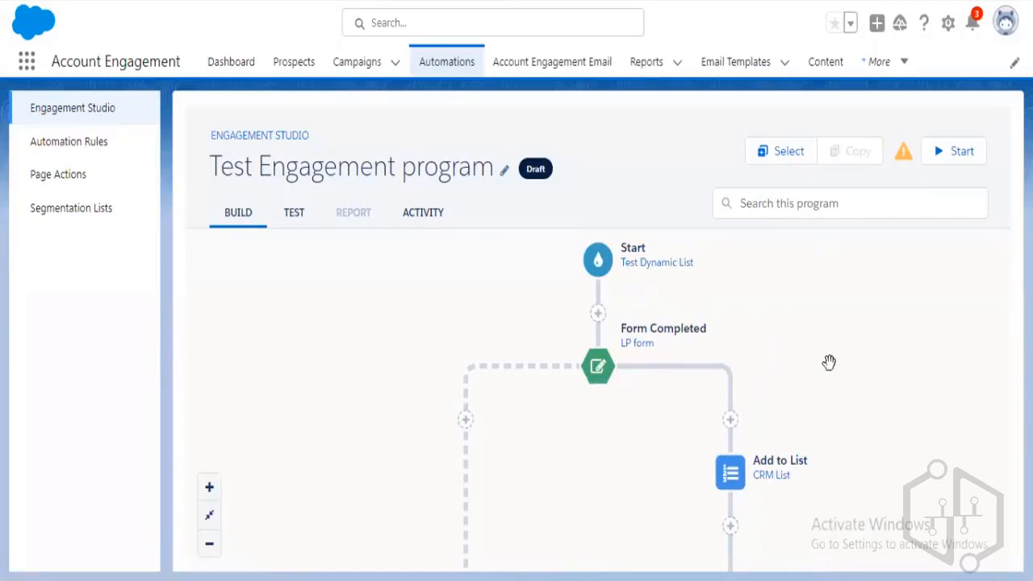
click(774, 479)
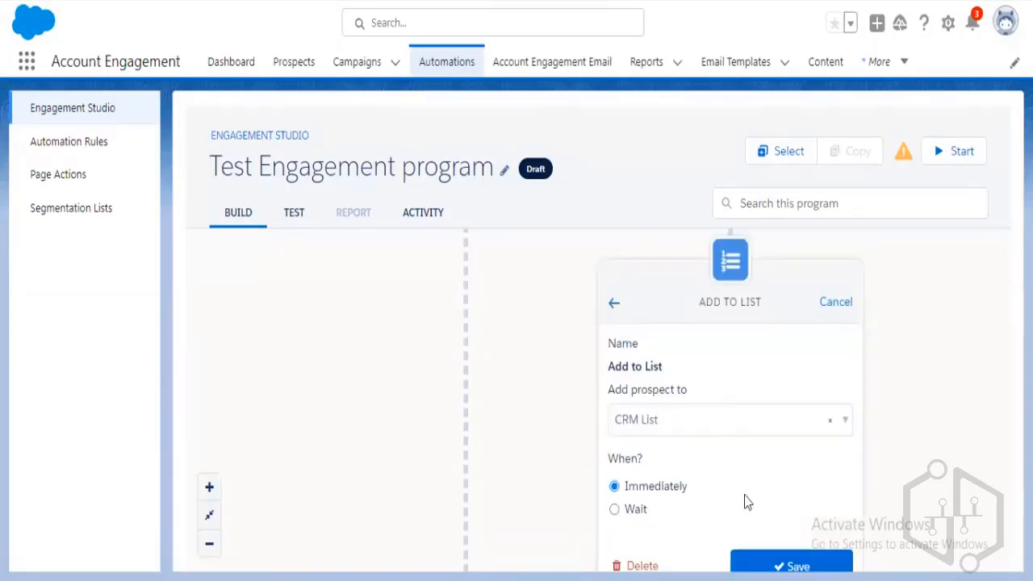
click(646, 566)
click(721, 432)
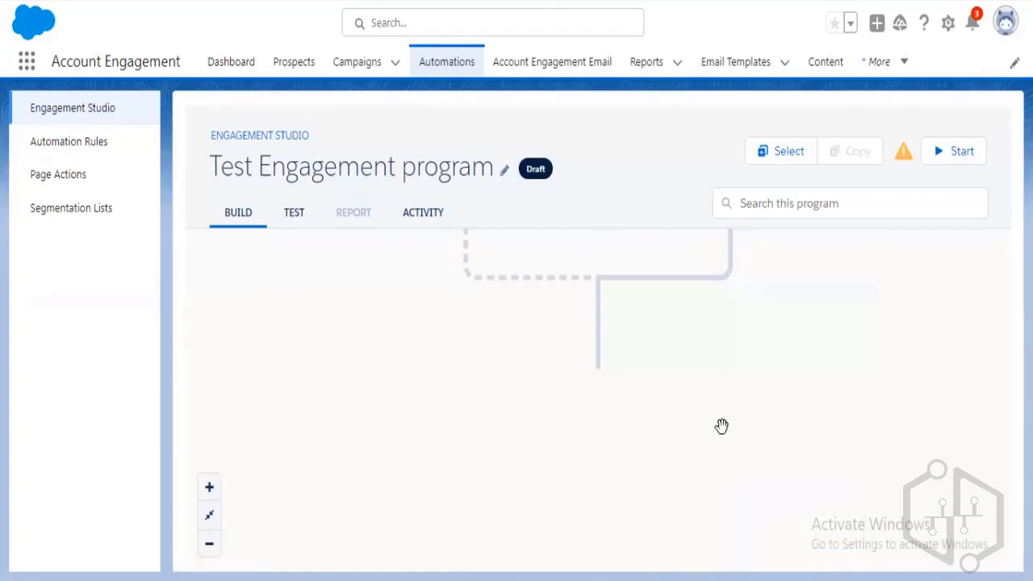
drag(779, 319, 805, 530)
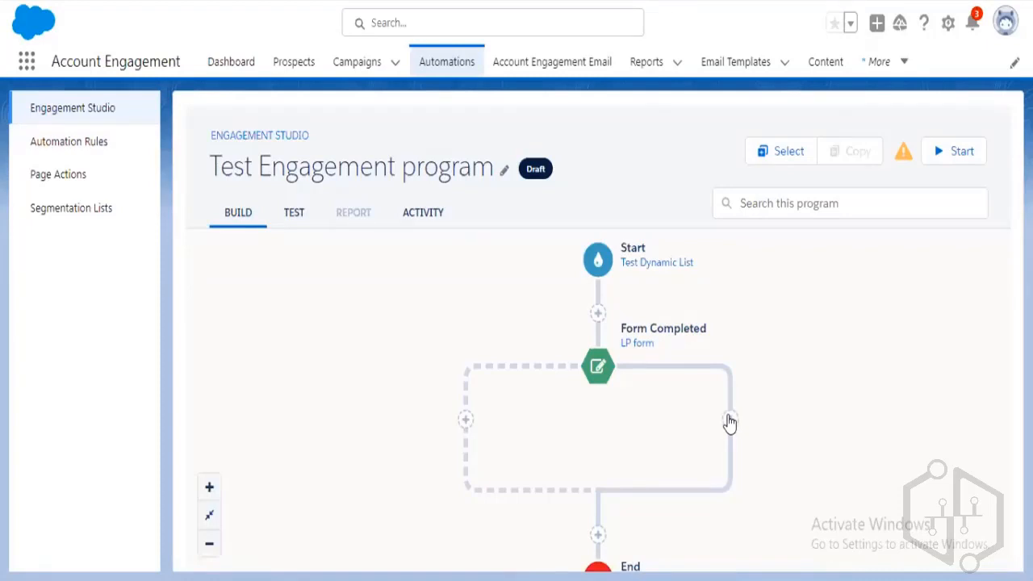
Browse the action types for the right branch, pick Notify User, then abandon it.
click(730, 423)
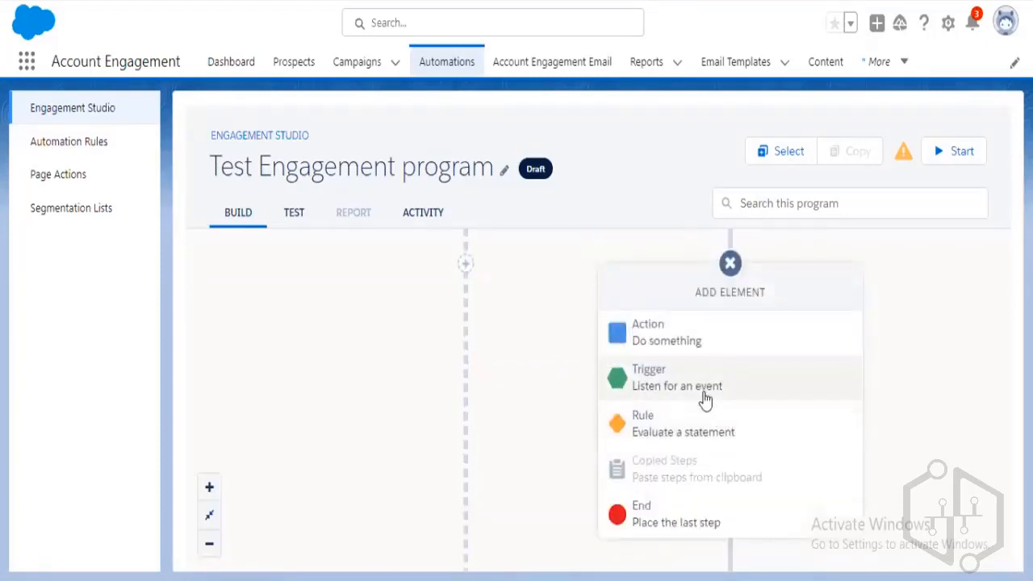
click(703, 348)
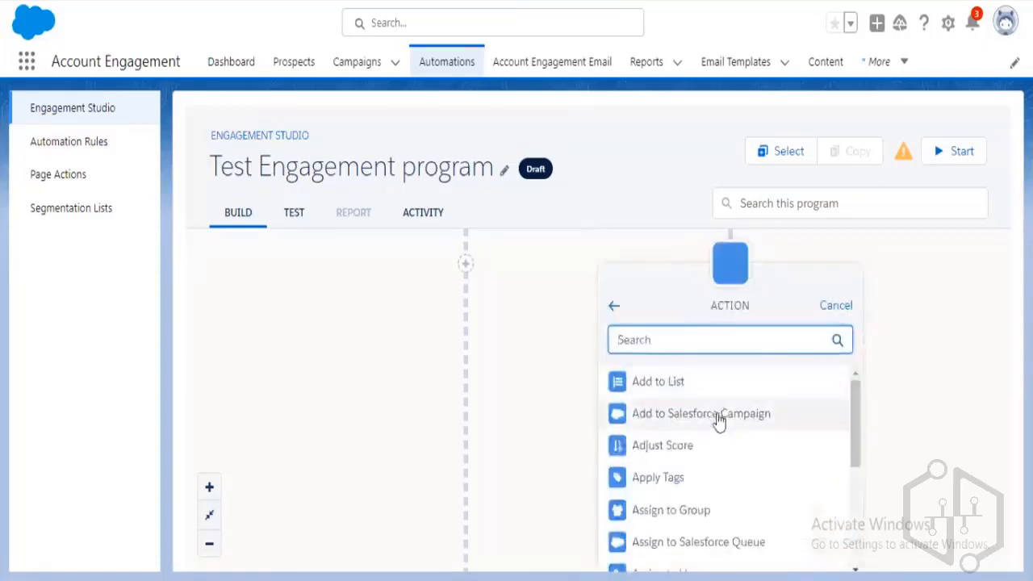
scroll(715, 422, down, 1)
scroll(715, 424, up, 1)
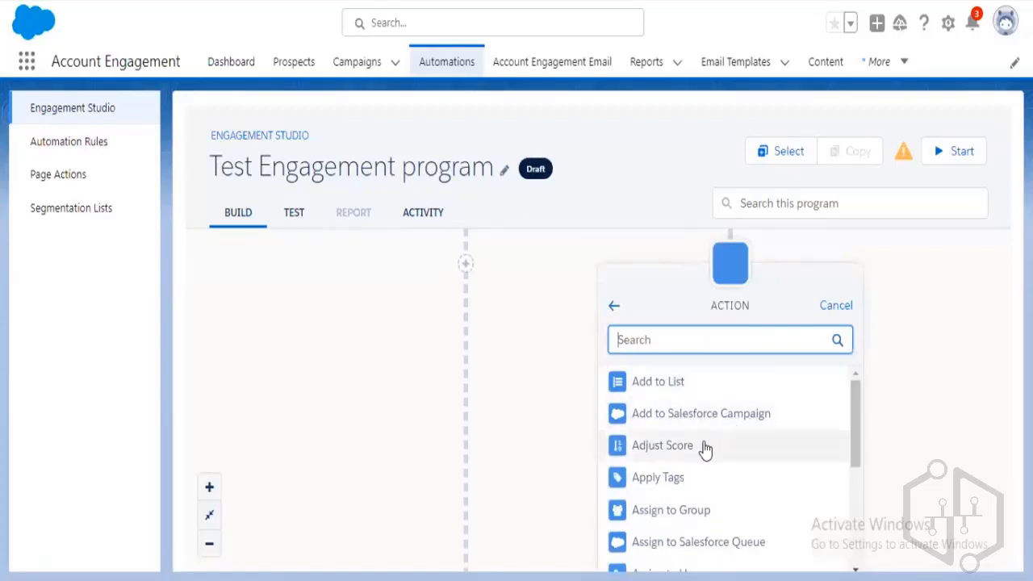
scroll(706, 449, down, 2)
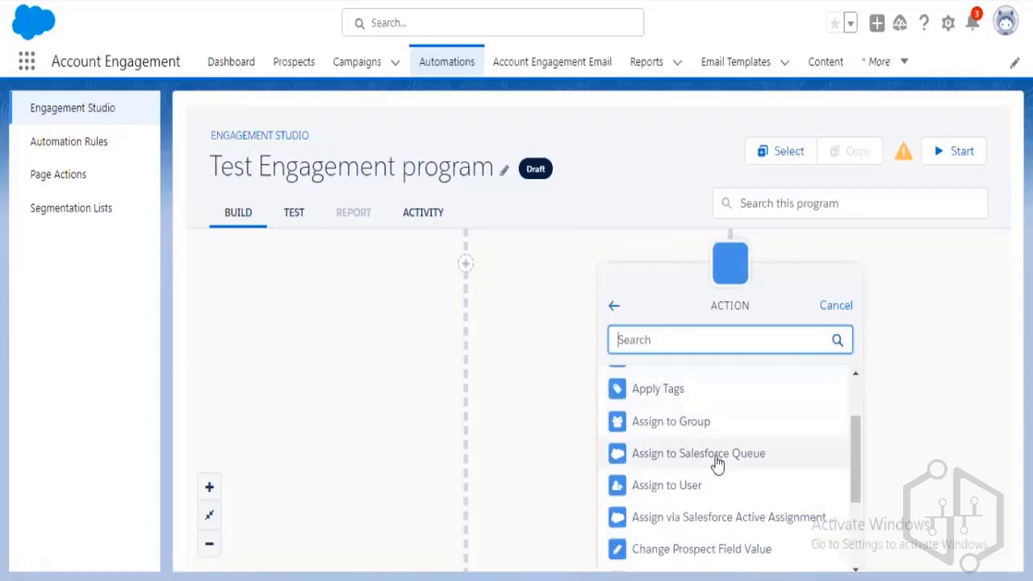
scroll(717, 462, down, 2)
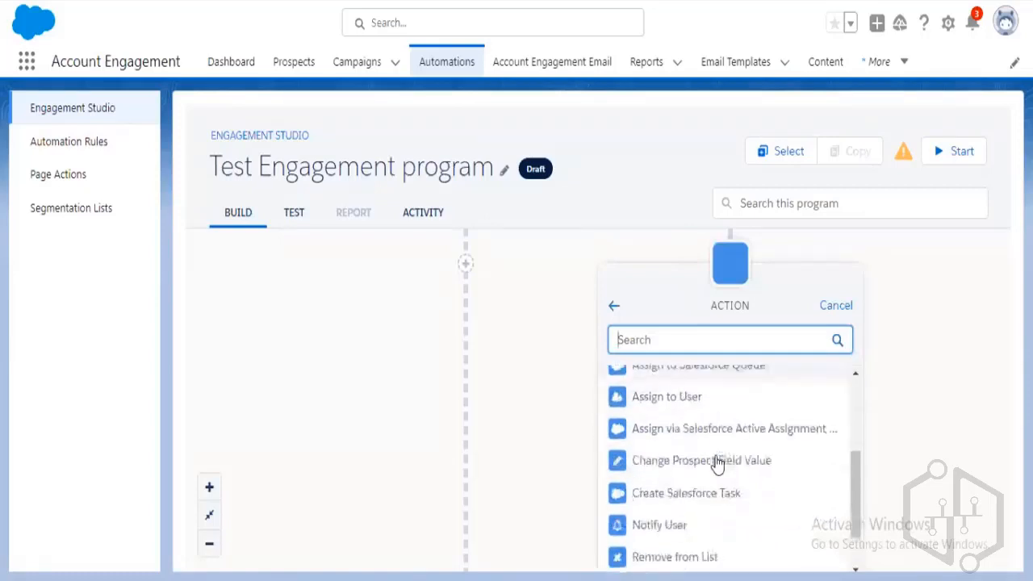
scroll(716, 464, up, 2)
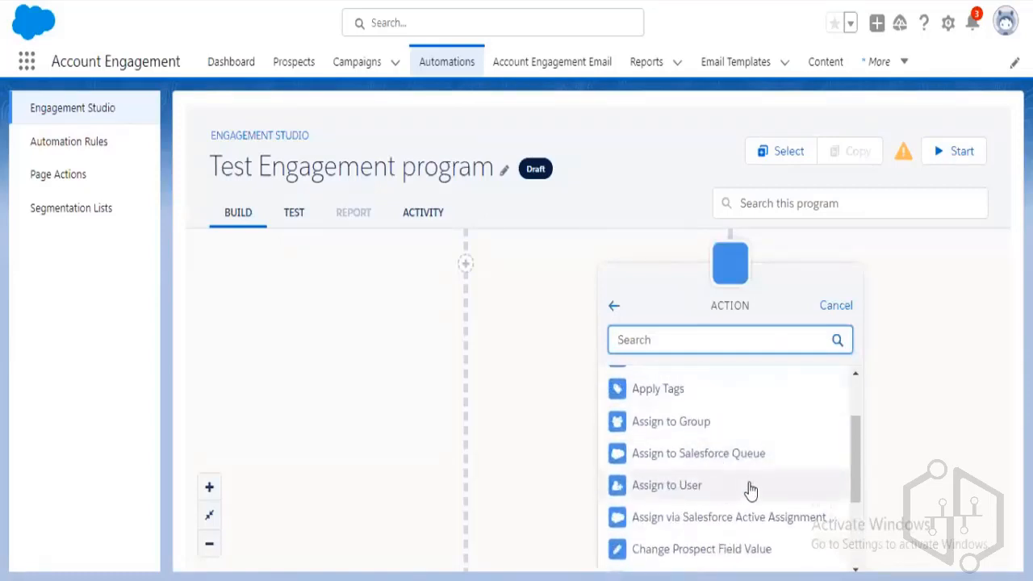
scroll(749, 484, down, 2)
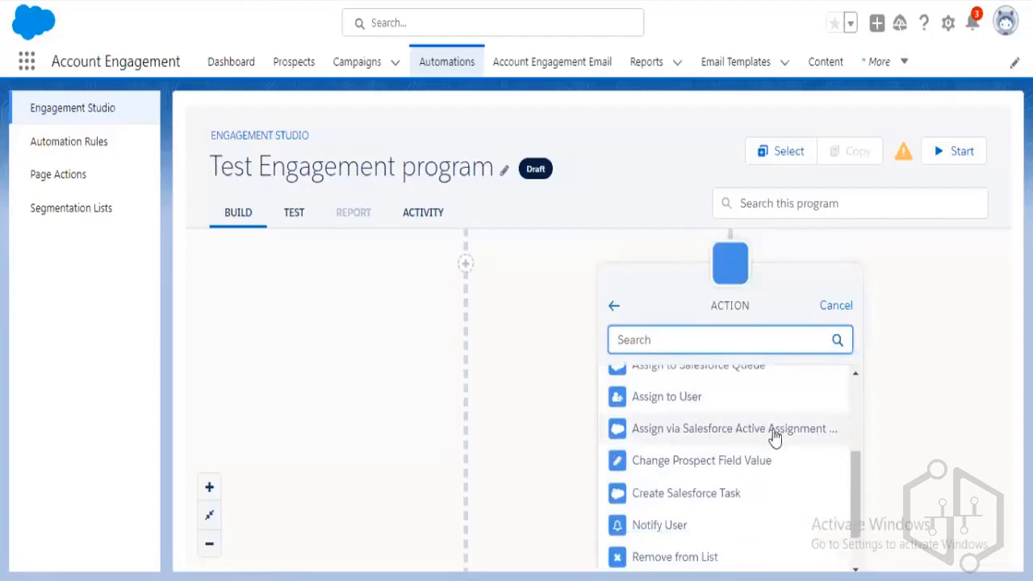
scroll(729, 479, down, 2)
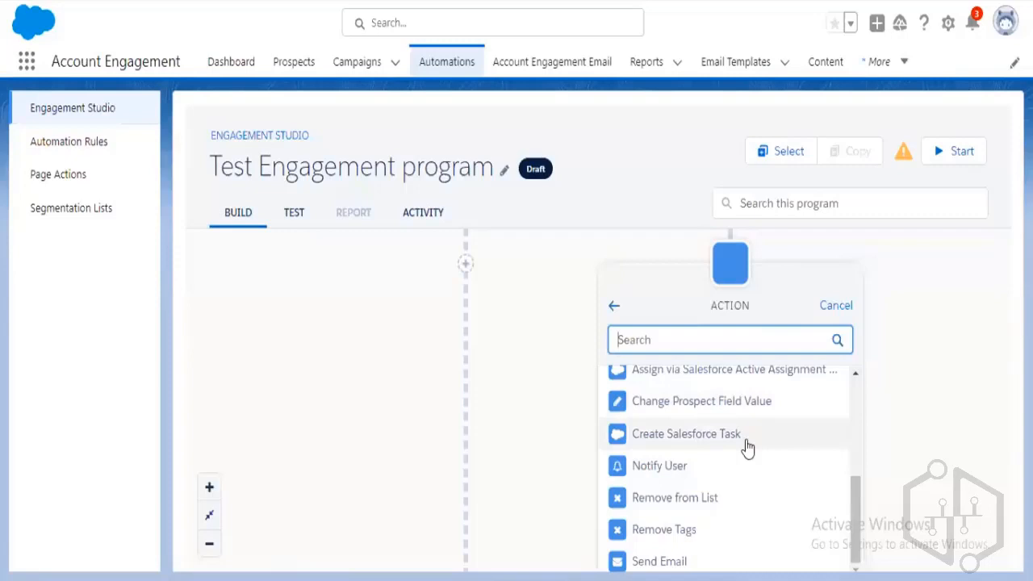
click(743, 469)
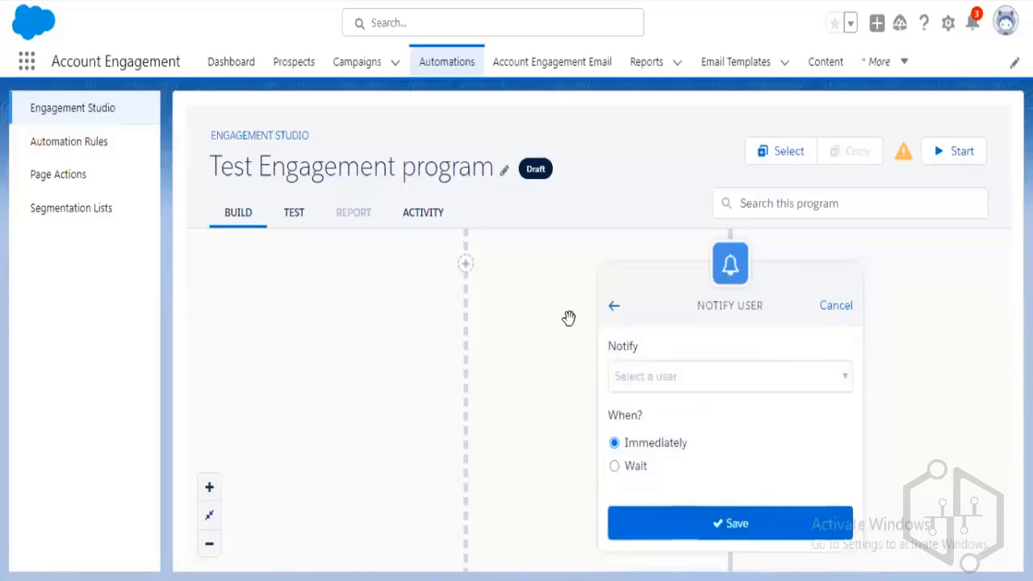
click(841, 312)
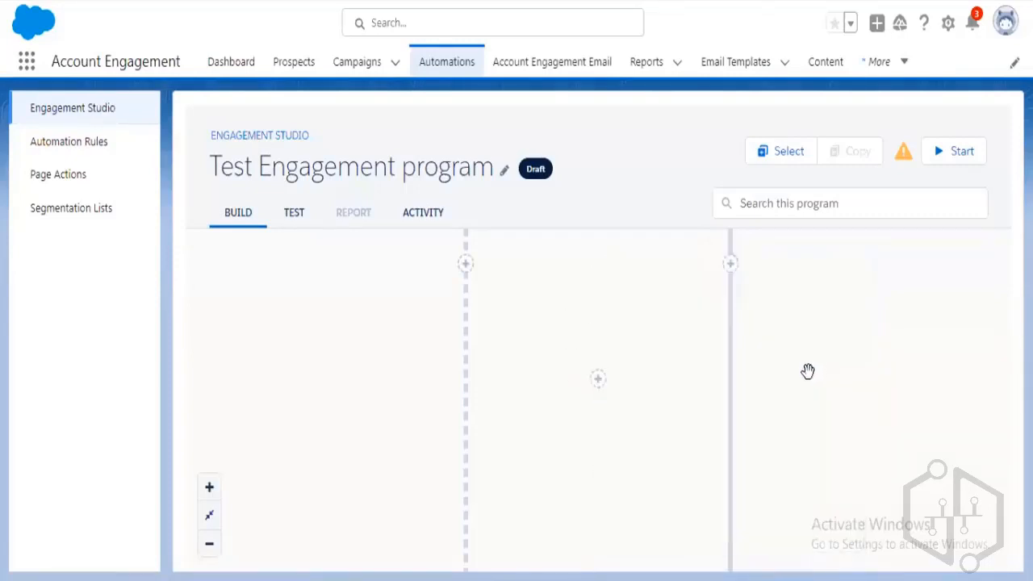
scroll(906, 517, up, 3)
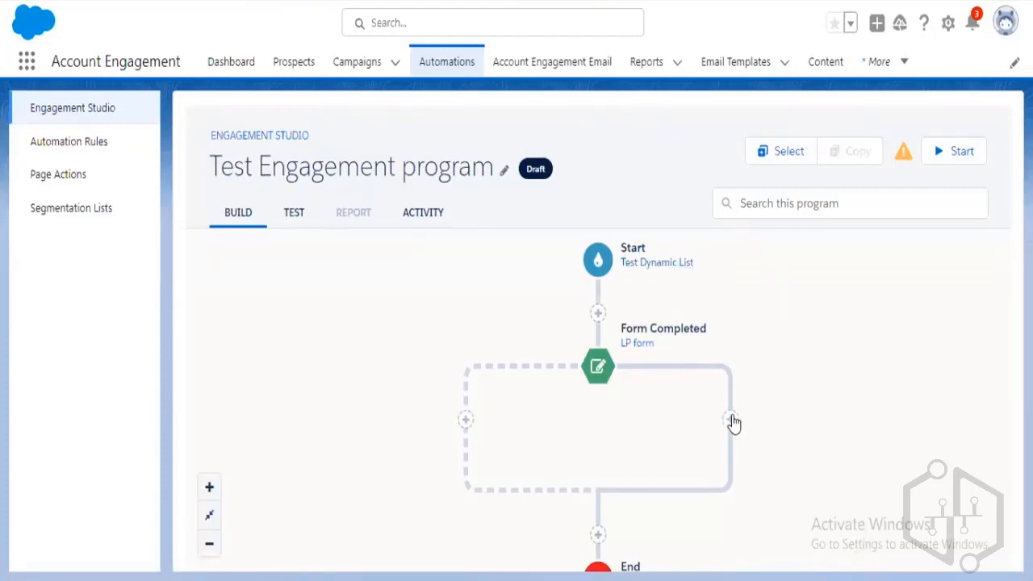
Add another action on the right branch, initially choosing Send Email.
click(732, 421)
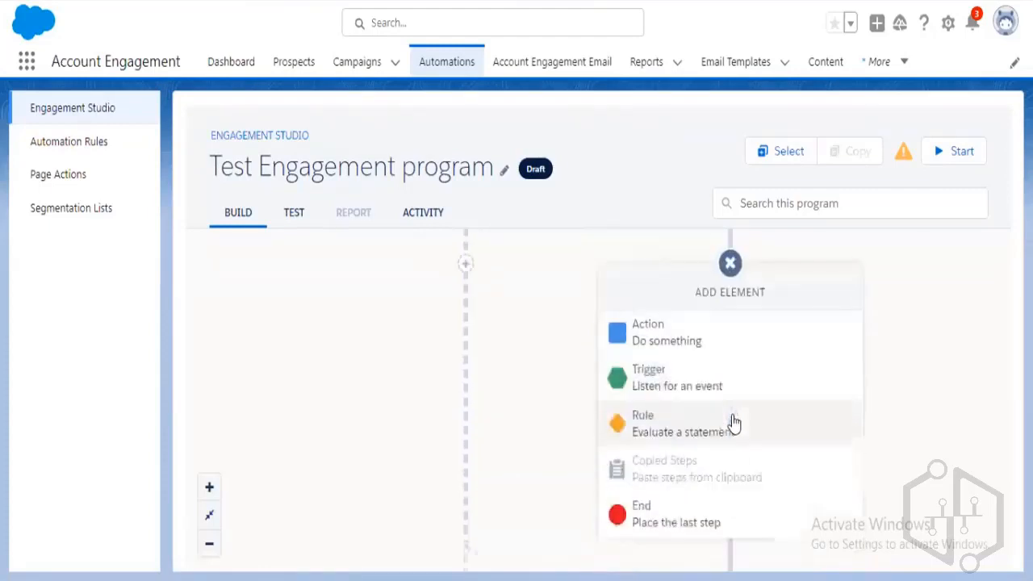
click(680, 334)
scroll(731, 484, down, 1)
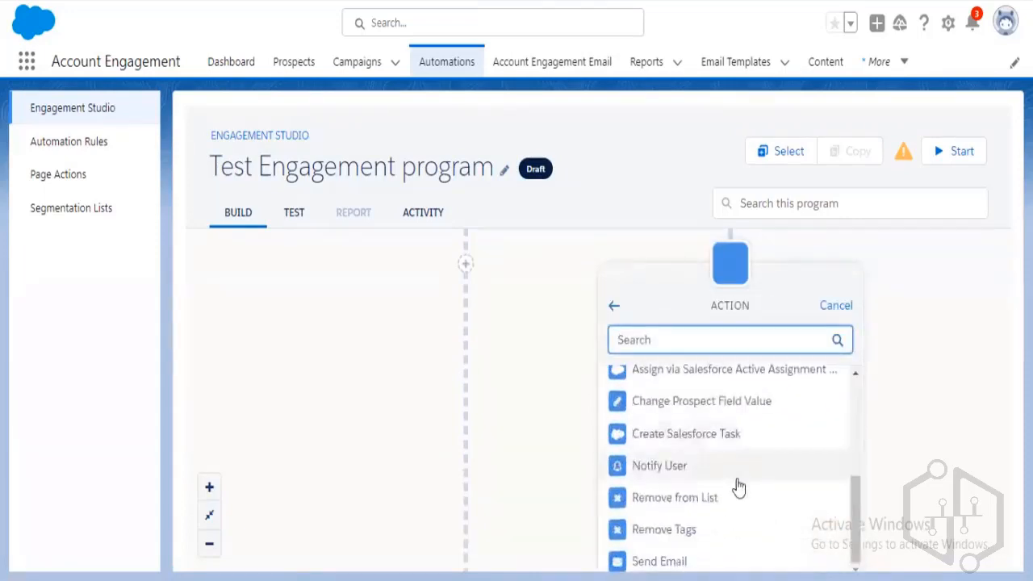
scroll(923, 466, down, 2)
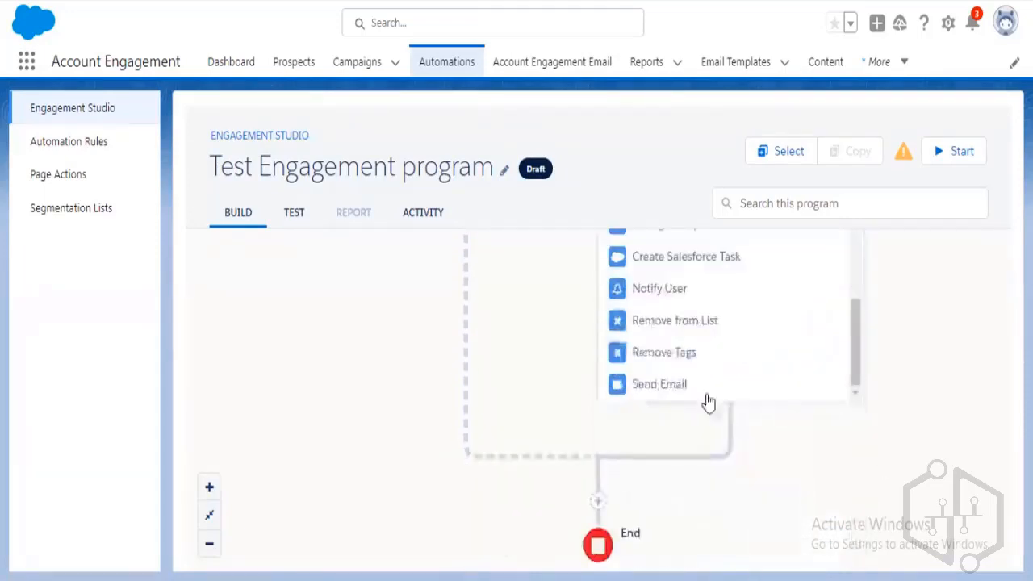
click(700, 394)
drag(920, 336, 922, 496)
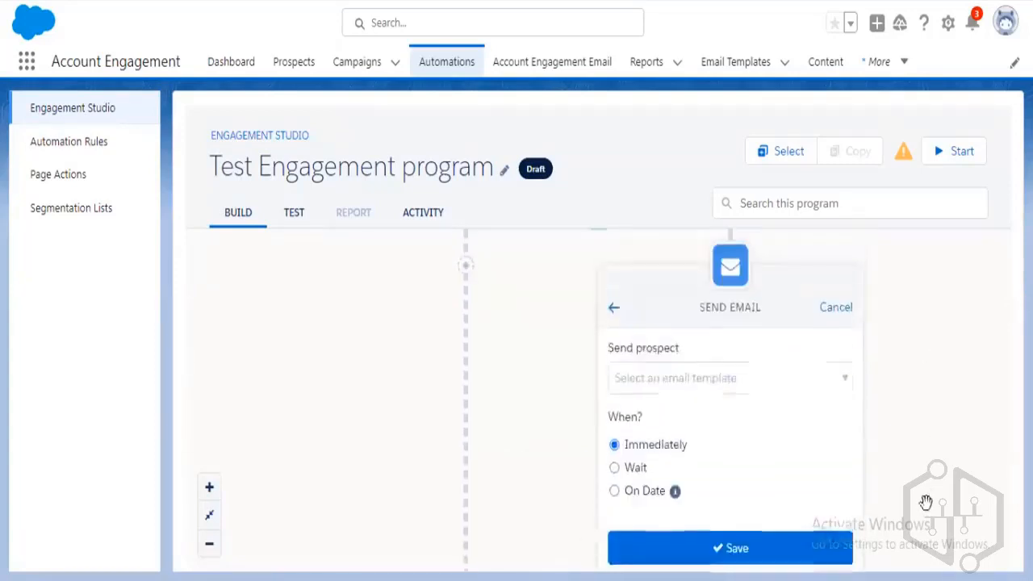
drag(918, 342, 925, 403)
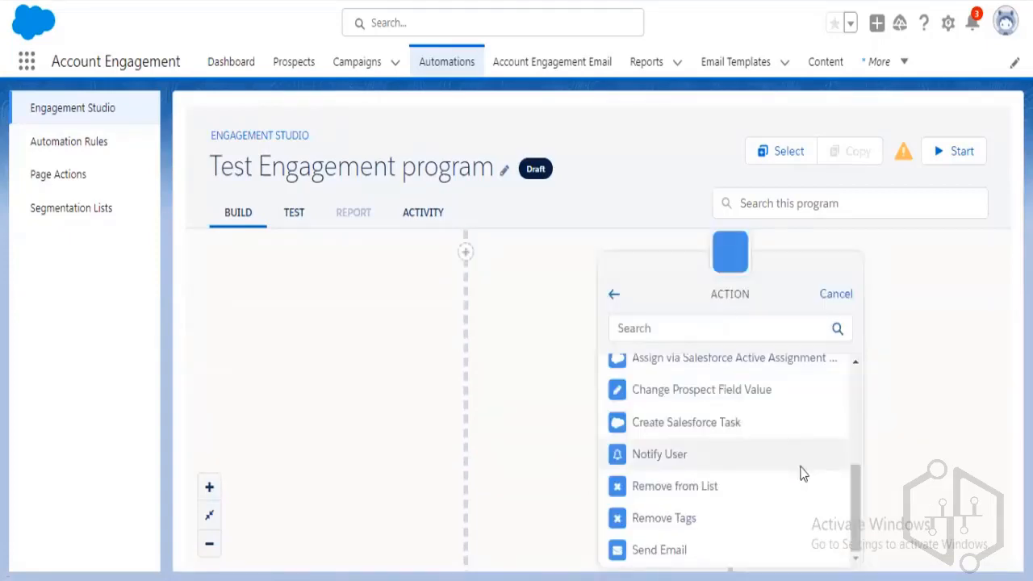
Change the action to Notify User, pick the user to alert, and save it.
click(800, 467)
click(750, 368)
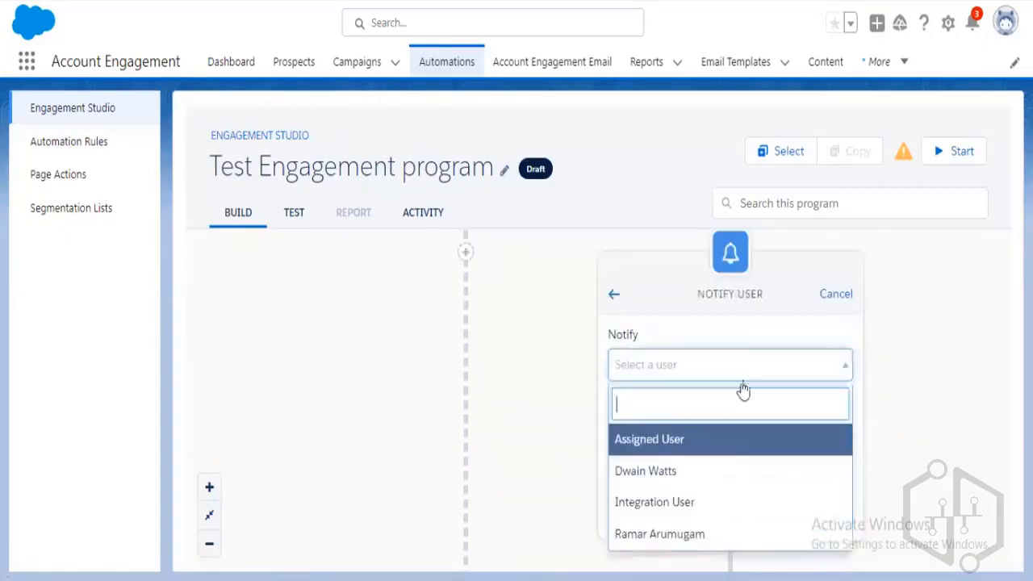
click(717, 480)
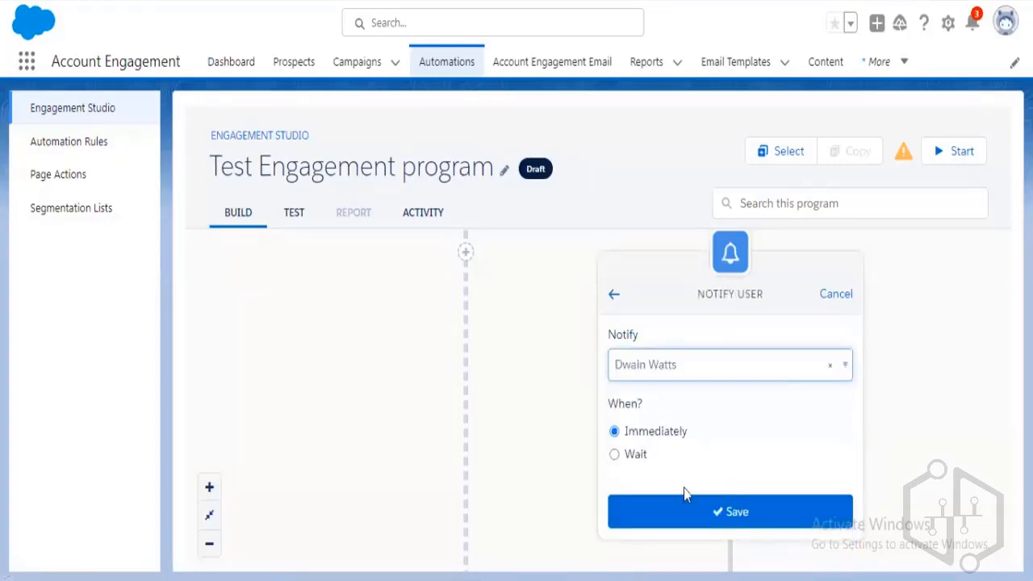
click(720, 510)
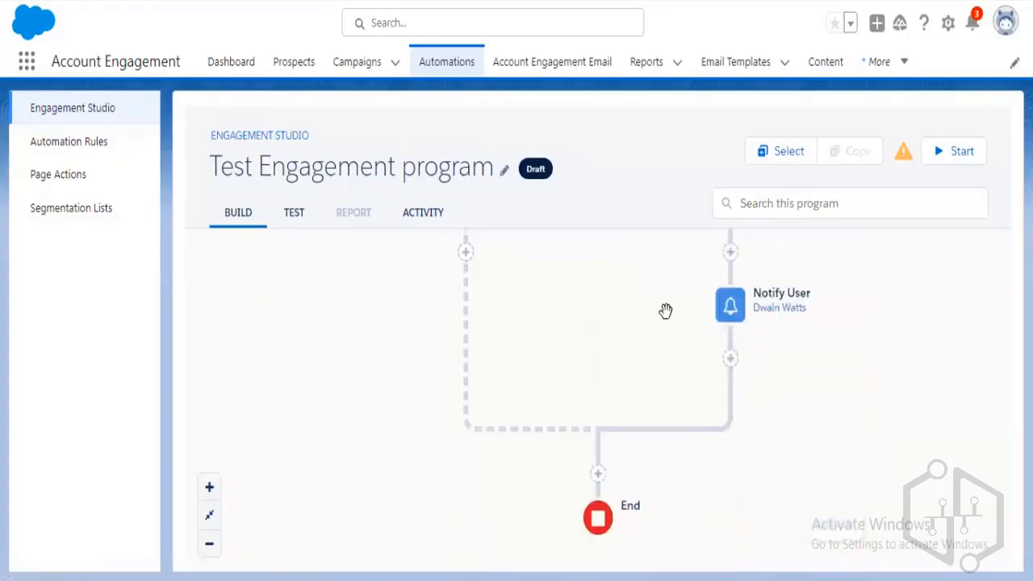
drag(655, 303, 662, 519)
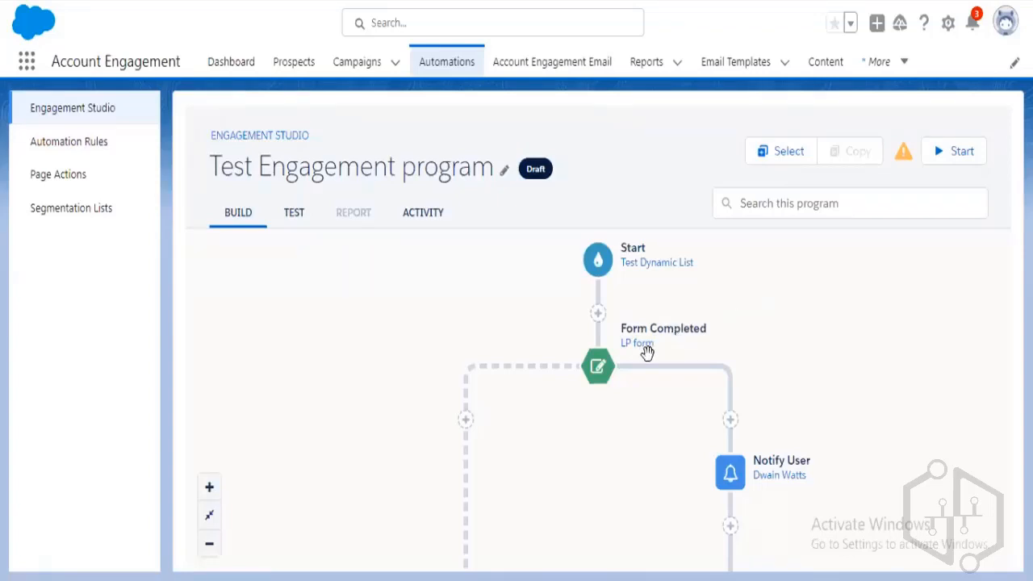
mouse_move(651, 461)
mouse_down()
mouse_move(651, 438)
mouse_move(654, 466)
mouse_up()
drag(586, 477, 584, 431)
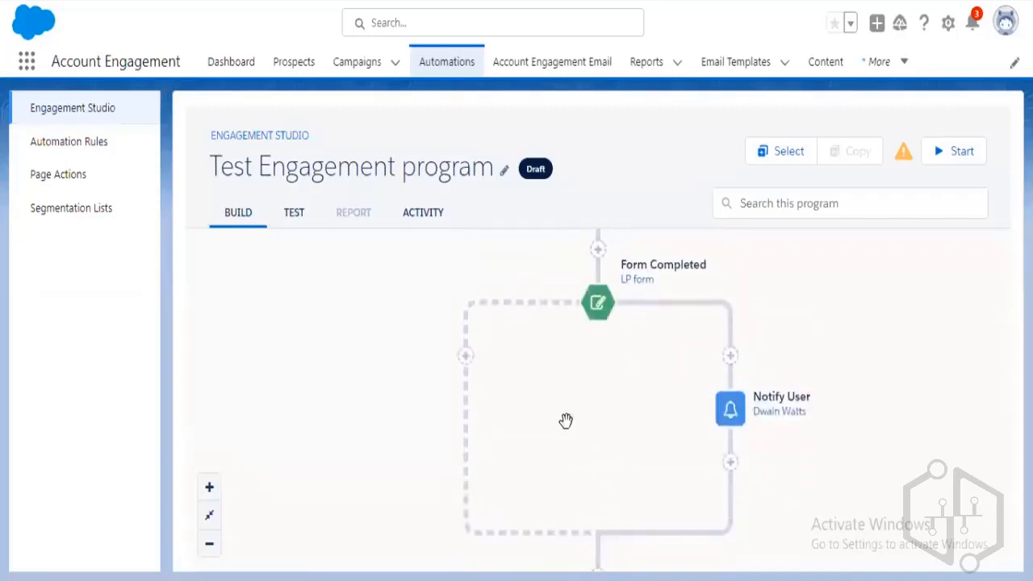
click(464, 360)
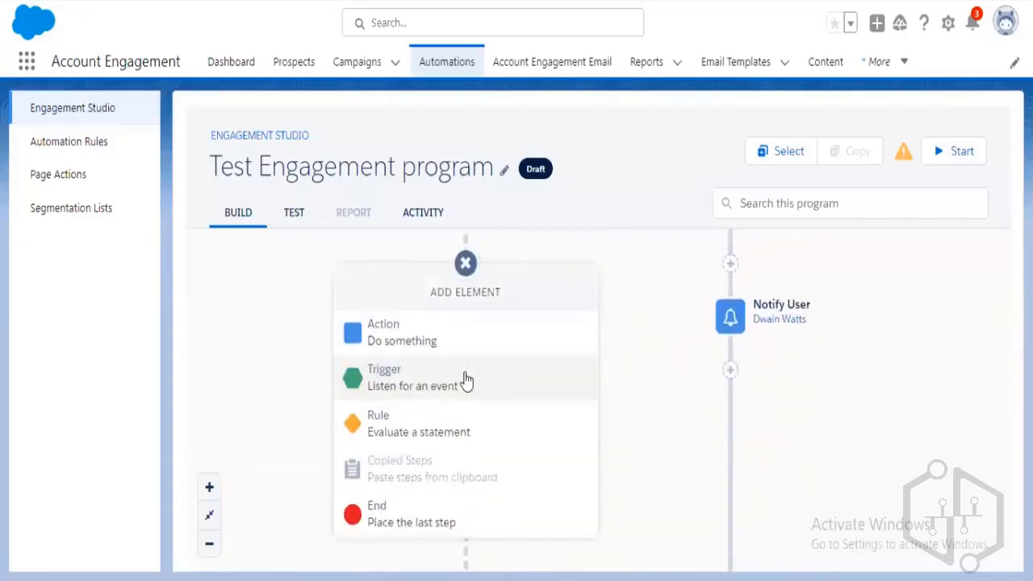
click(467, 381)
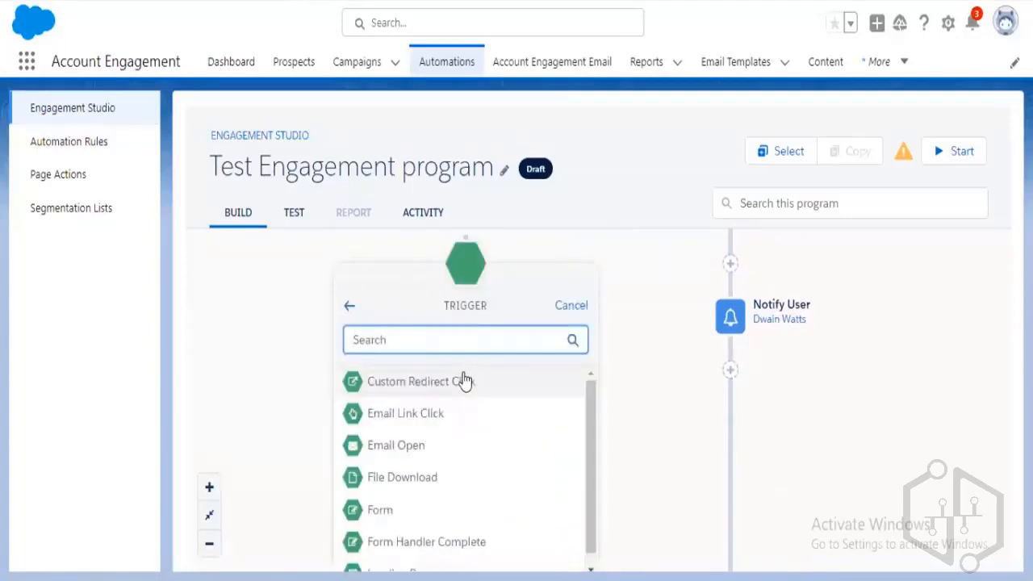
scroll(490, 453, down, 1)
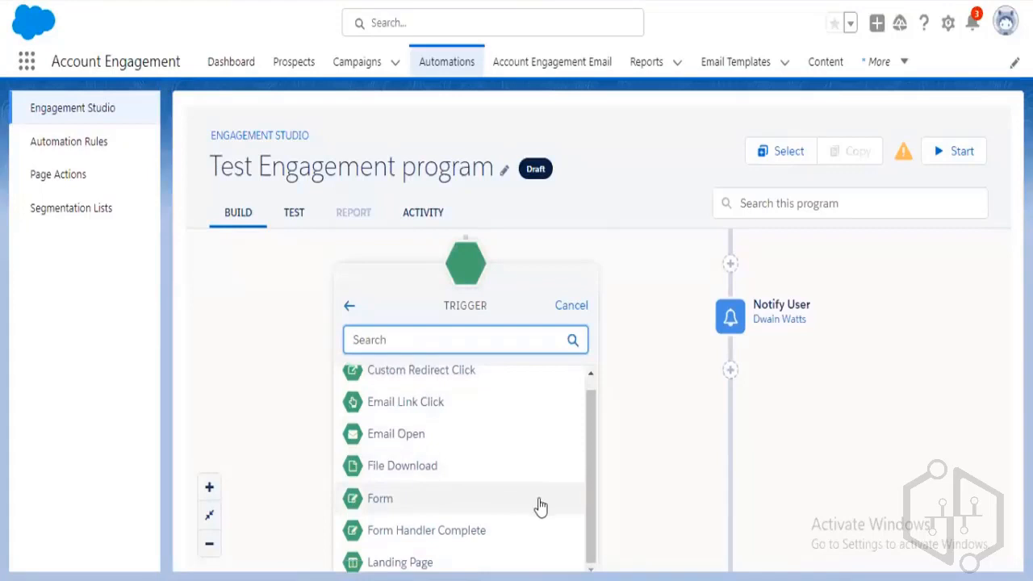
scroll(485, 468, up, 1)
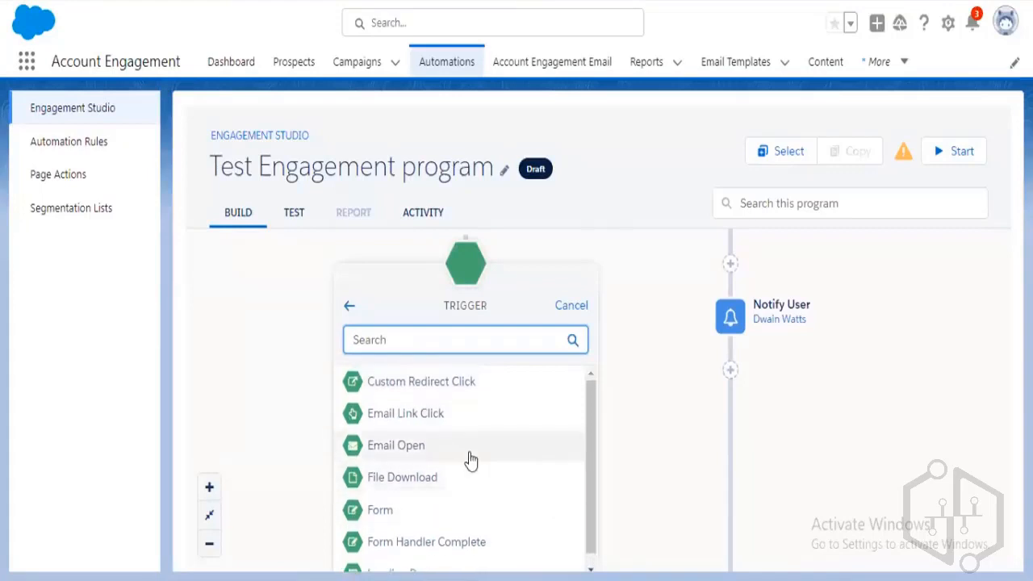
click(567, 306)
drag(623, 300, 622, 484)
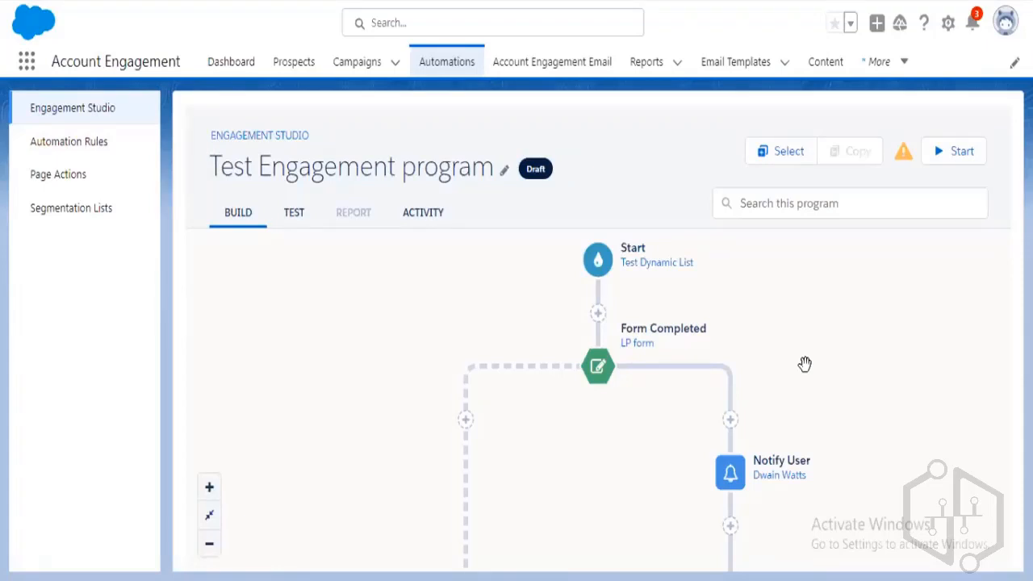
Open the Prospects page in a new tab and review the 14 listed prospects.
right_click(295, 64)
click(325, 74)
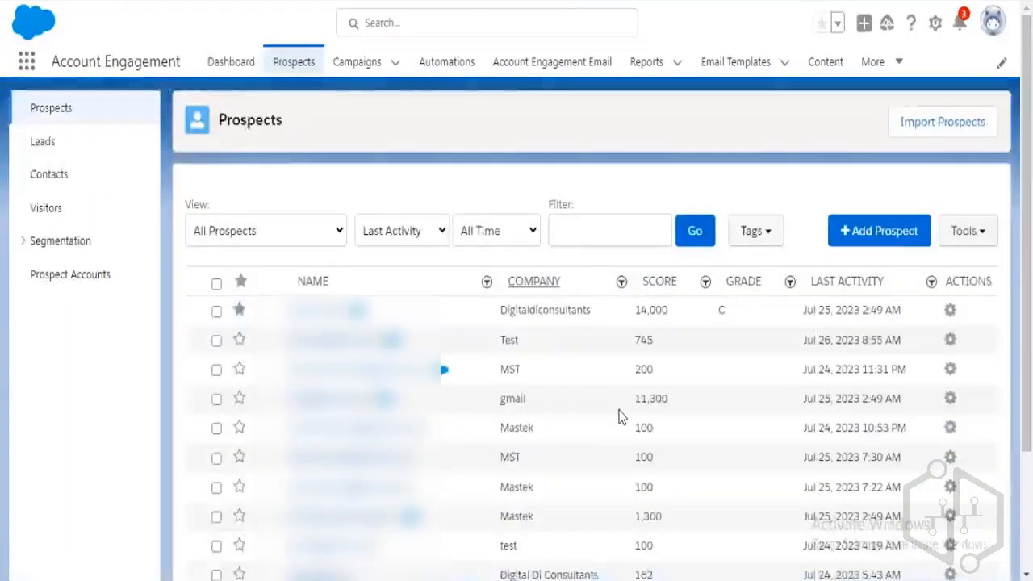
scroll(622, 415, down, 2)
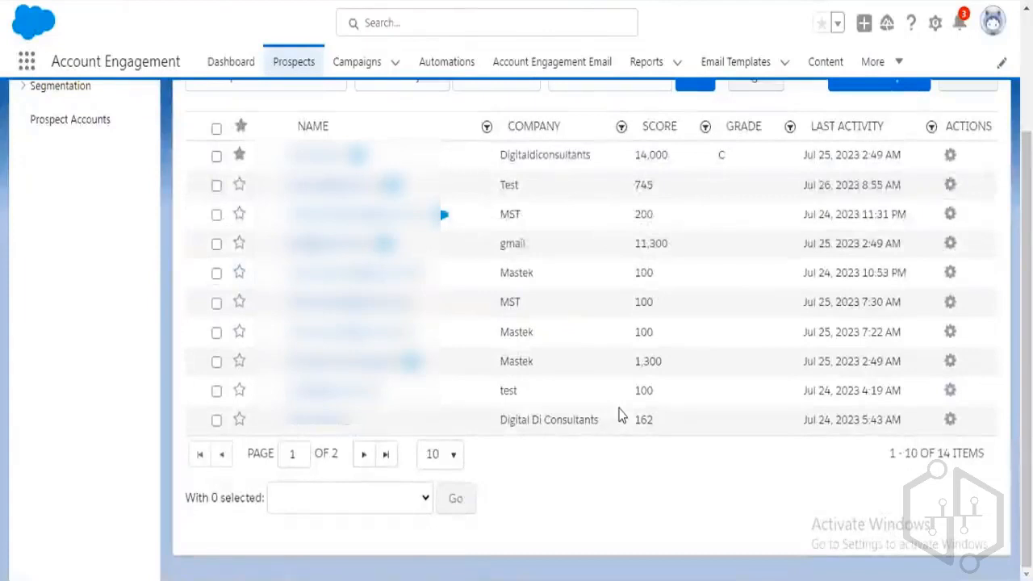
scroll(621, 415, up, 2)
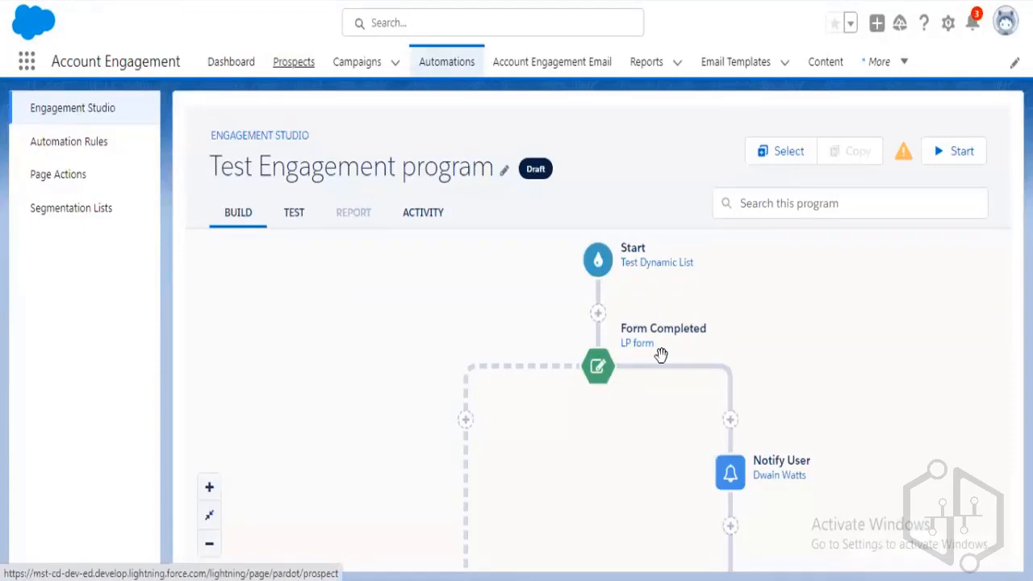
Open the Form Completed trigger's settings, zoom the page to 90%, and close them.
drag(789, 363, 787, 316)
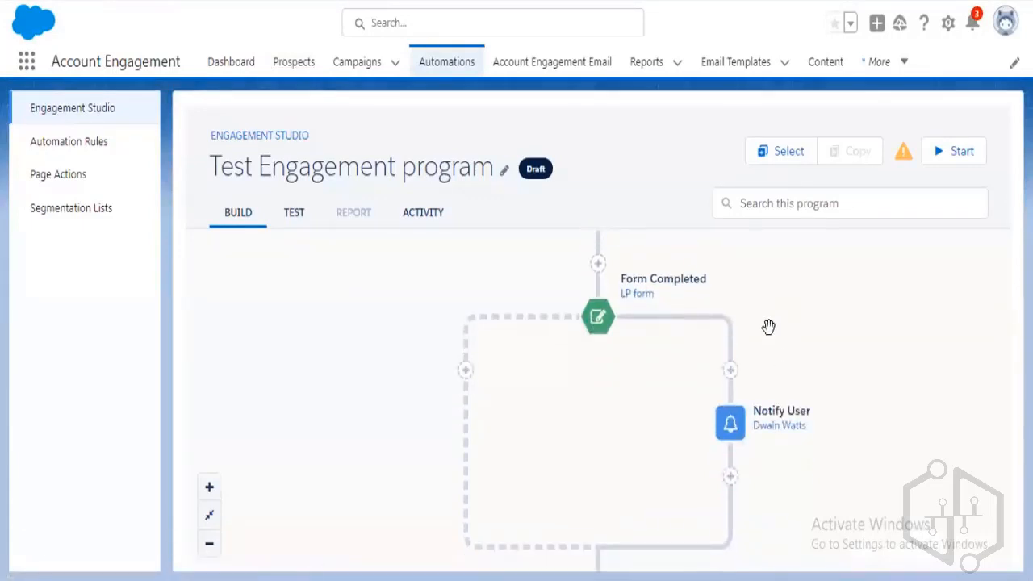
click(604, 331)
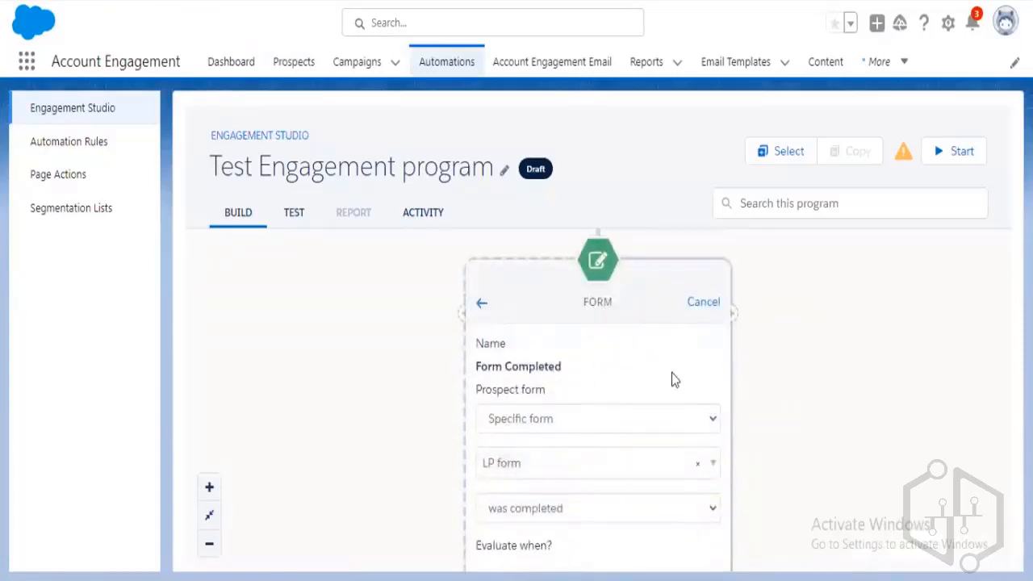
drag(683, 377, 683, 321)
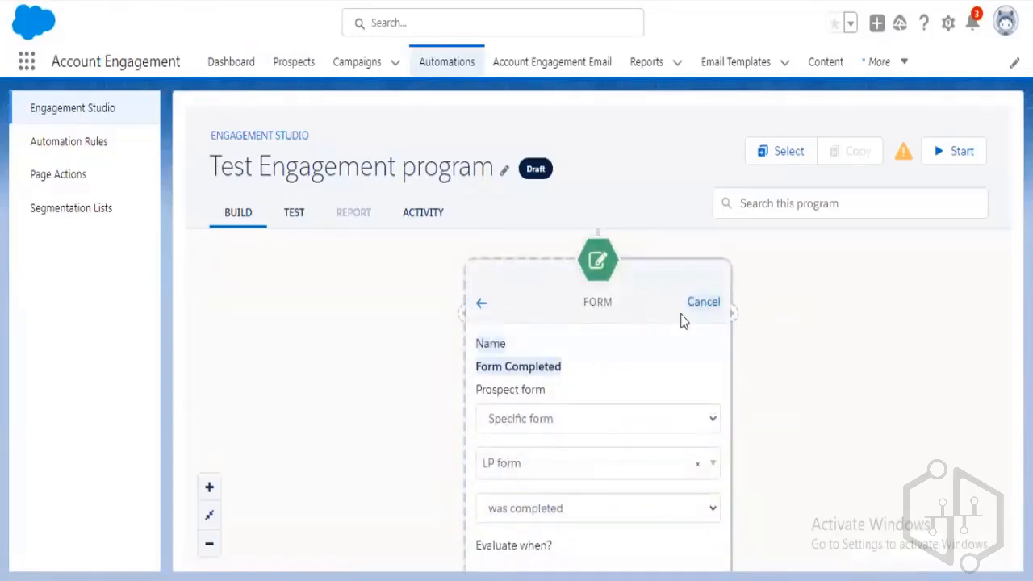
key(ctrl+minus)
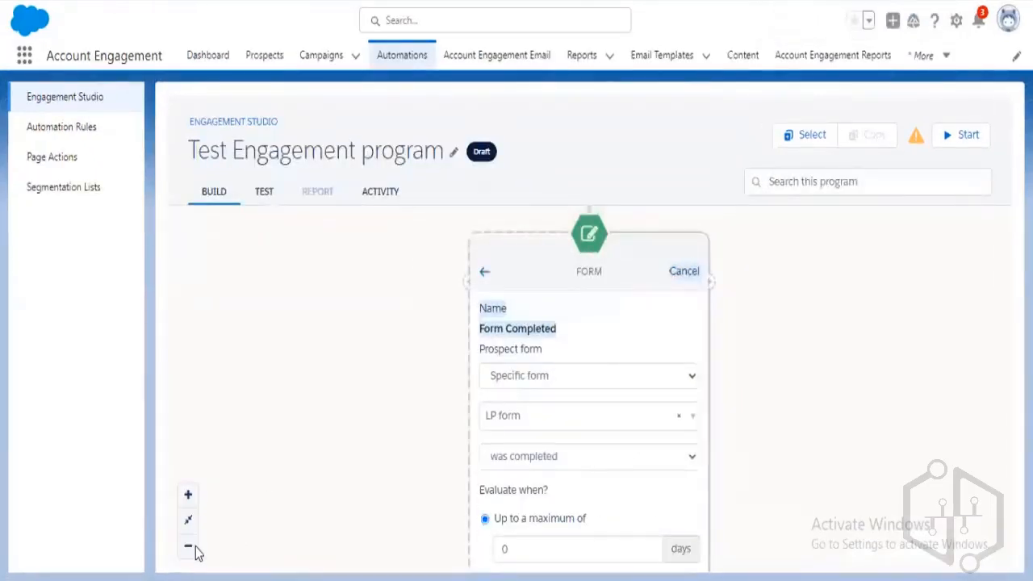
click(684, 271)
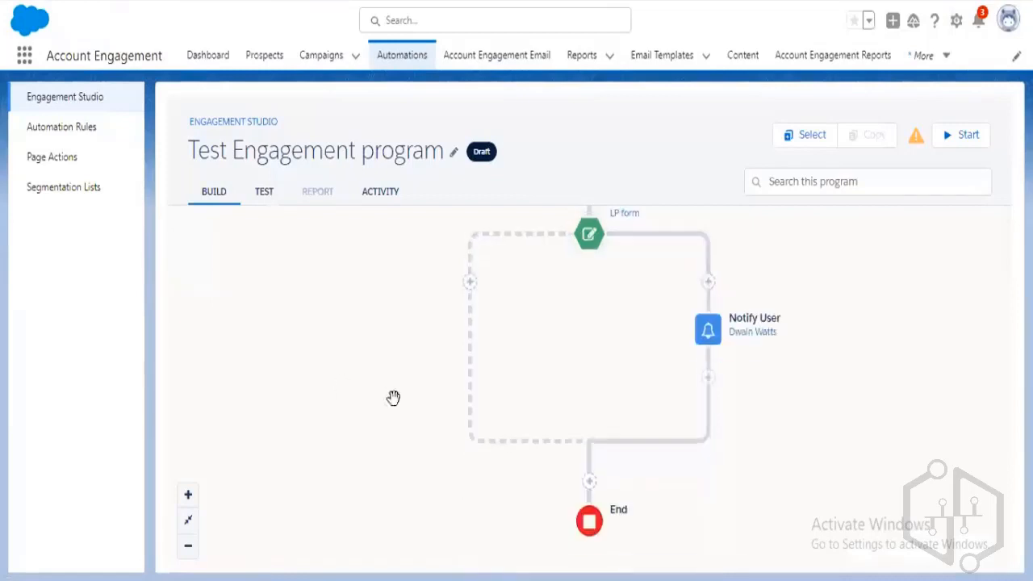
double_click(189, 548)
click(501, 491)
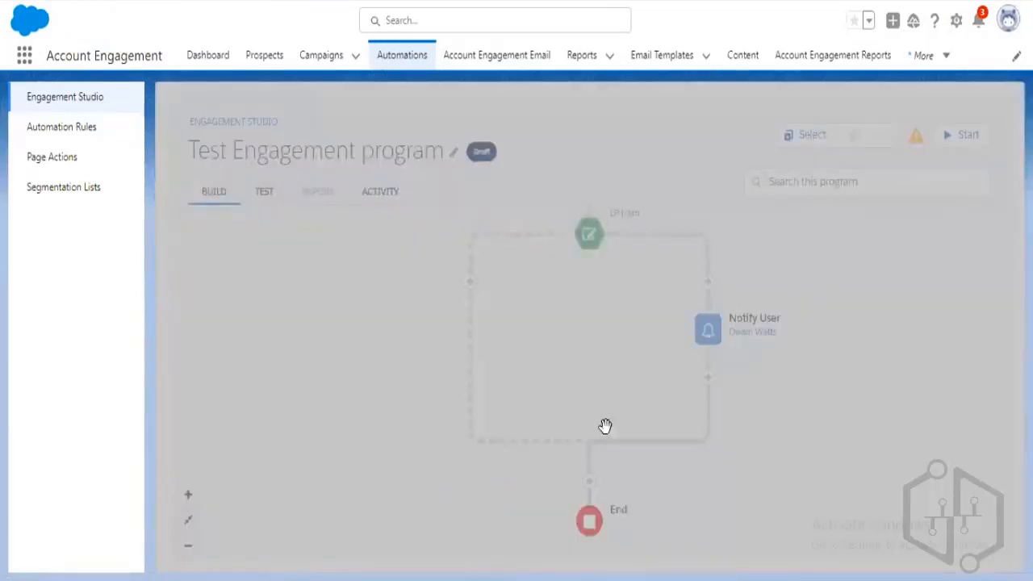
Delete the Form Completed trigger and fit the whole program into view.
click(594, 242)
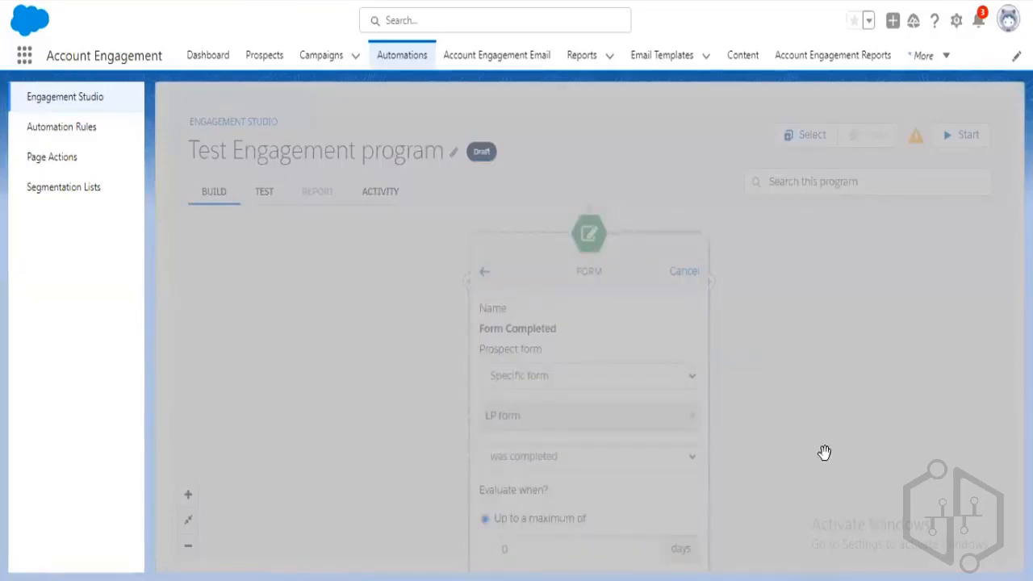
scroll(776, 418, down, 2)
scroll(776, 418, down, 1)
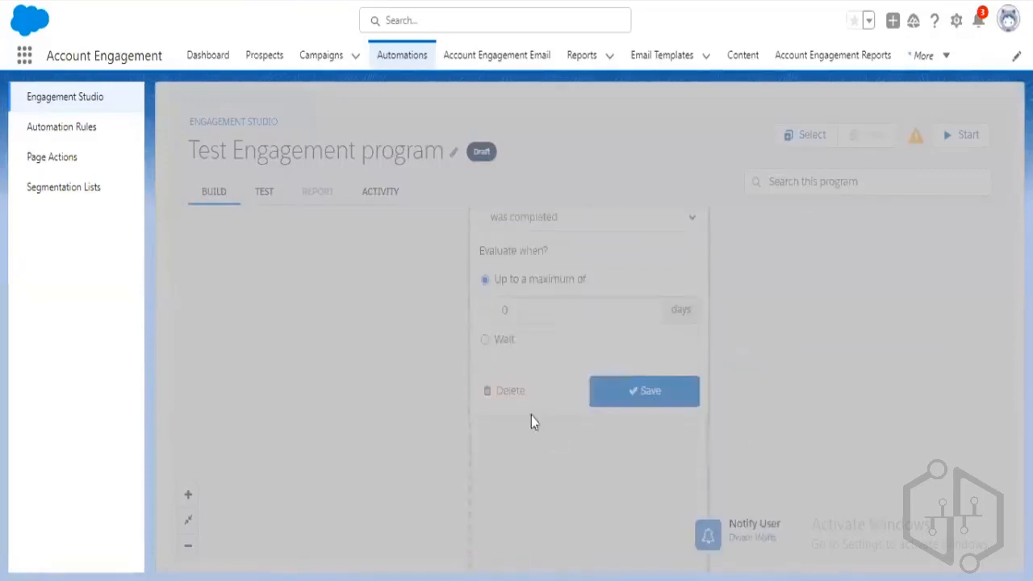
click(517, 391)
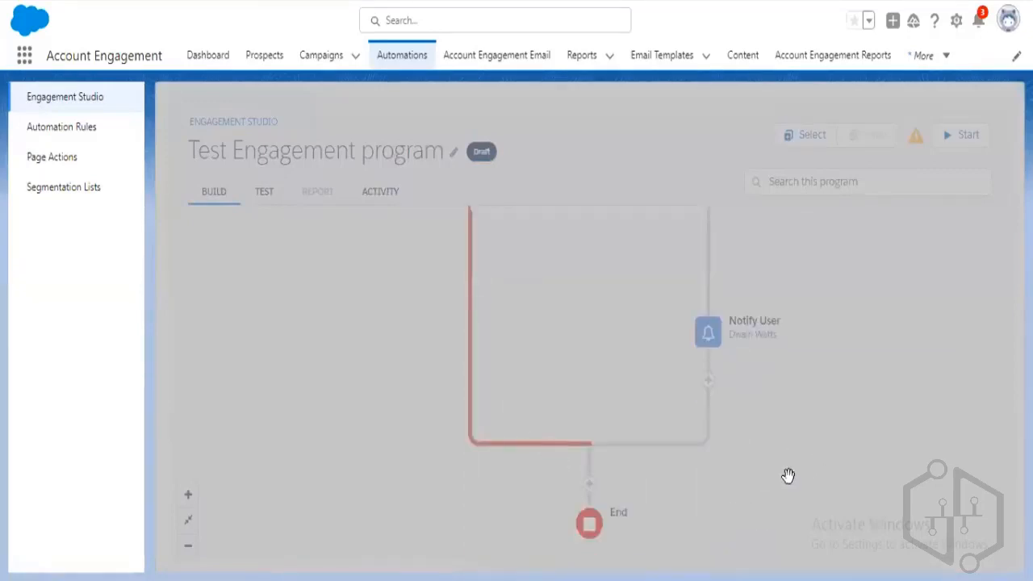
click(188, 520)
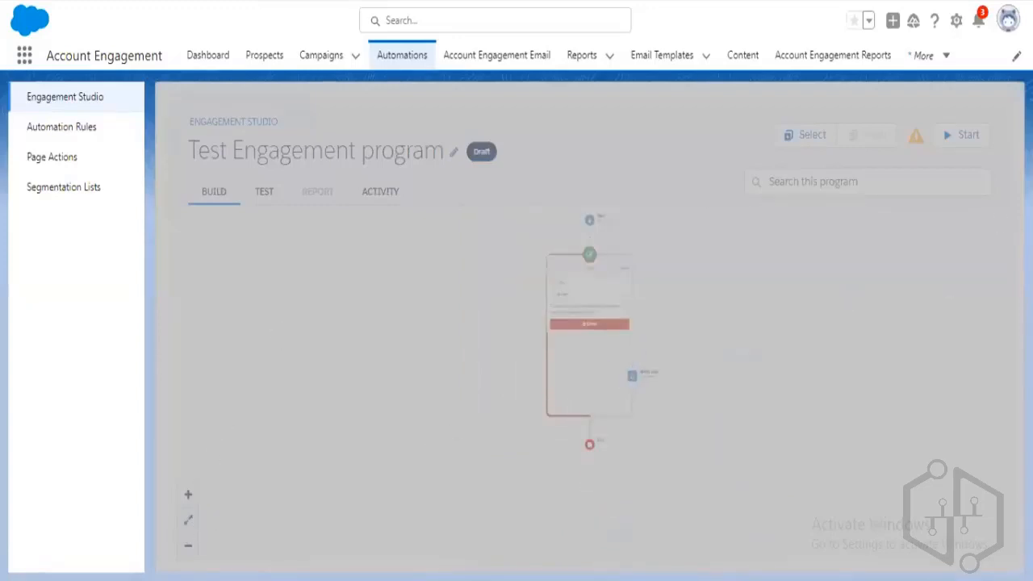
Begin starting the program, cancel, and switch to the Activity view.
click(986, 139)
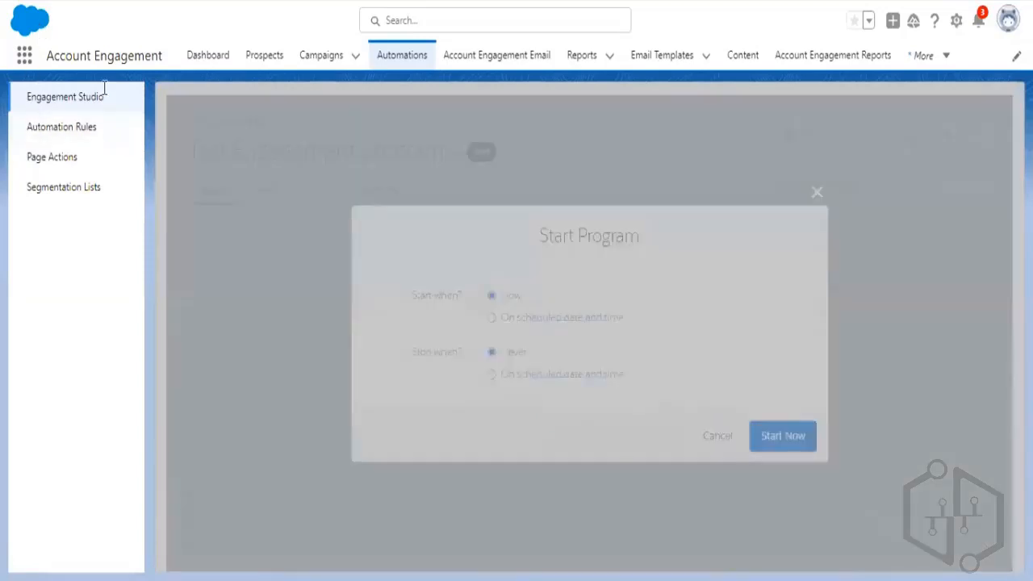
click(718, 438)
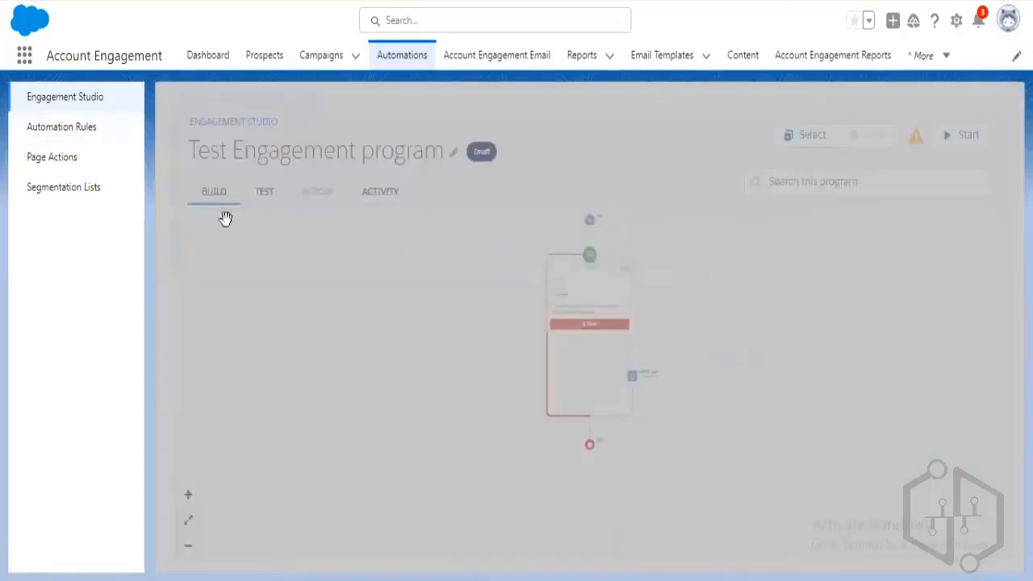
click(380, 191)
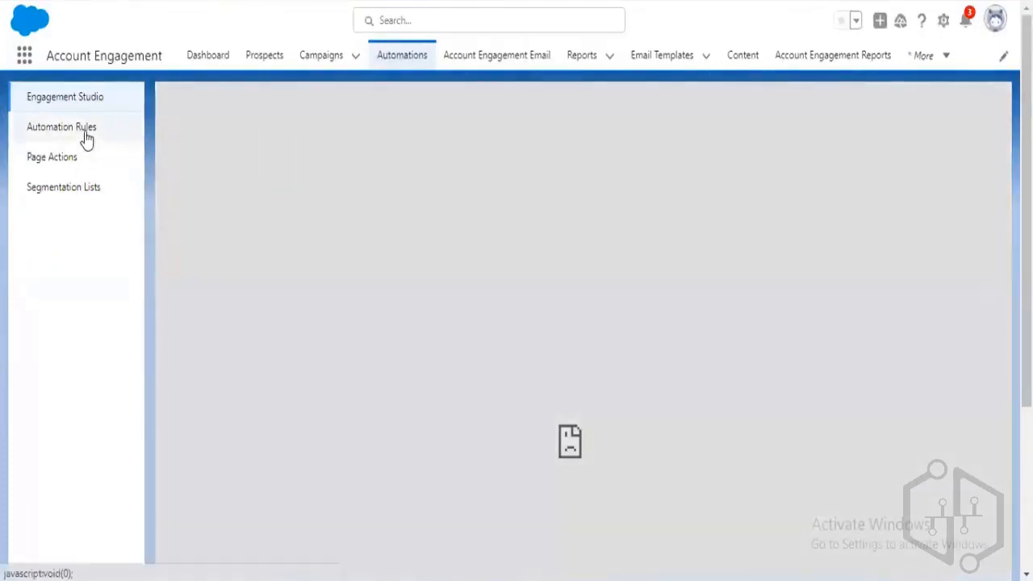
Go to Engagement Studio and open the Test Engagement program's Build canvas.
click(87, 139)
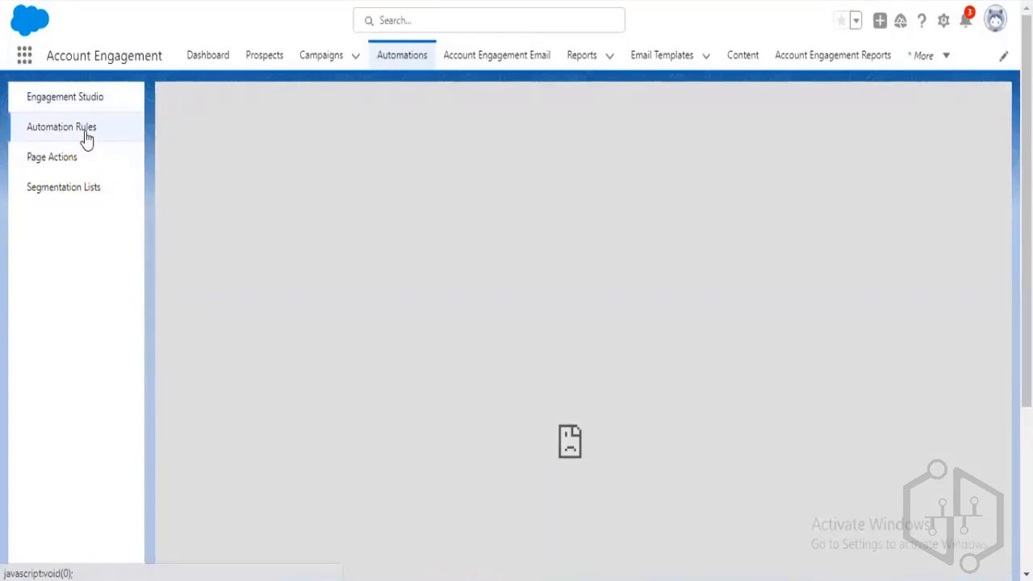
click(86, 138)
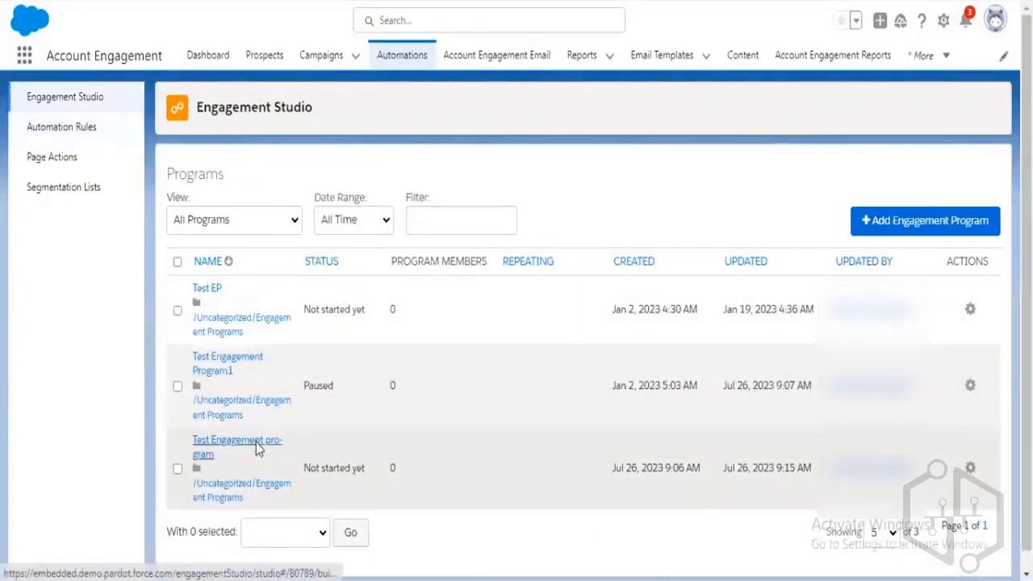
click(256, 444)
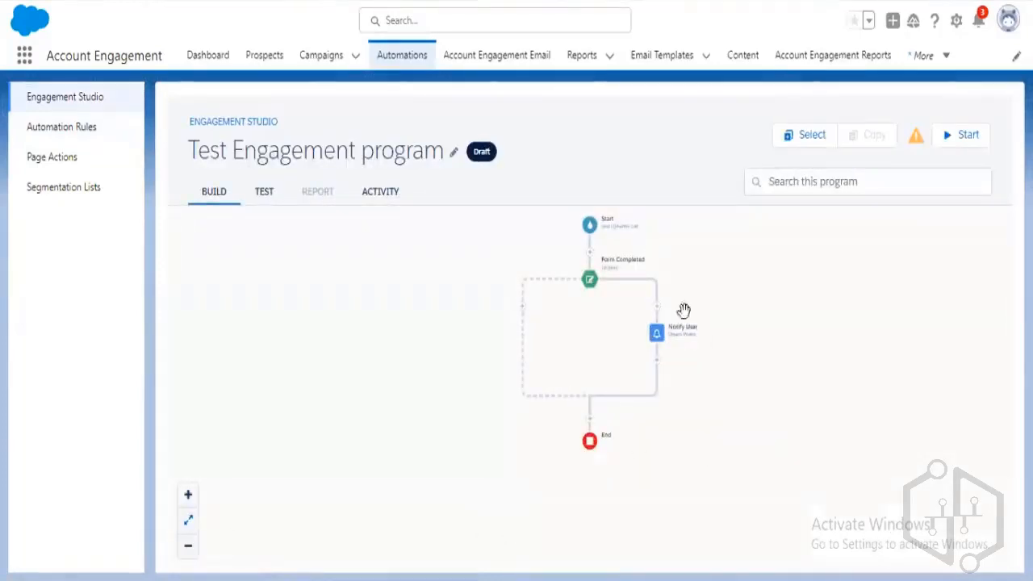
Delete the Form Completed trigger from the program.
click(593, 286)
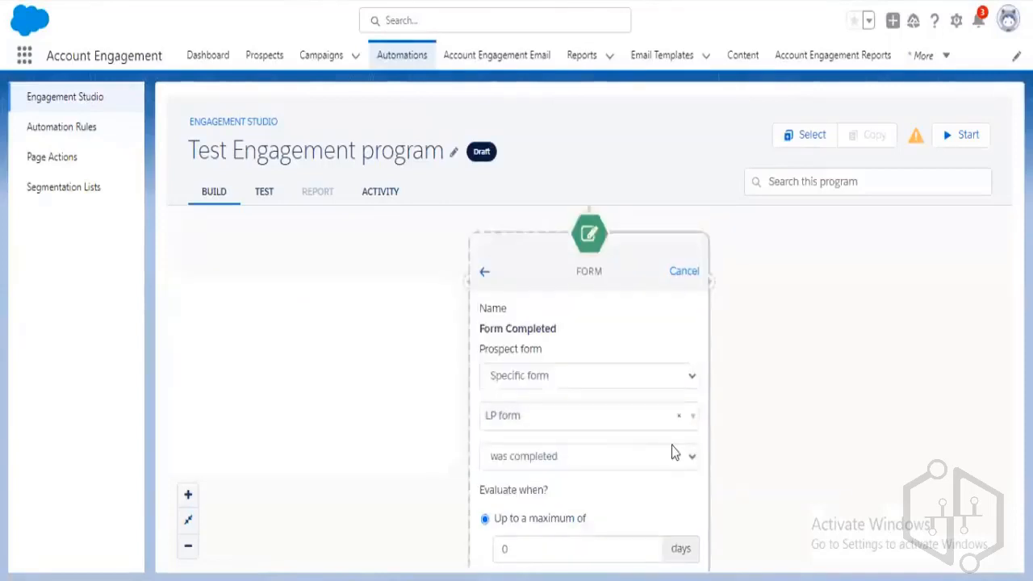
key(ctrl+minus)
key(ctrl+minus)
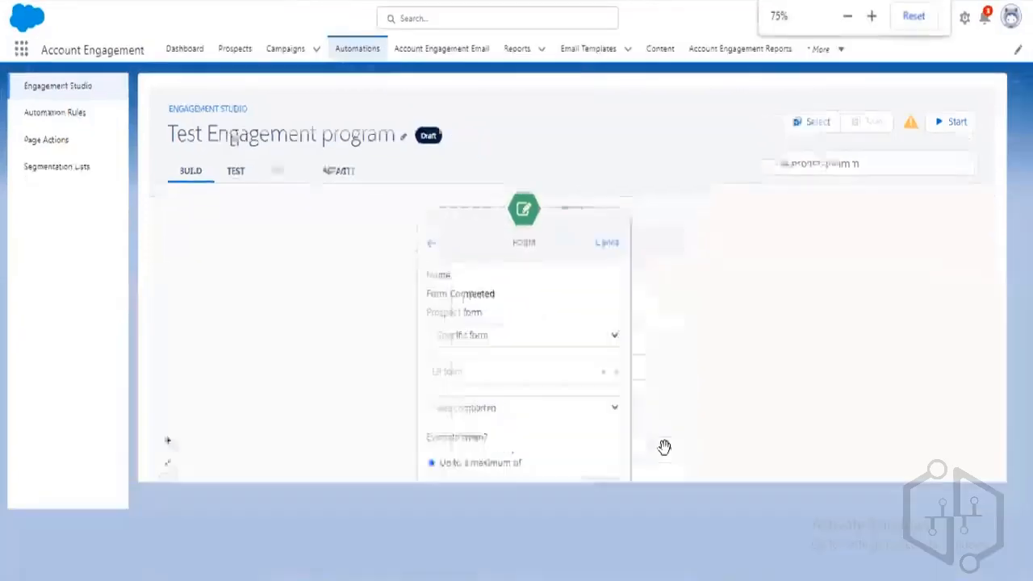
click(517, 536)
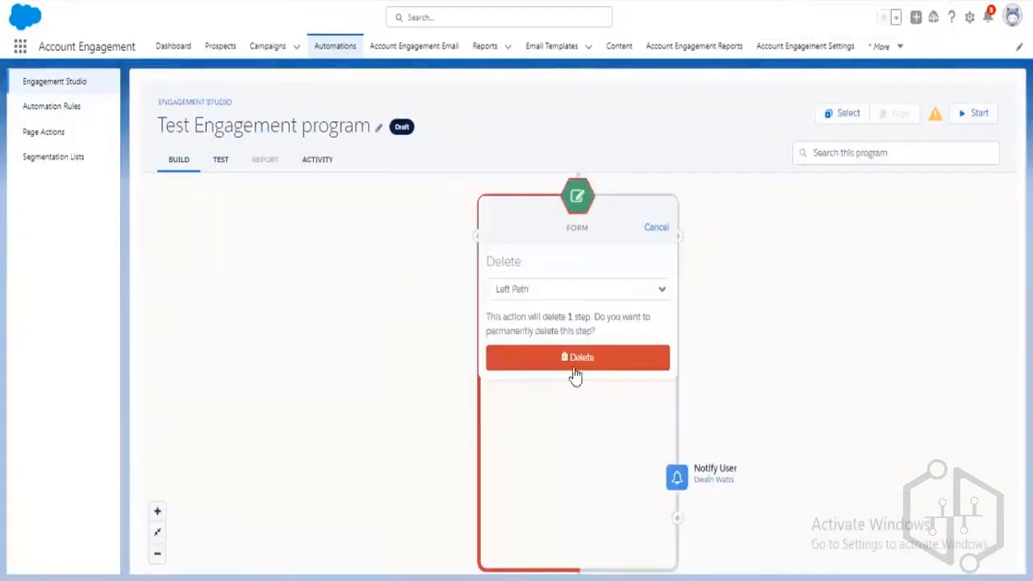
click(576, 360)
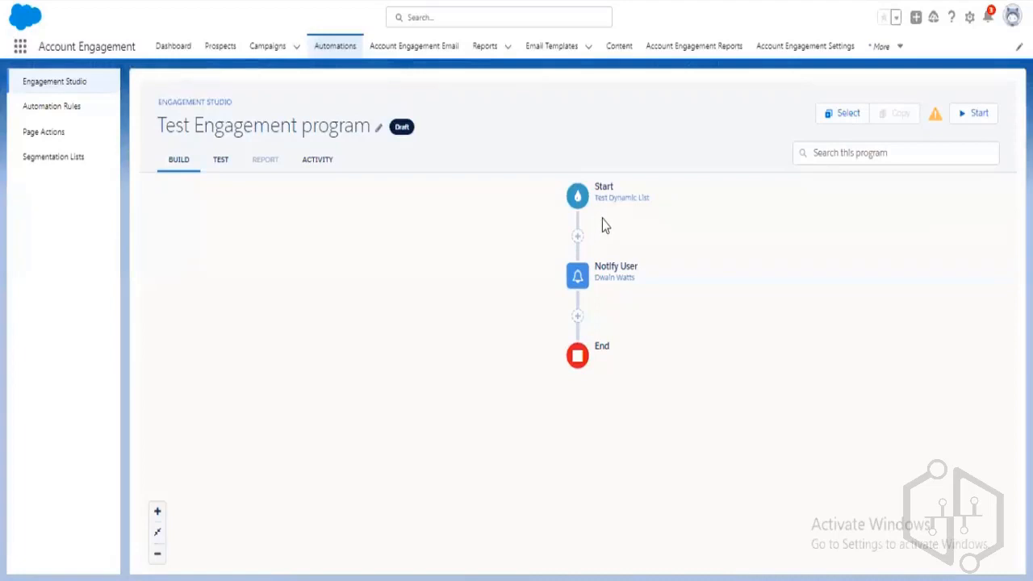
Delete the Notify User step from the program.
click(584, 286)
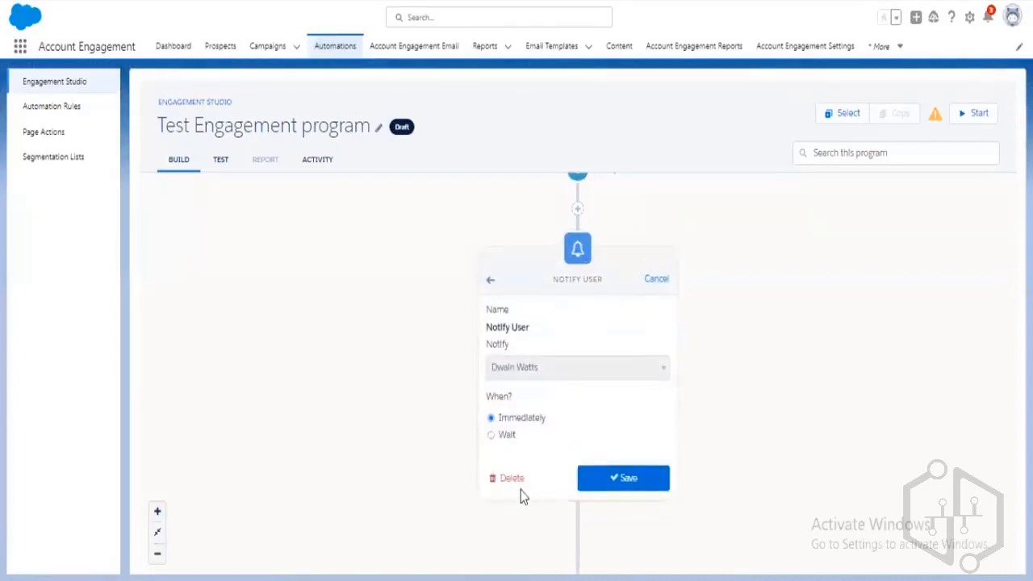
click(512, 482)
click(591, 386)
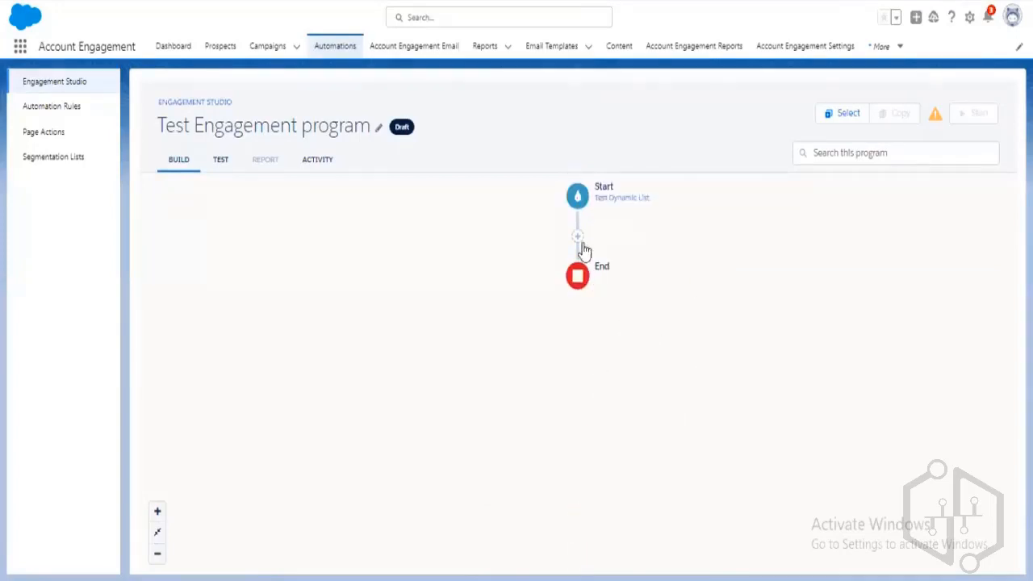
Add a Send Email action right after Start.
click(578, 237)
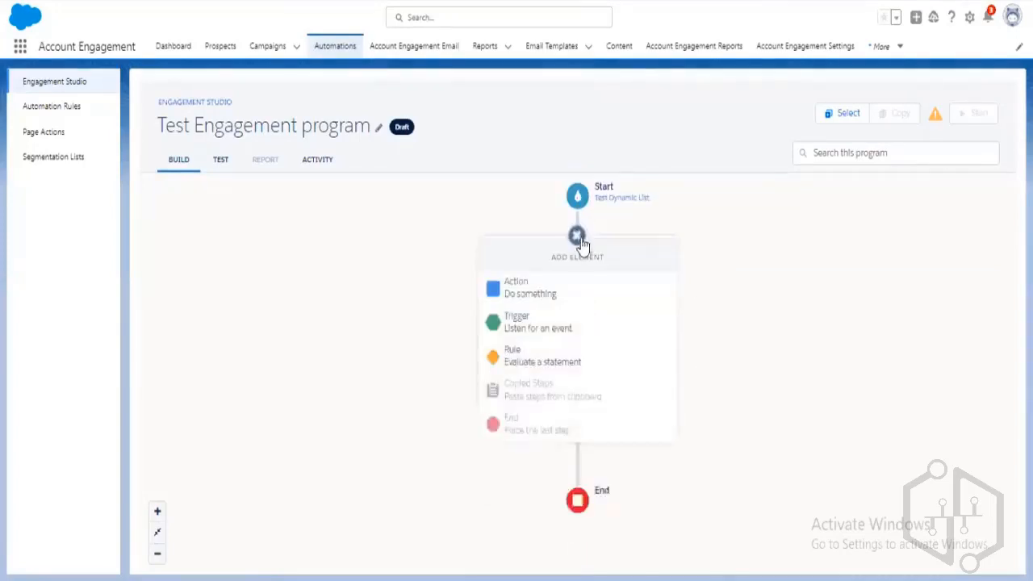
click(553, 300)
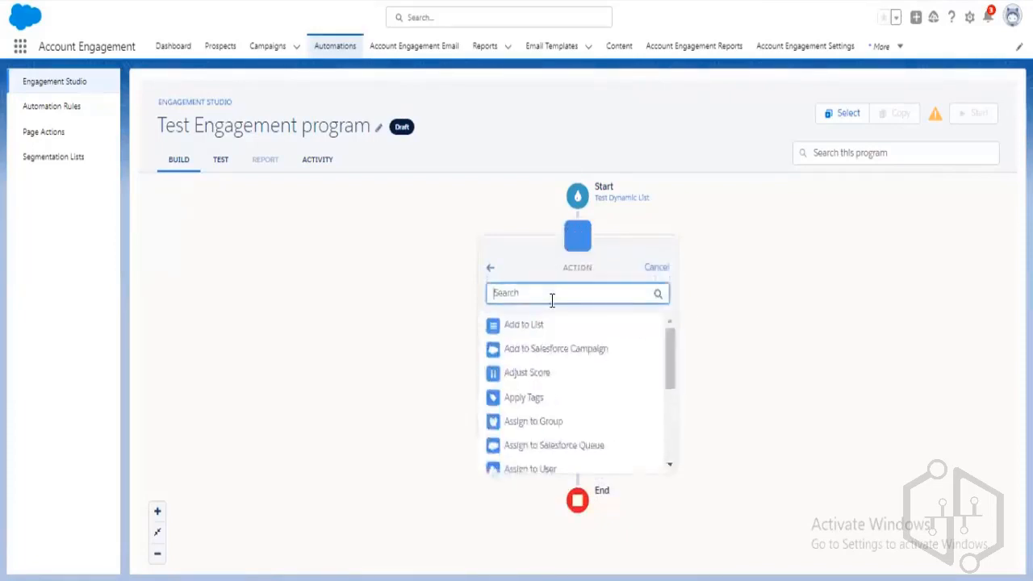
click(657, 268)
click(577, 237)
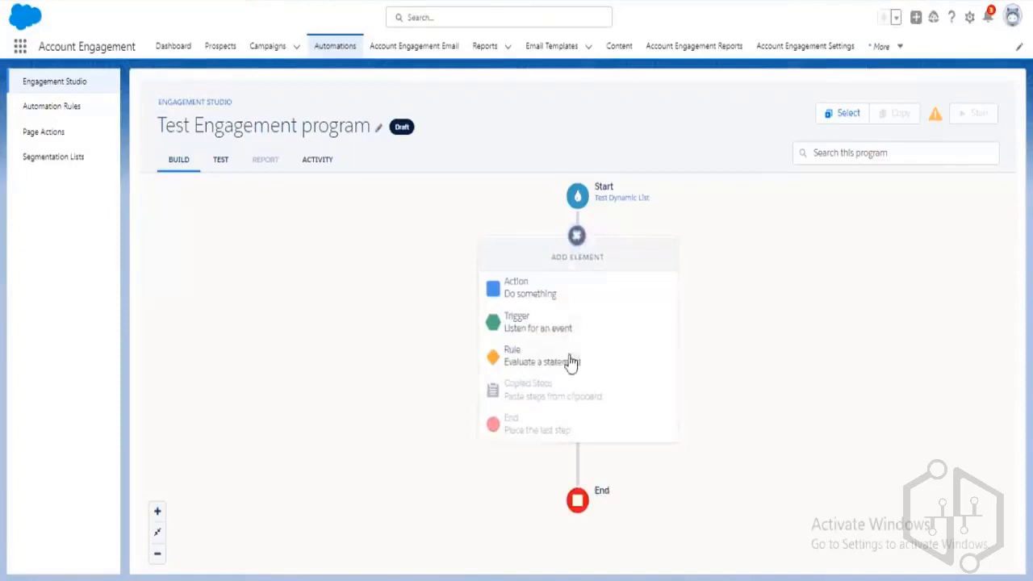
click(541, 327)
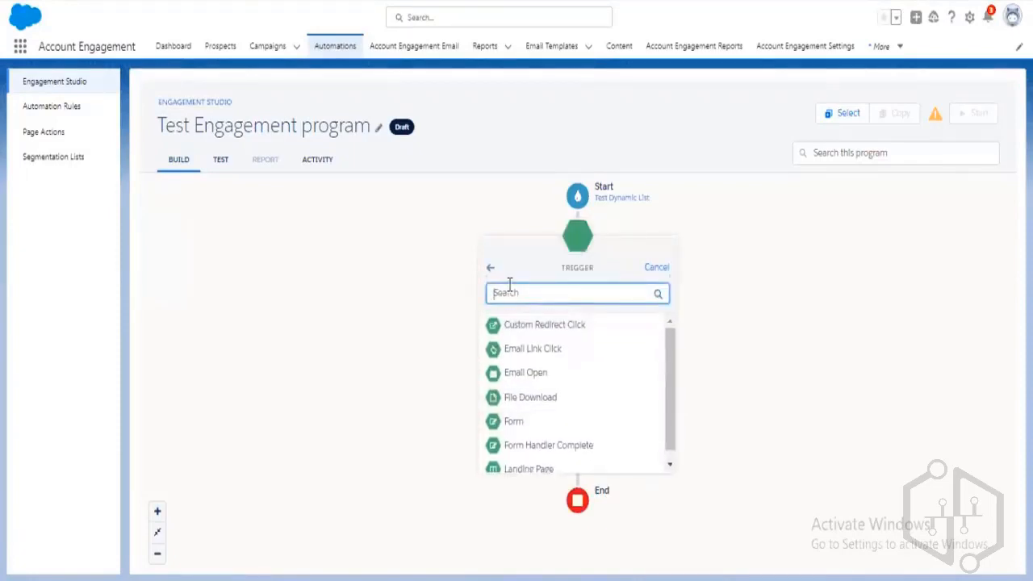
click(657, 267)
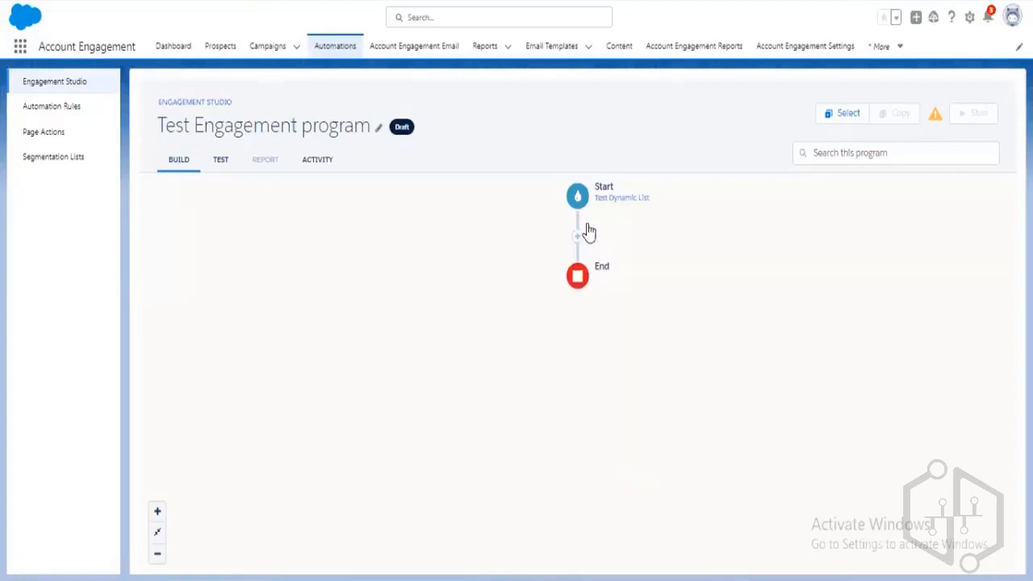
click(578, 241)
click(546, 286)
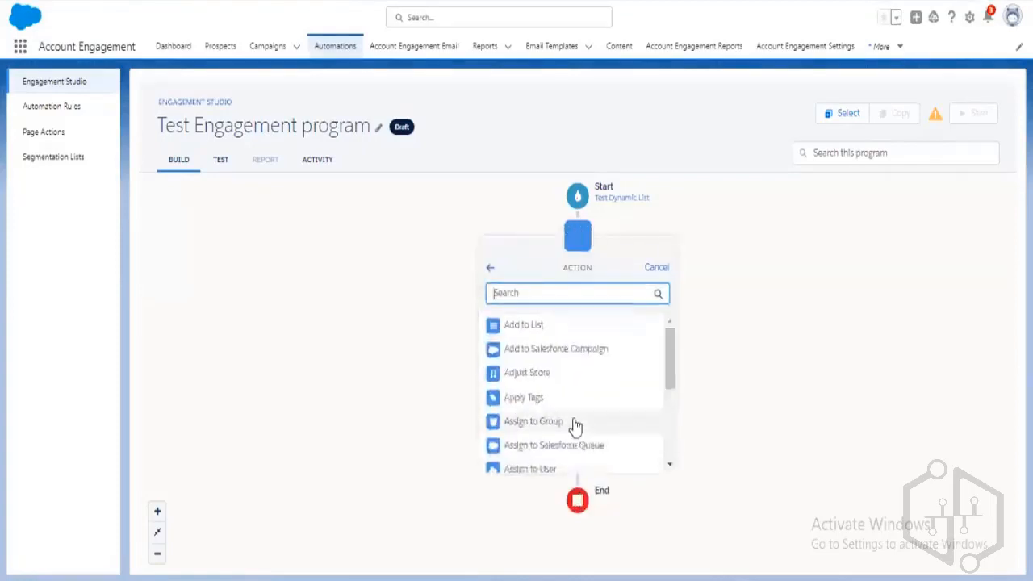
scroll(575, 425, down, 1)
scroll(575, 426, down, 3)
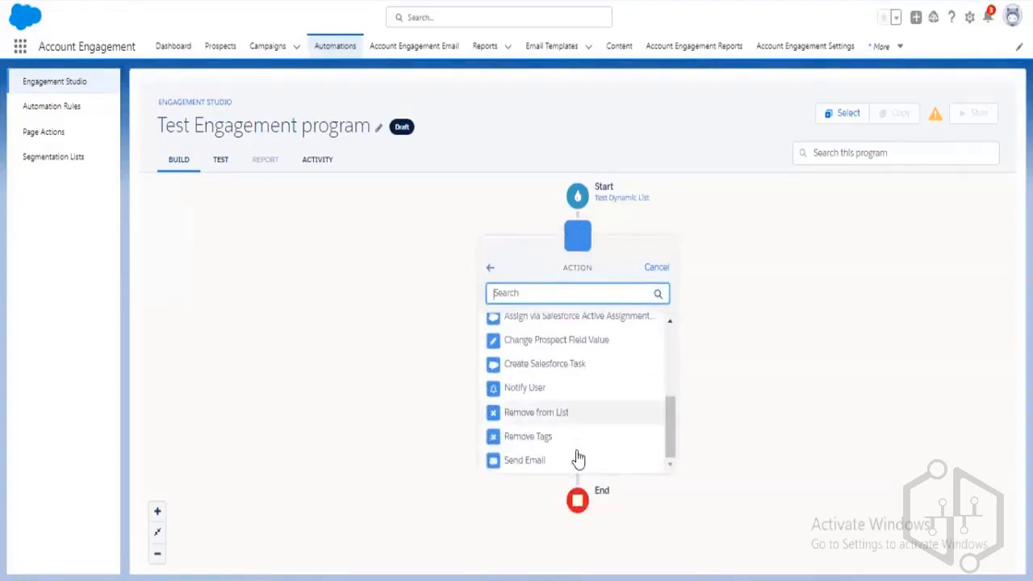
click(576, 461)
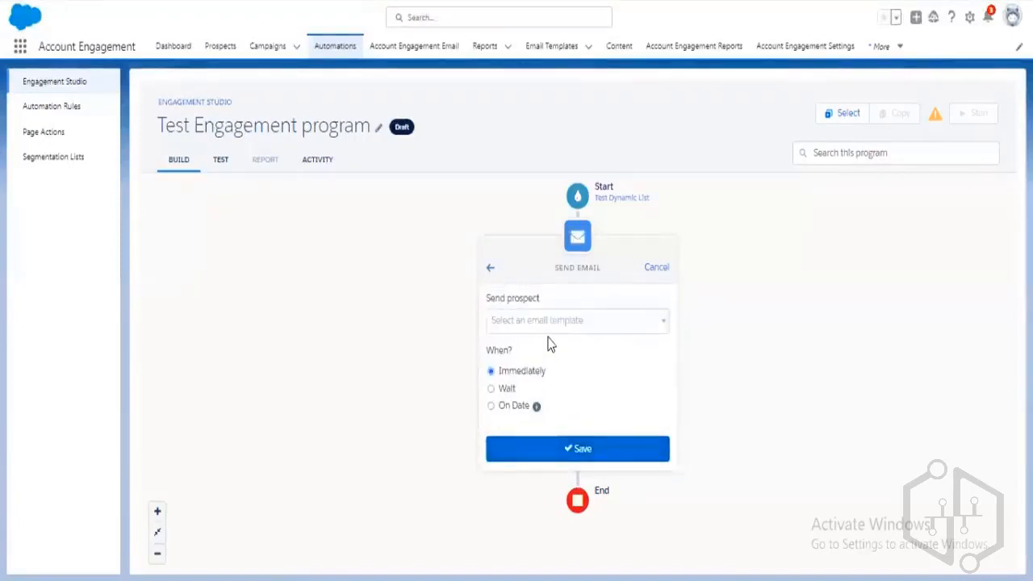
Set the Send Email step to the Test 1 template, sent immediately, and save it.
click(551, 321)
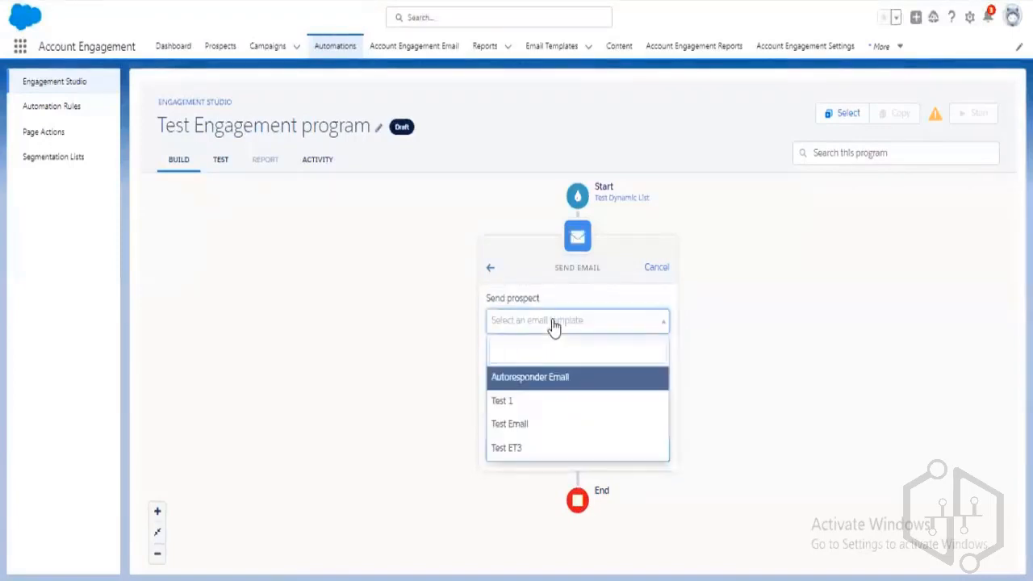
click(547, 402)
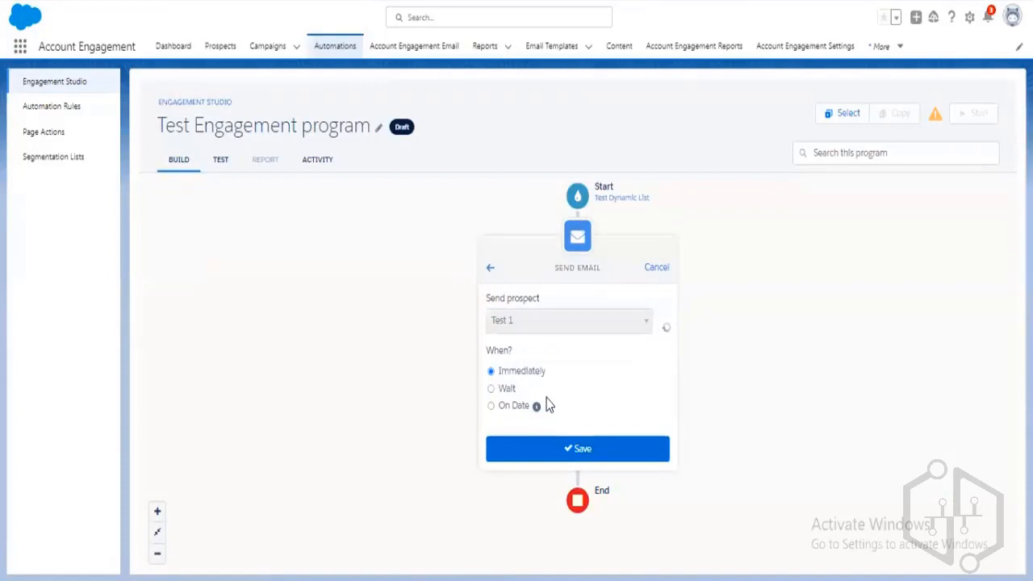
click(586, 449)
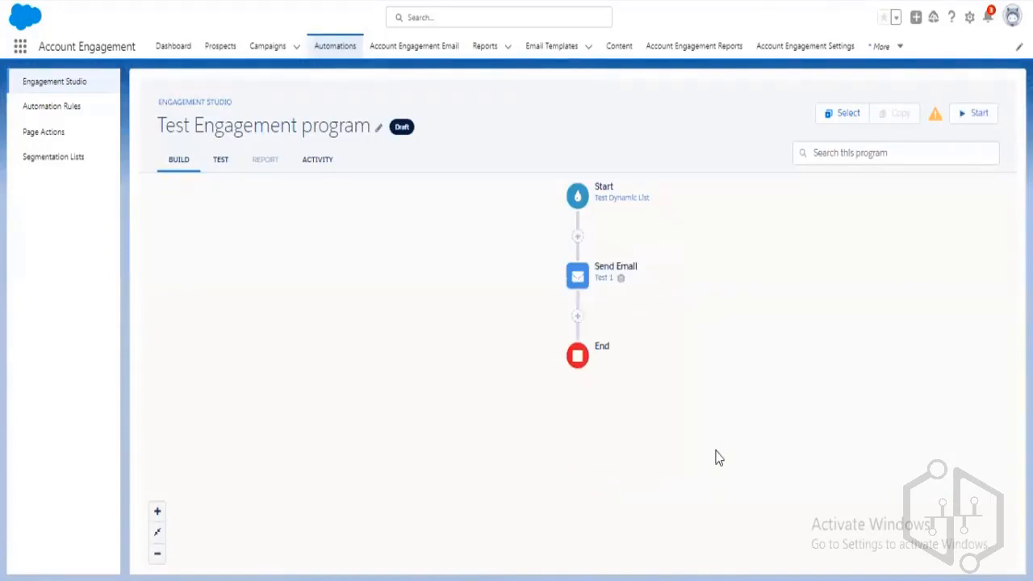
click(160, 511)
click(160, 511)
click(158, 533)
key(ctrl+0)
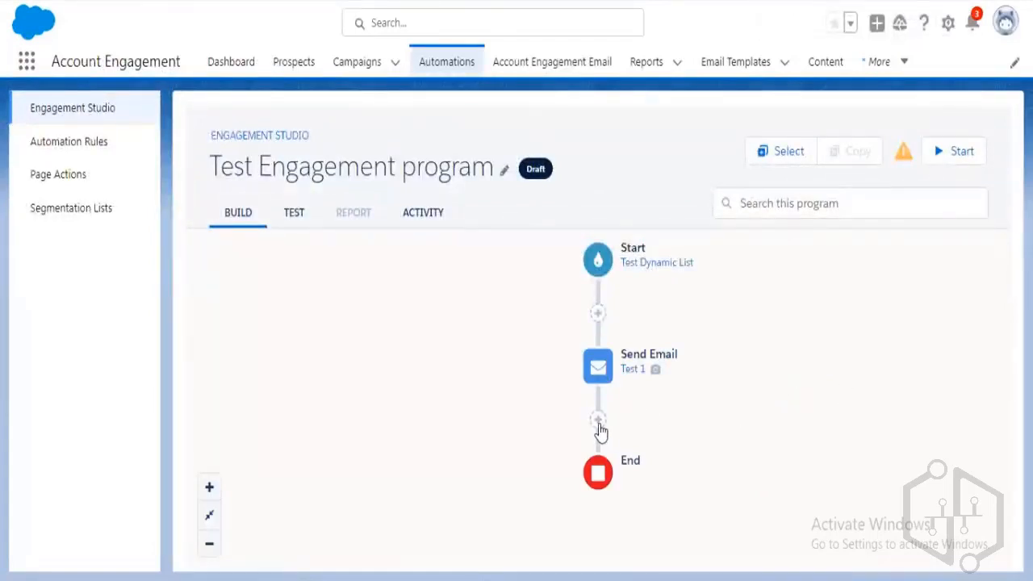
click(598, 424)
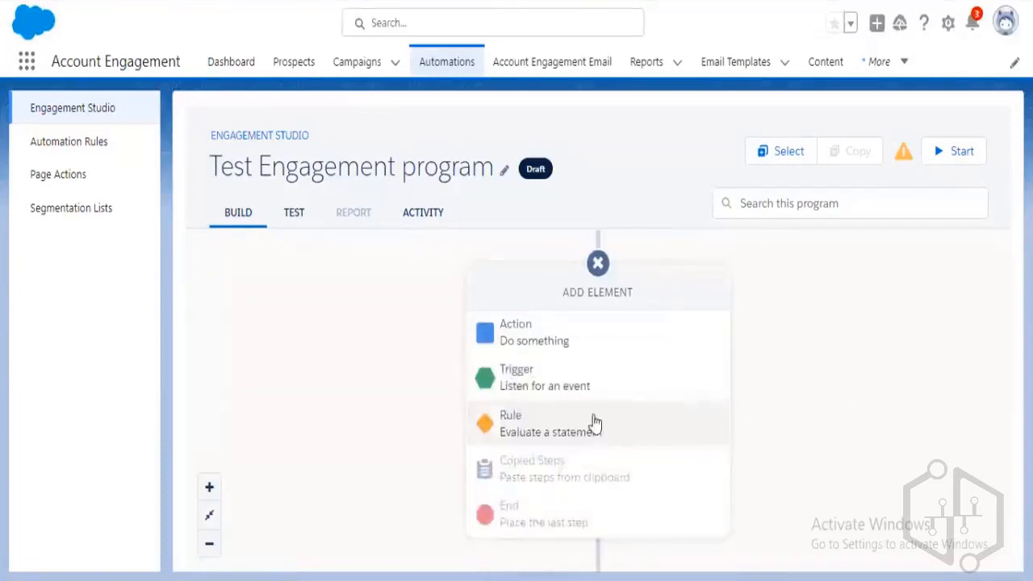
click(586, 394)
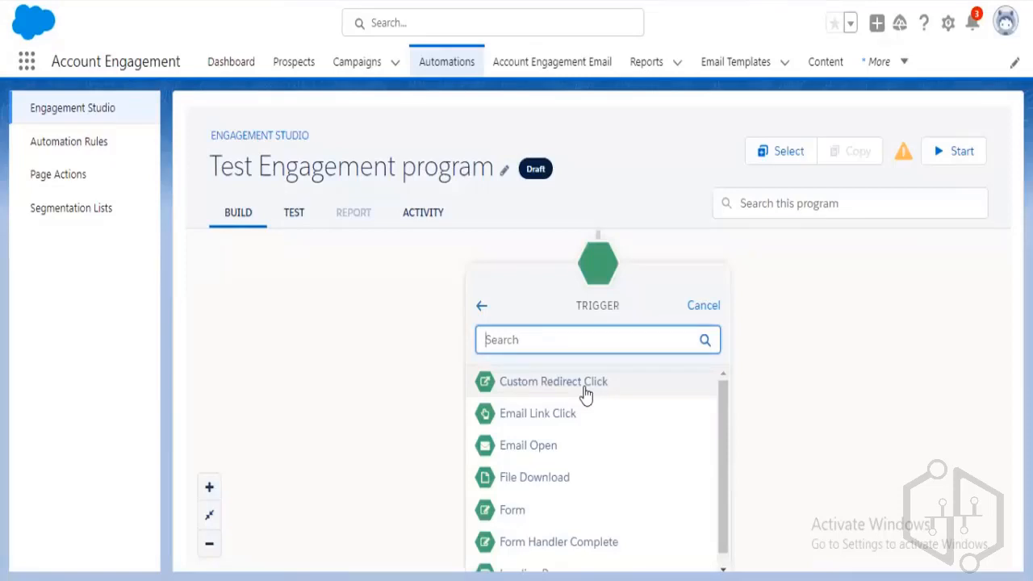
click(572, 456)
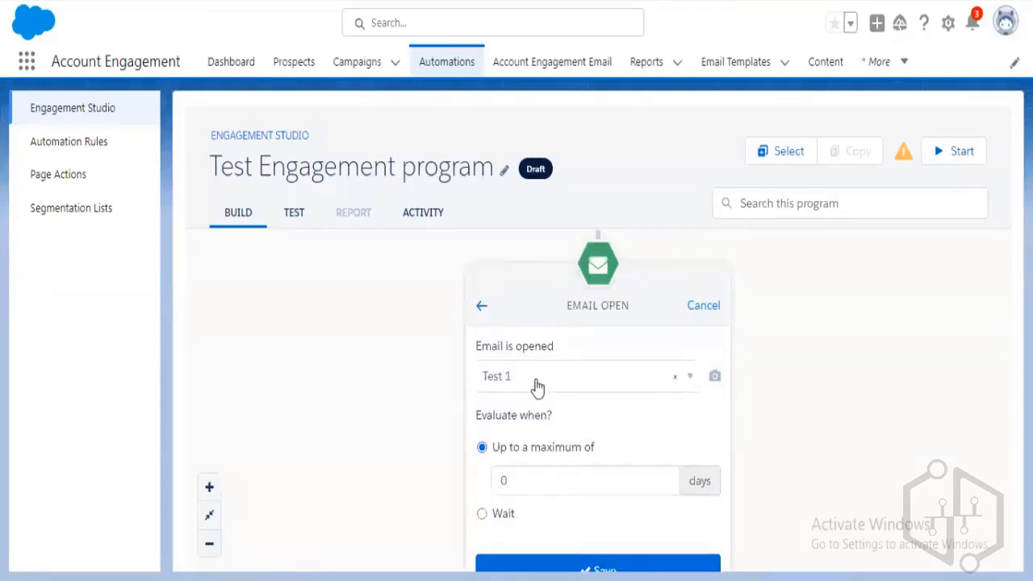
click(495, 515)
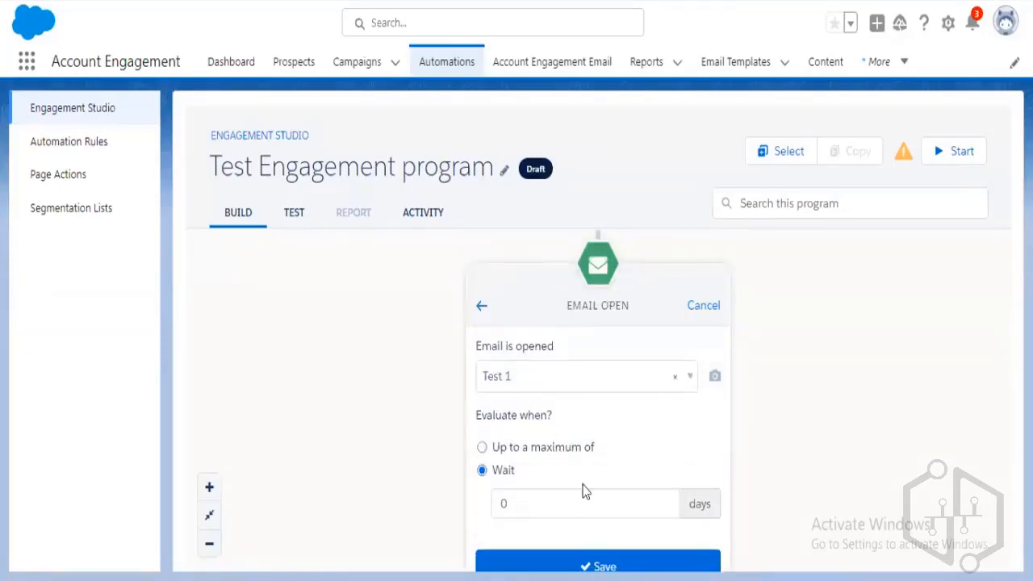
click(565, 504)
key(BackSpace)
text(2)
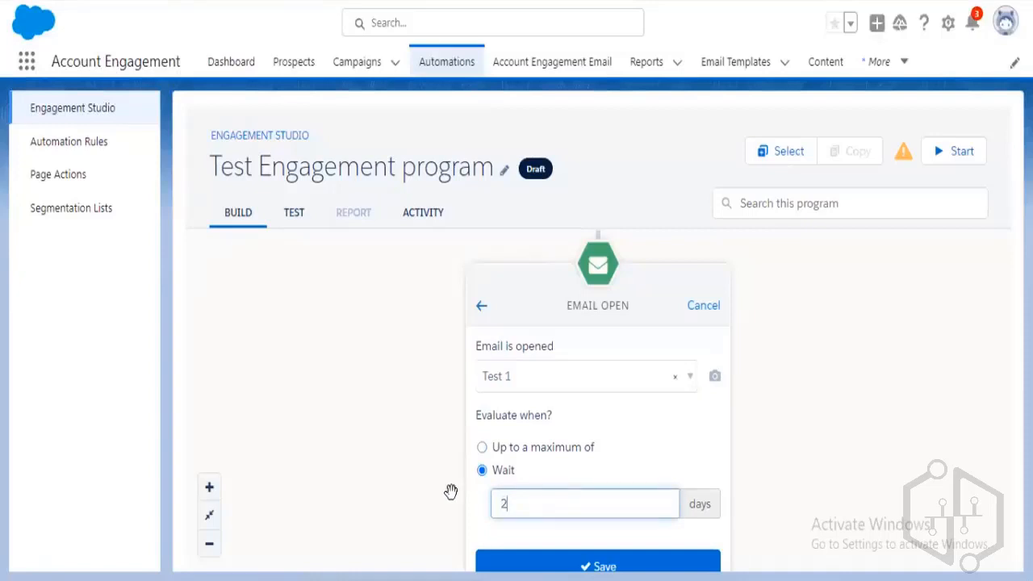
click(615, 565)
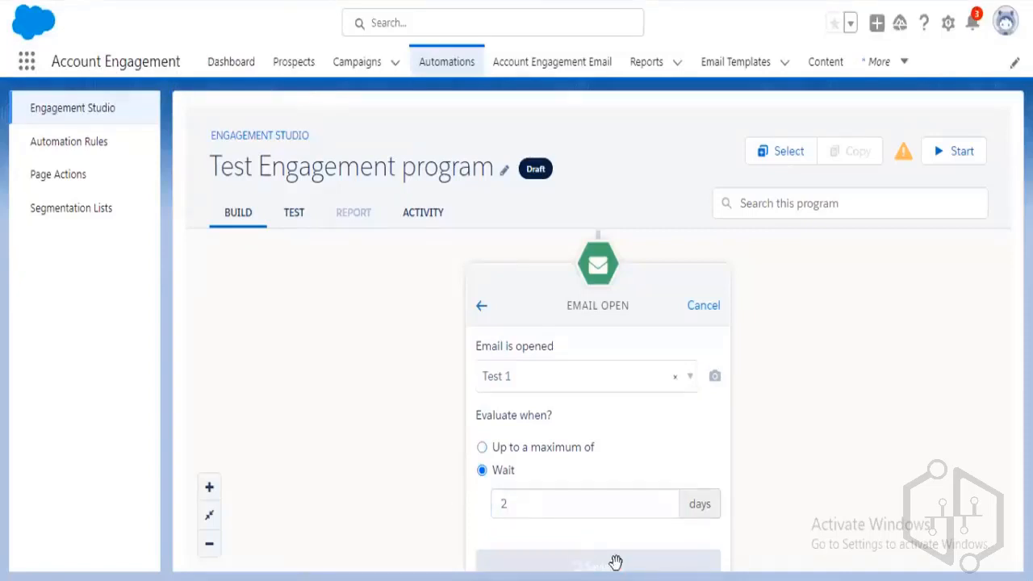
drag(793, 315, 752, 417)
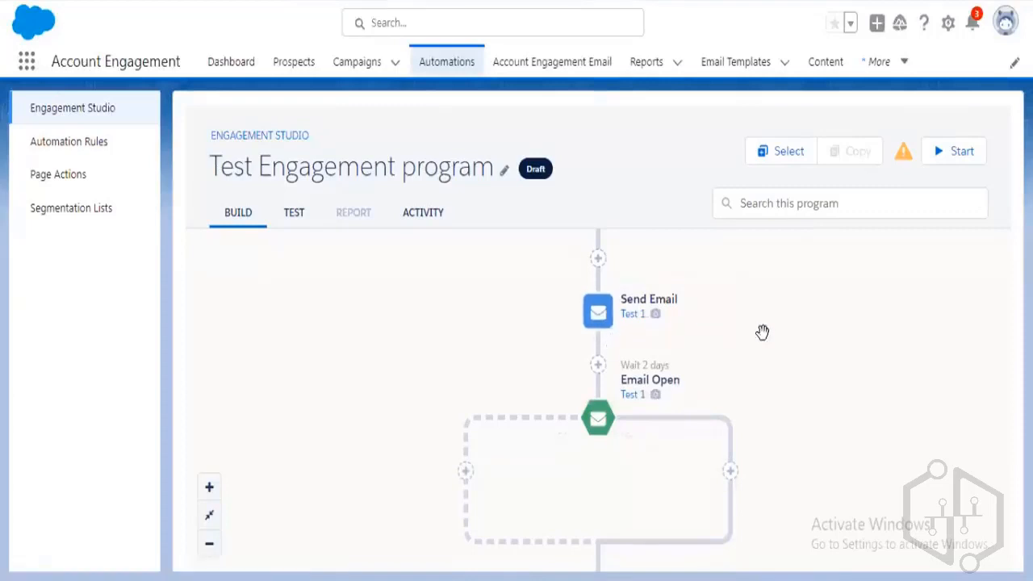
drag(763, 332, 766, 403)
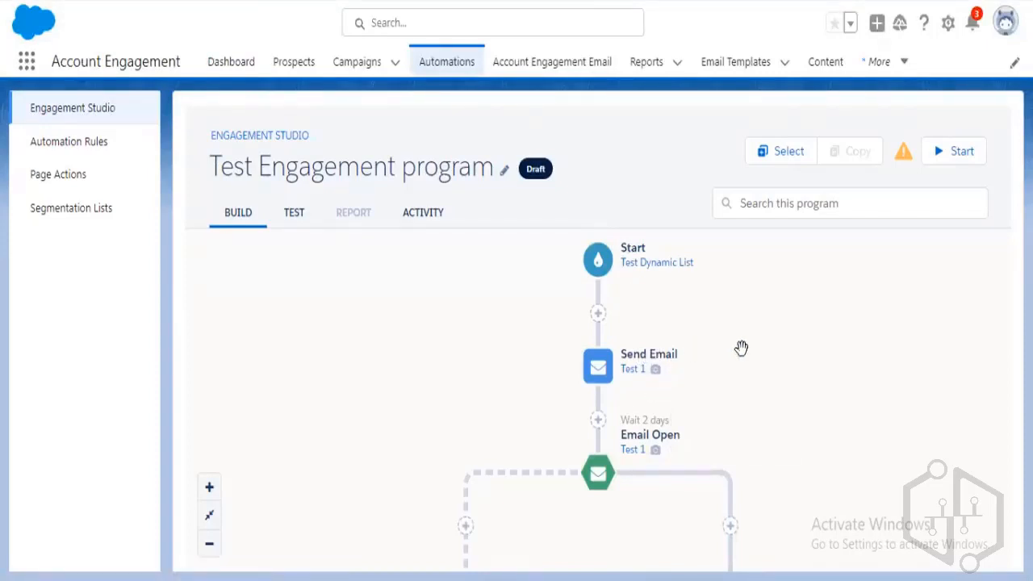
scroll(740, 331, down, 1)
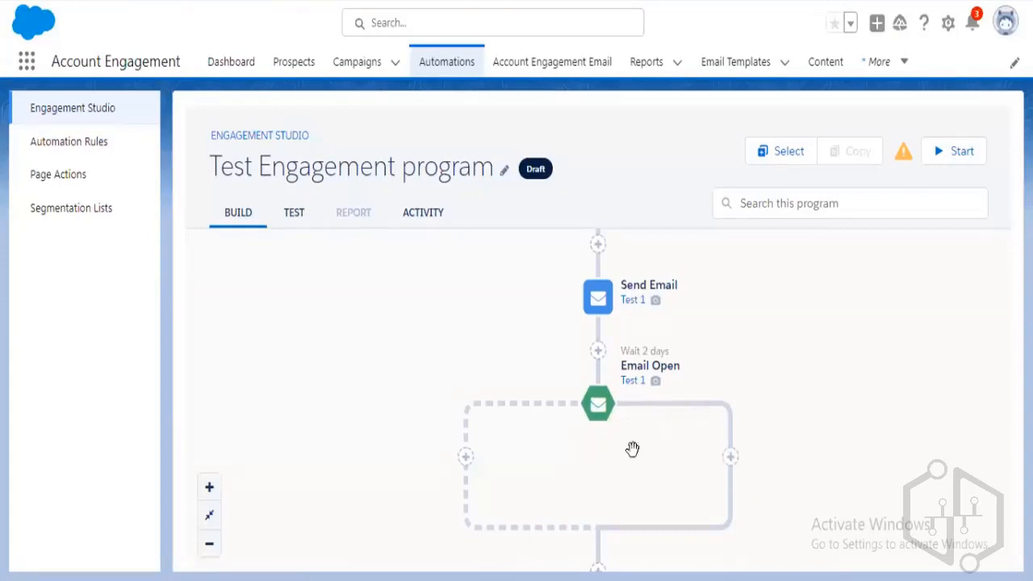
Add a Notify User action to the Email Open trigger's right branch.
click(731, 460)
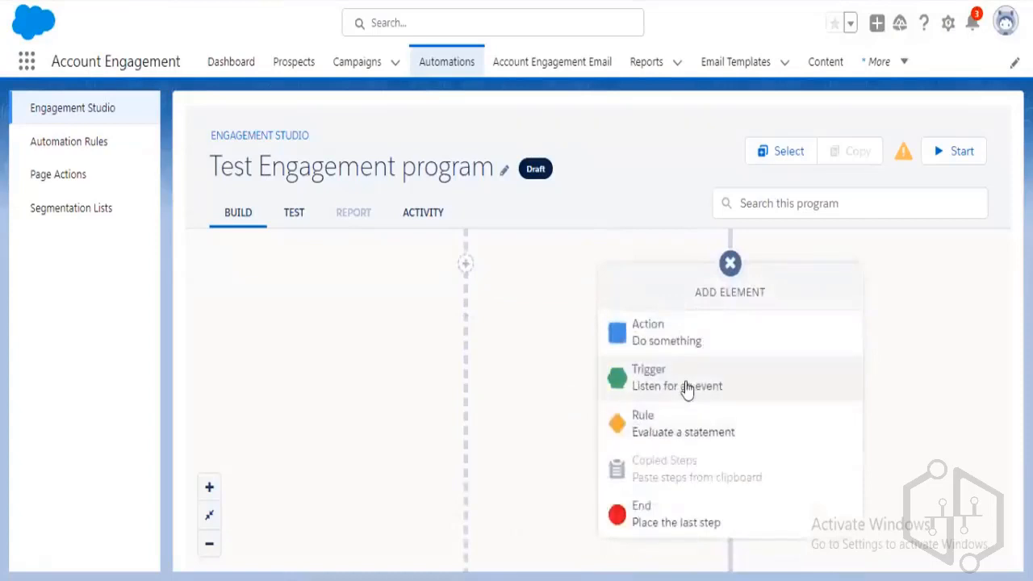
click(685, 389)
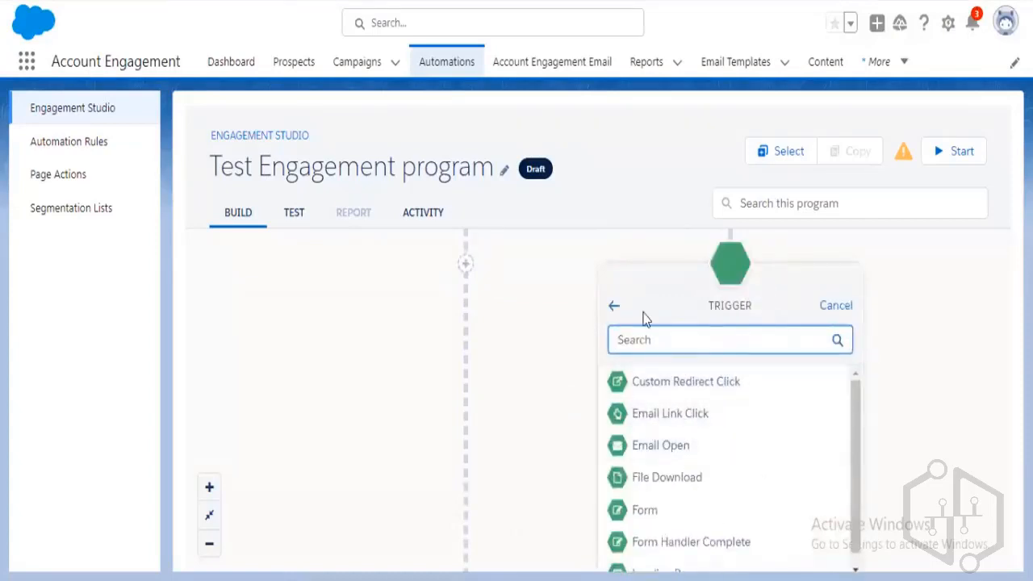
click(615, 307)
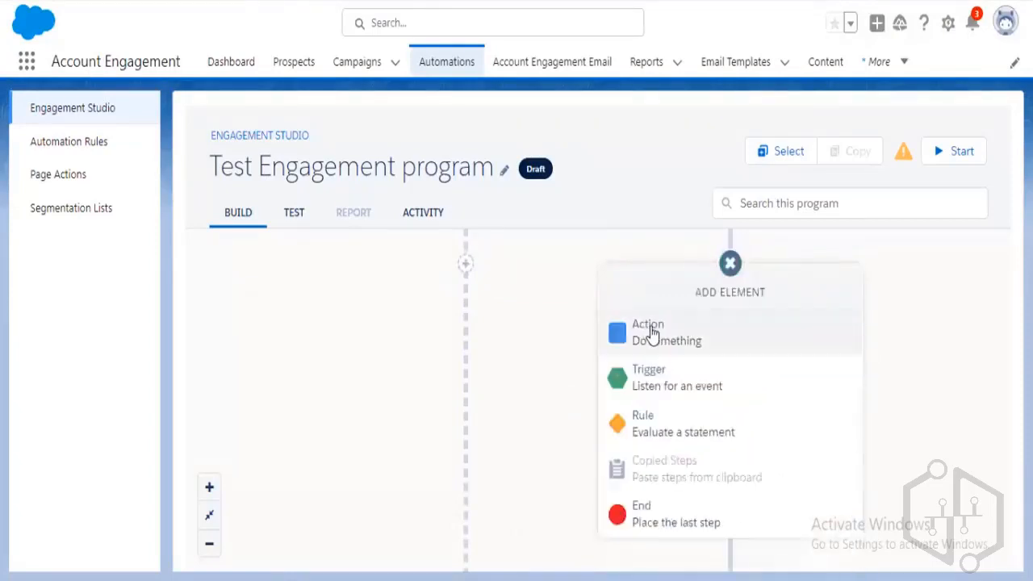
click(653, 359)
scroll(727, 477, down, 2)
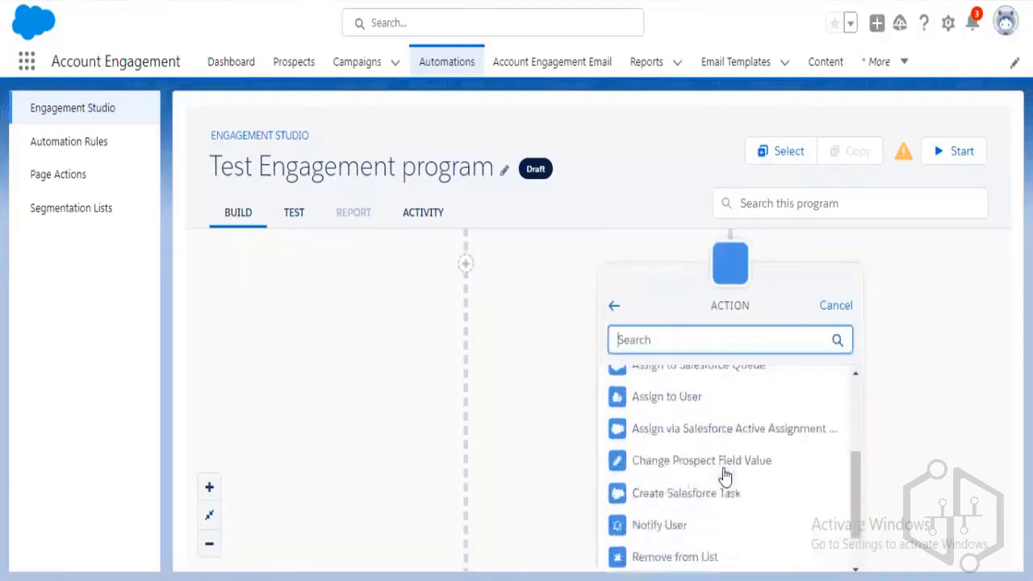
scroll(727, 484, down, 1)
click(717, 476)
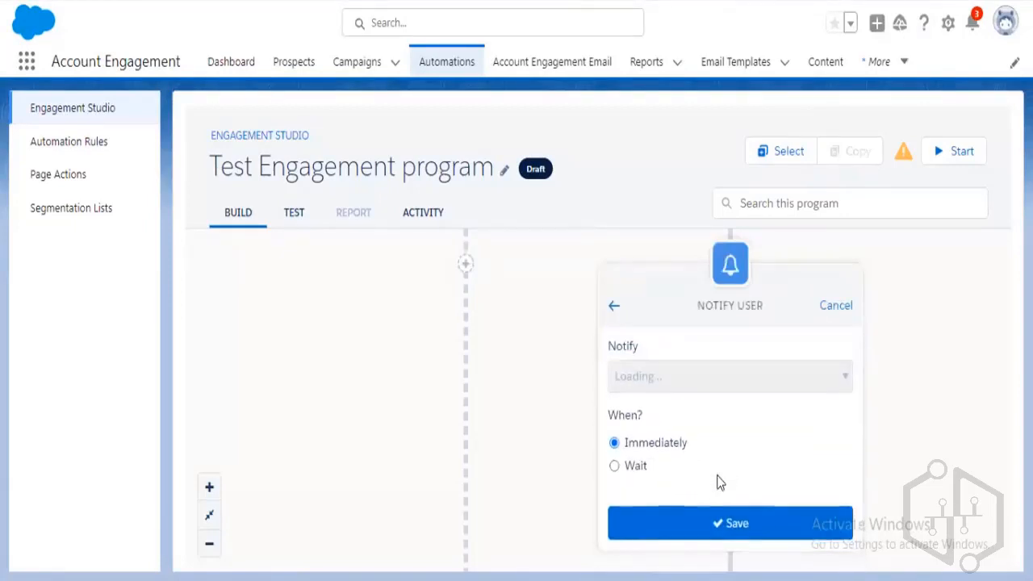
Choose the user to notify and save the Notify User (1) step.
click(682, 388)
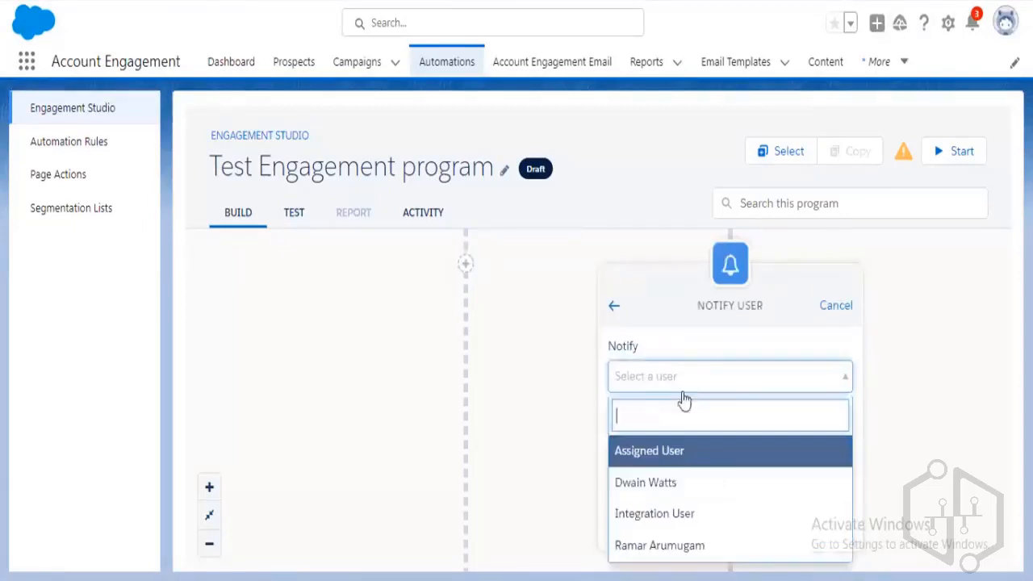
click(684, 477)
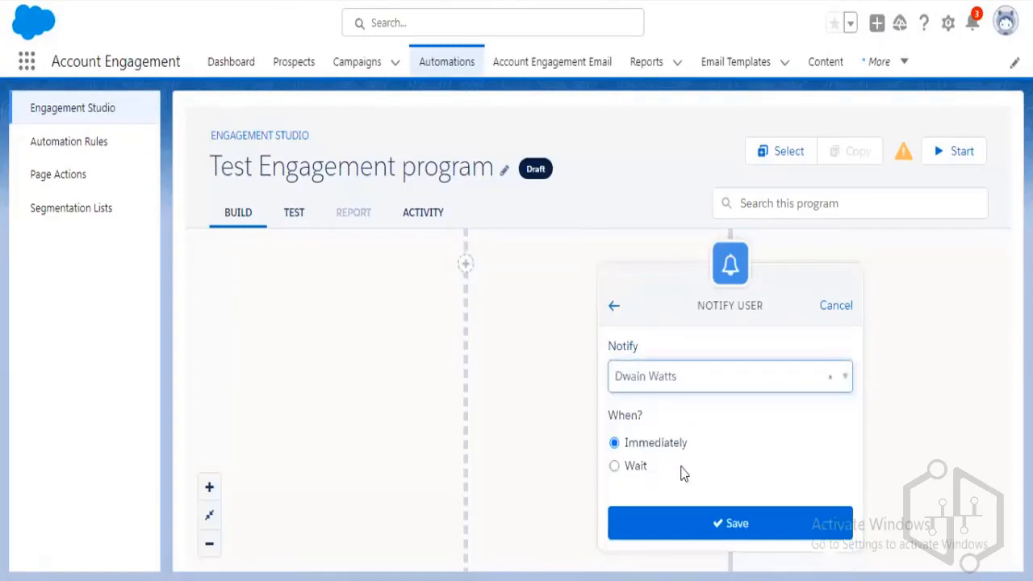
click(722, 522)
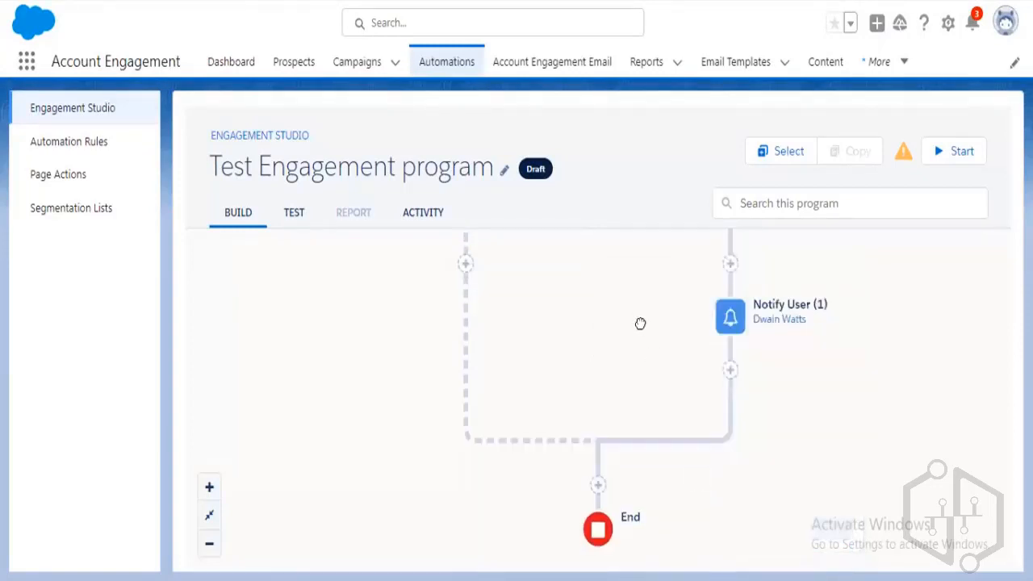
drag(641, 322, 665, 493)
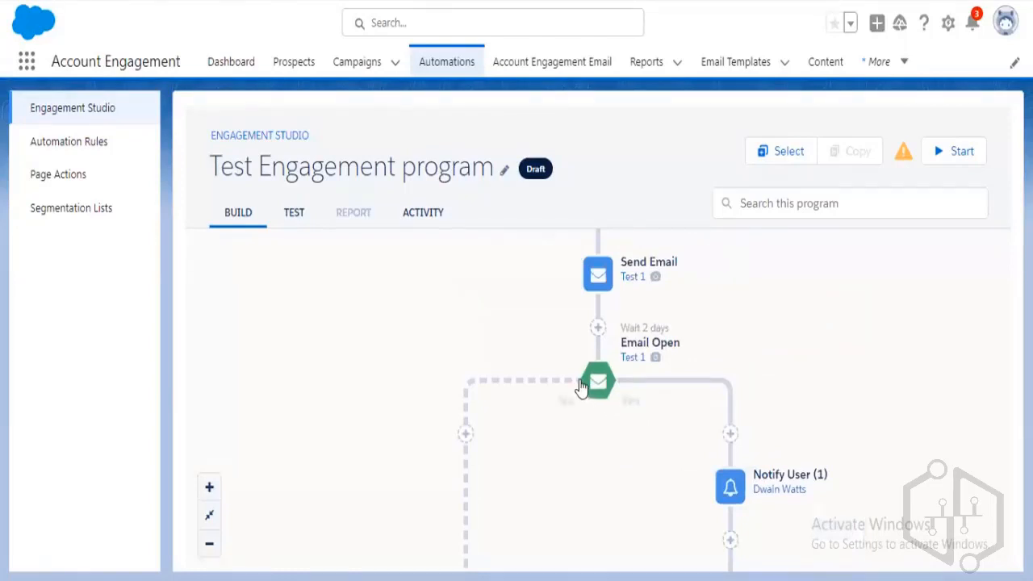
scroll(565, 380, down, 1)
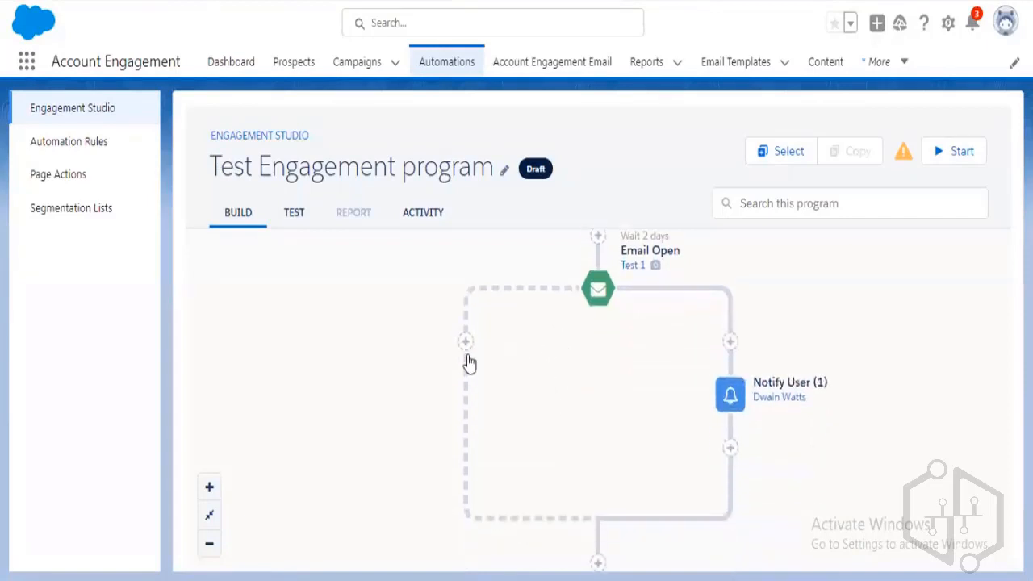
Add a Send Email (1) step using the Test Email template to the left branch.
click(467, 342)
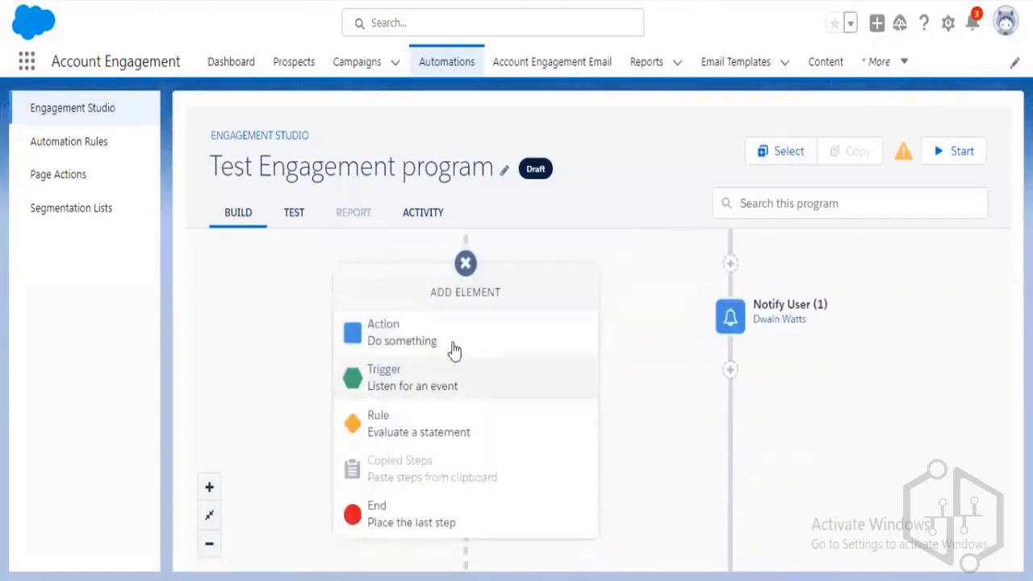
click(455, 345)
scroll(500, 498, down, 3)
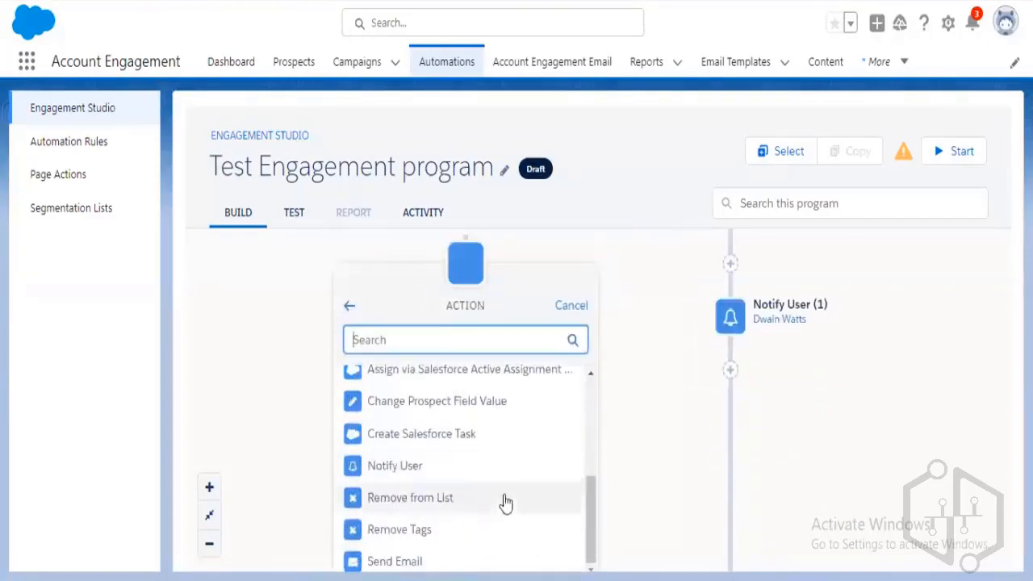
click(478, 564)
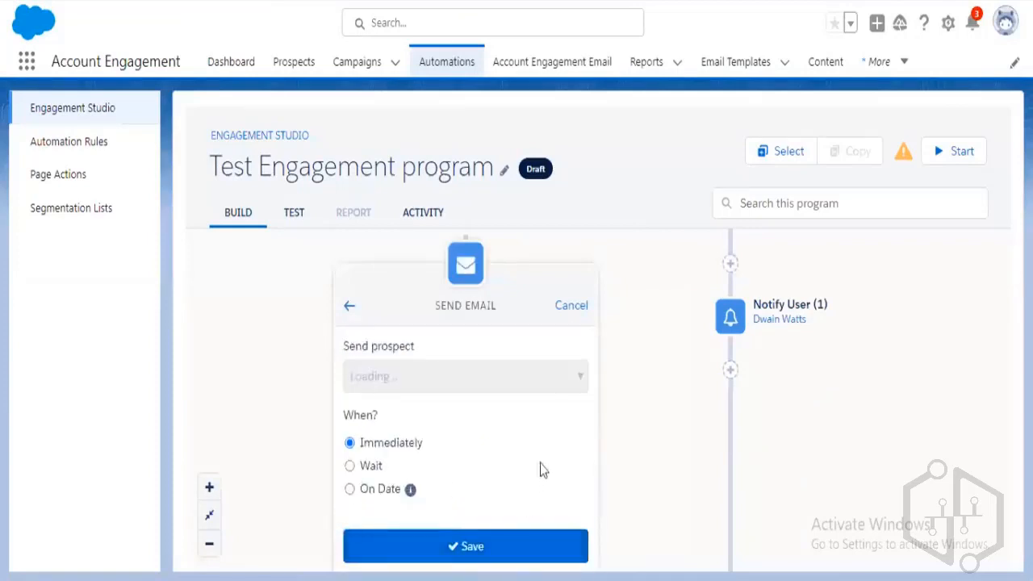
click(411, 379)
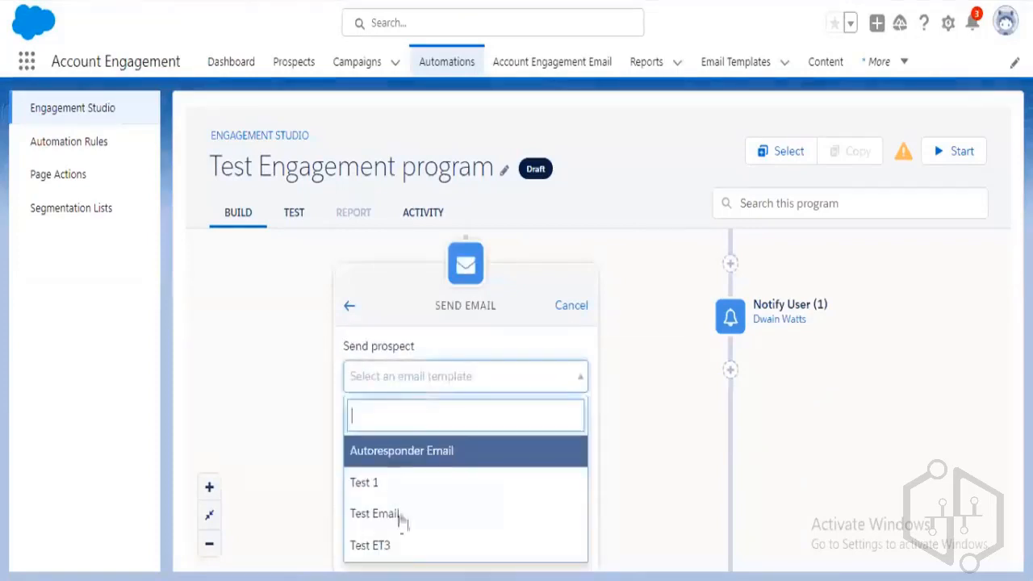
click(400, 514)
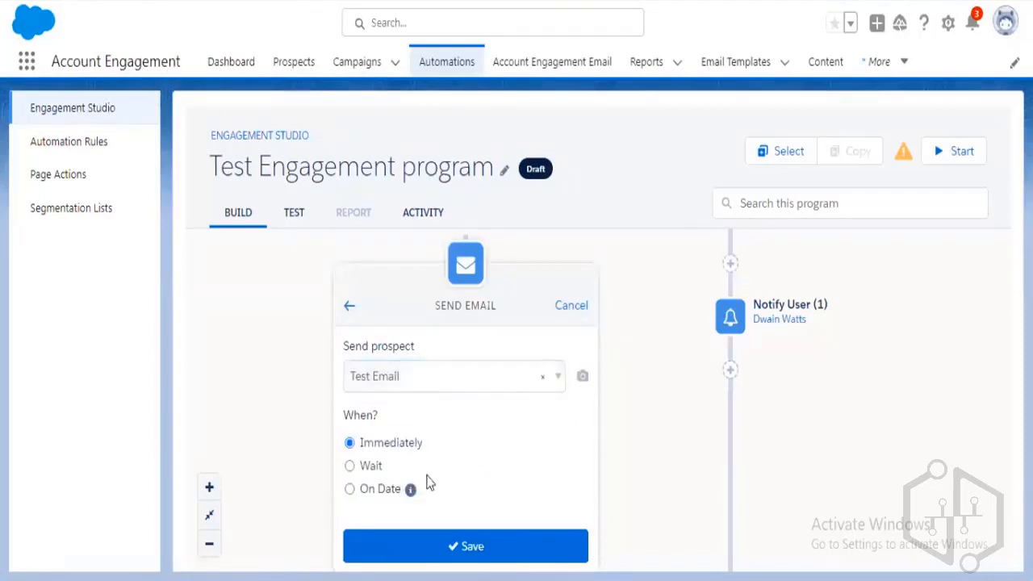
click(475, 543)
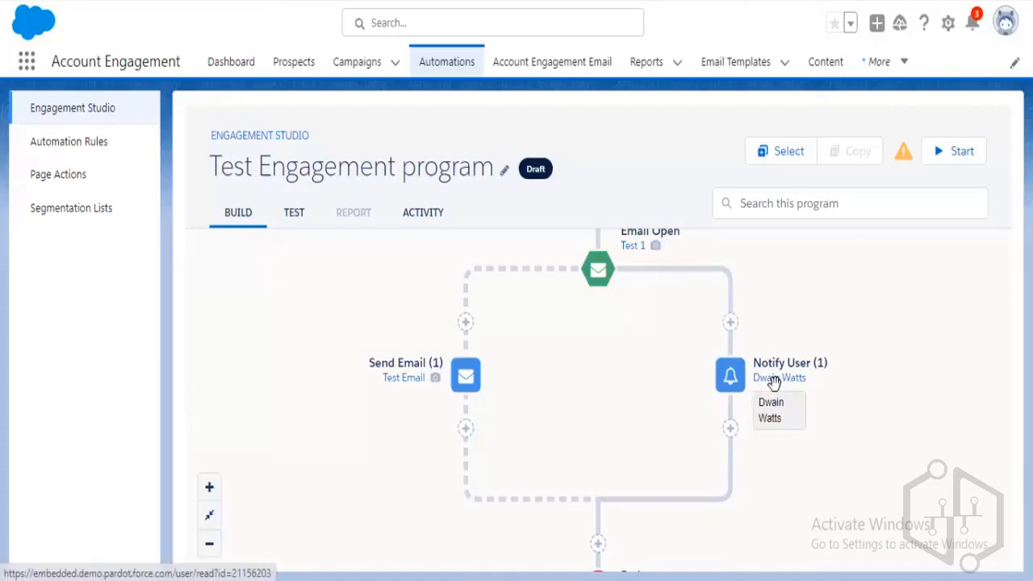
Add and save a Notify User (2) step below Send Email (1), with no user selected.
click(465, 430)
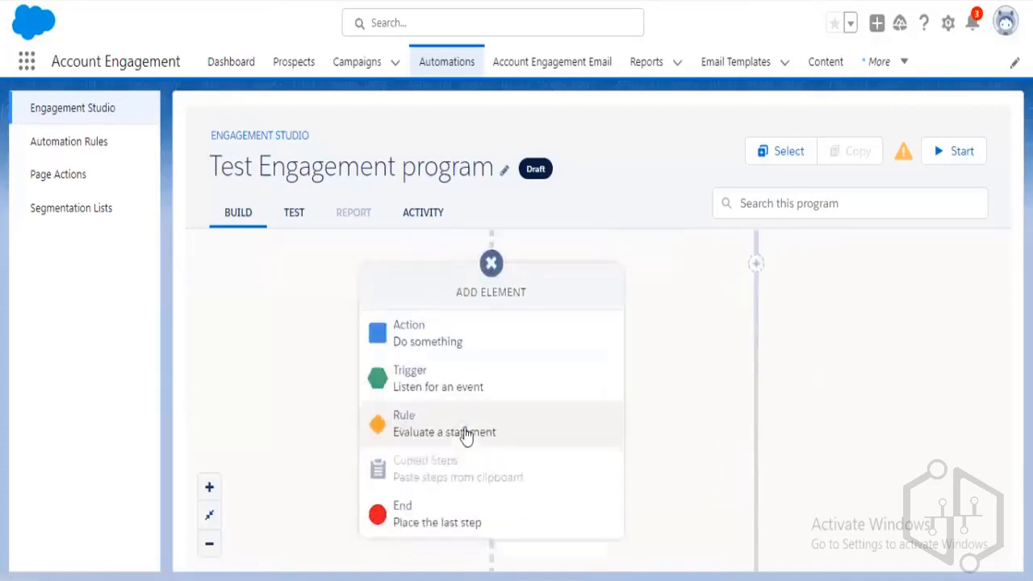
click(447, 392)
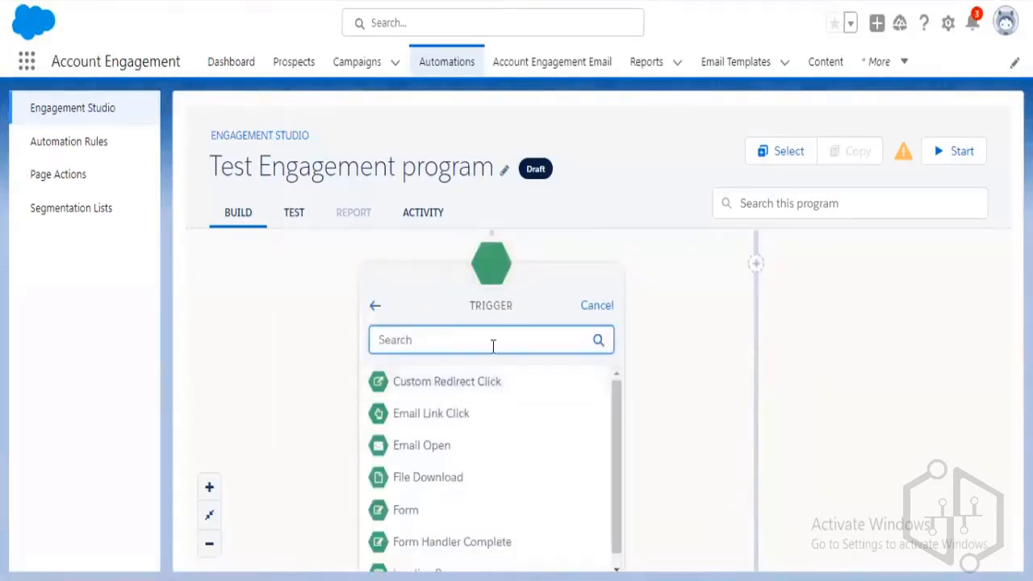
click(374, 306)
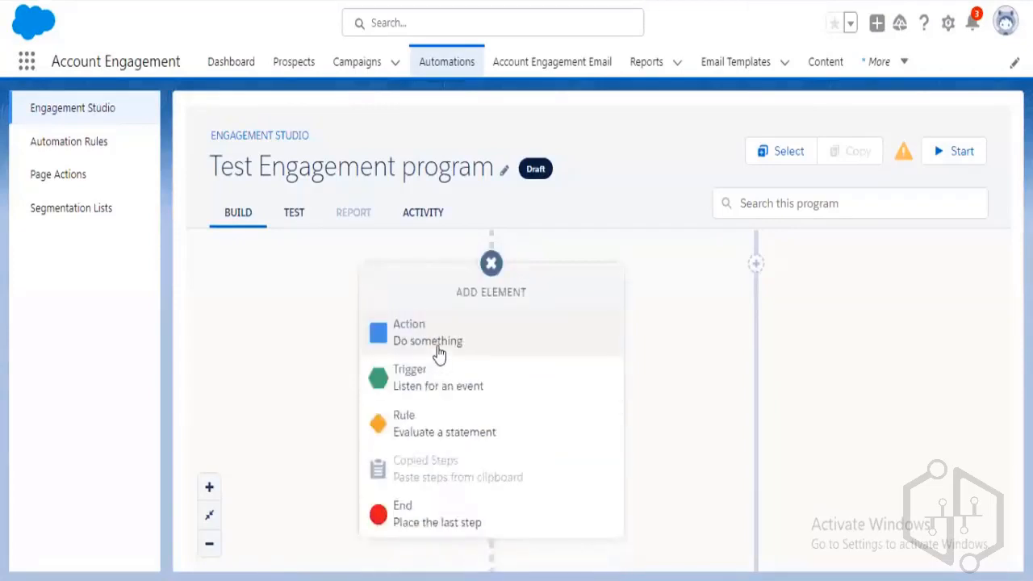
click(438, 355)
scroll(480, 497, down, 3)
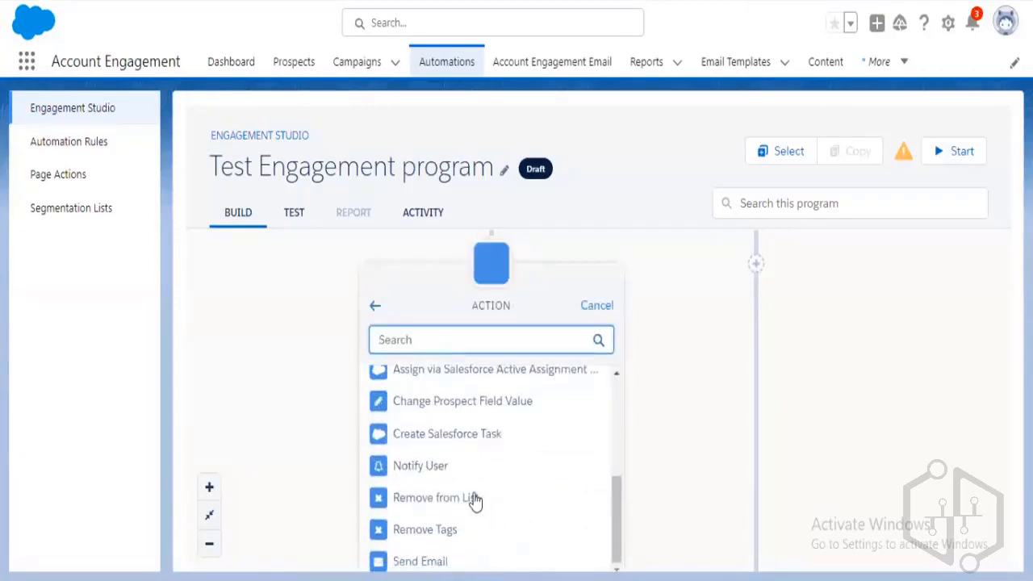
click(463, 468)
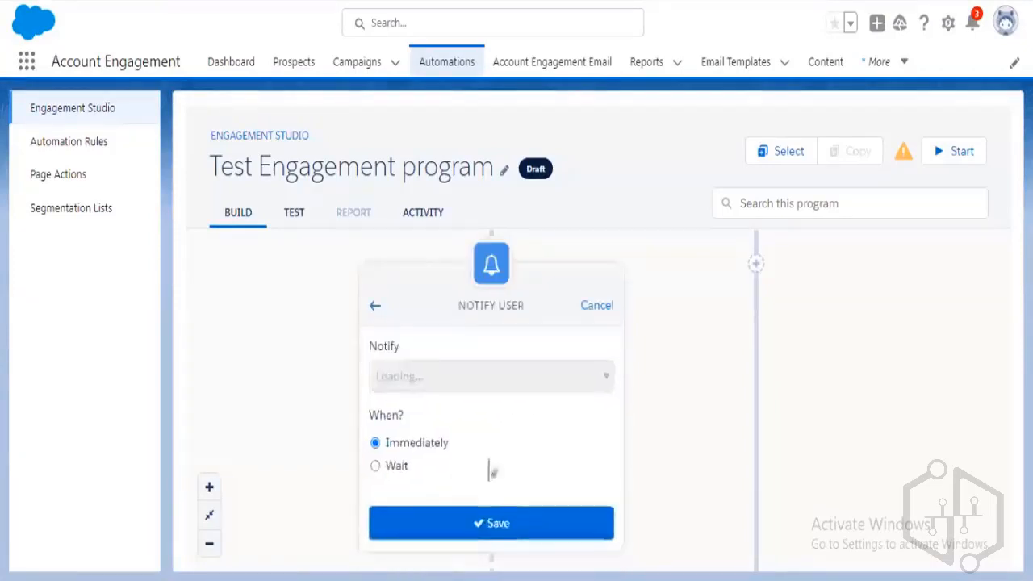
click(479, 517)
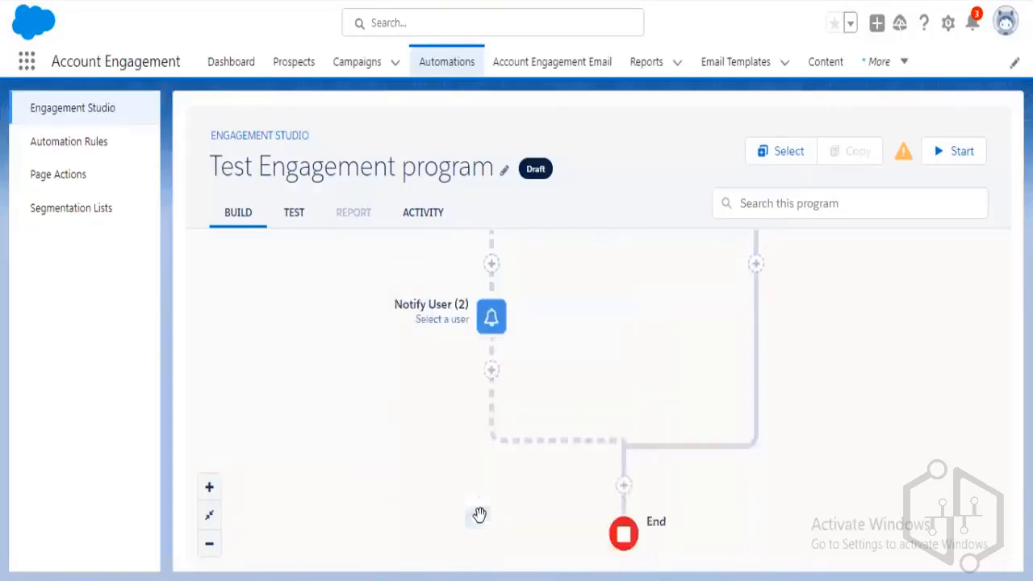
Pan the canvas to review the Email Open trigger and both branches.
drag(581, 323, 575, 439)
drag(586, 492, 583, 507)
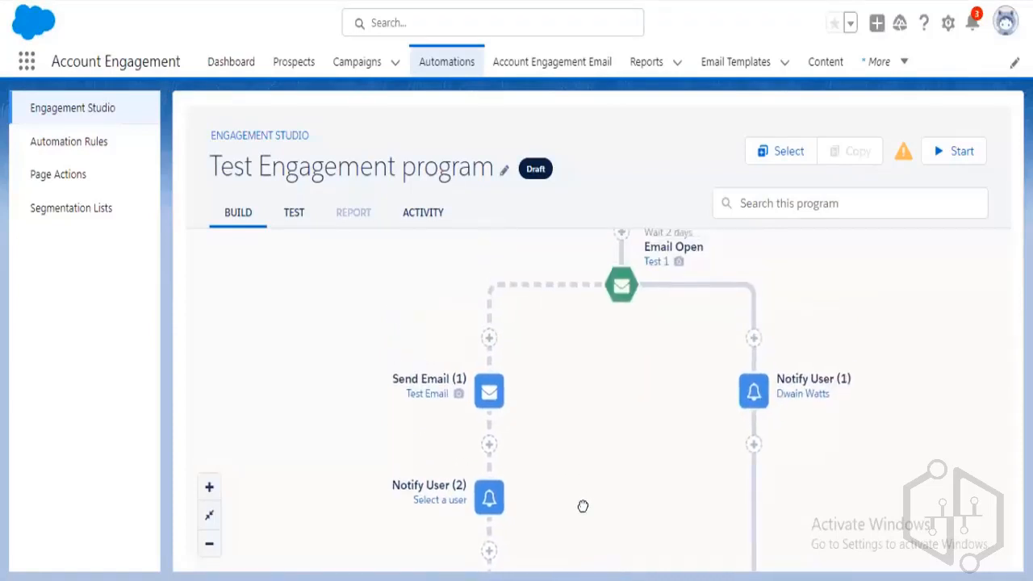
drag(575, 483, 512, 387)
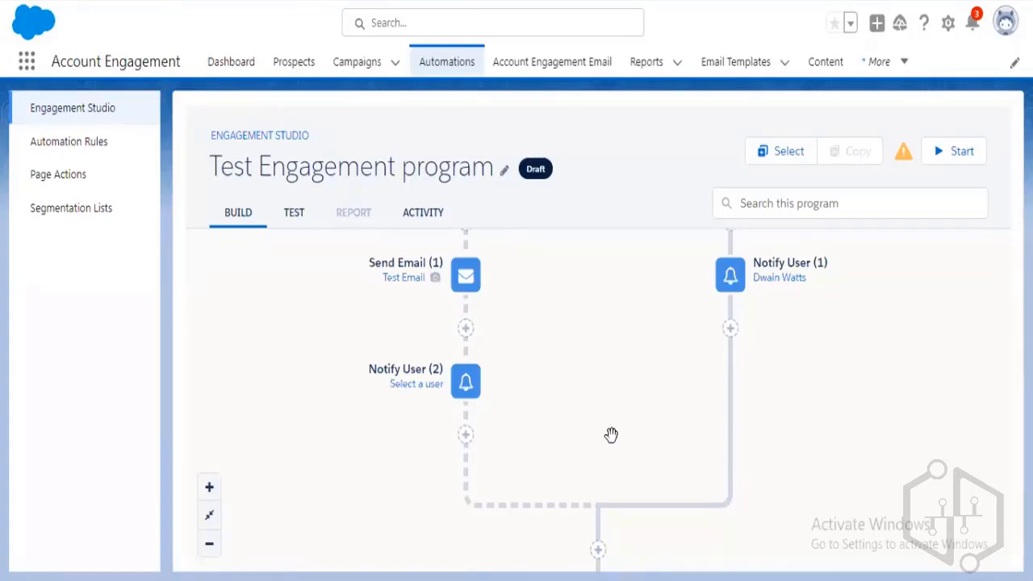
drag(468, 393, 468, 388)
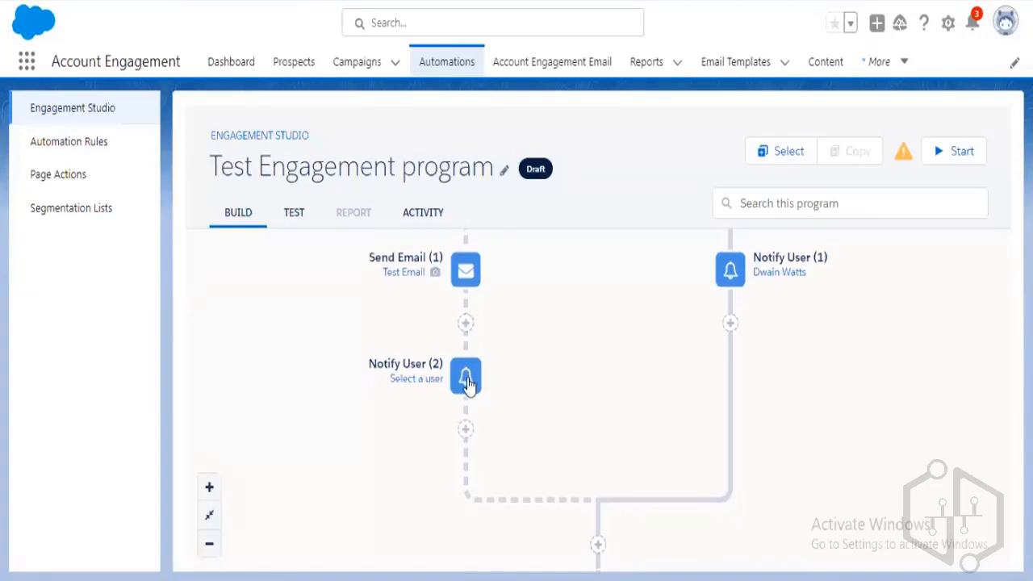